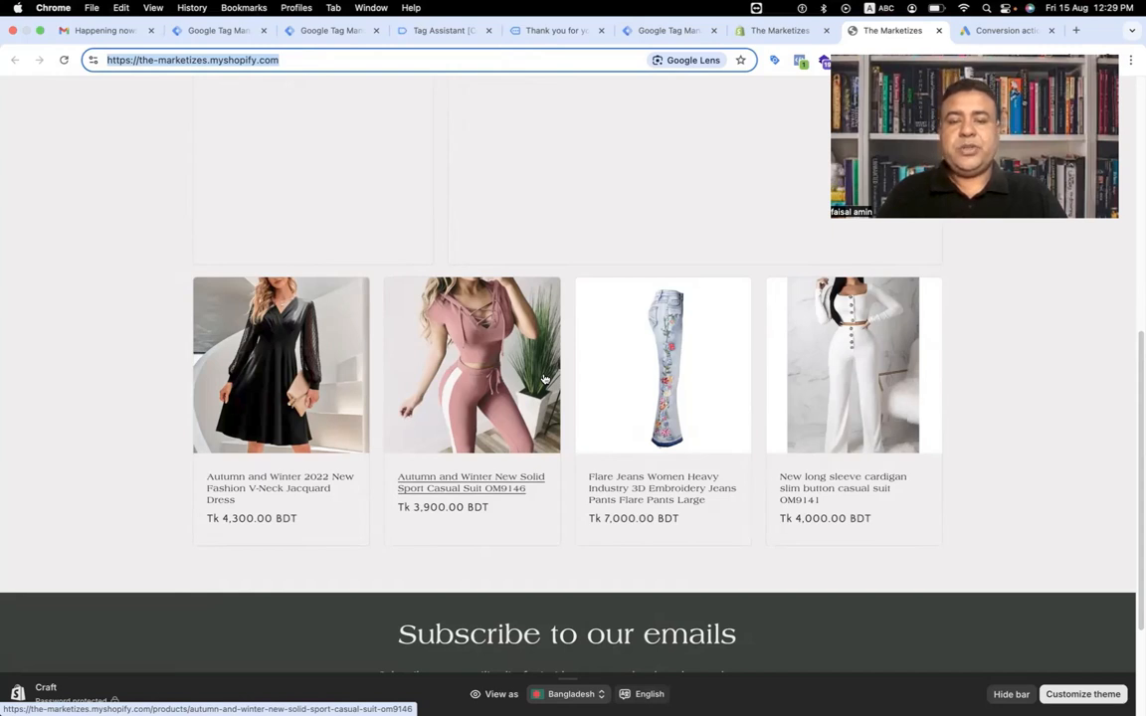
# Examine the recorded event list and the purchase event's dataLayer data in Tag Assistant.
pyautogui.click(71, 243)
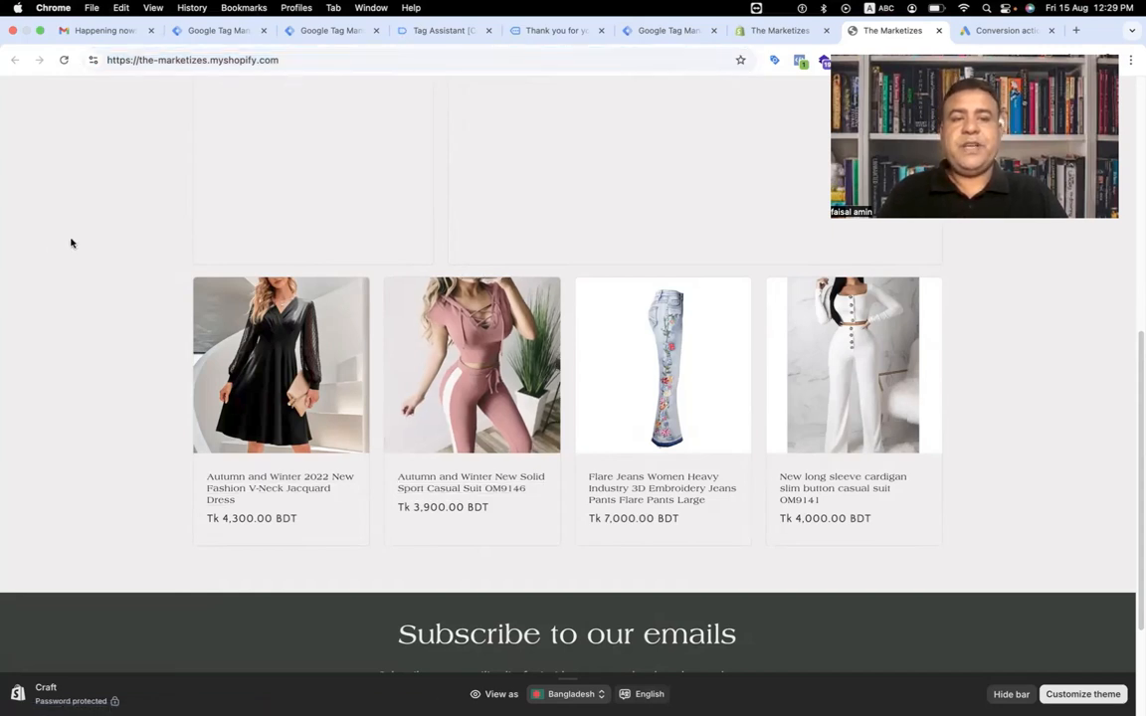
pyautogui.click(443, 33)
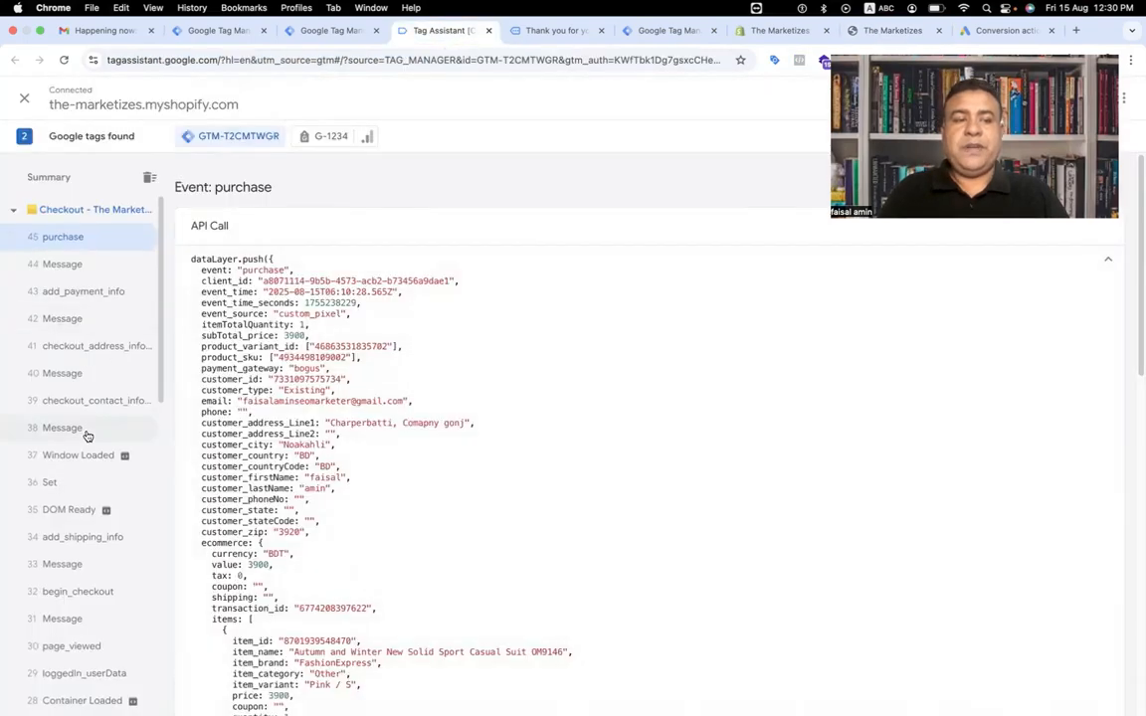
pyautogui.scroll(-10, 87, 435)
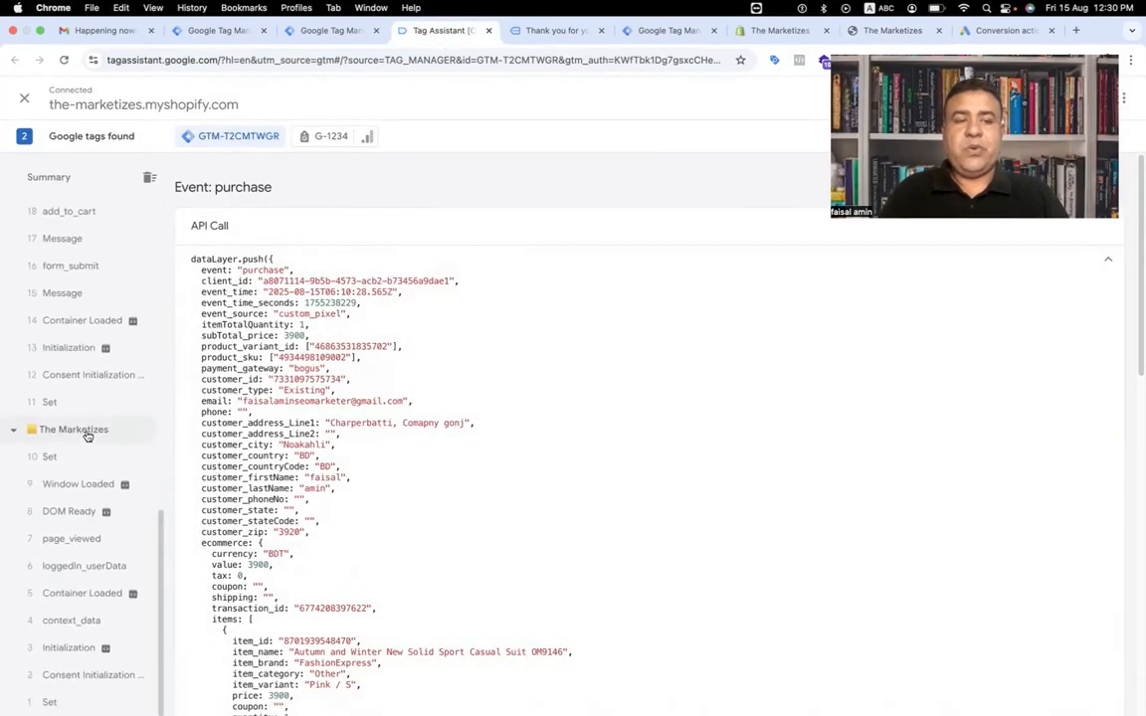
pyautogui.scroll(10, 121, 348)
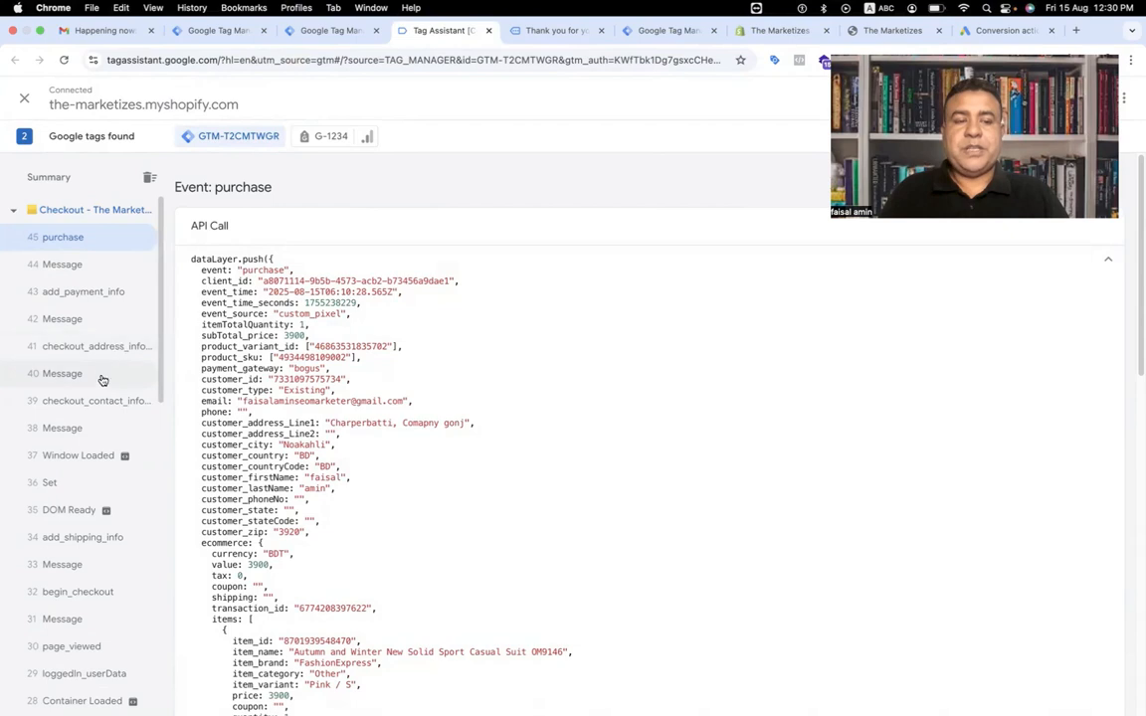
pyautogui.scroll(-8, 109, 368)
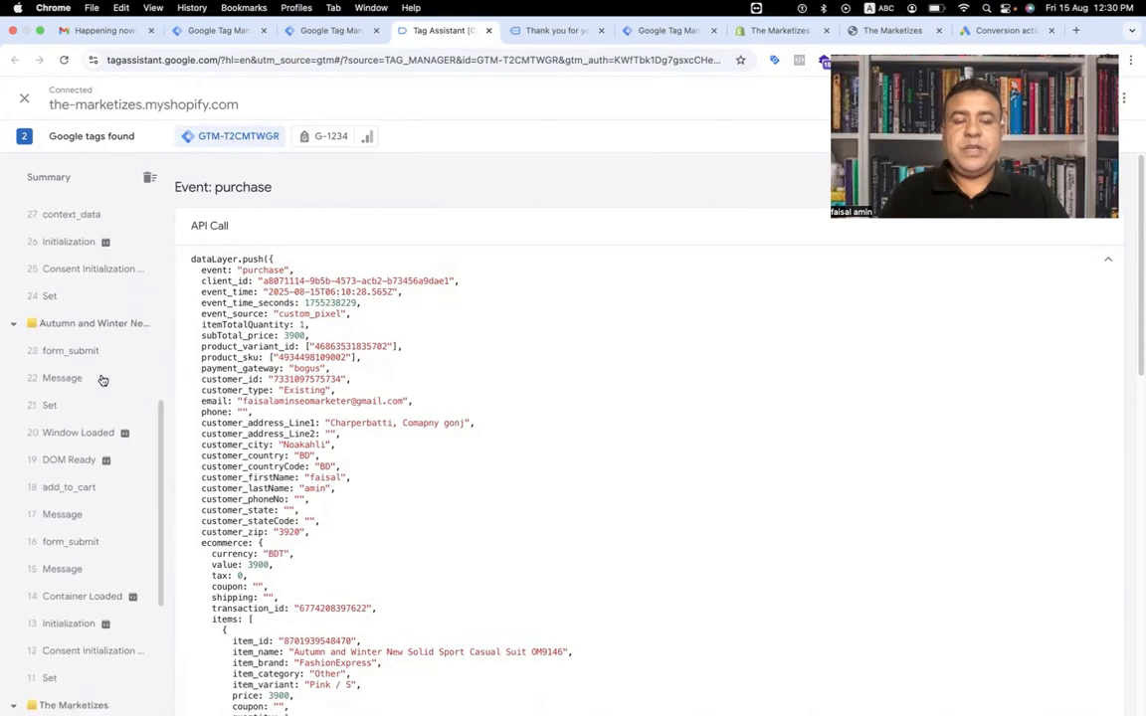
pyautogui.scroll(8, 102, 380)
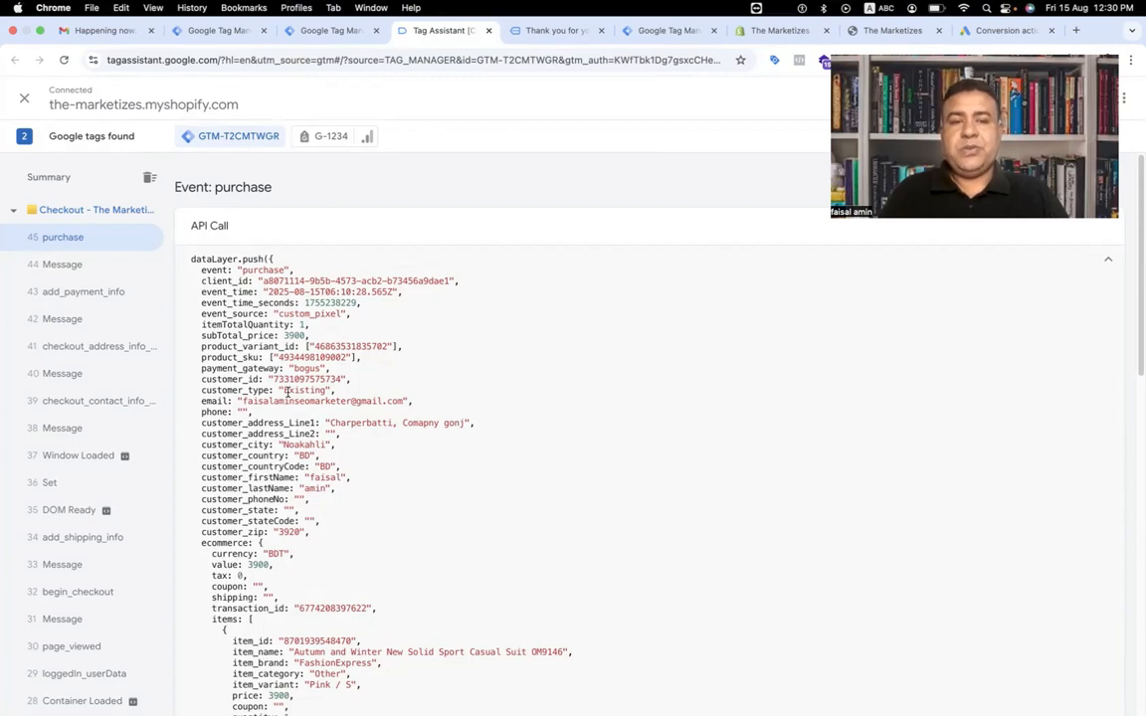
# Start creating a new website conversion action from the Google Ads conversions summary.
pyautogui.click(993, 31)
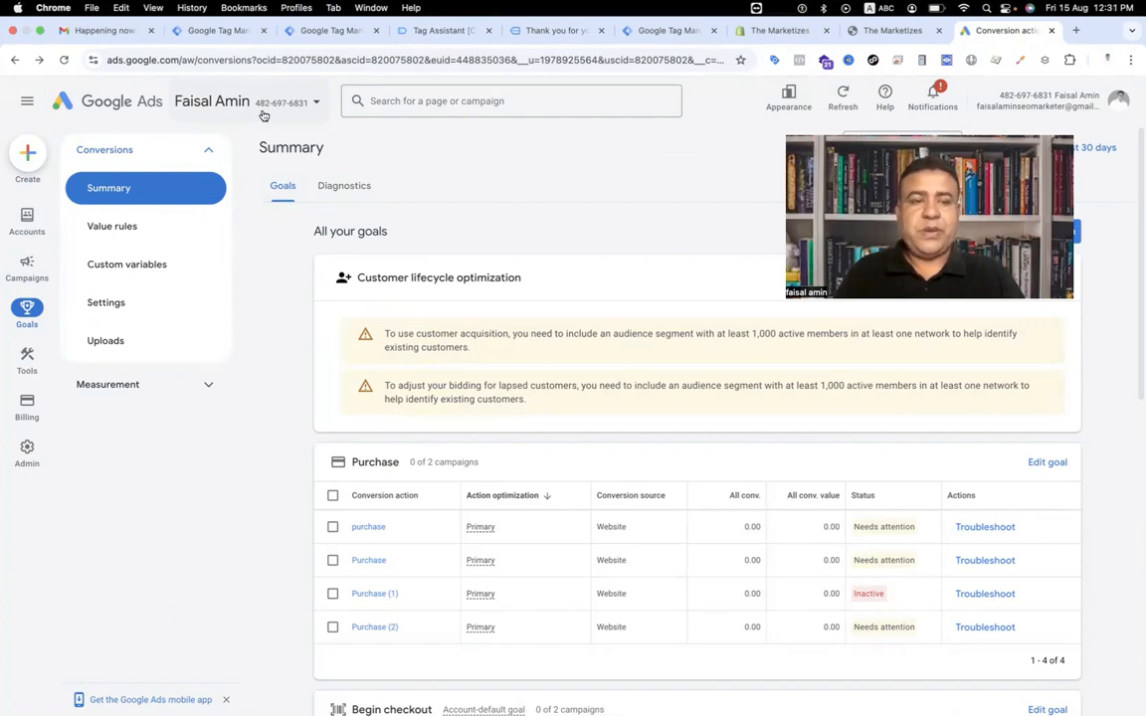
pyautogui.moveTo(31, 216)
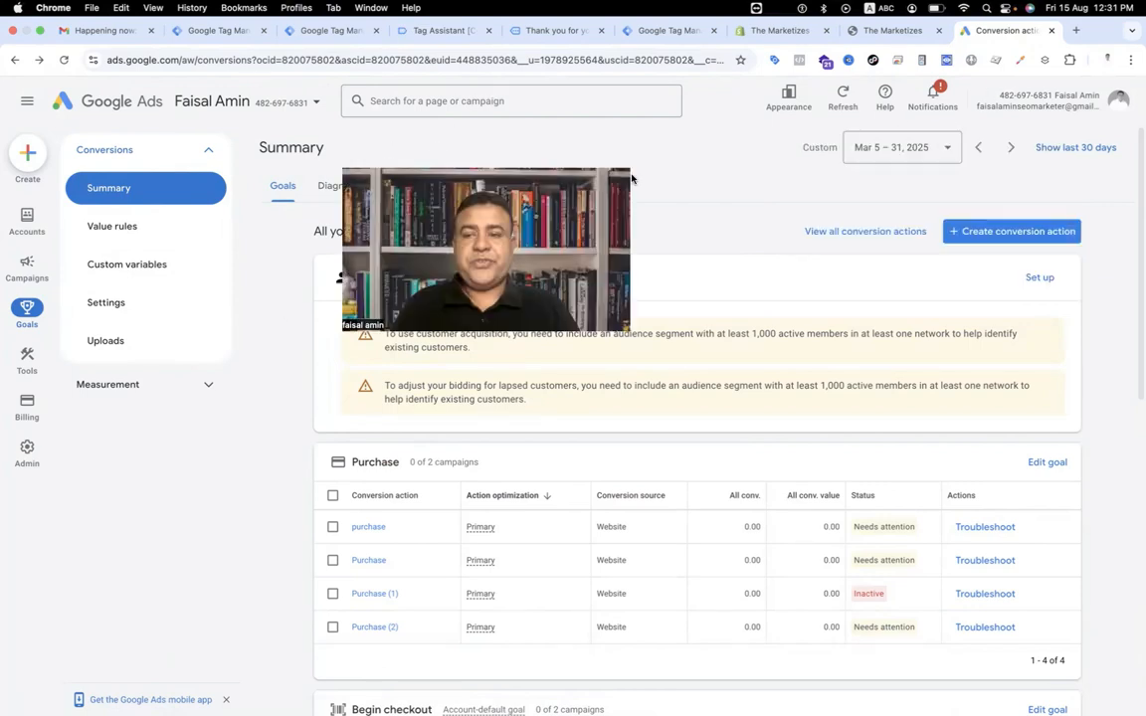
pyautogui.click(1022, 232)
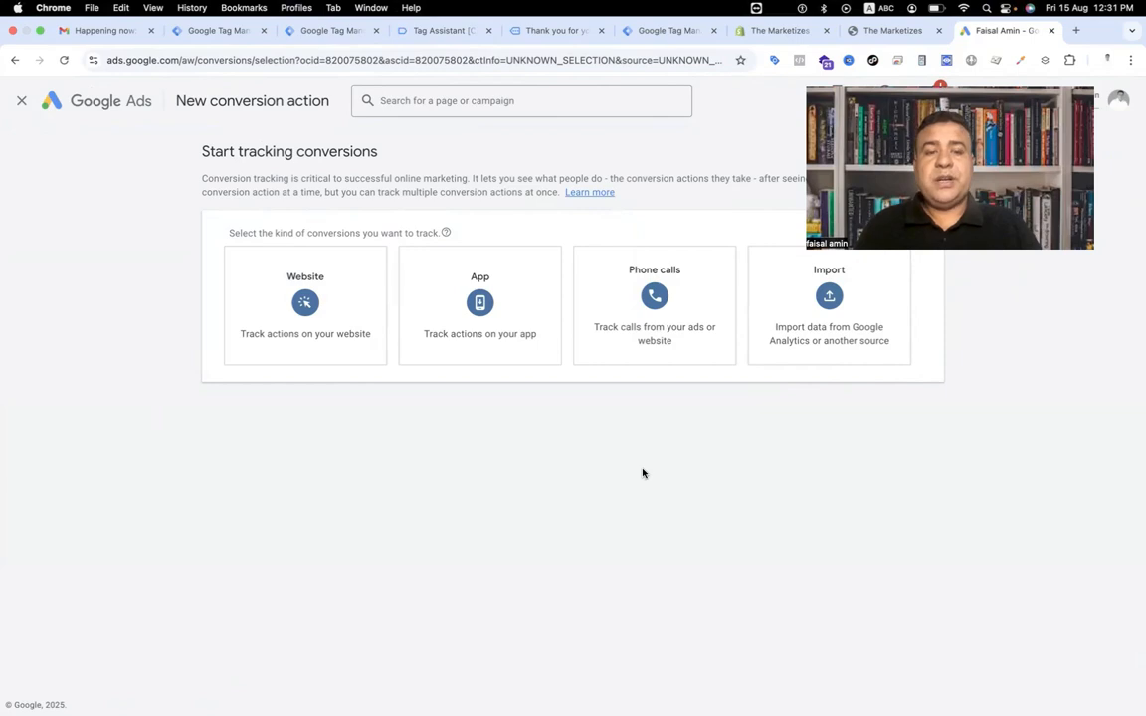
pyautogui.click(305, 338)
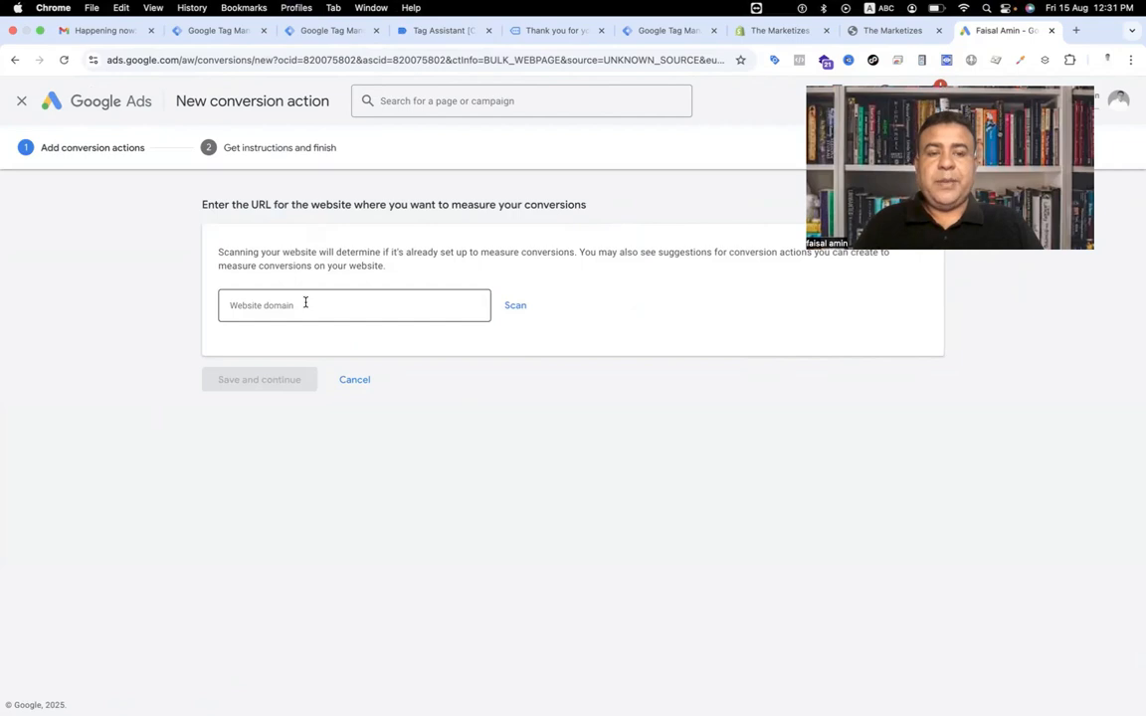
pyautogui.click(858, 31)
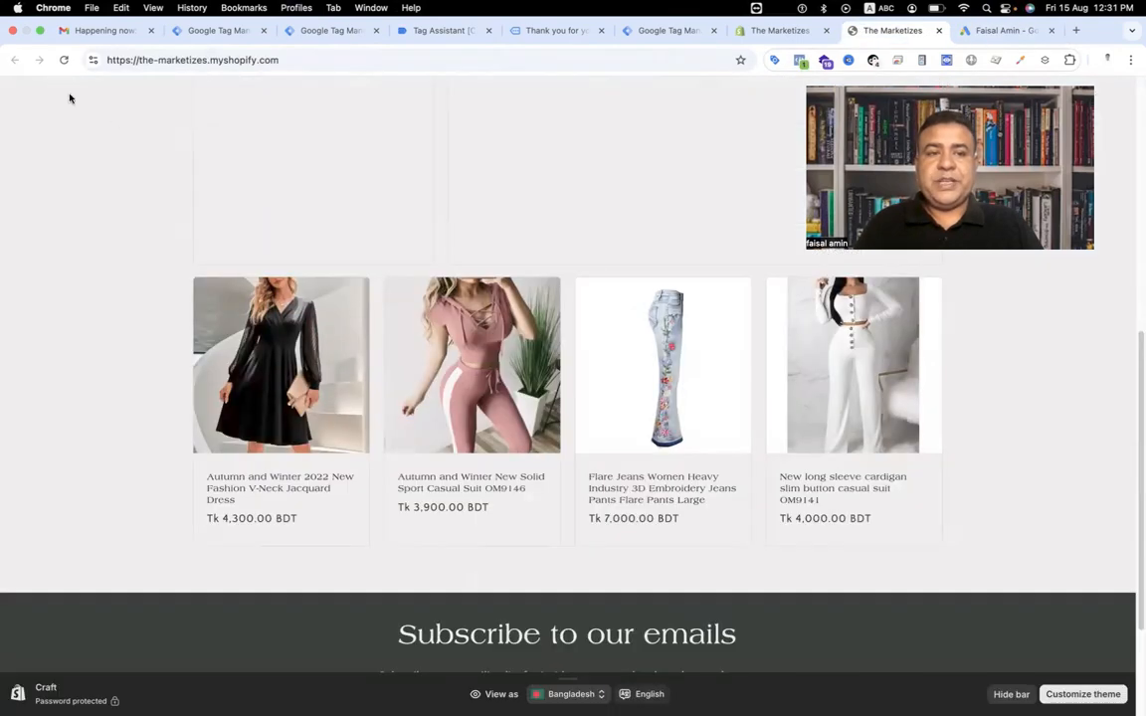
pyautogui.click(265, 60)
pyautogui.press('super+c')
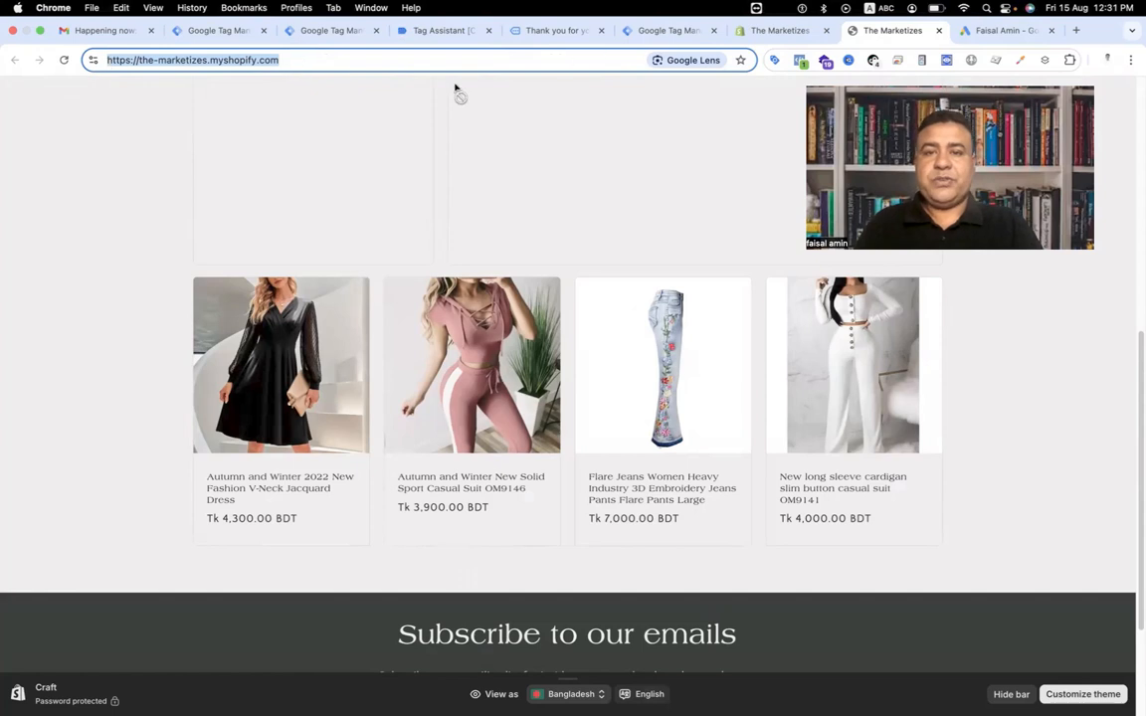
pyautogui.click(987, 31)
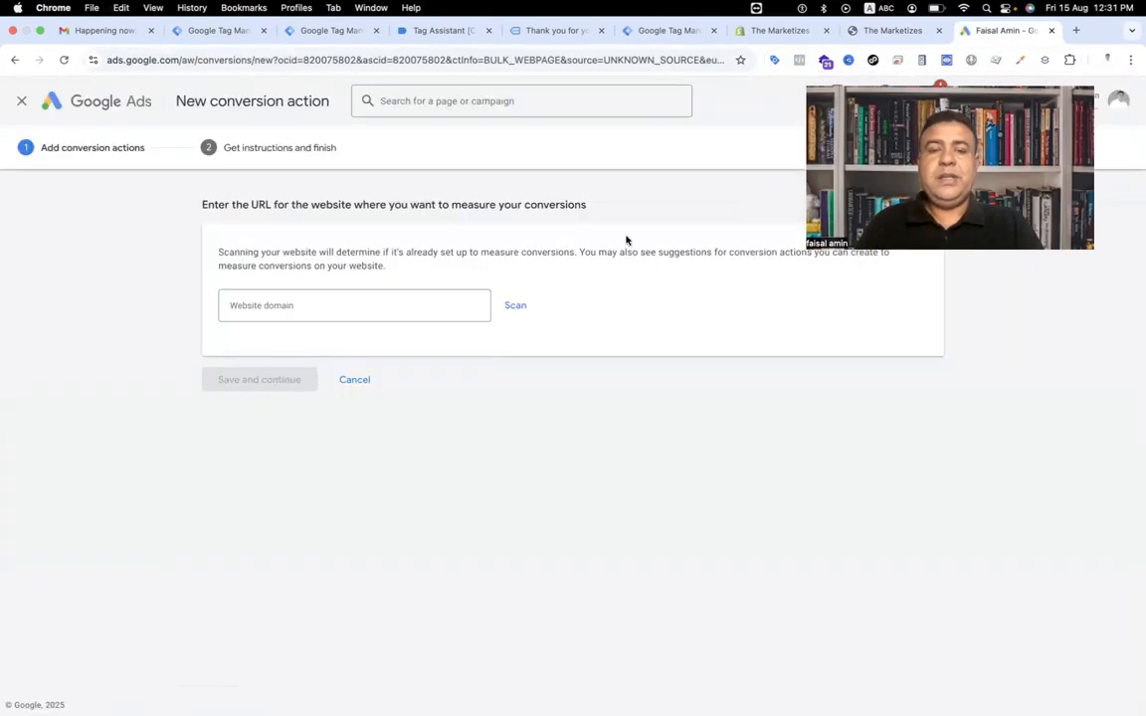
pyautogui.click(391, 299)
pyautogui.press('super+v')
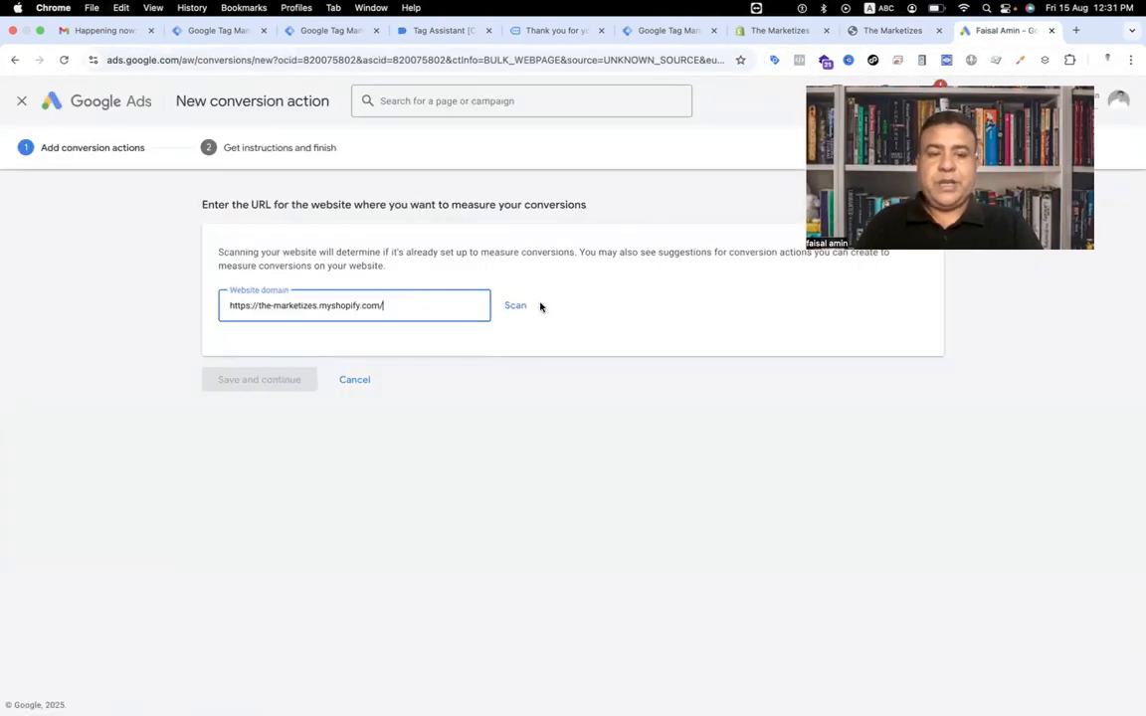
pyautogui.click(512, 308)
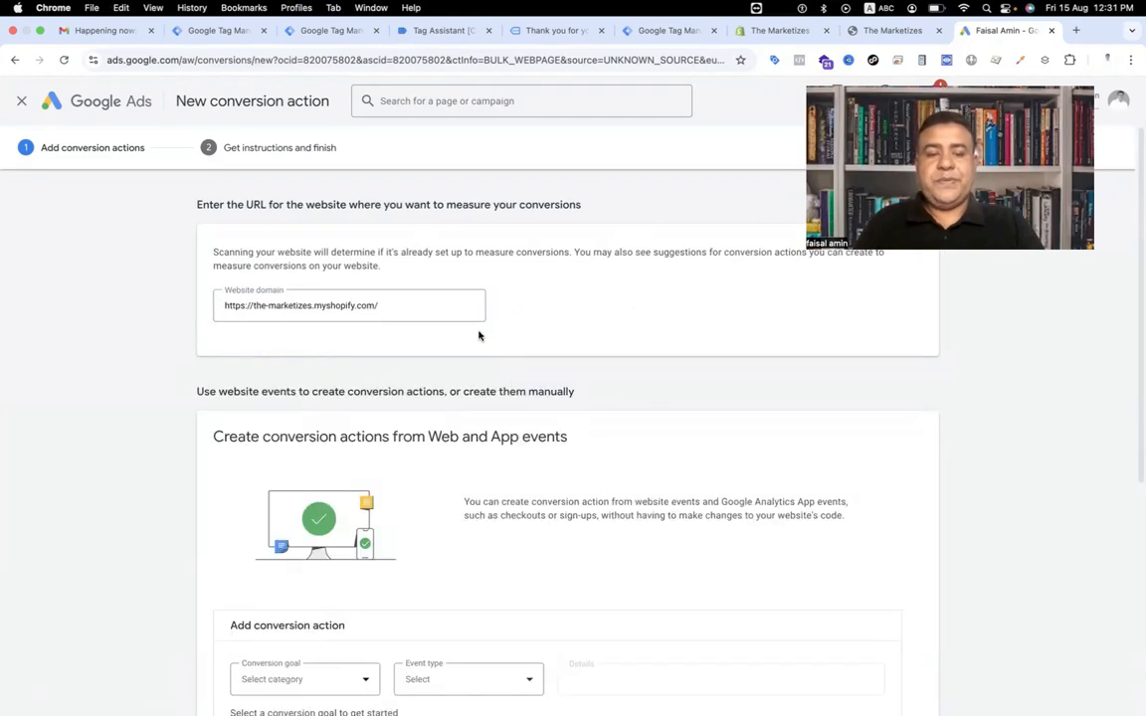
# Choose to add a conversion action manually using code.
pyautogui.scroll(-3, 148, 471)
pyautogui.scroll(3, 148, 470)
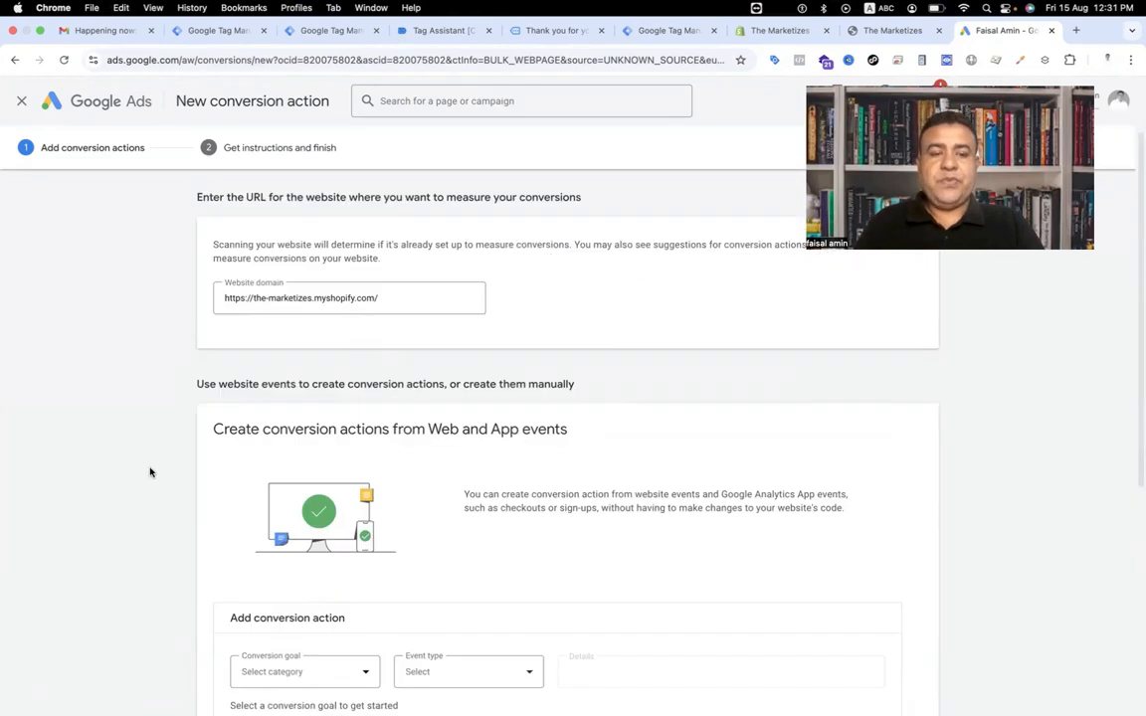
pyautogui.scroll(-3, 150, 472)
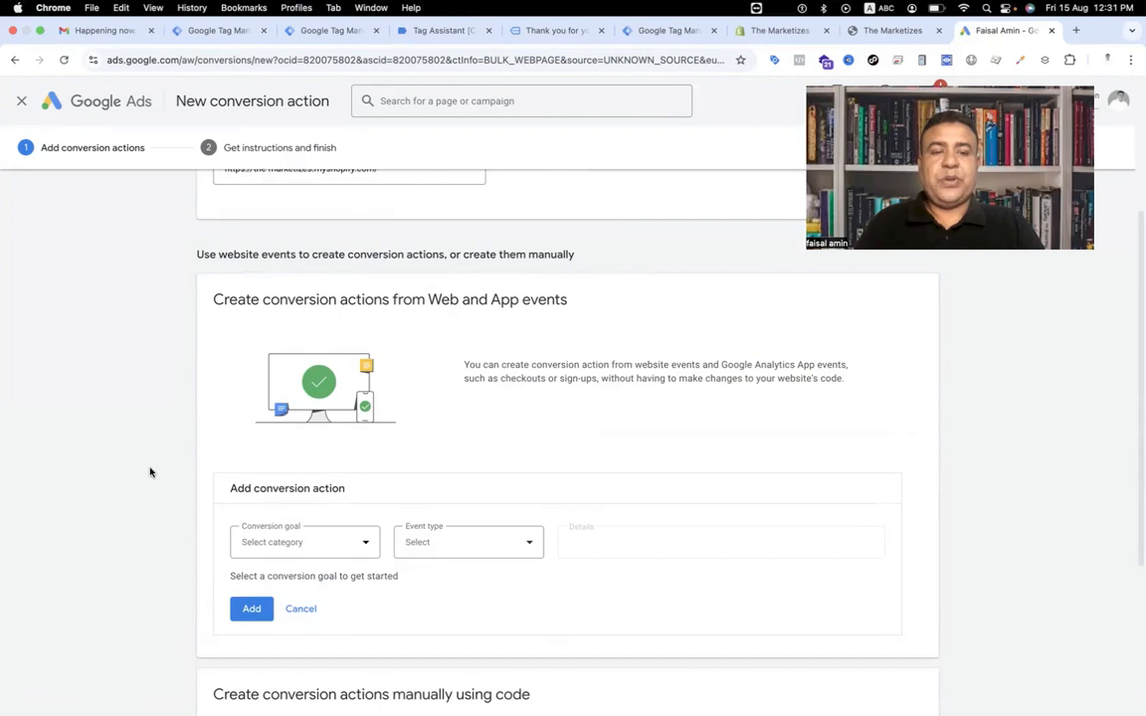
pyautogui.scroll(-2, 150, 472)
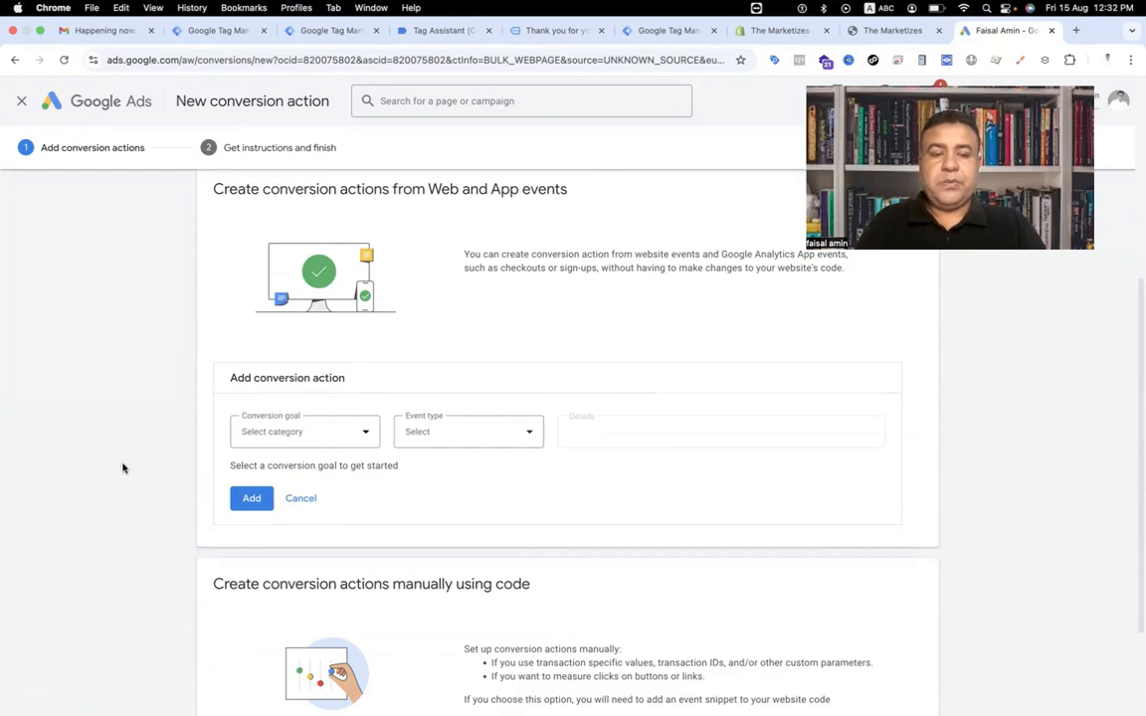
pyautogui.scroll(-2, 122, 469)
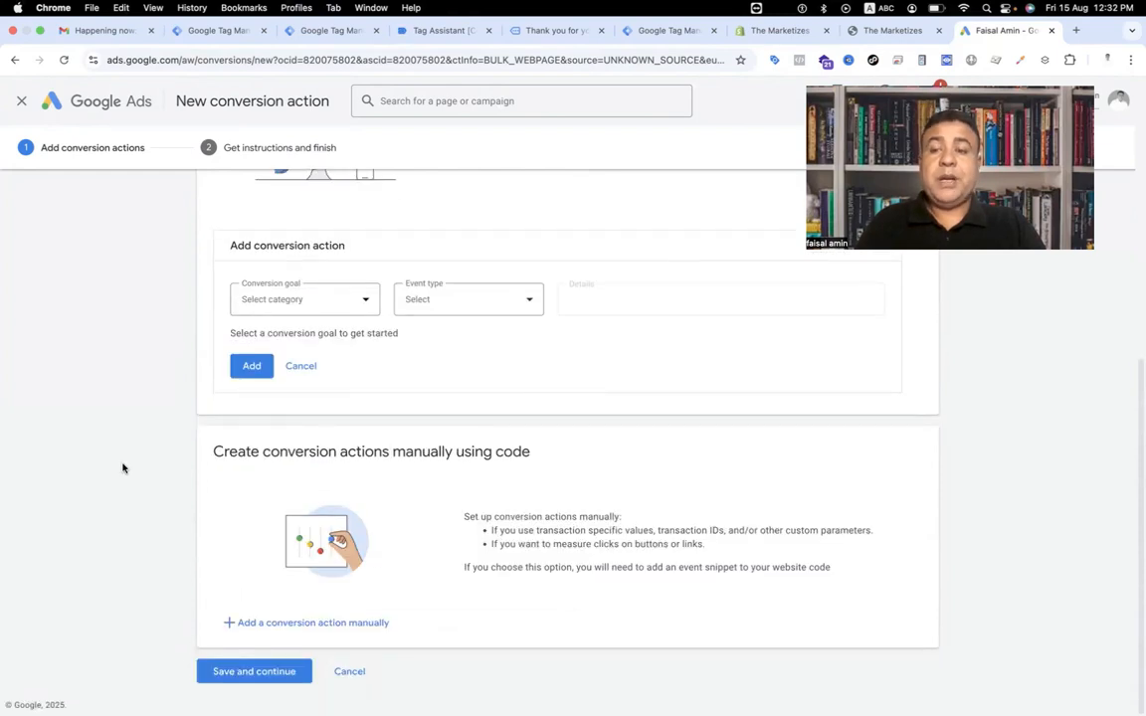
pyautogui.click(281, 625)
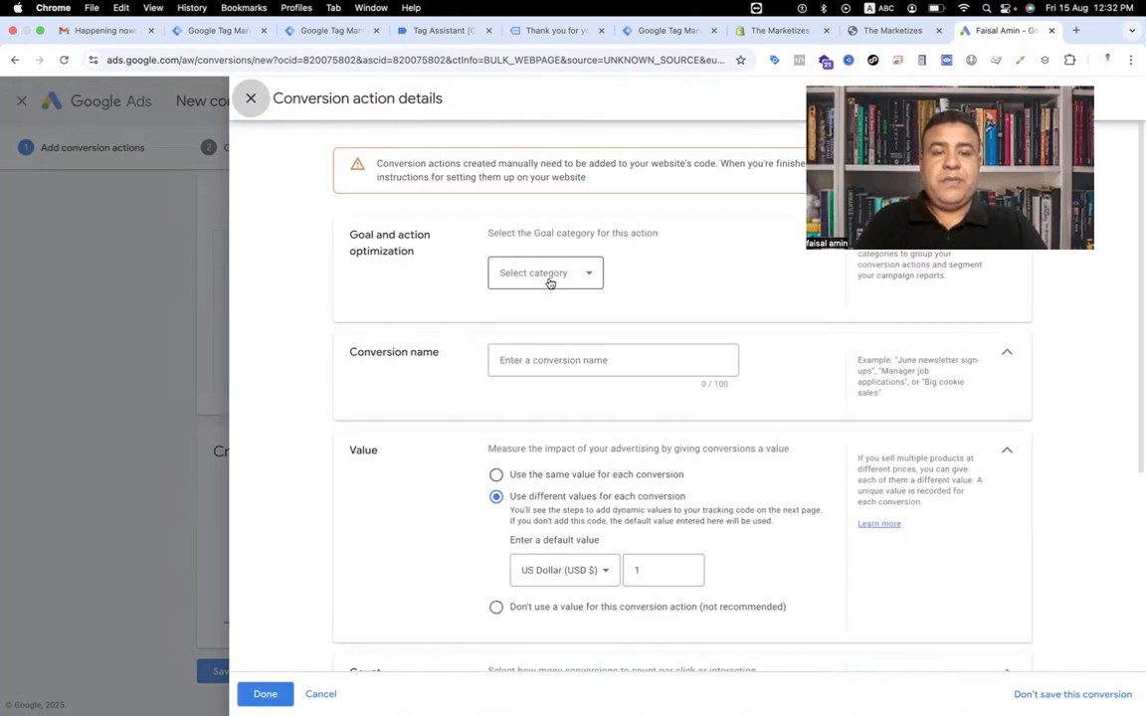
# Set the goal category to Purchase and expand the conversion action optimization options.
pyautogui.click(546, 276)
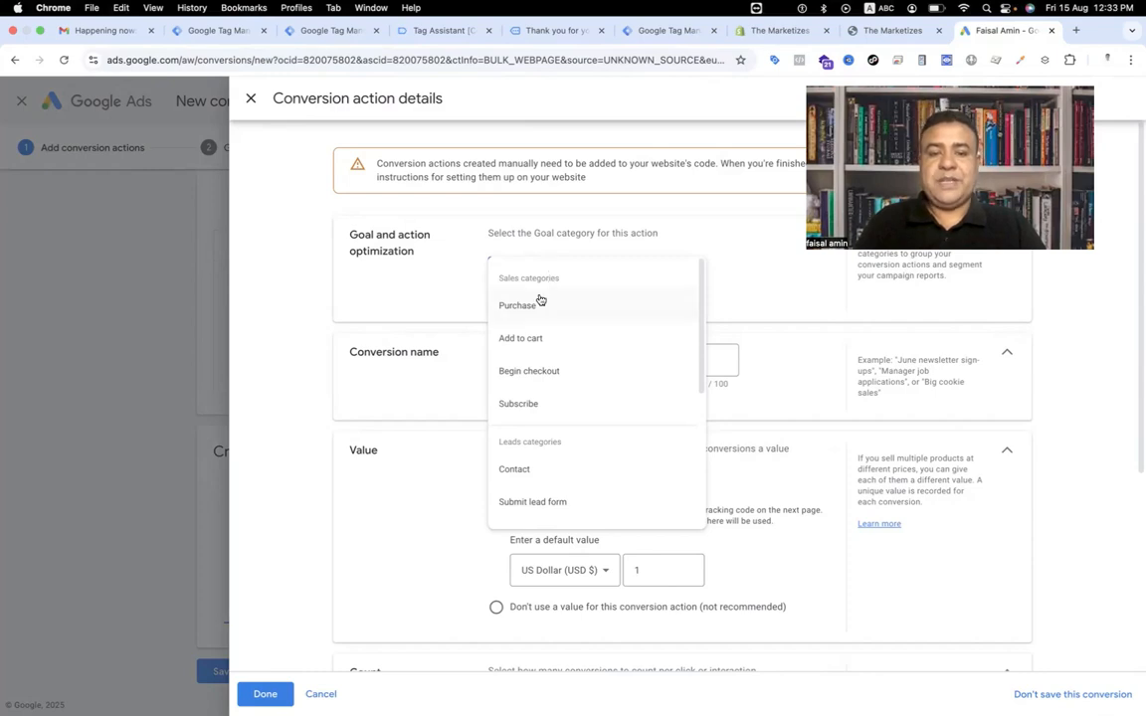
pyautogui.click(540, 300)
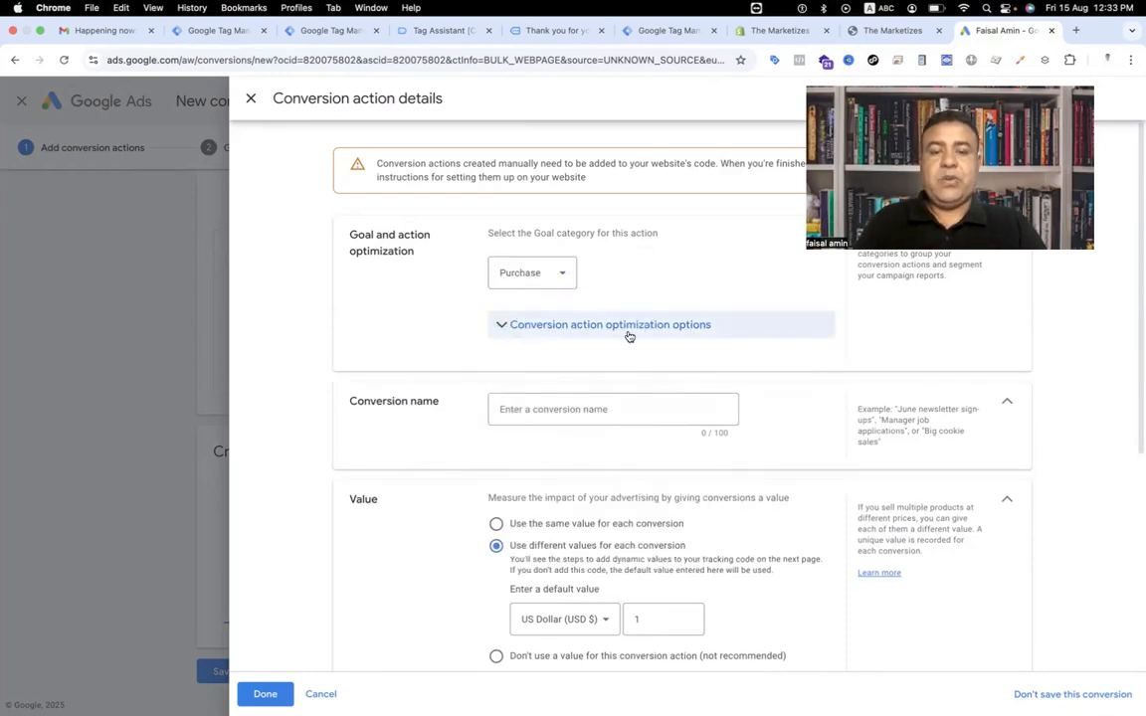
pyautogui.click(502, 327)
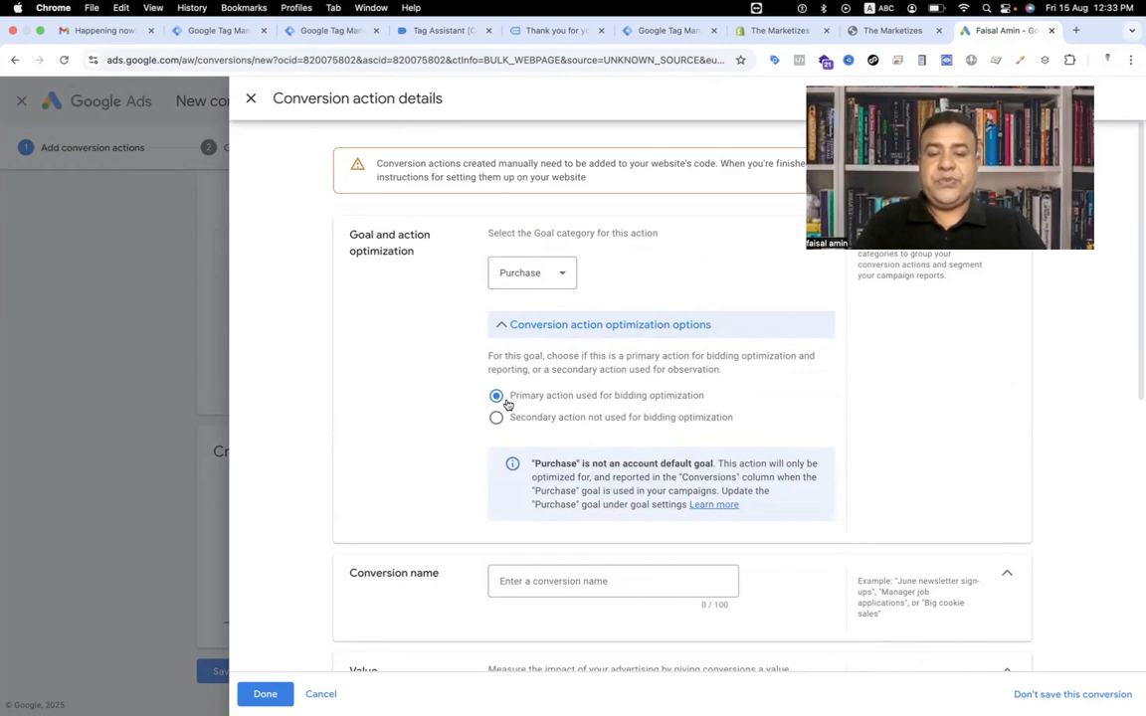
# Name the conversion action Purchase - Website.
pyautogui.scroll(-2, 448, 415)
pyautogui.click(530, 494)
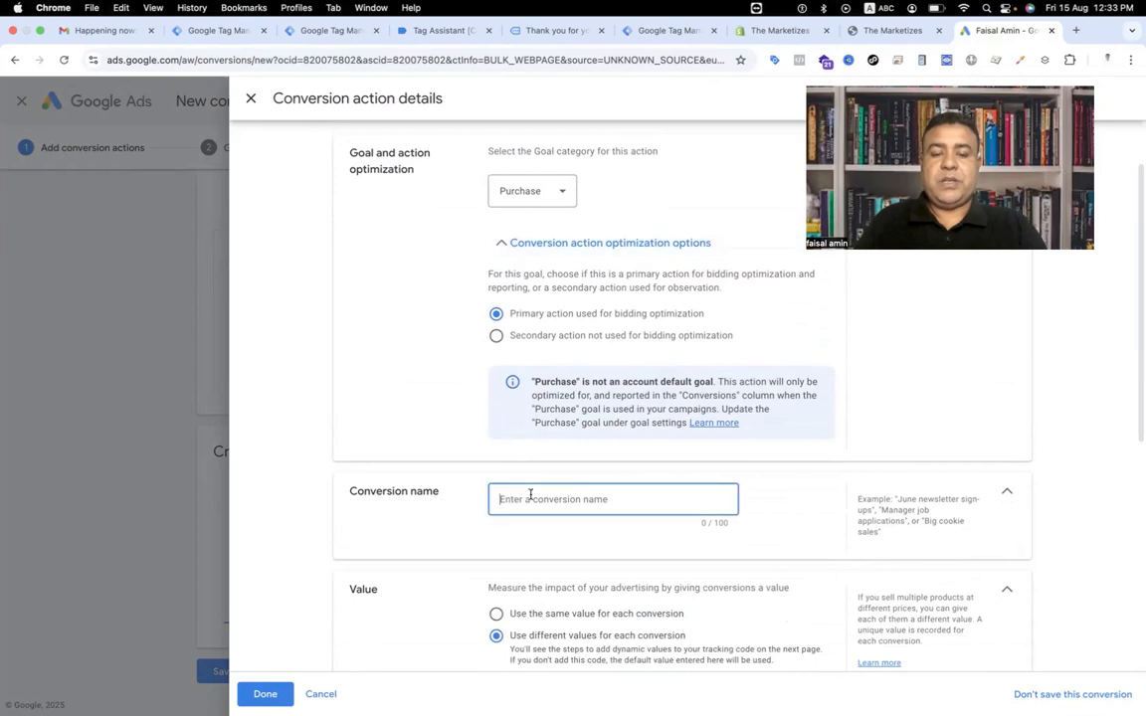
pyautogui.write('Purc')
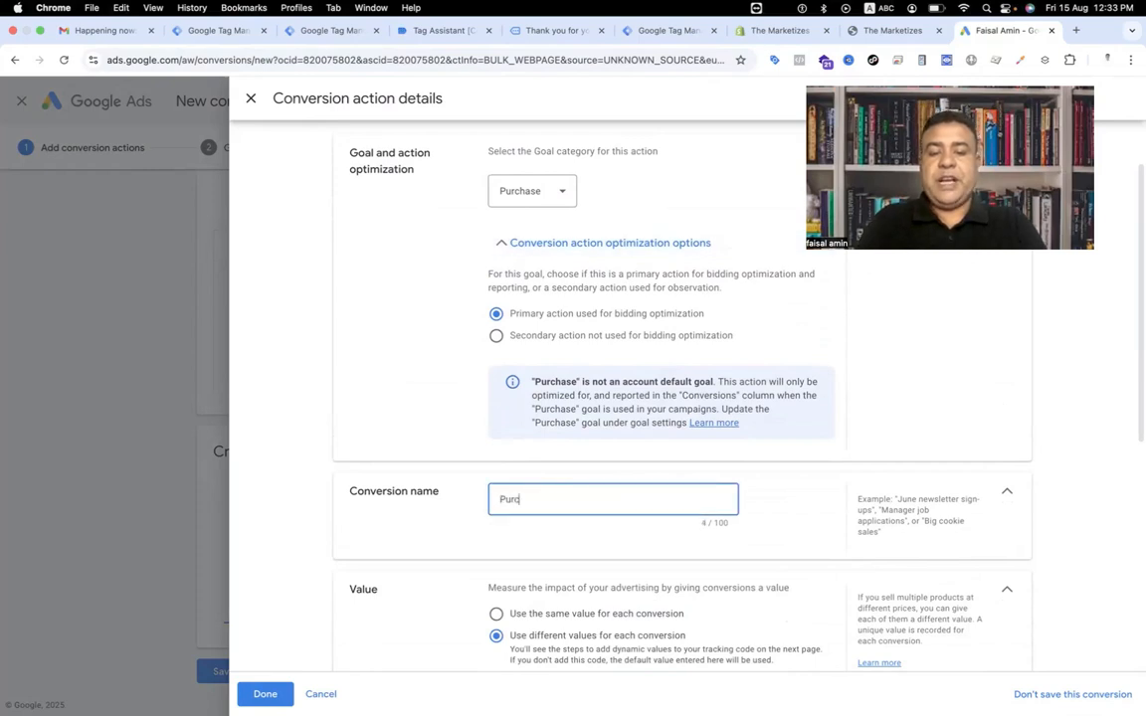
pyautogui.write('hase -')
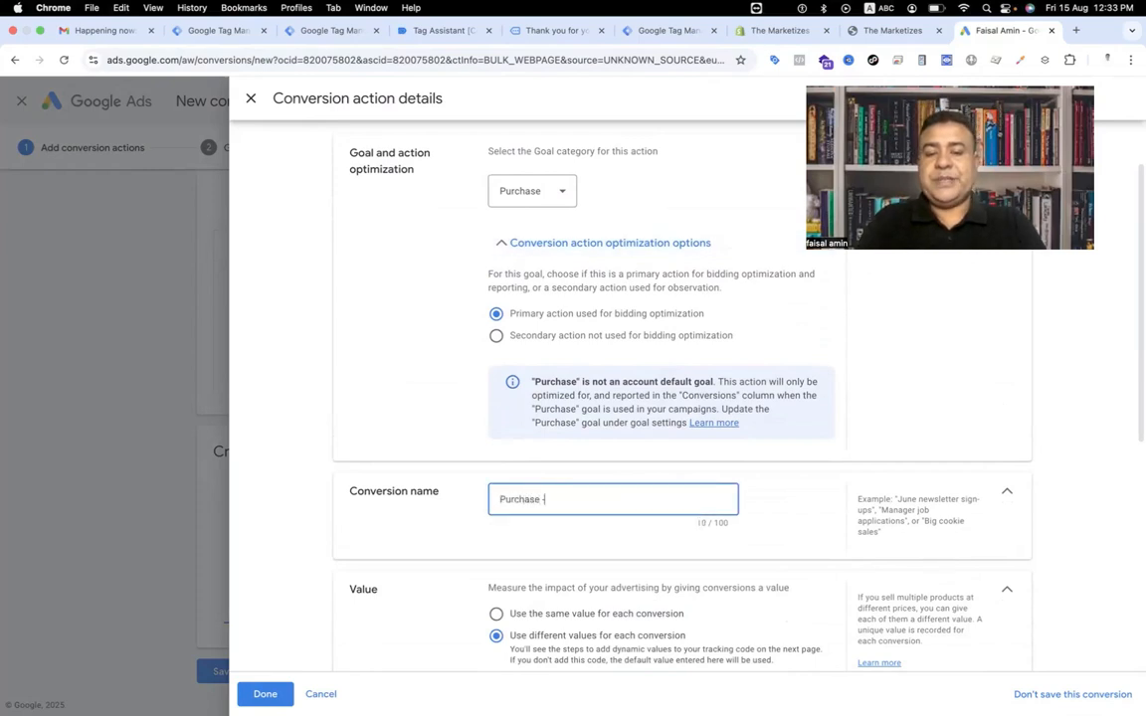
pyautogui.write(' Website')
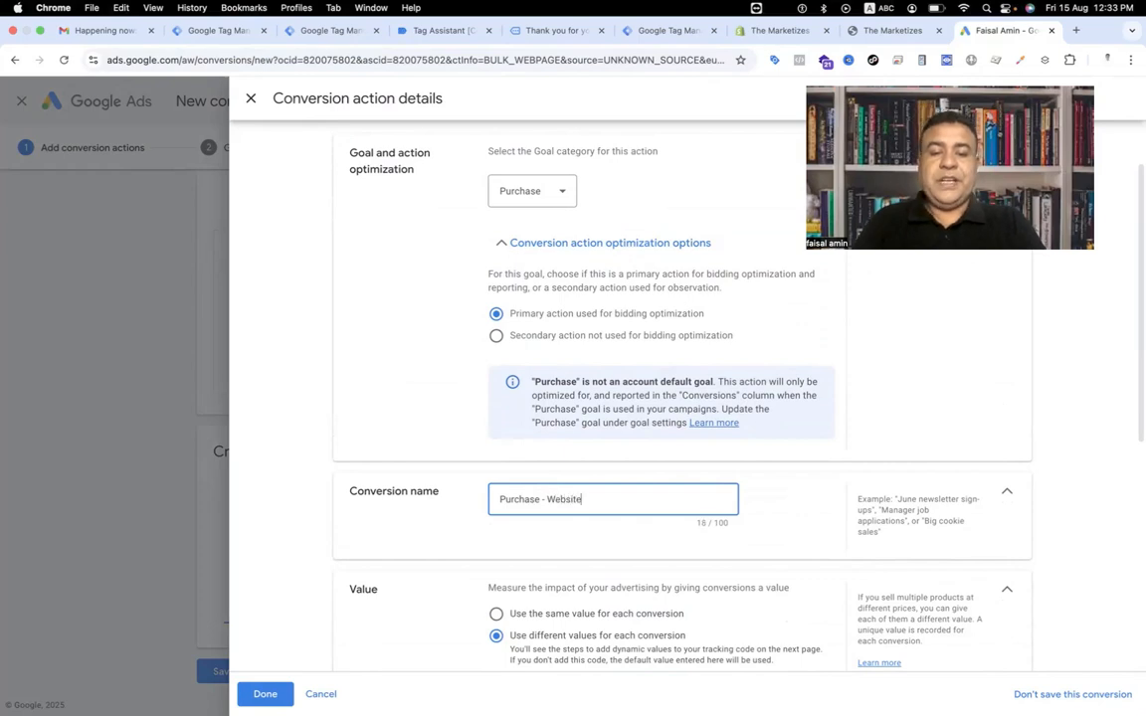
# Review the value, count and conversion window settings of the conversion action.
pyautogui.scroll(-2, 531, 494)
pyautogui.scroll(-2, 465, 506)
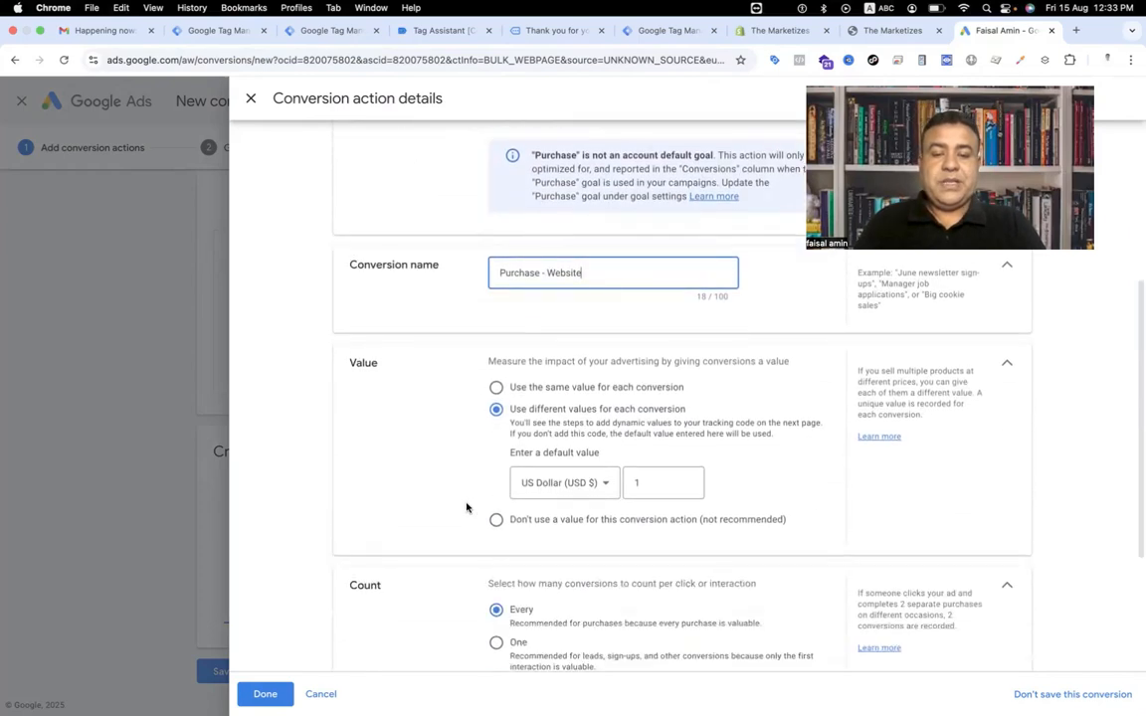
pyautogui.click(651, 480)
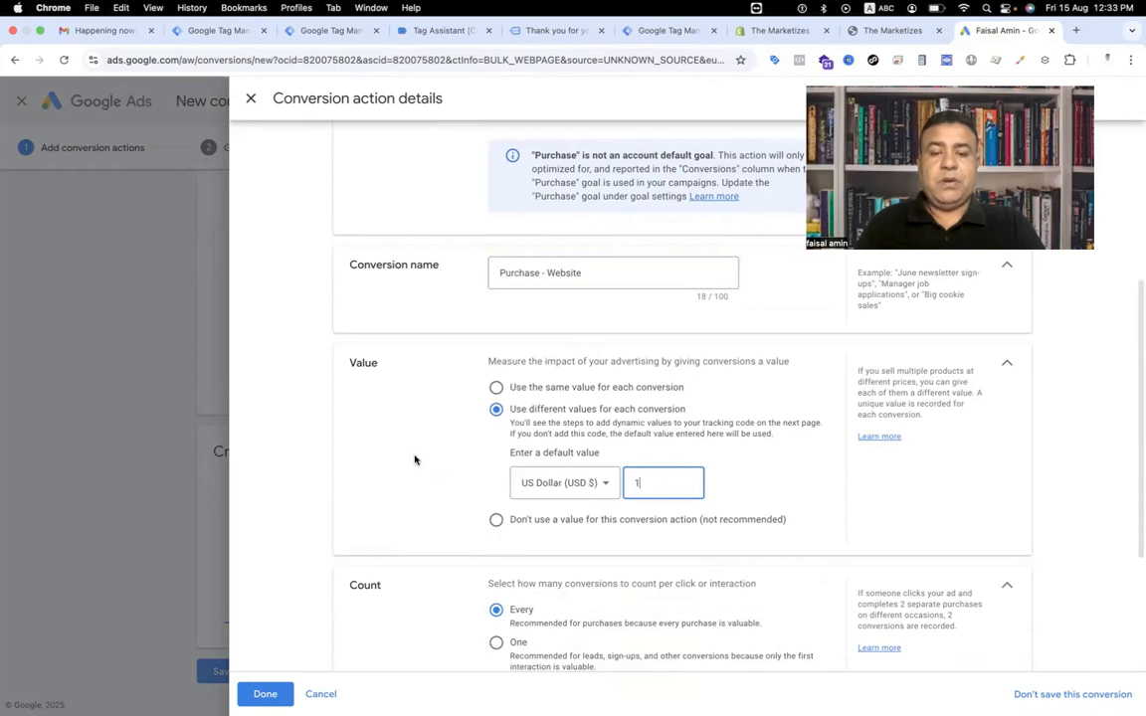
pyautogui.scroll(-2, 415, 460)
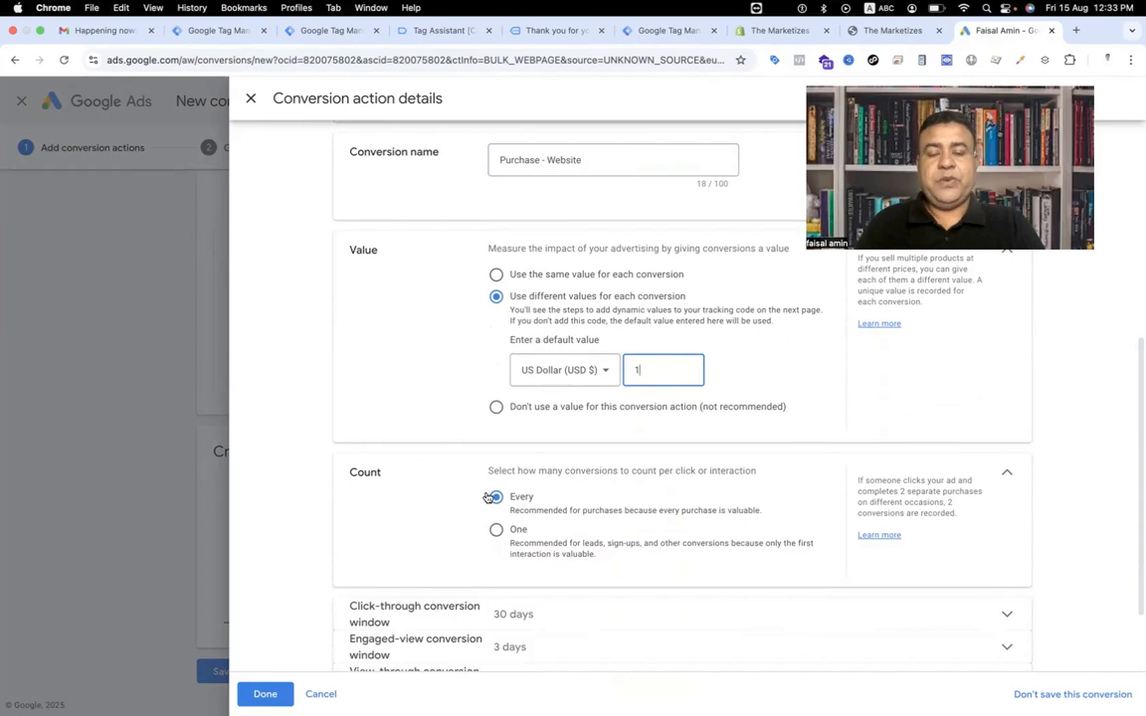
pyautogui.scroll(-2, 437, 467)
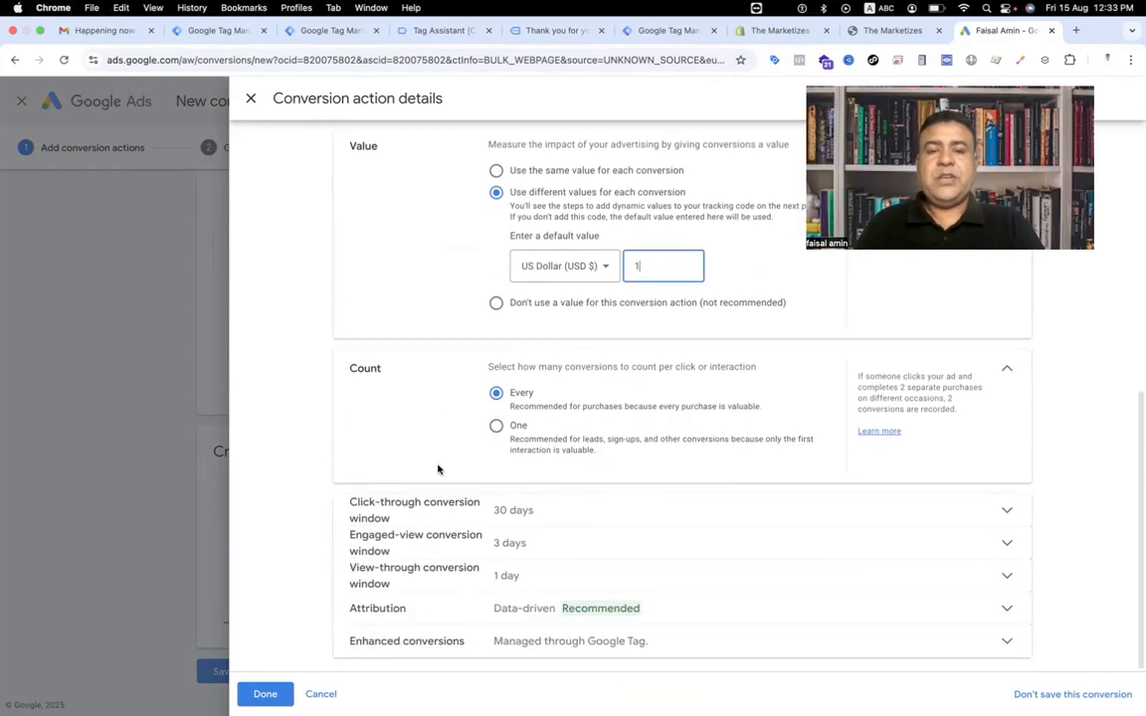
pyautogui.scroll(1, 438, 468)
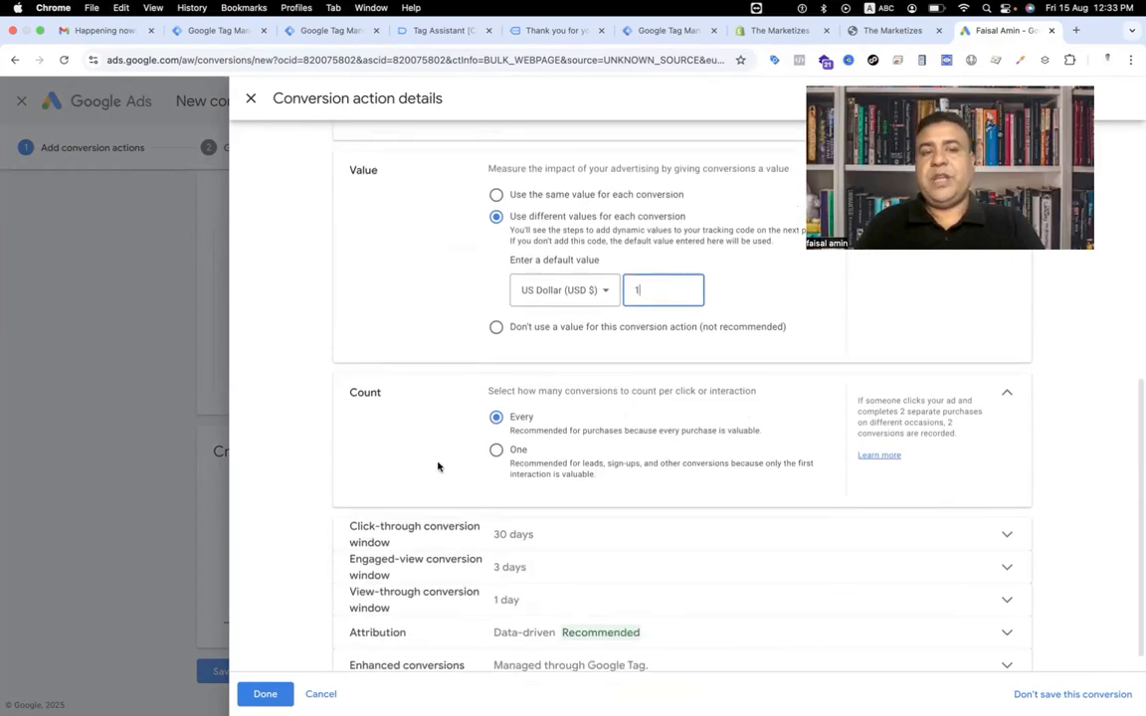
pyautogui.scroll(5, 438, 466)
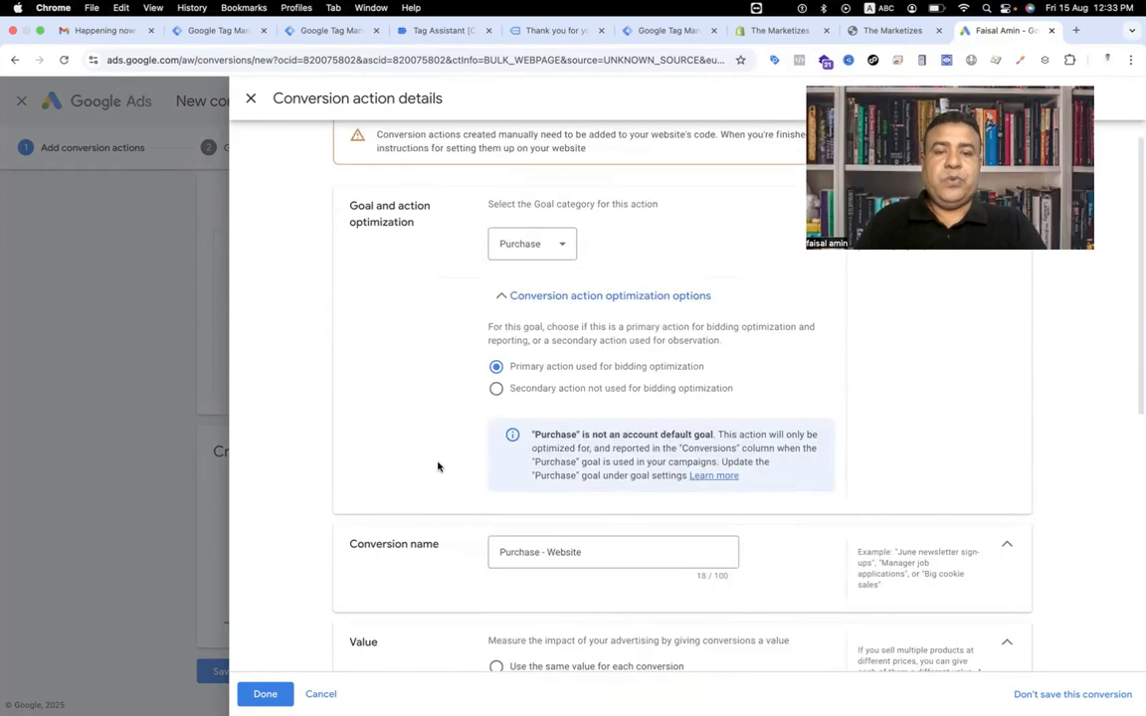
pyautogui.scroll(-1, 437, 467)
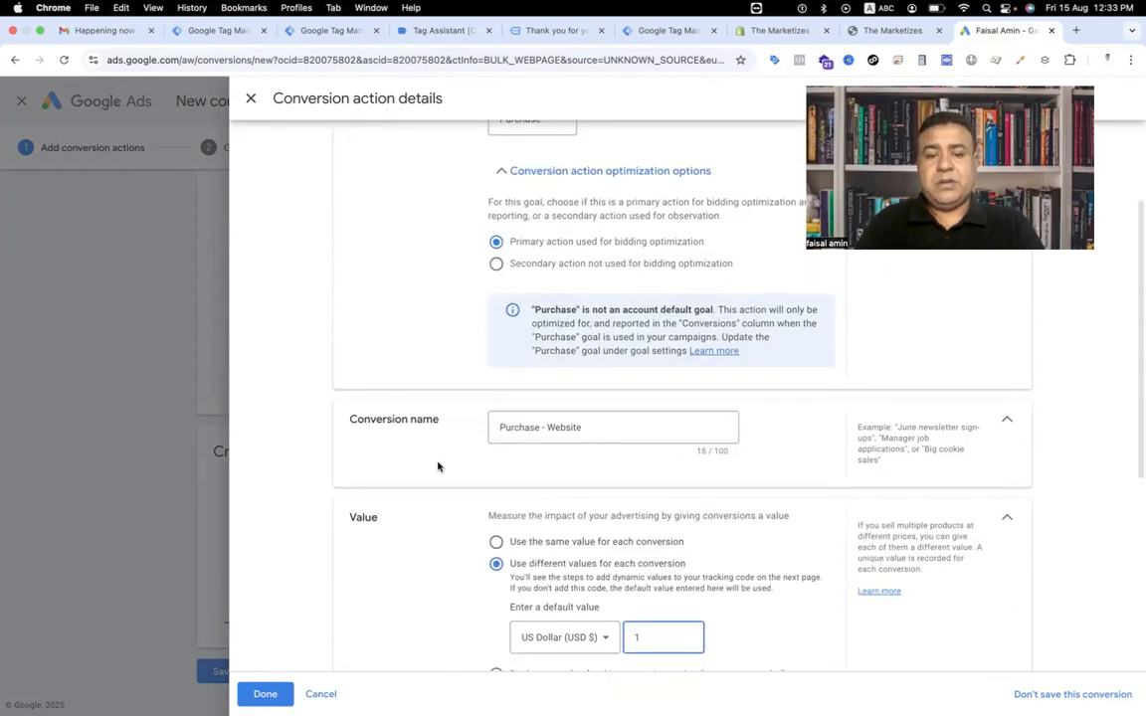
pyautogui.scroll(-3, 438, 466)
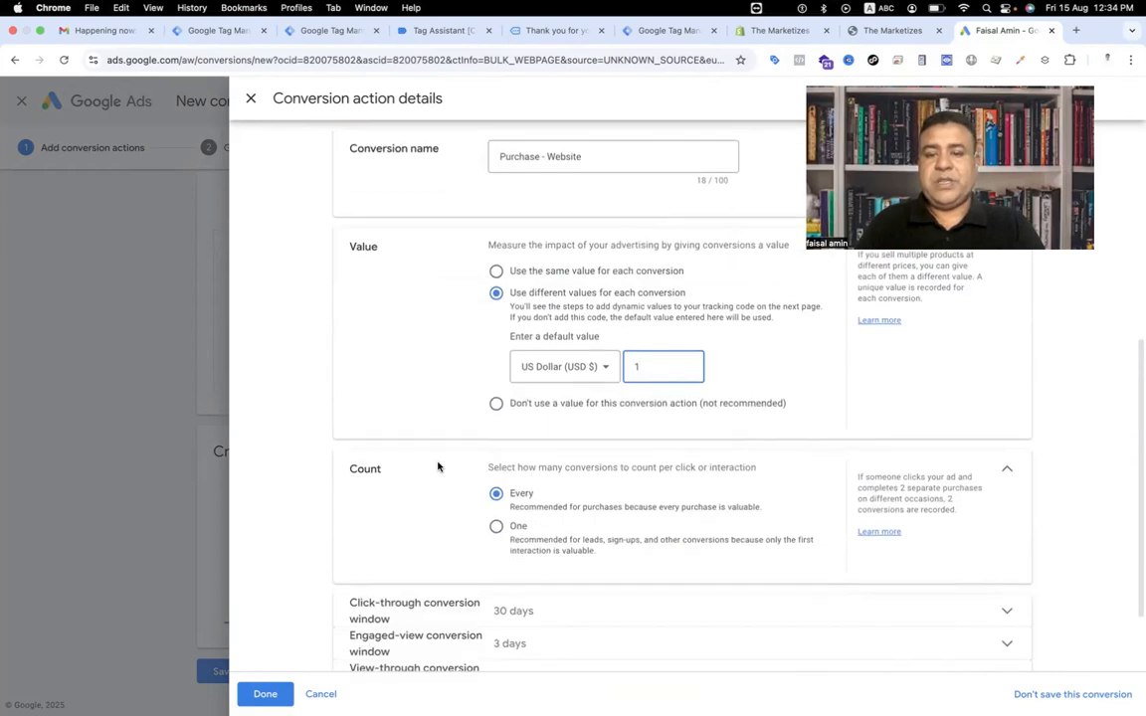
# Expand the enhanced conversions settings of the conversion action.
pyautogui.scroll(-1, 439, 467)
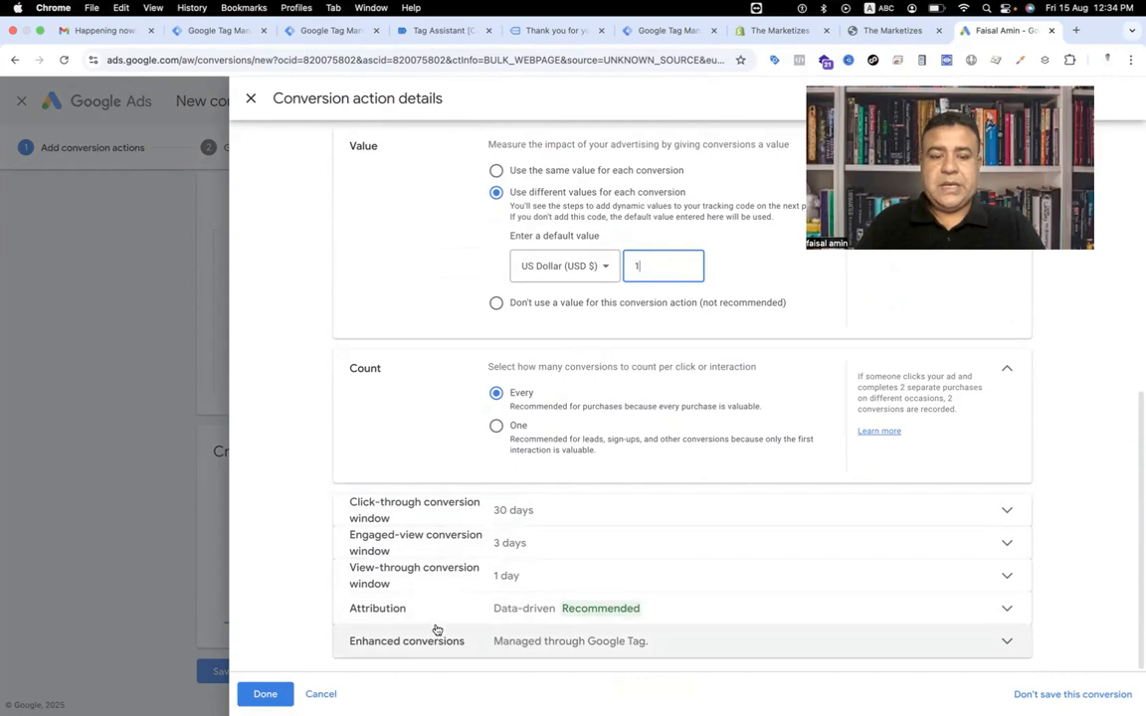
pyautogui.click(690, 655)
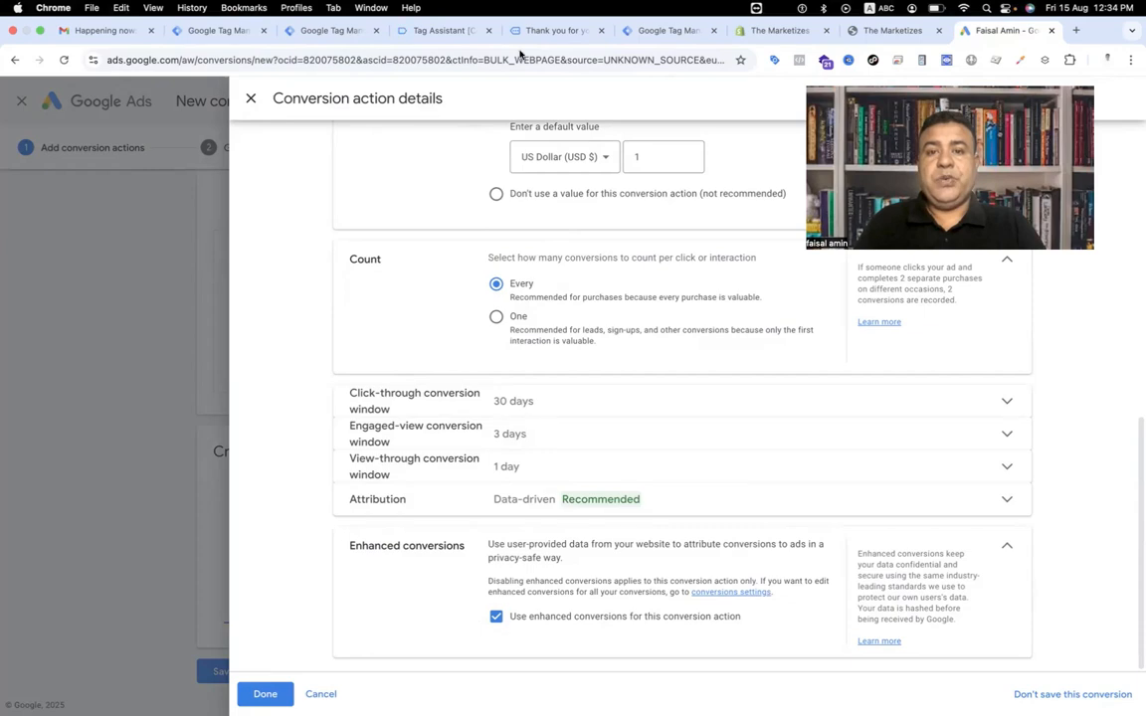
# Examine the customer data fields in the purchase event's dataLayer in Tag Assistant, then return to Google Ads.
pyautogui.click(420, 32)
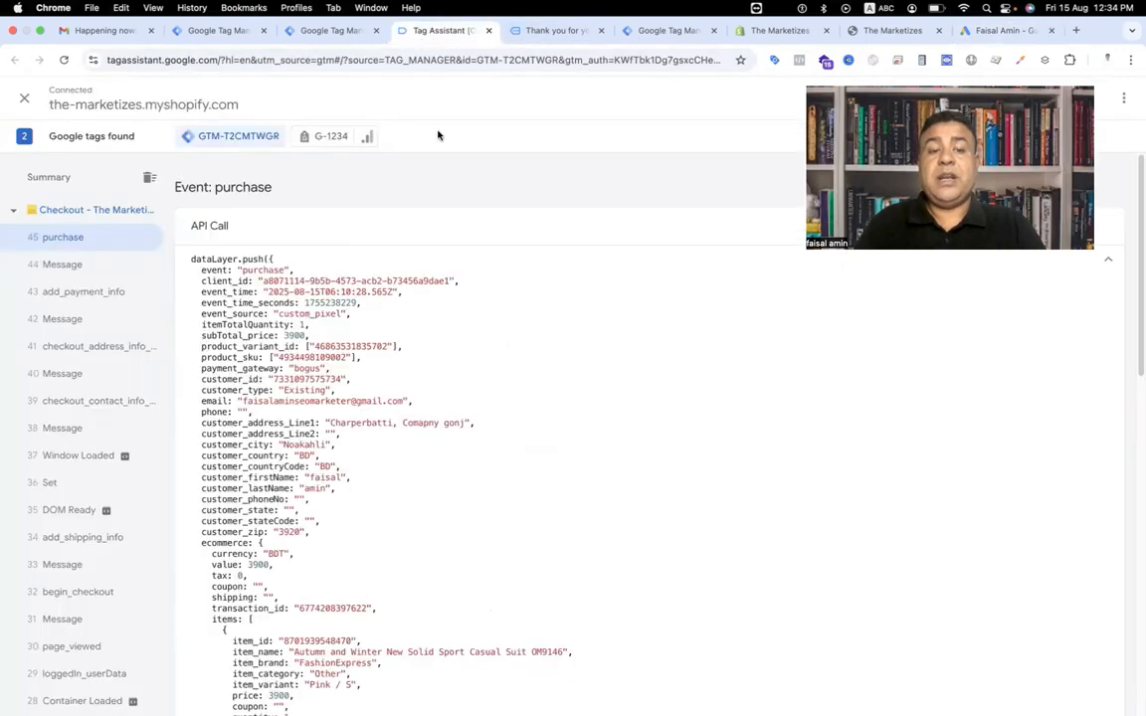
pyautogui.scroll(-1, 391, 381)
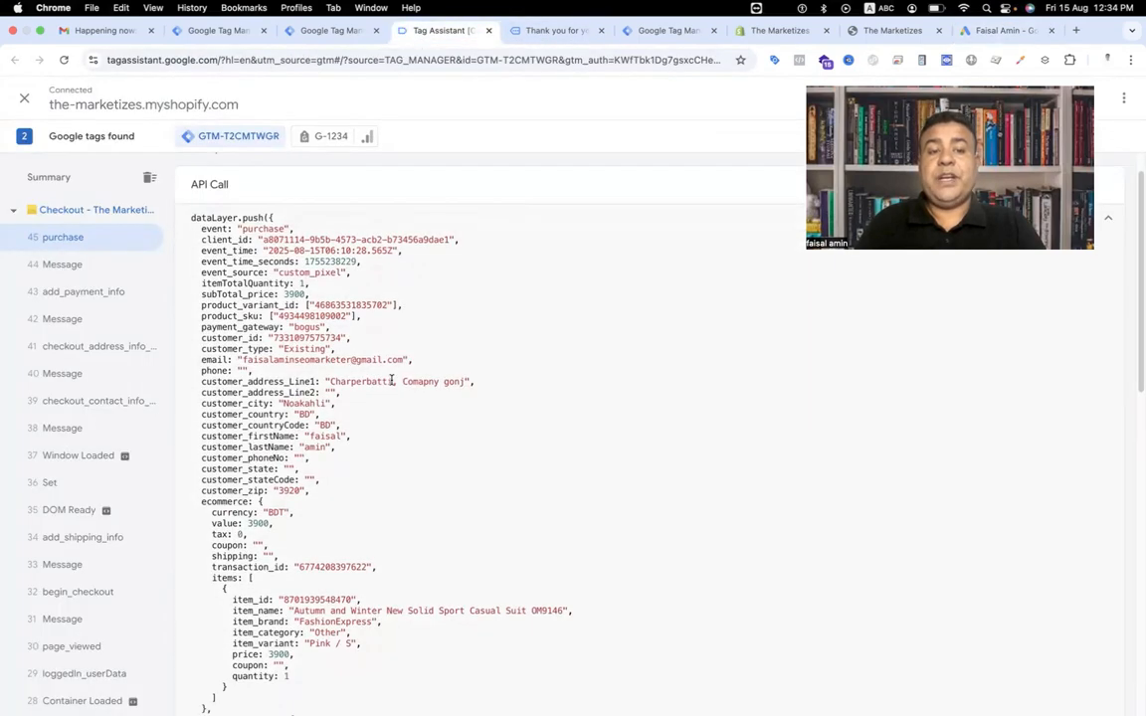
pyautogui.scroll(-3, 391, 381)
pyautogui.scroll(-3, 391, 380)
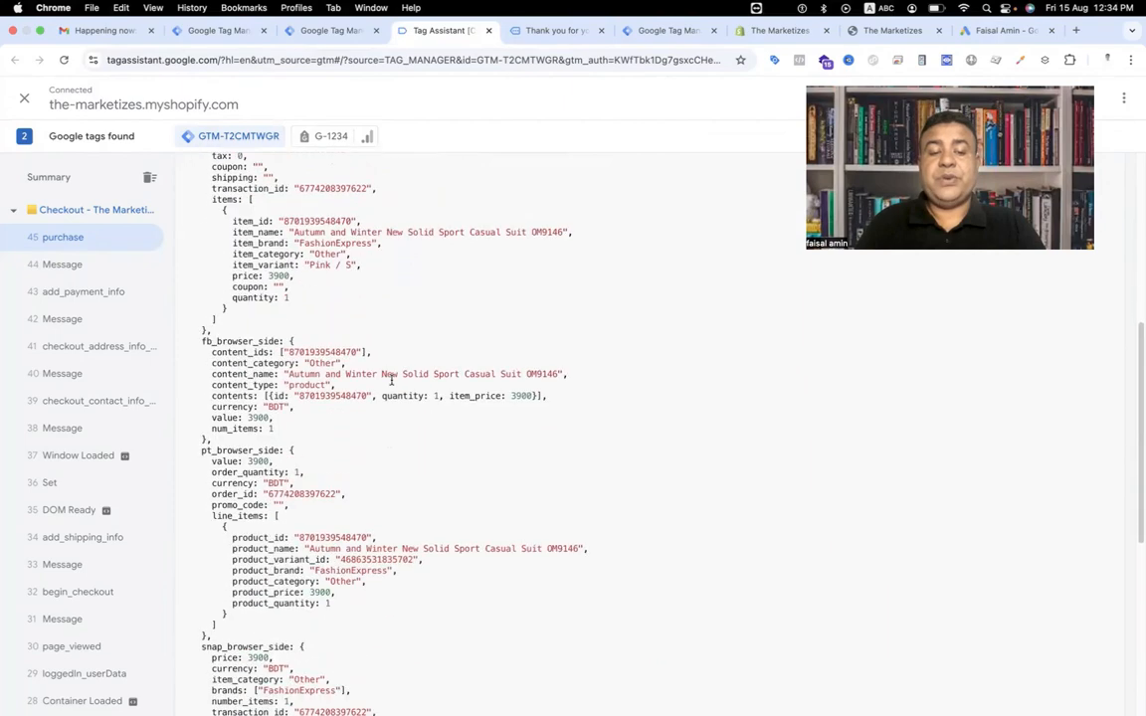
pyautogui.scroll(10, 391, 379)
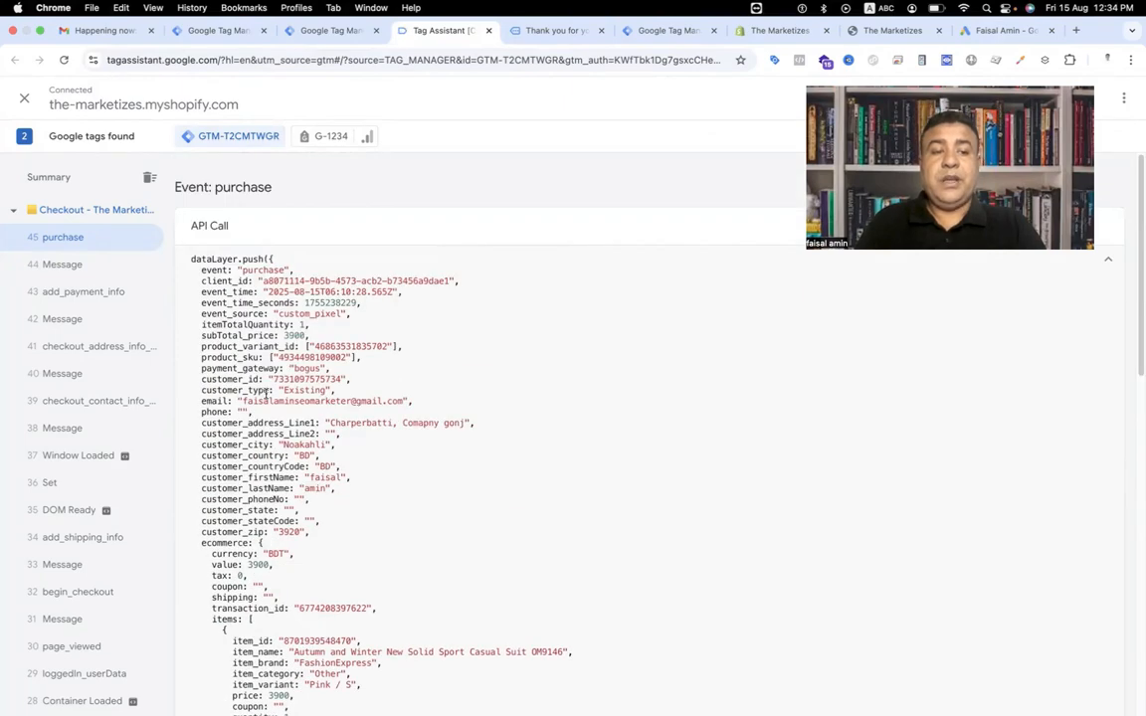
pyautogui.moveTo(199, 424); pyautogui.dragTo(286, 549)
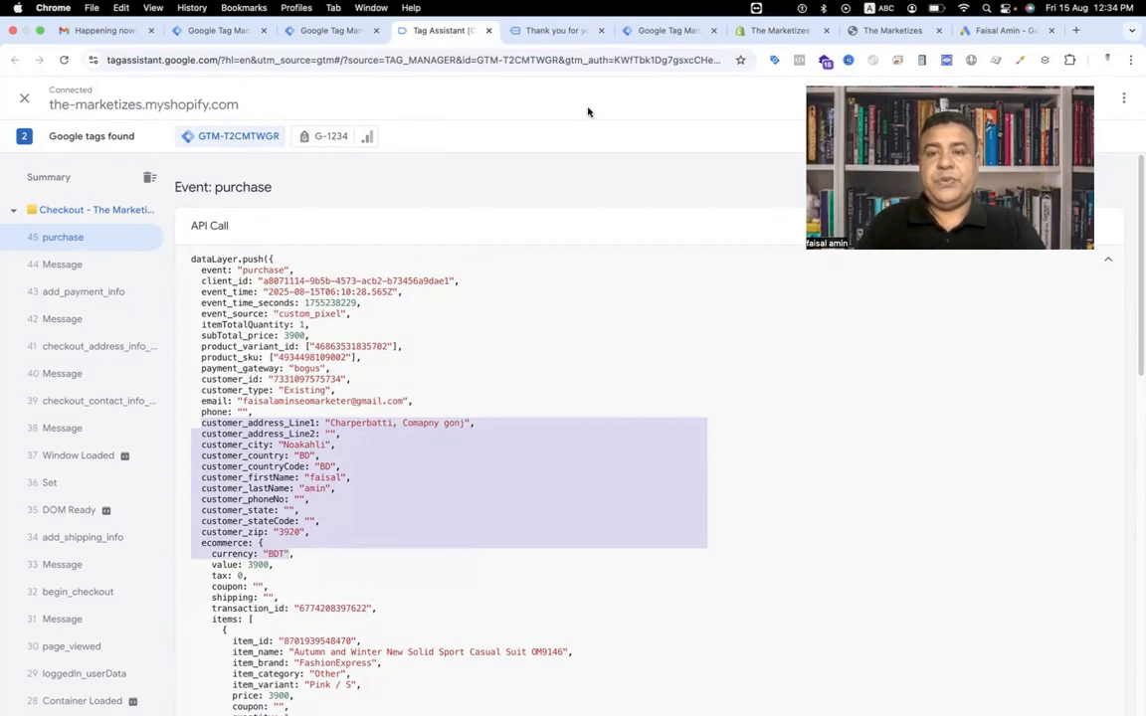
pyautogui.click(664, 30)
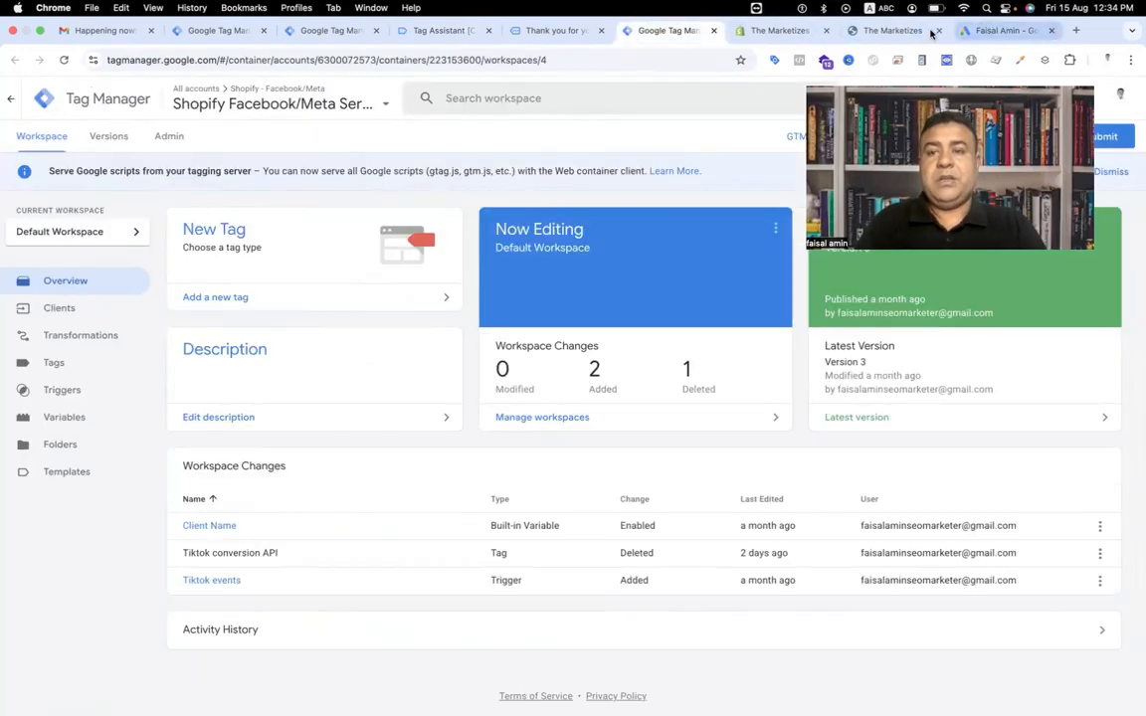
pyautogui.click(1002, 30)
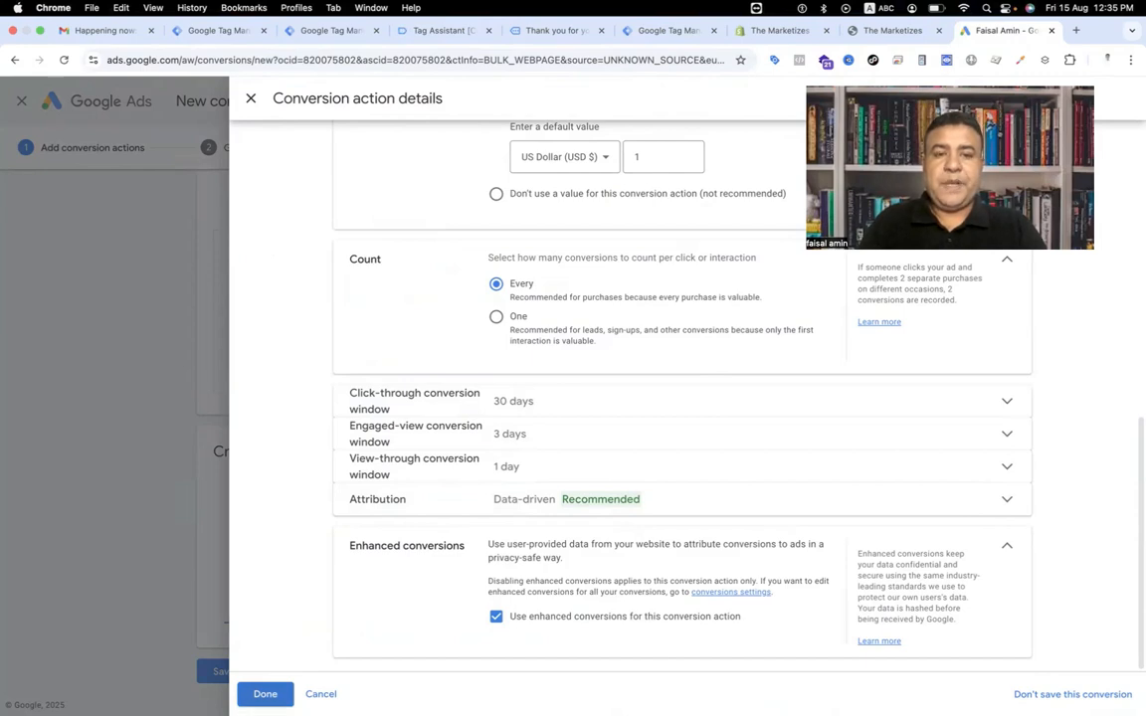
# Finish the Purchase - Website conversion action details and save and continue.
pyautogui.click(264, 693)
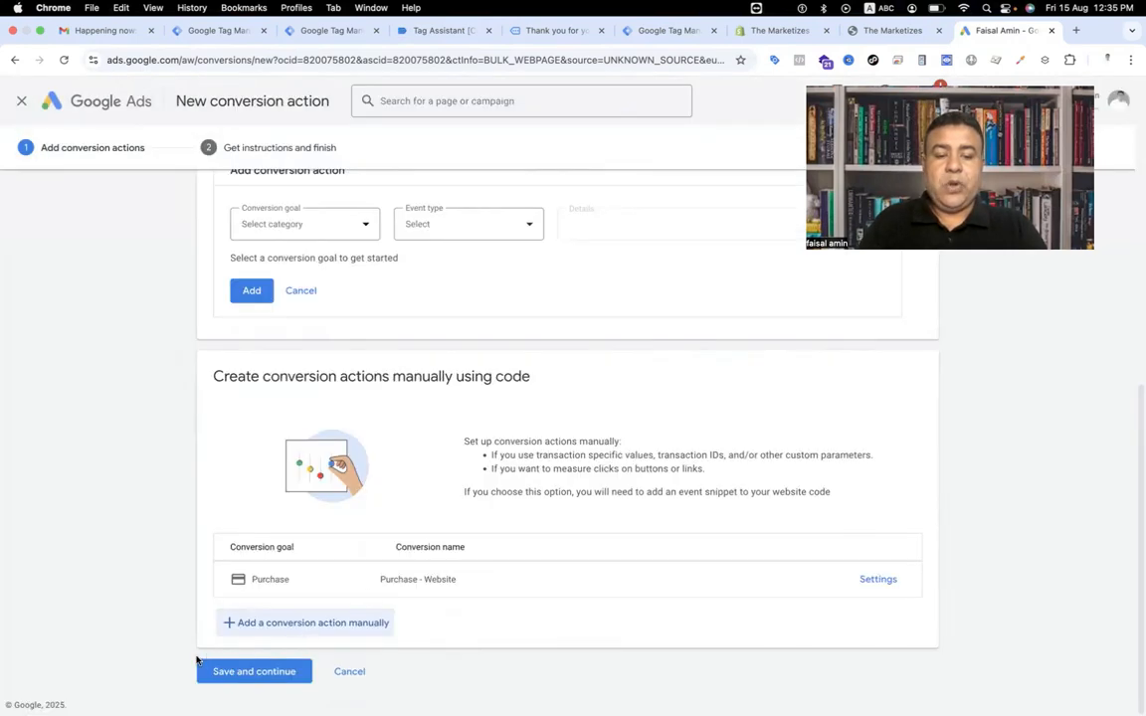
pyautogui.click(236, 674)
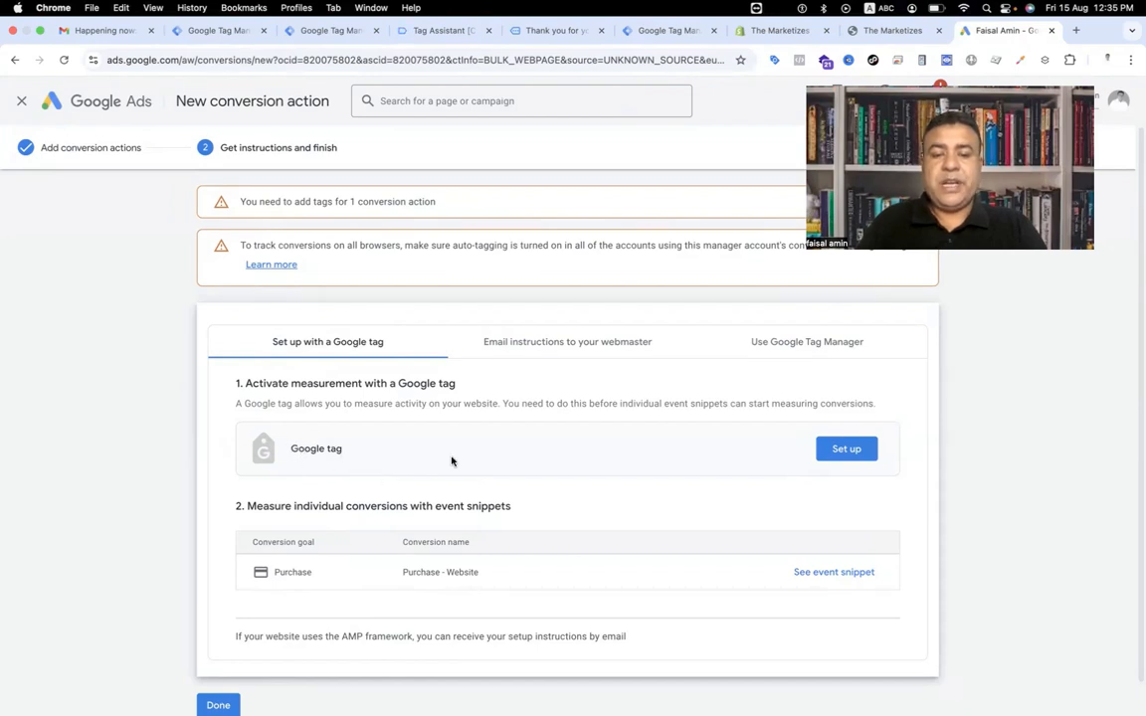
pyautogui.click(836, 456)
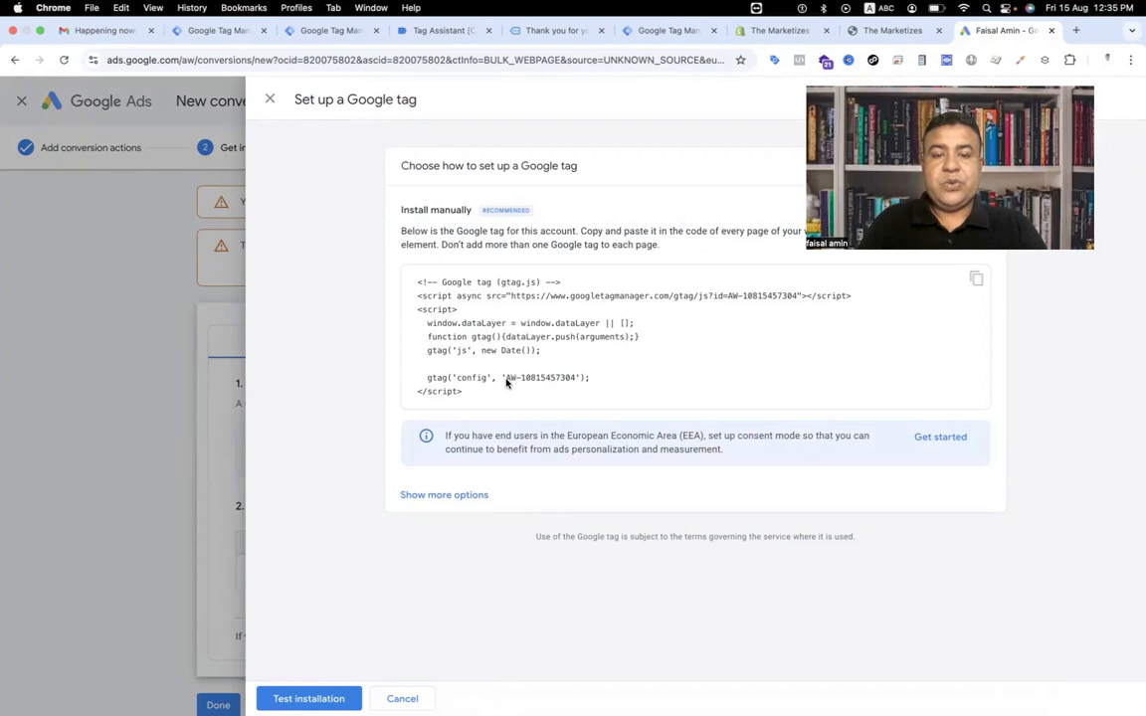
pyautogui.moveTo(506, 381); pyautogui.dragTo(574, 384)
pyautogui.press('super+c')
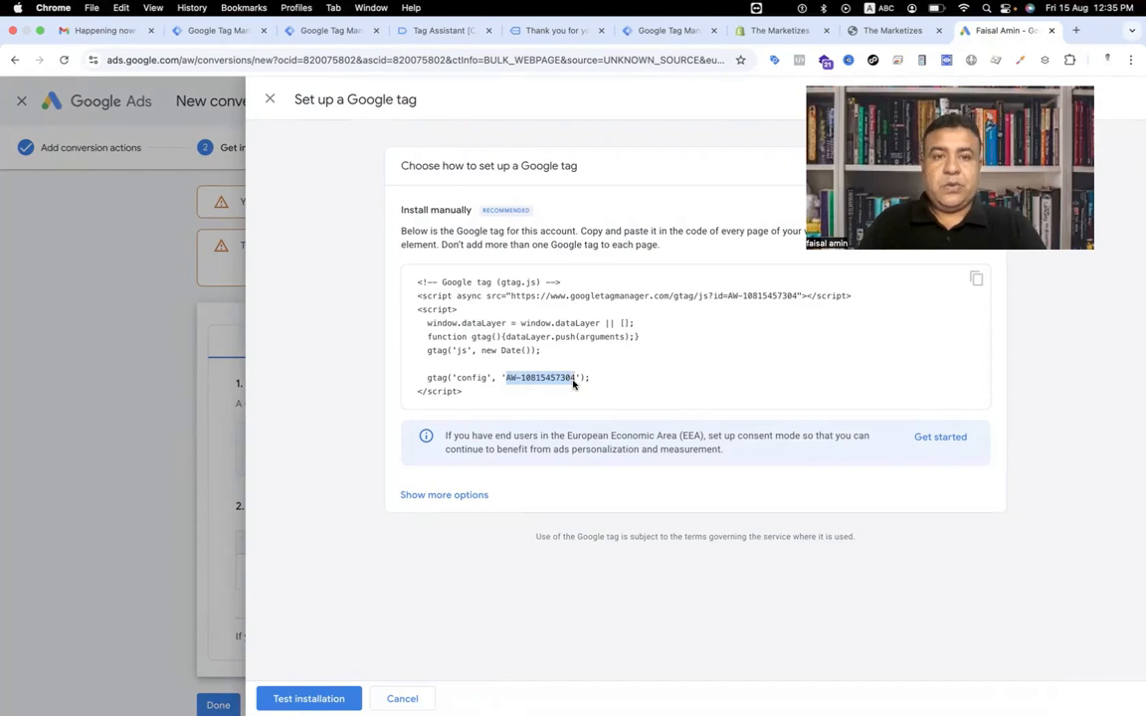
pyautogui.click(328, 22)
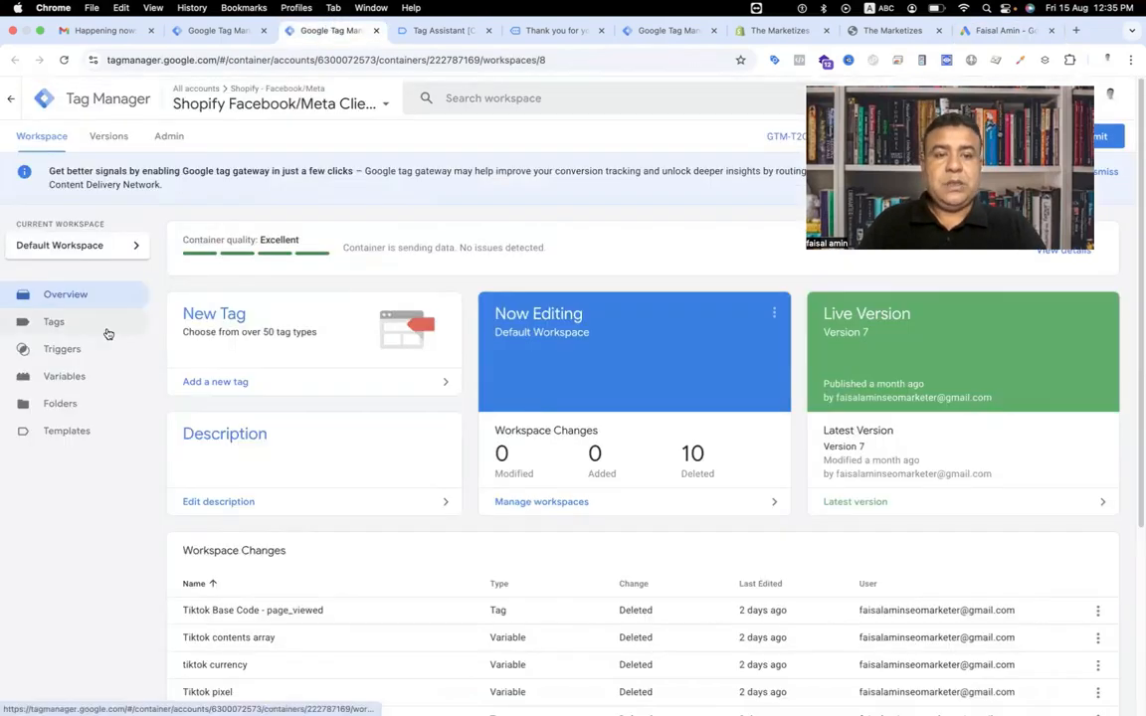
pyautogui.click(108, 331)
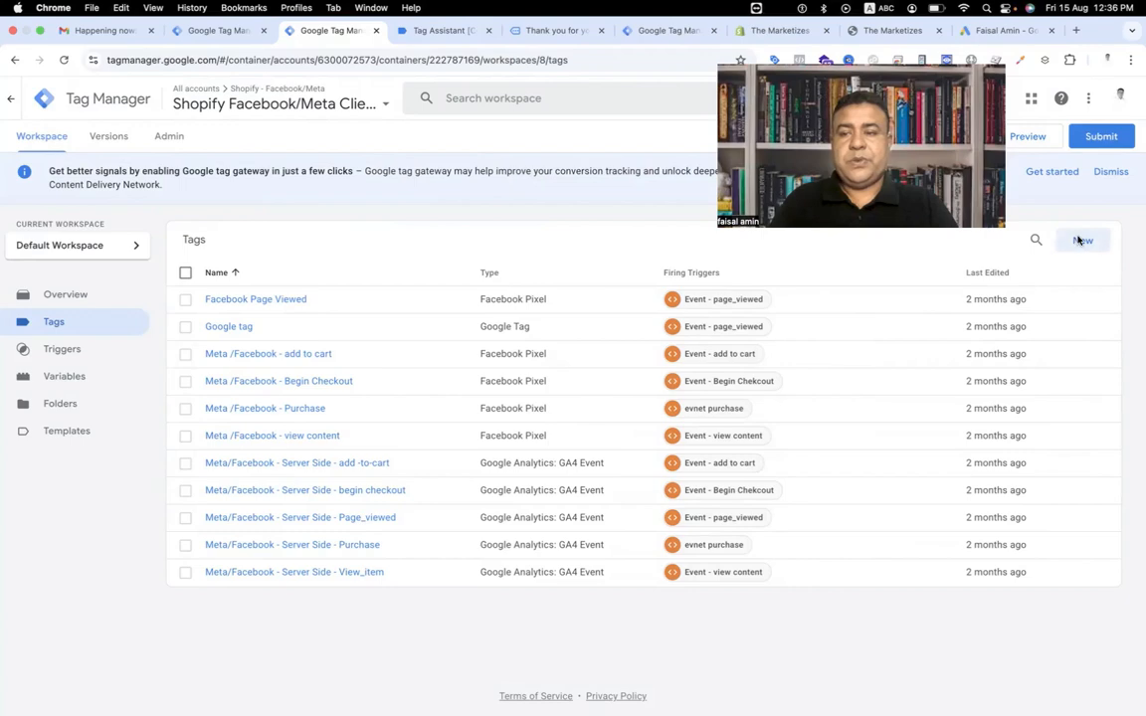
pyautogui.click(1079, 240)
pyautogui.click(696, 246)
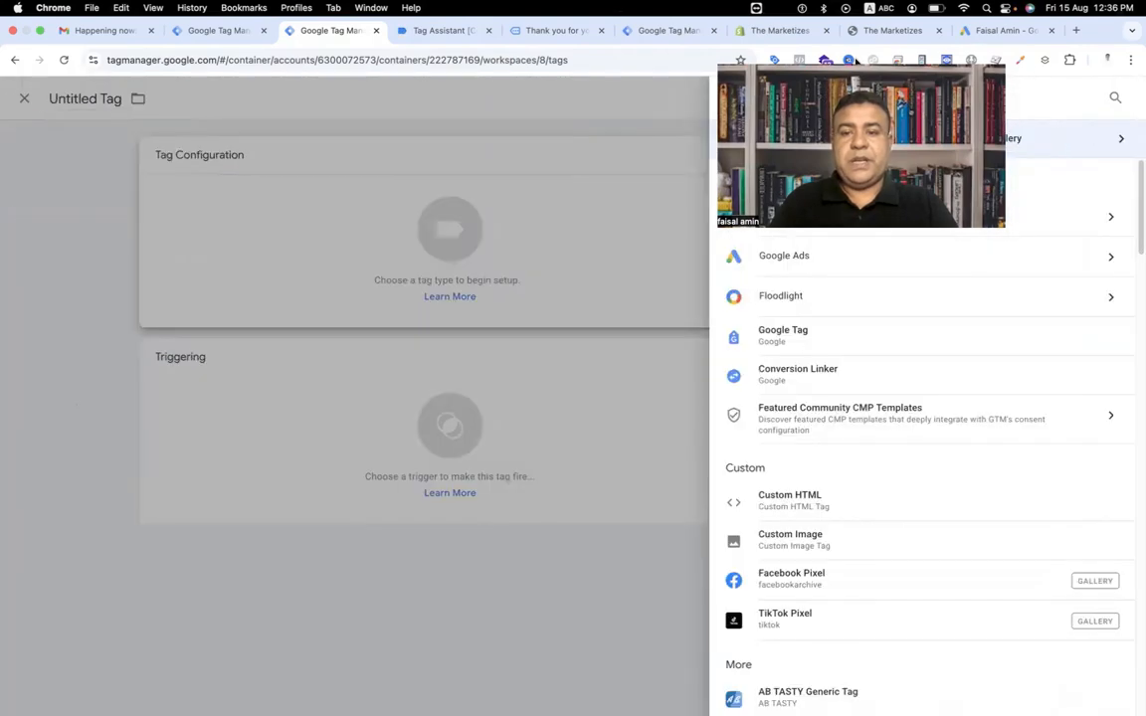
pyautogui.click(756, 256)
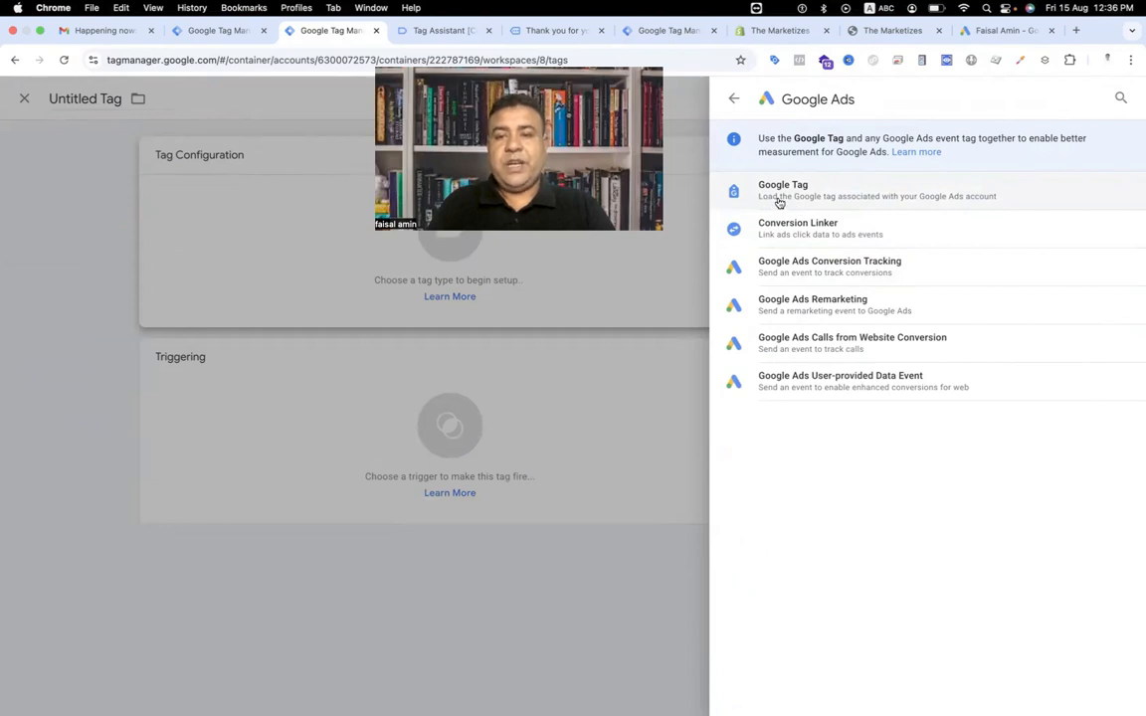
pyautogui.click(733, 99)
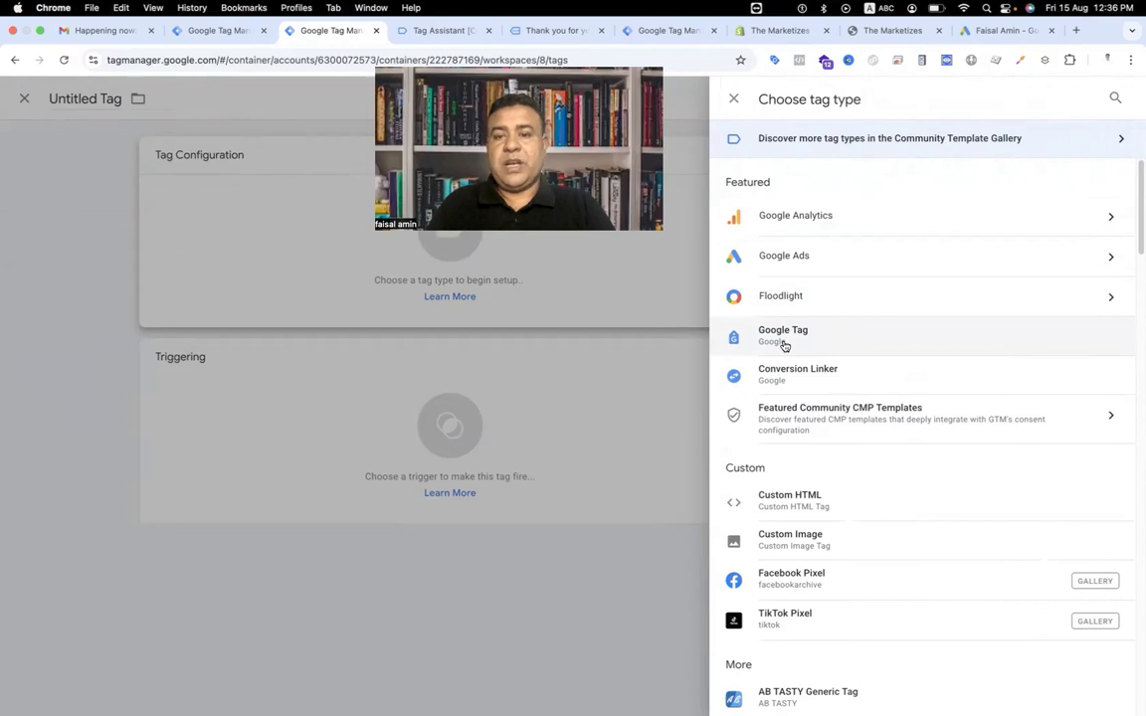
pyautogui.click(781, 255)
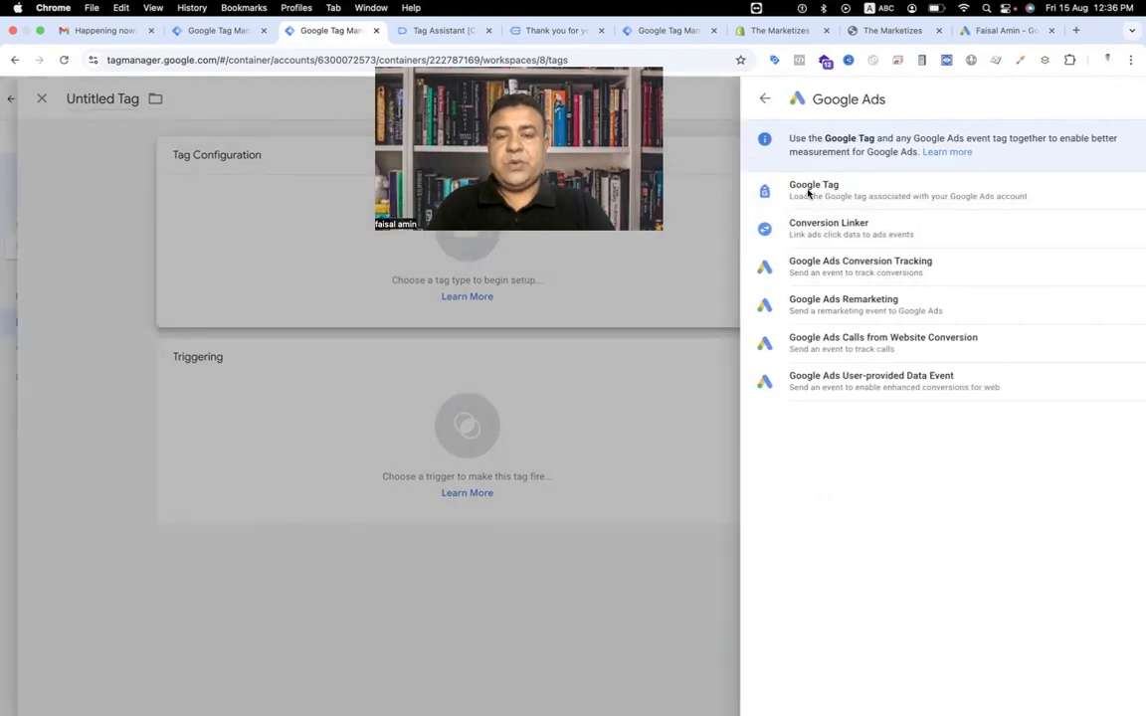
pyautogui.click(808, 193)
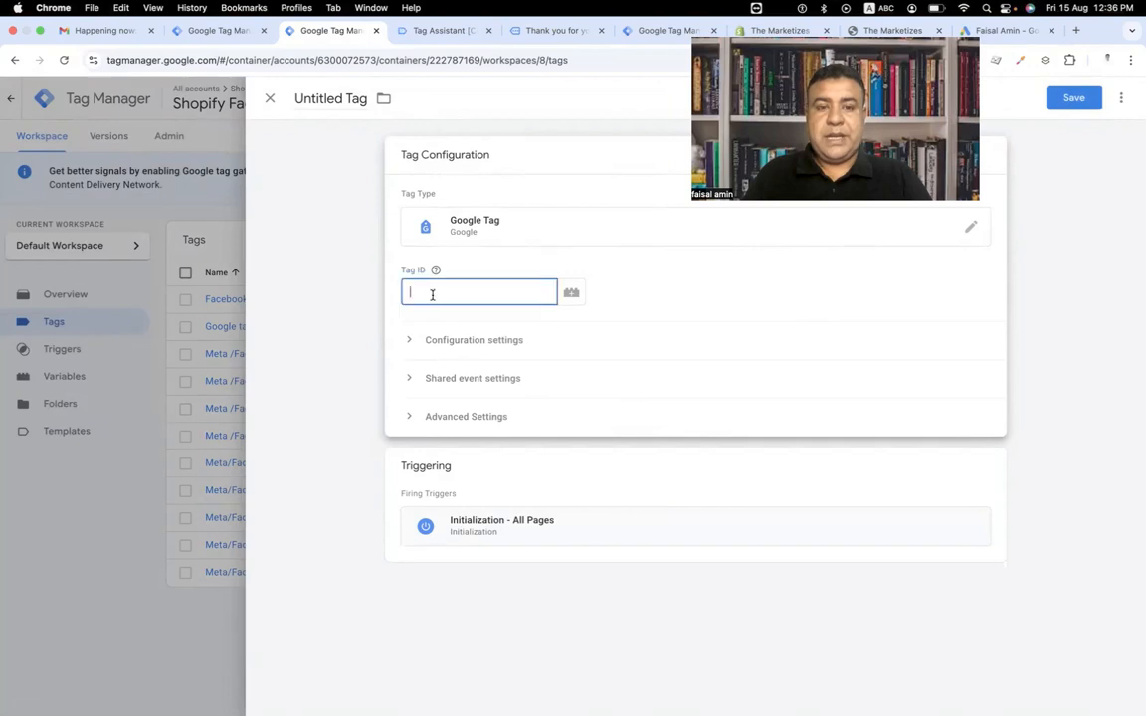
pyautogui.press('super+v')
# Set the new tag's firing trigger to Event - page_viewed.
pyautogui.click(497, 532)
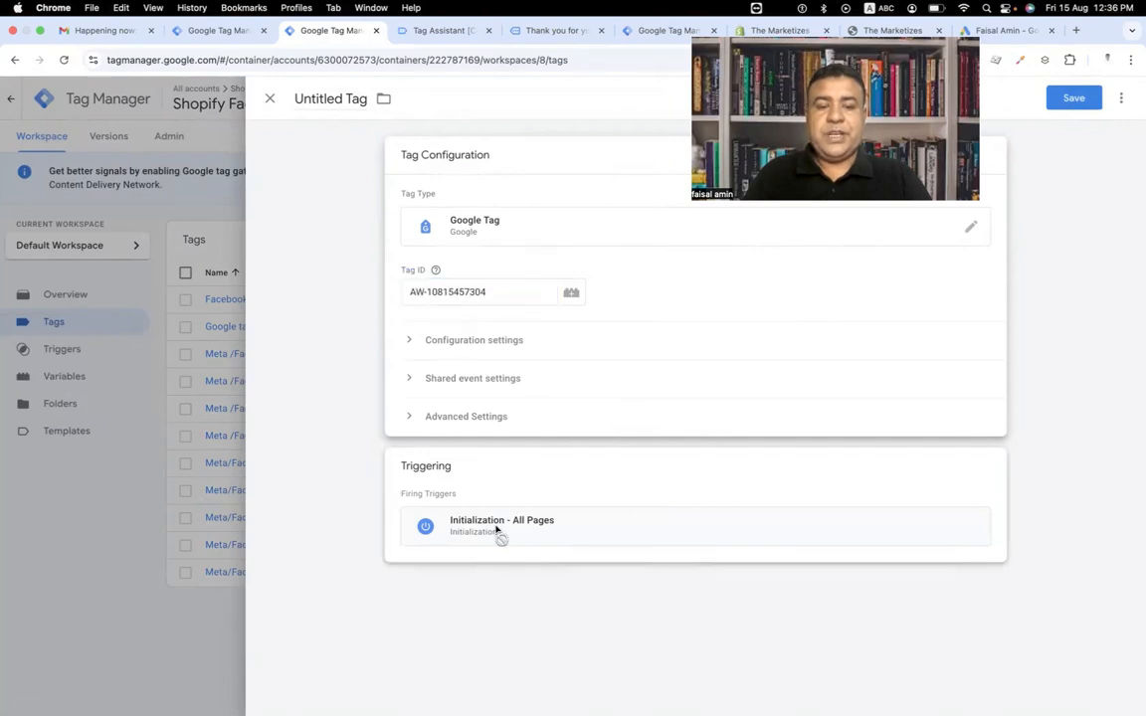
pyautogui.click(693, 410)
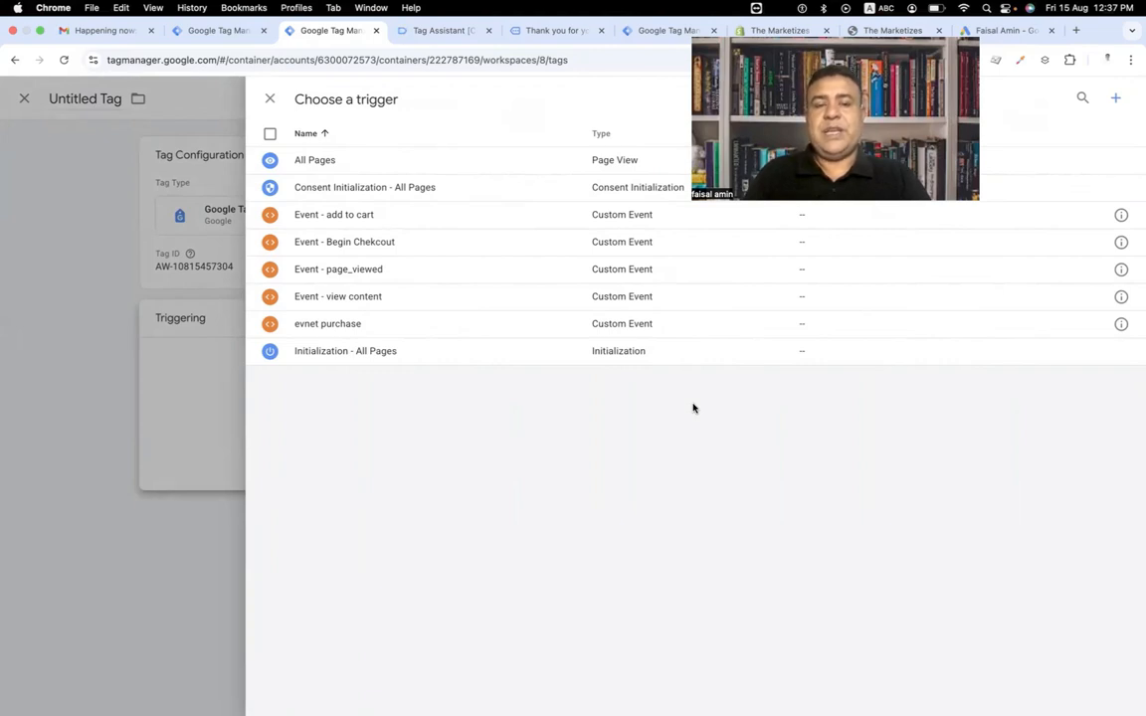
pyautogui.click(394, 272)
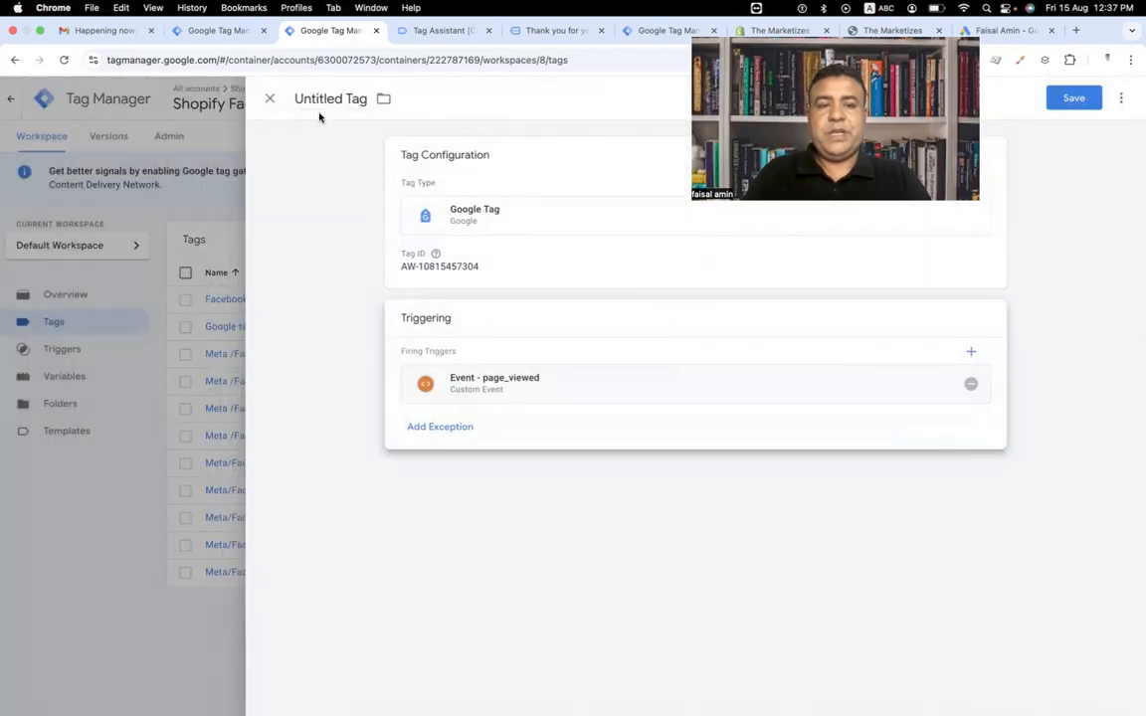
# Name the tag Gads Tag Id and save it.
pyautogui.click(323, 99)
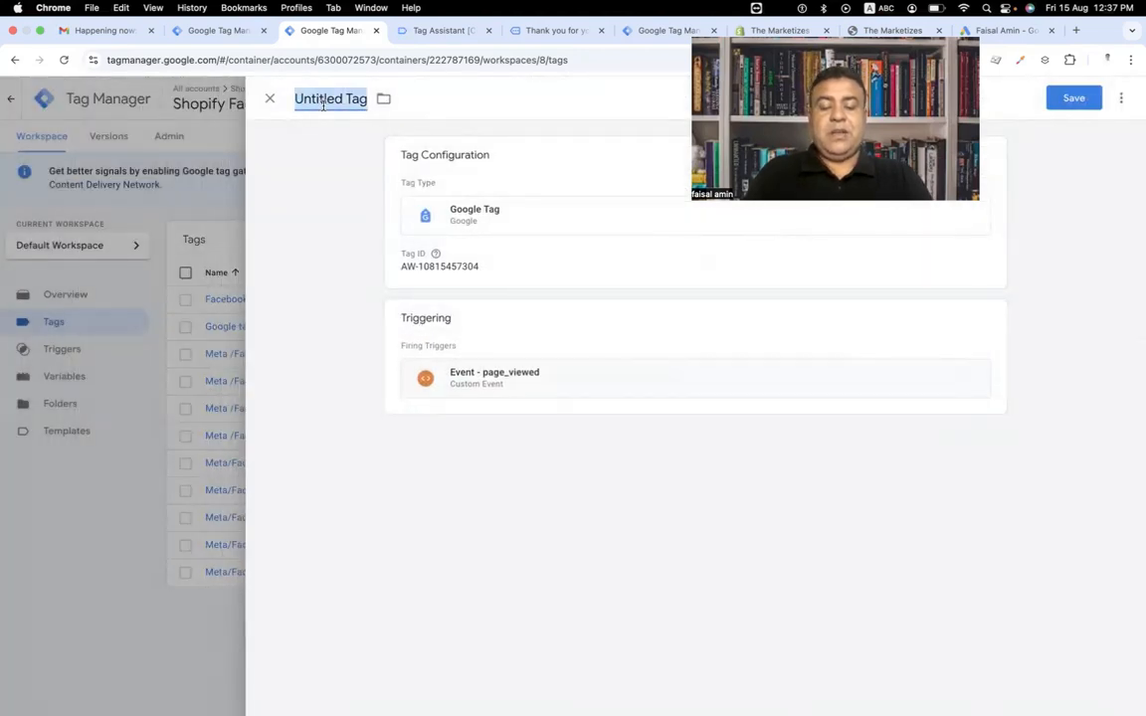
pyautogui.write('Gads')
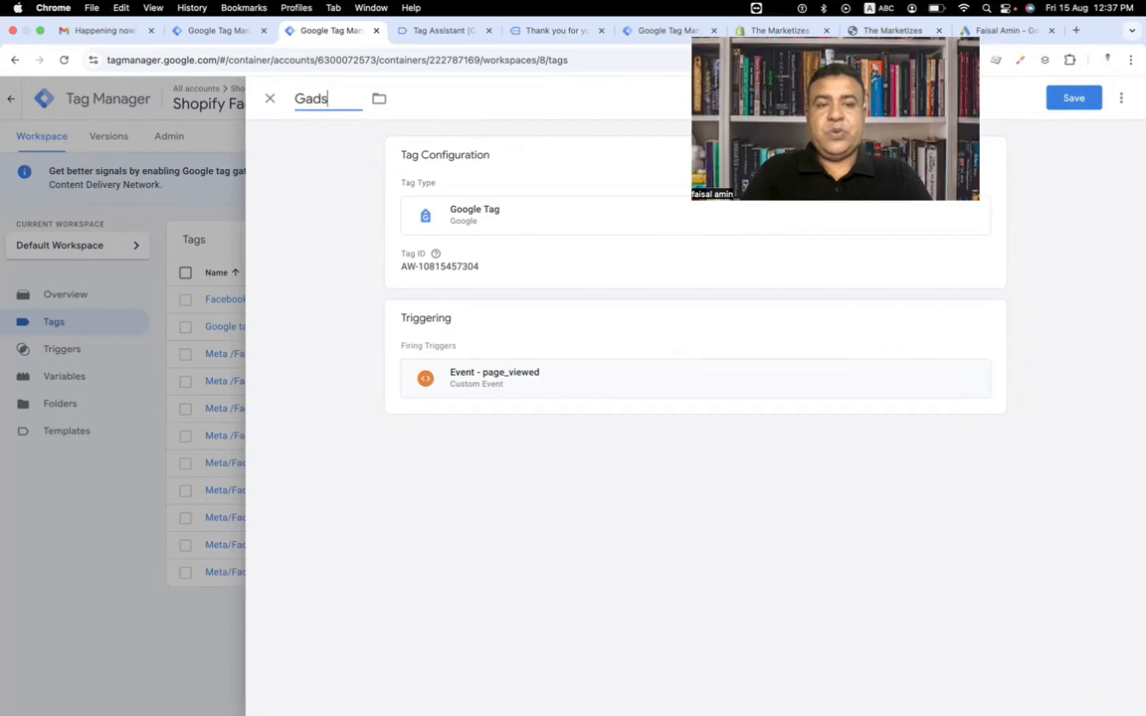
pyautogui.write(' Tag I')
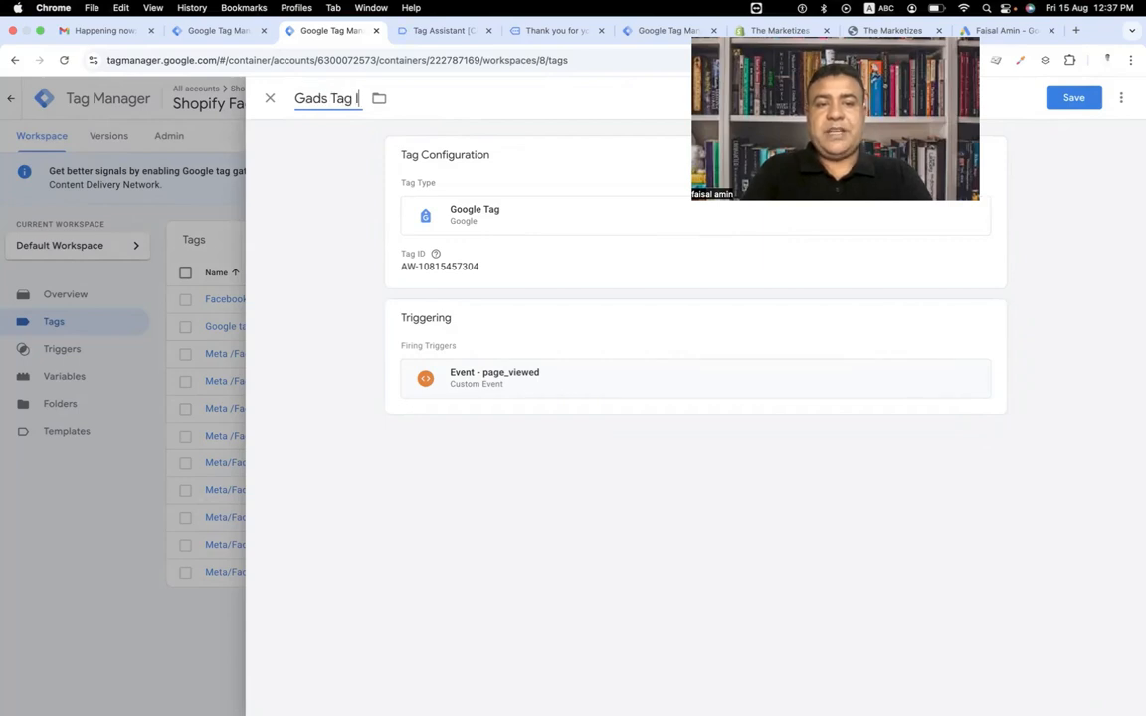
pyautogui.write('d')
pyautogui.click(1078, 96)
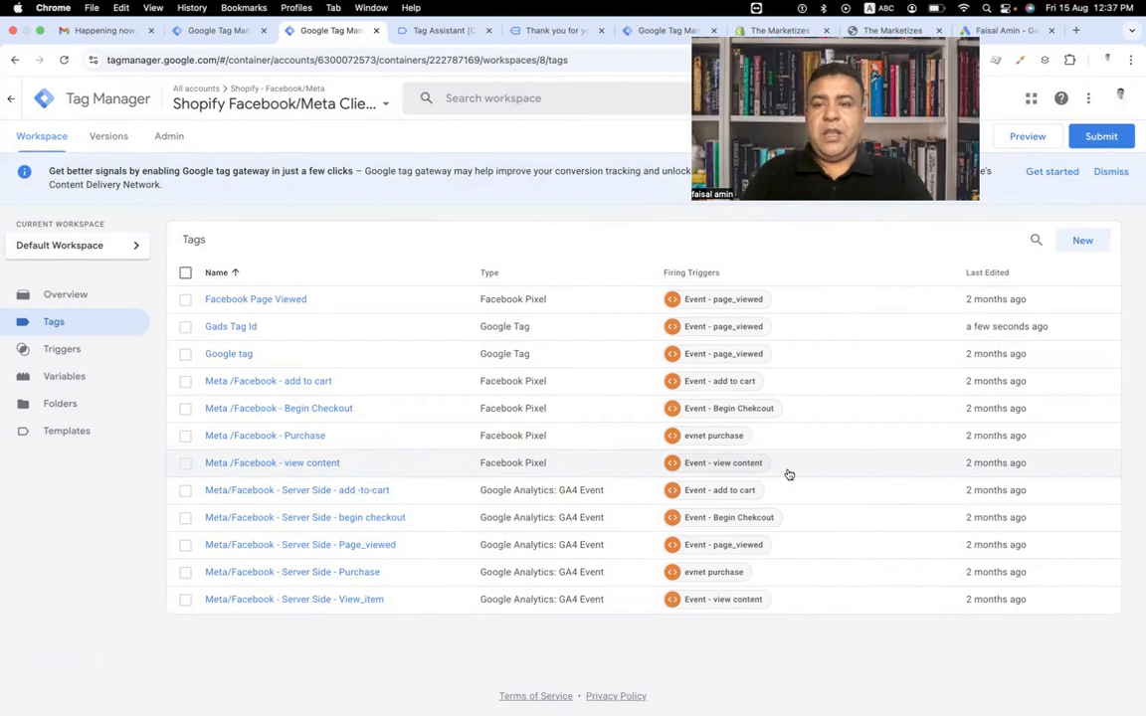
# Create another new tag of type Conversion Linker.
pyautogui.click(1080, 241)
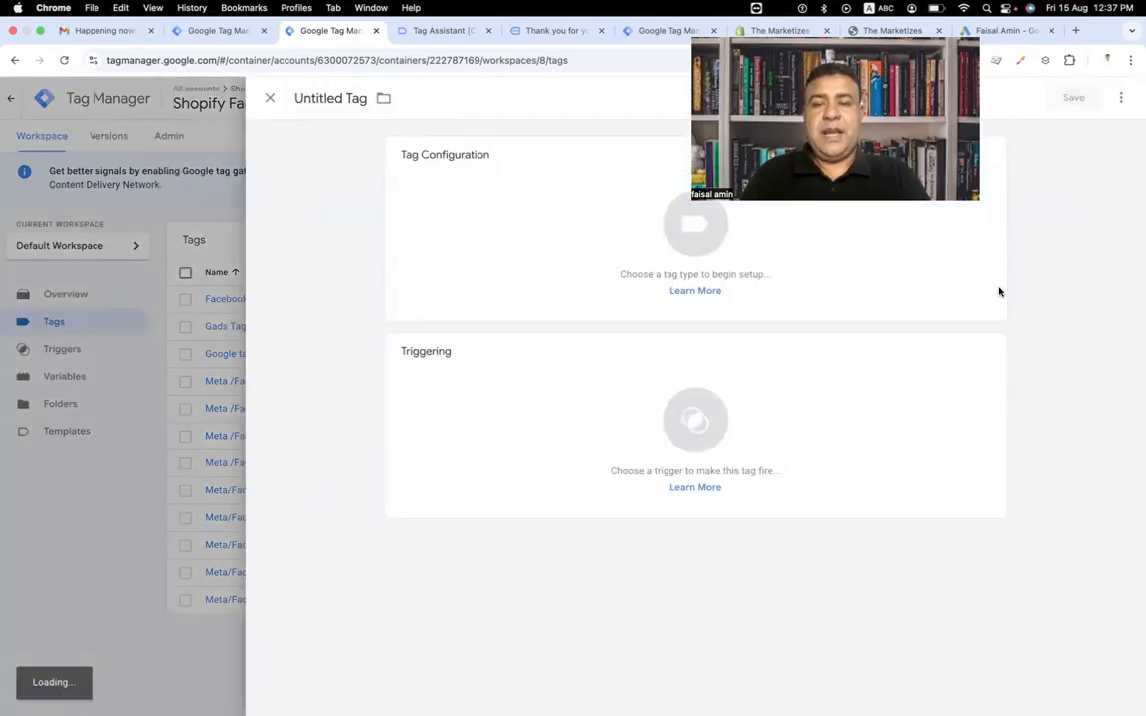
pyautogui.moveTo(839, 35); pyautogui.dragTo(907, 39)
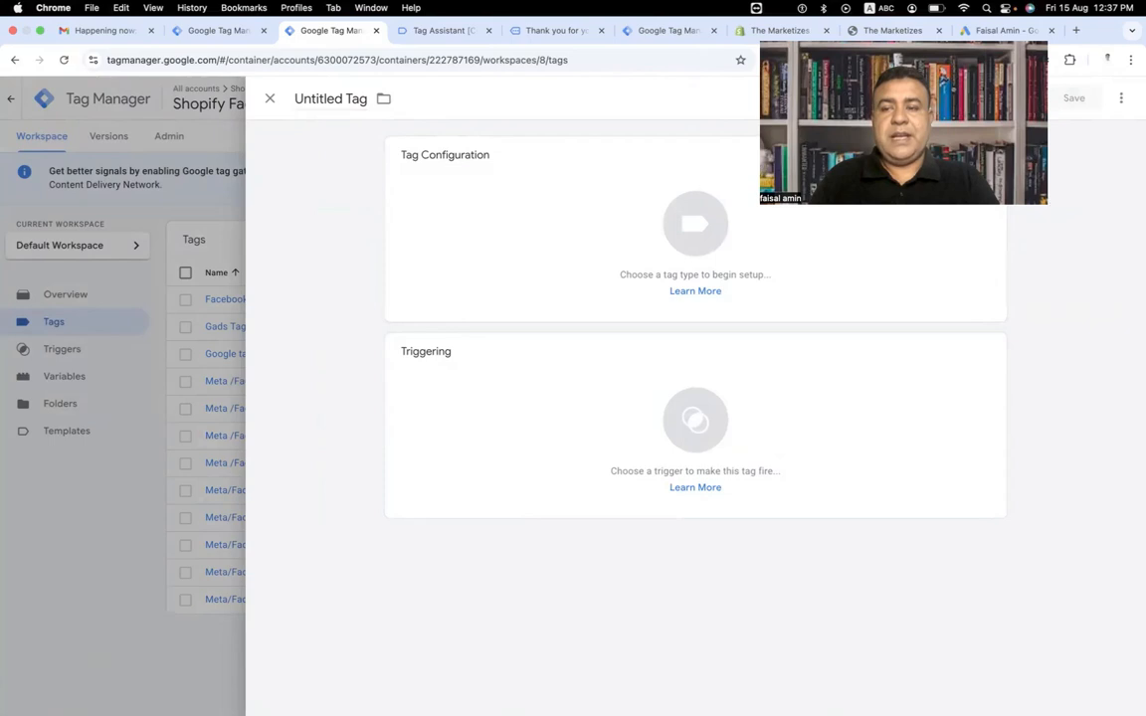
pyautogui.moveTo(1046, 203); pyautogui.dragTo(1021, 188)
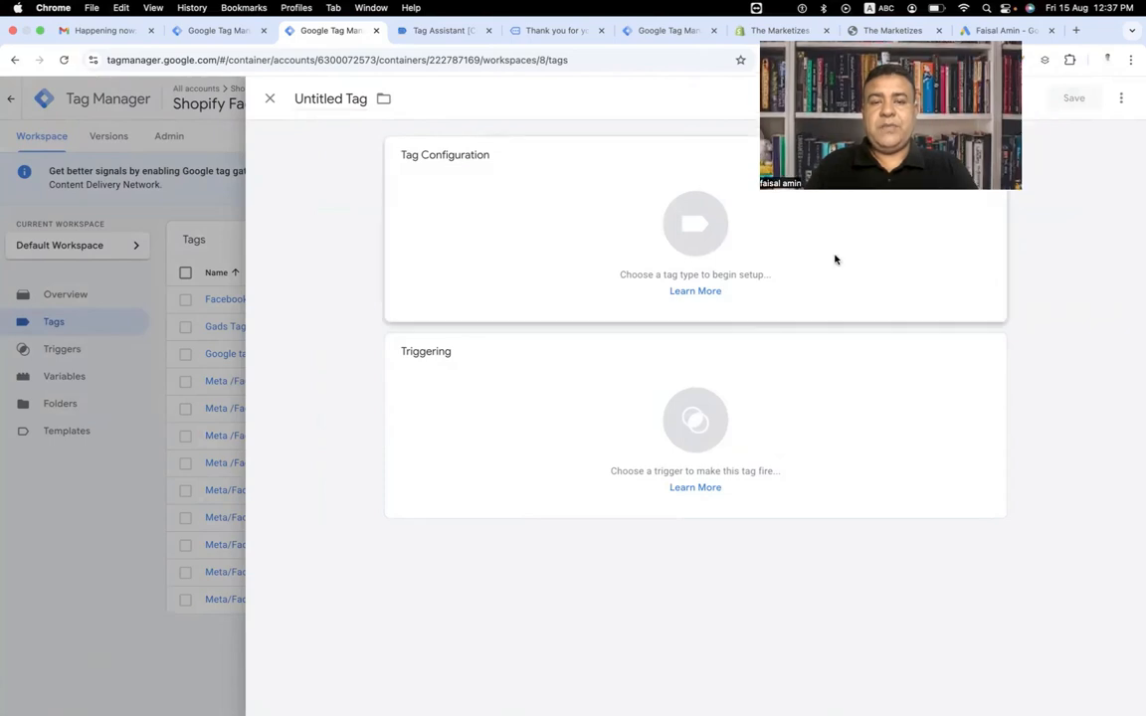
pyautogui.click(690, 238)
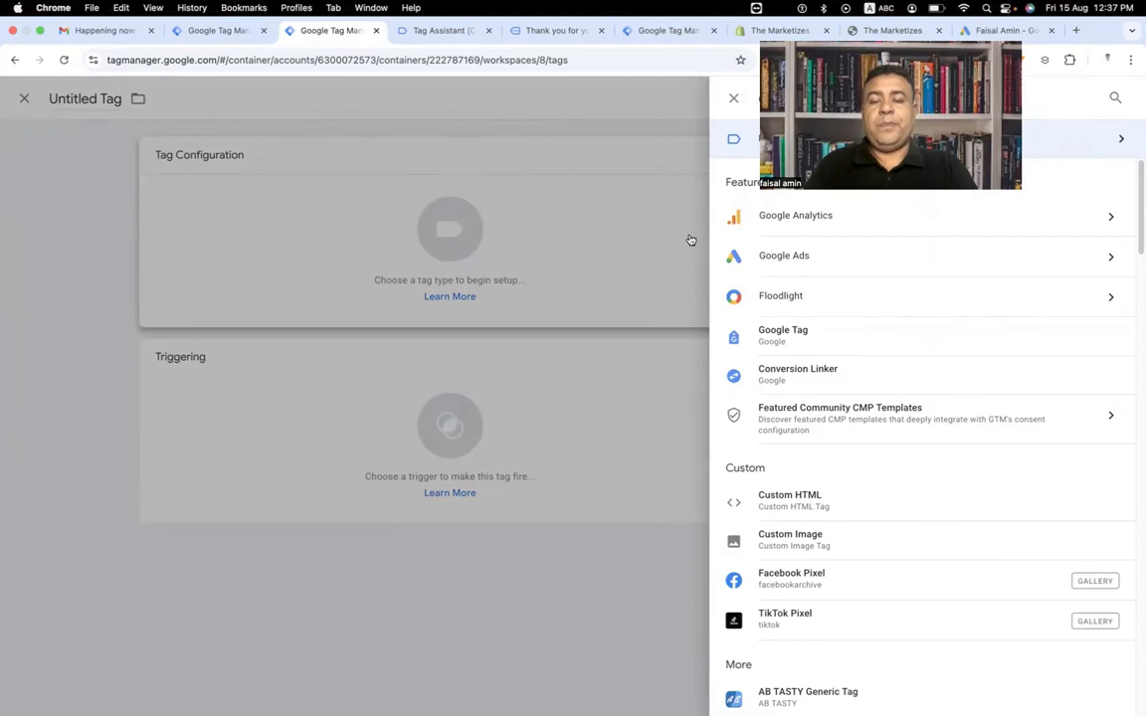
pyautogui.click(790, 374)
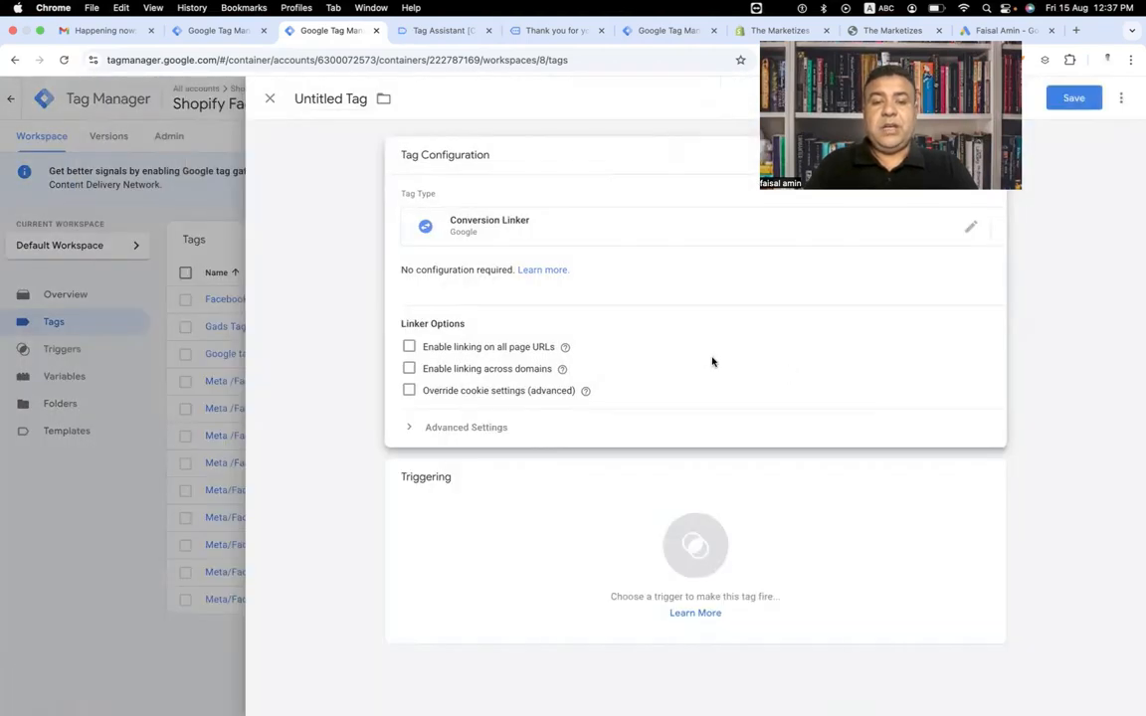
# Set the Conversion Linker tag's firing trigger to Event - page_viewed.
pyautogui.click(696, 547)
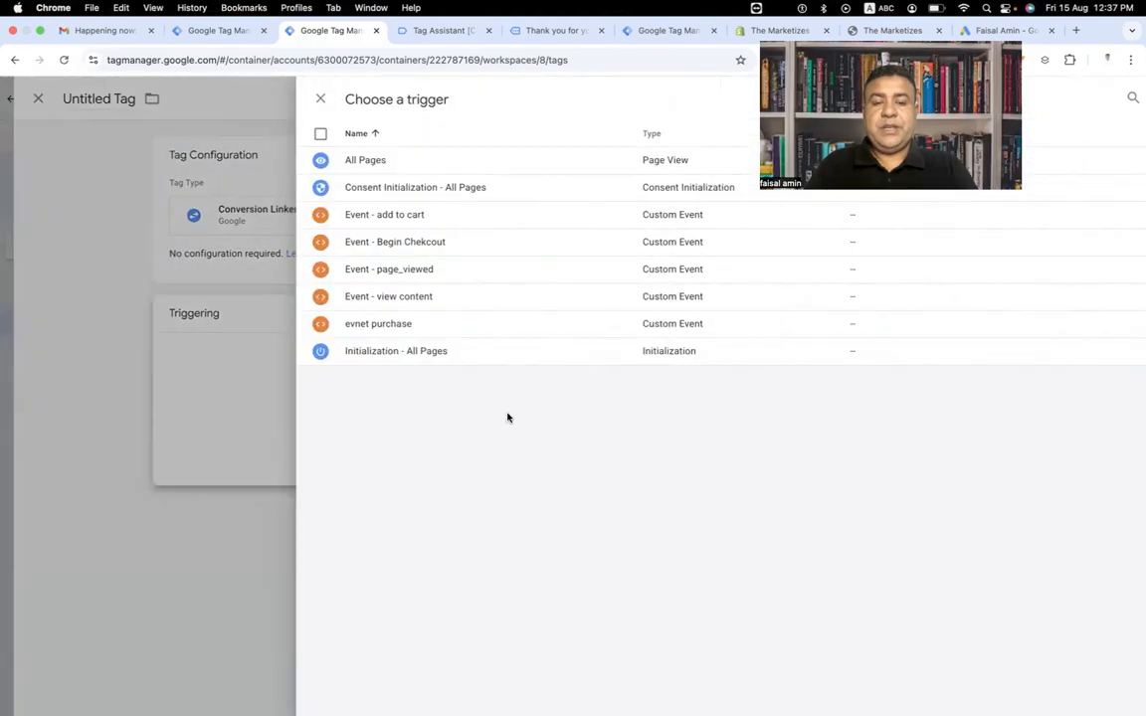
pyautogui.click(369, 279)
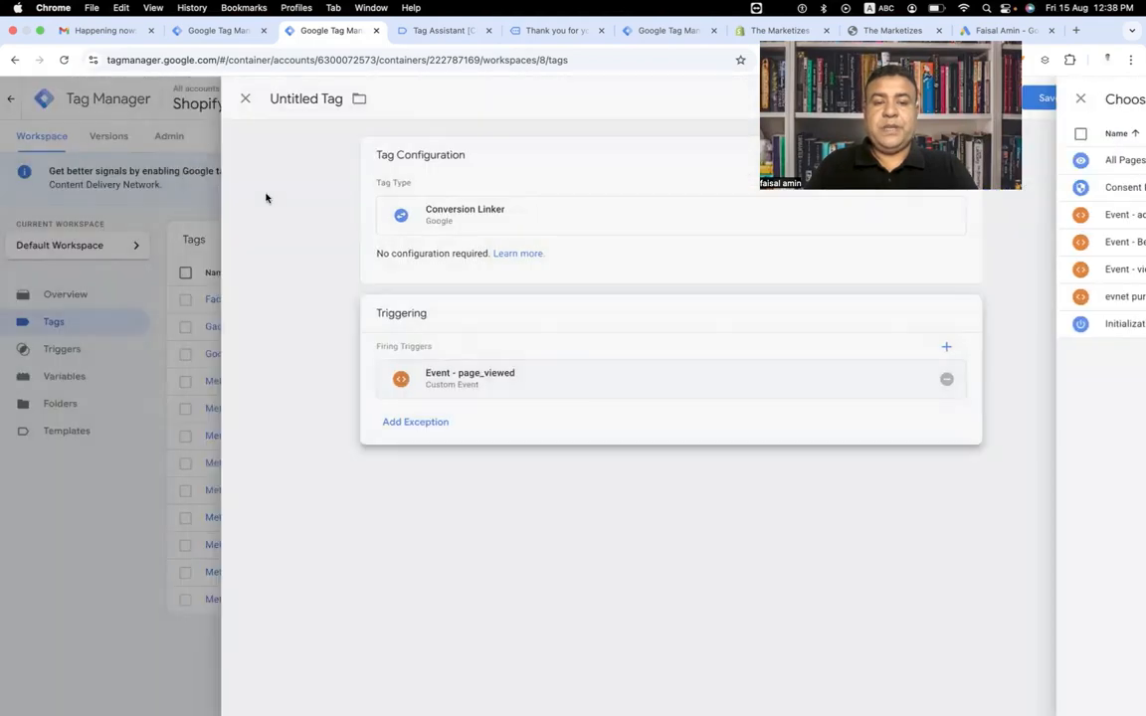
# Name the tag Google Ads Conversion Linker and save it.
pyautogui.click(309, 105)
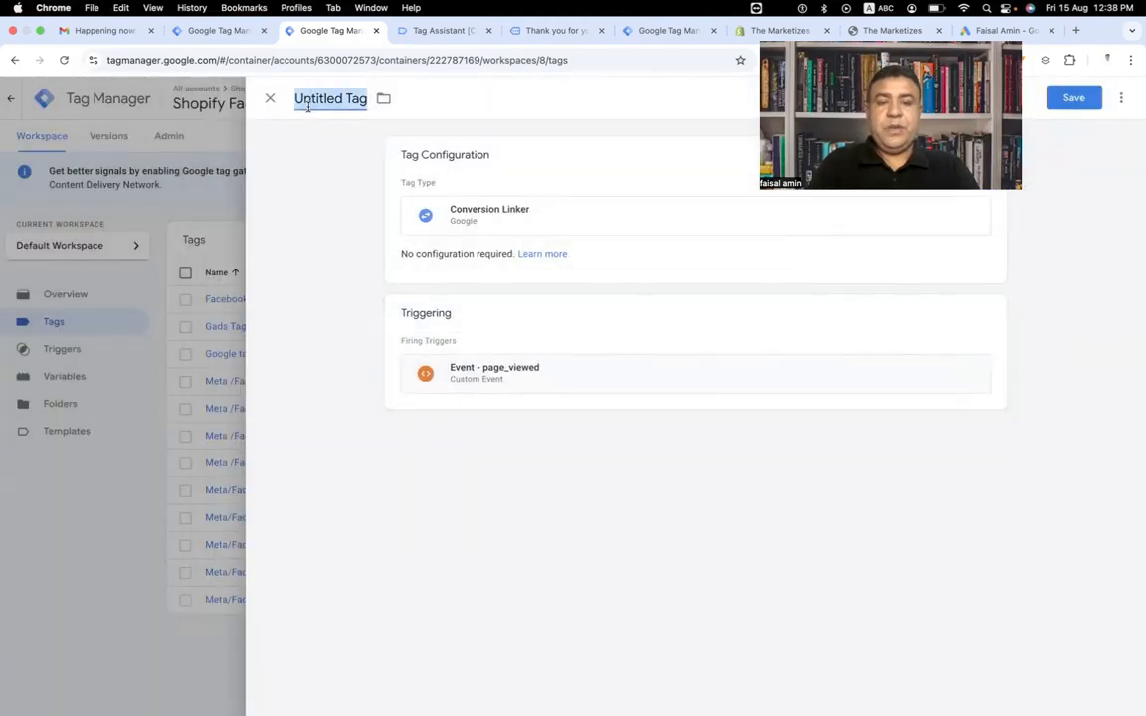
pyautogui.write('Conv')
pyautogui.press('BackSpace')
pyautogui.press('BackSpace')
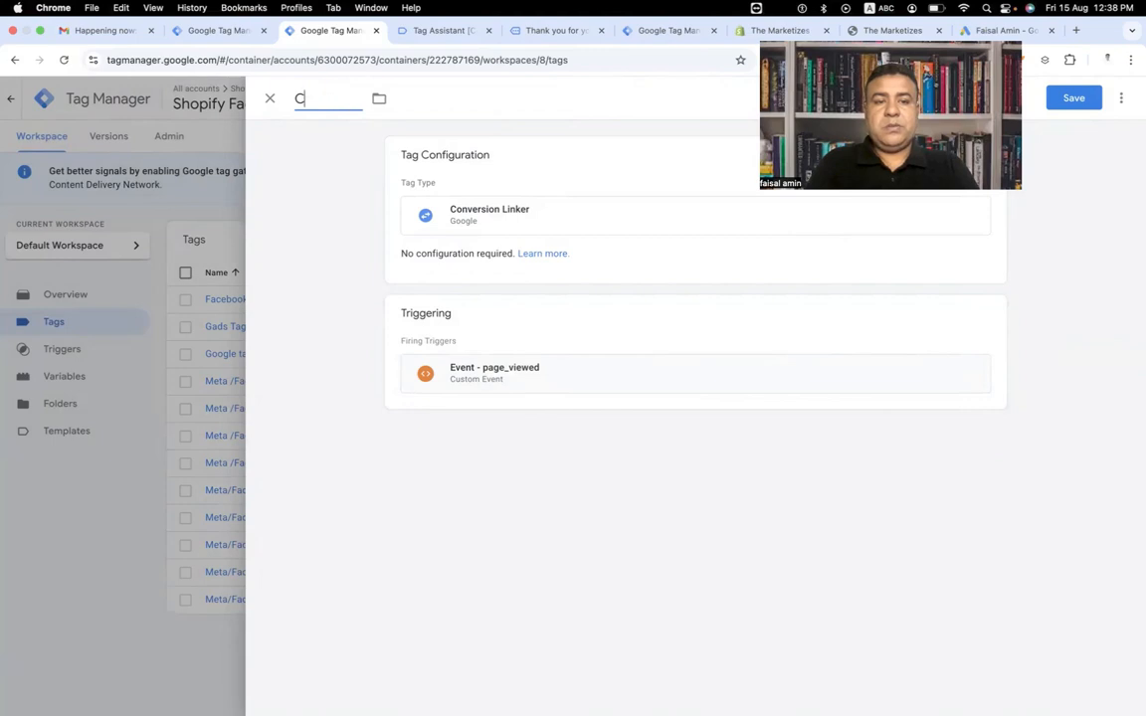
pyautogui.press('BackSpace')
pyautogui.write('Google Ads Conversi')
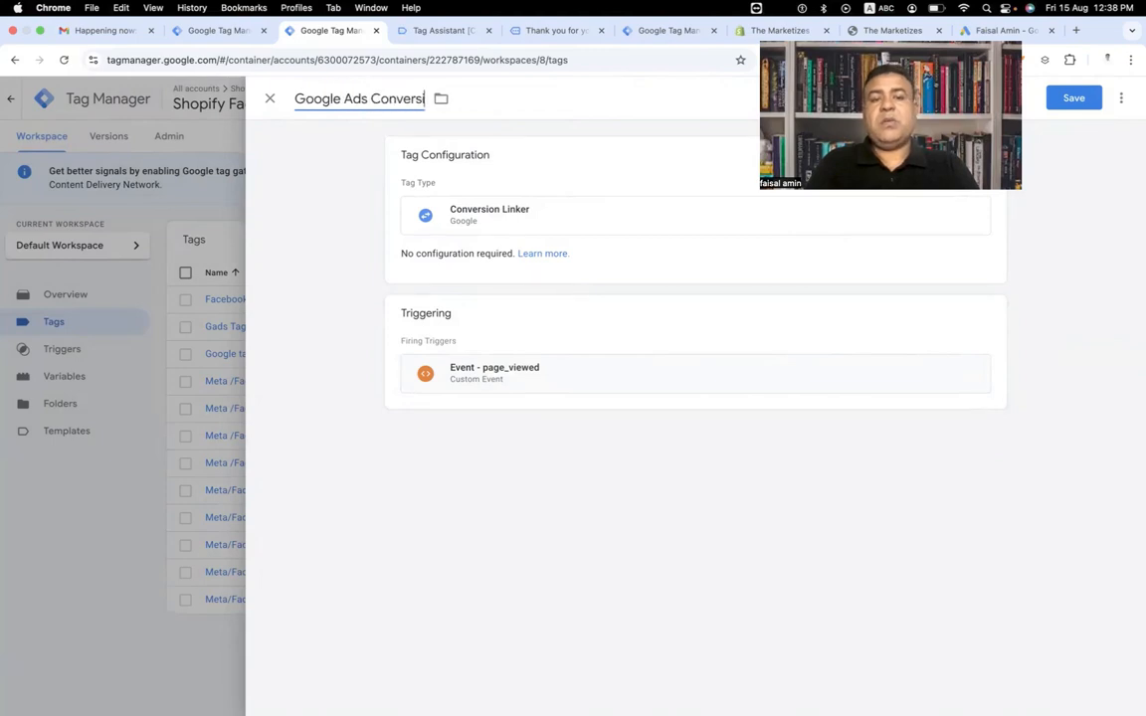
pyautogui.write('on Linker')
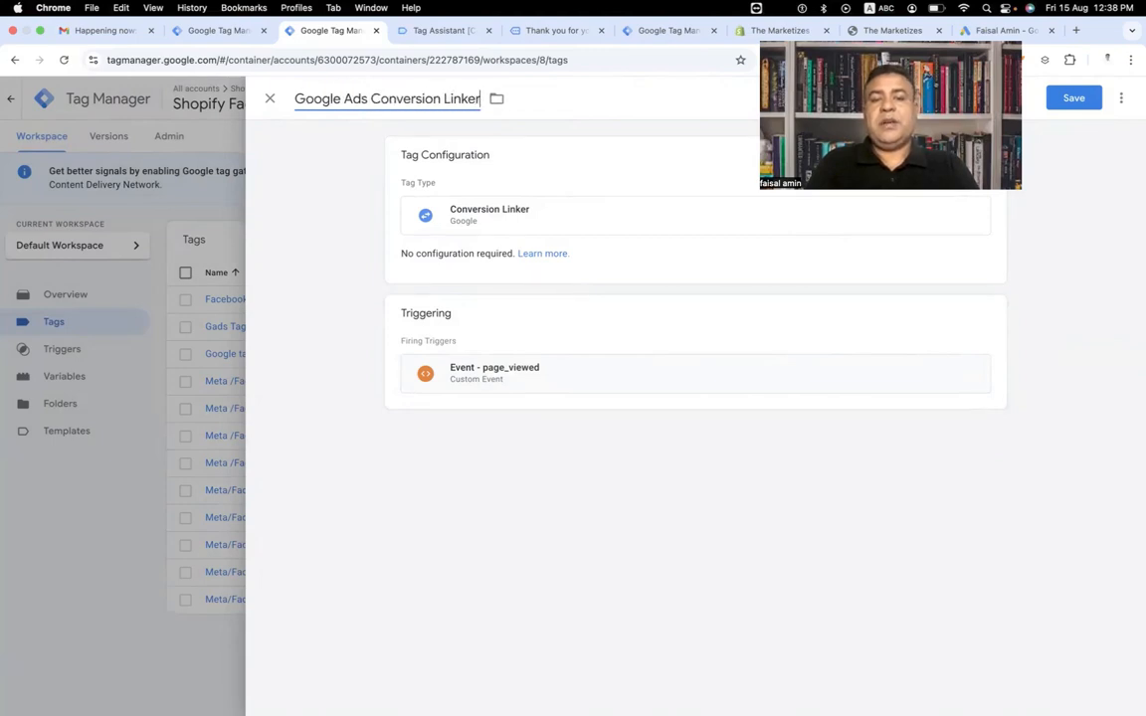
pyautogui.click(1074, 97)
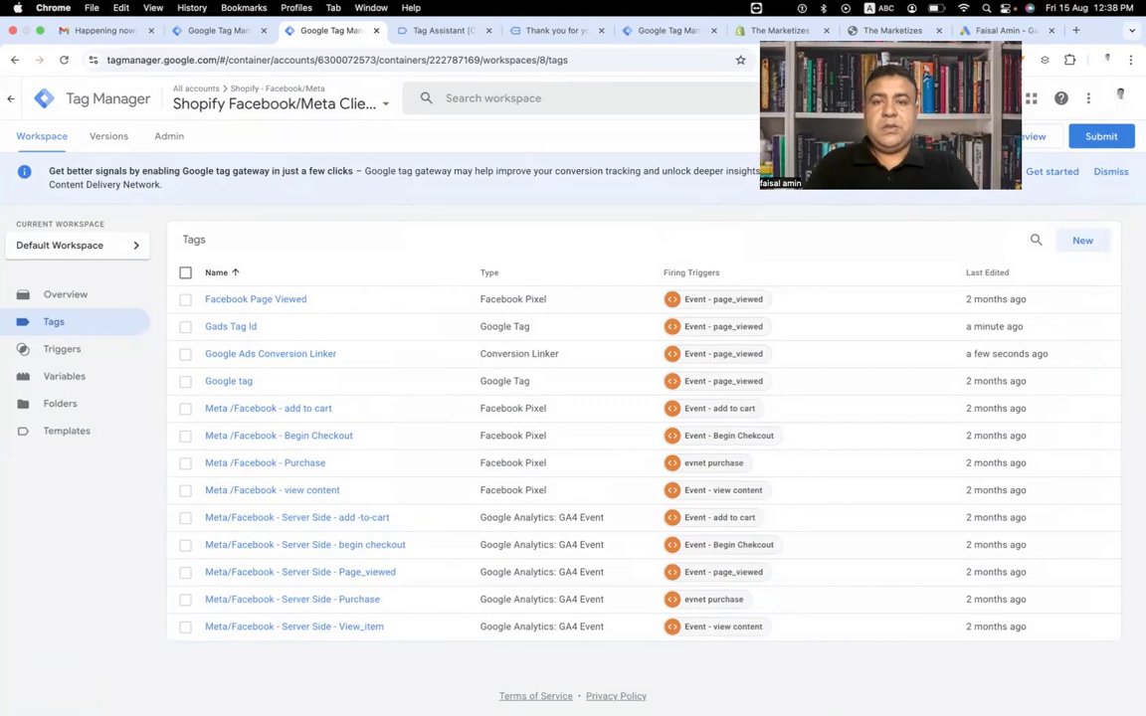
# Switch to Google Ads and close the Google tag setup panel of the new conversion action.
pyautogui.moveTo(890, 114); pyautogui.dragTo(747, 135)
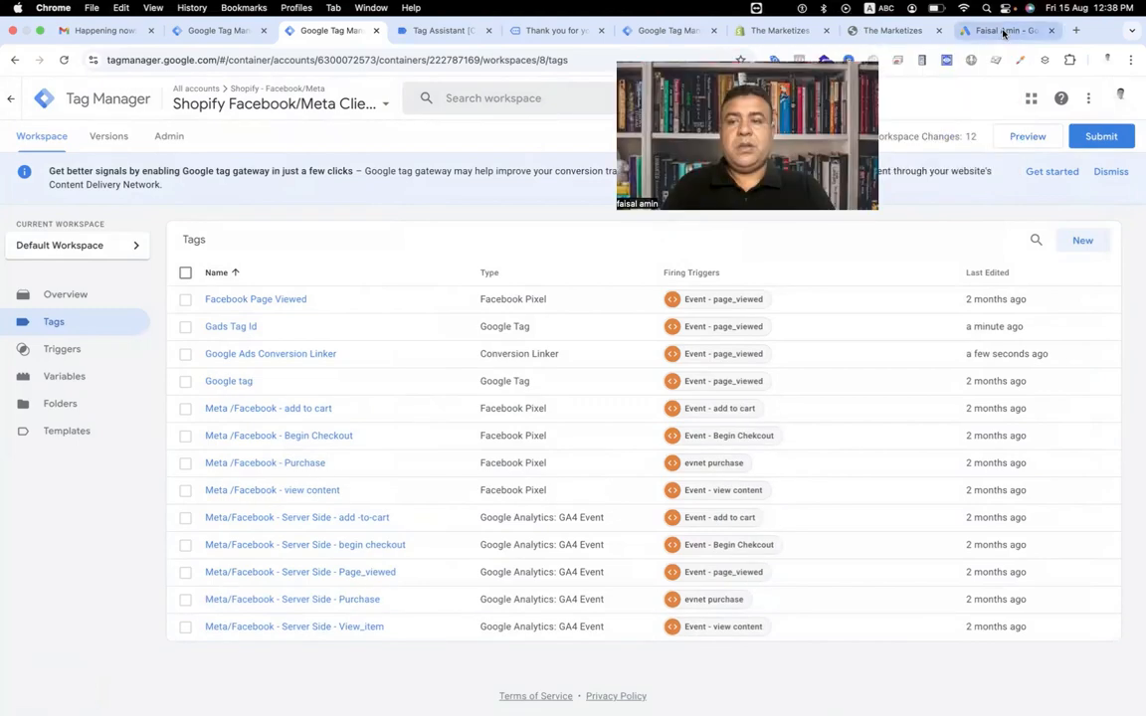
pyautogui.click(1005, 32)
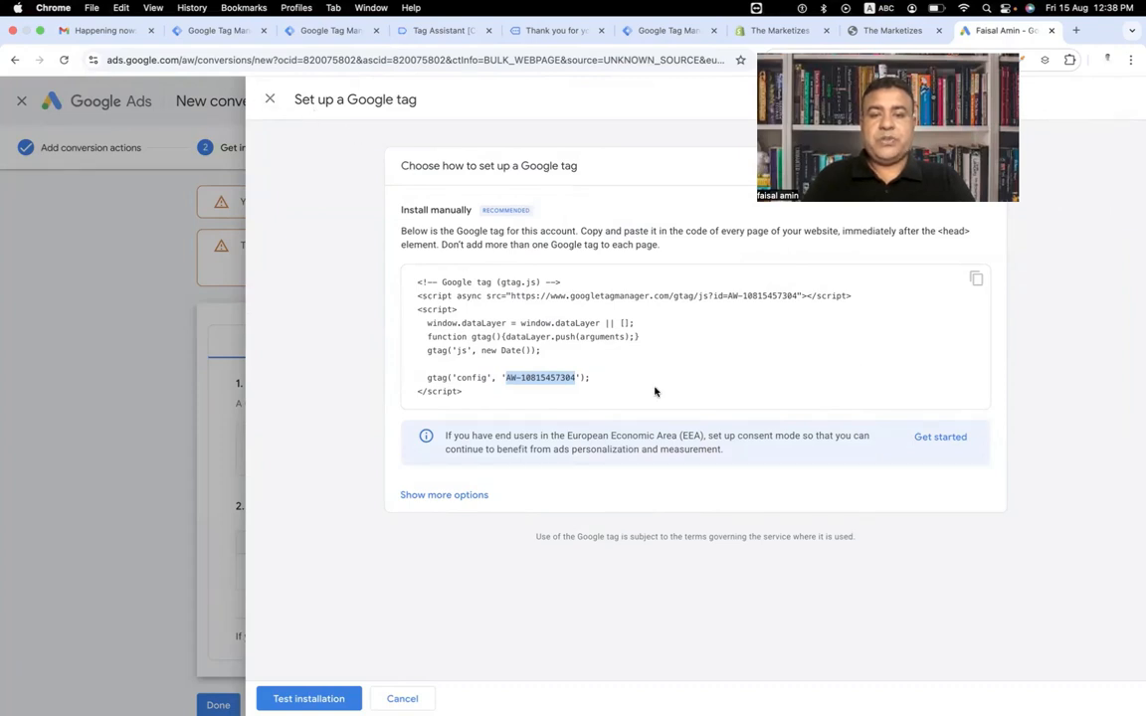
pyautogui.click(269, 100)
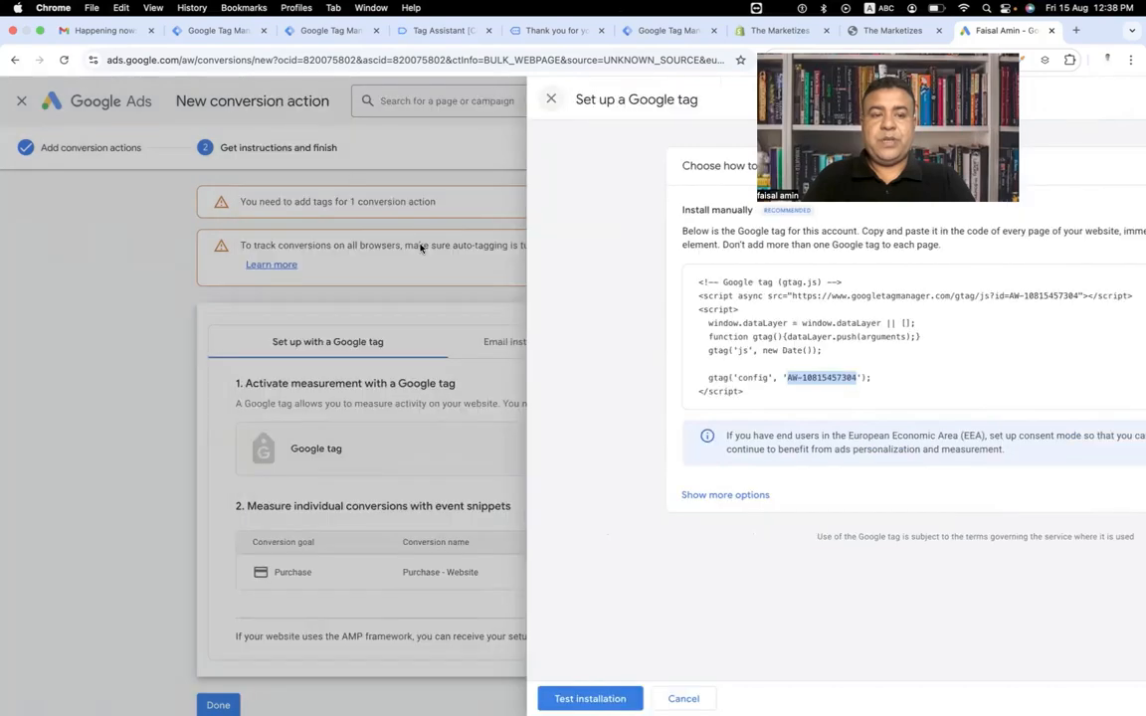
# Back in Tag Manager, submit and publish the workspace changes without a version name or description.
pyautogui.click(320, 31)
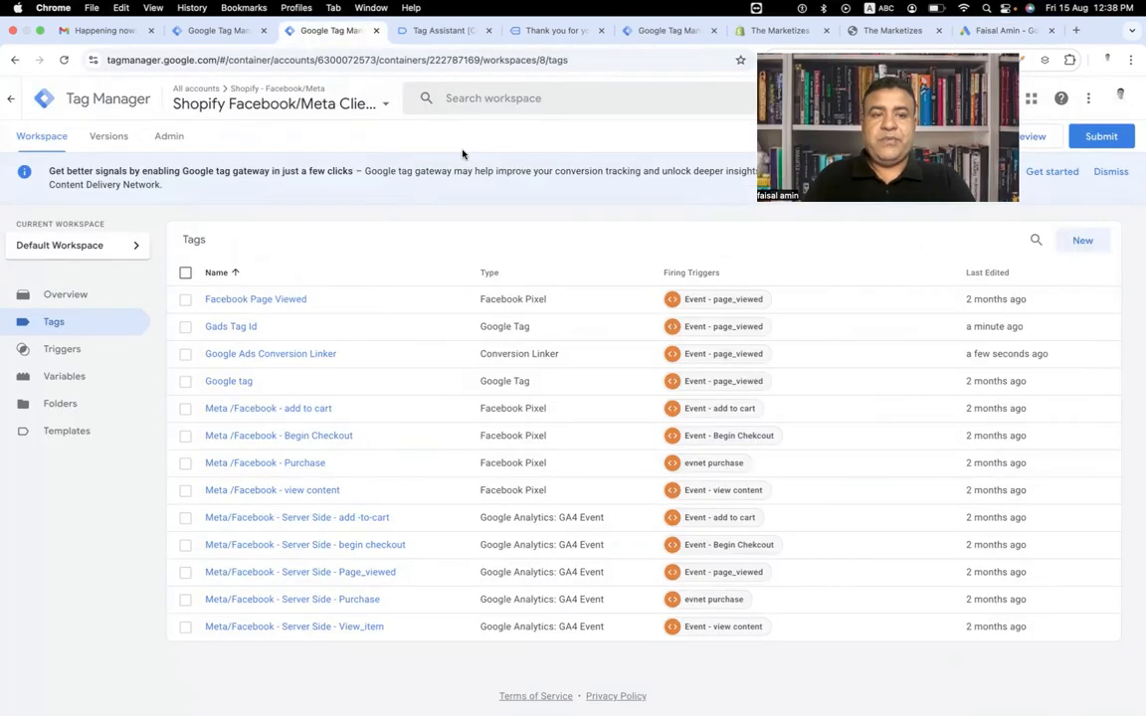
pyautogui.click(1095, 137)
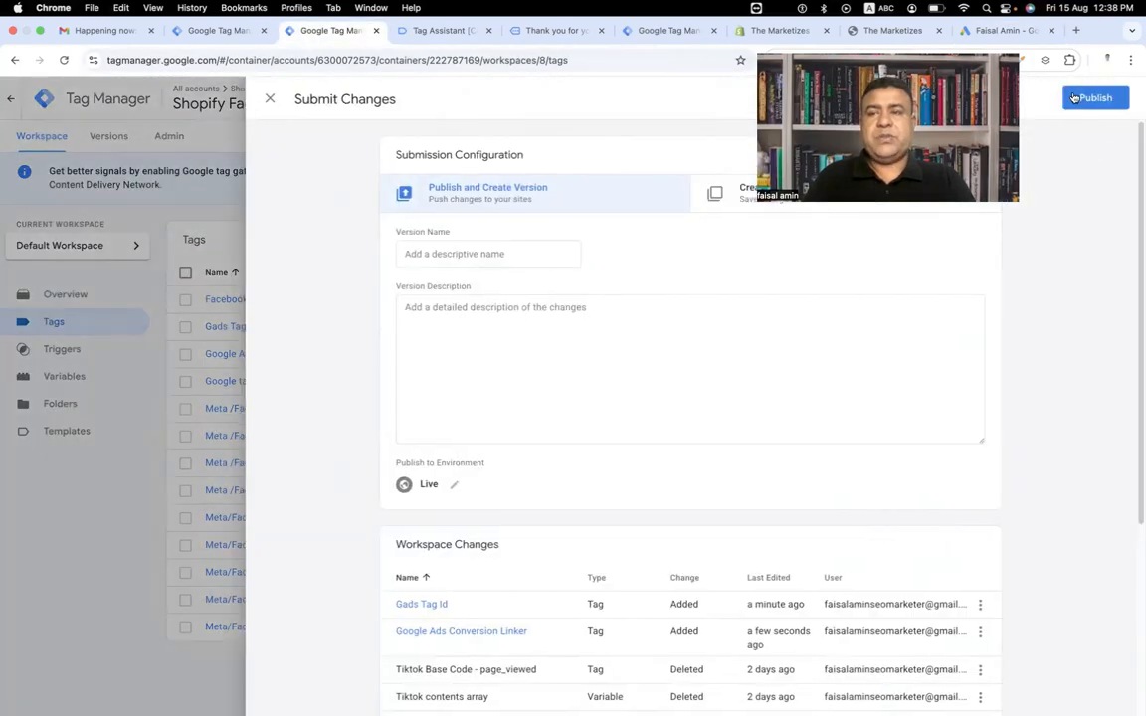
pyautogui.click(1094, 97)
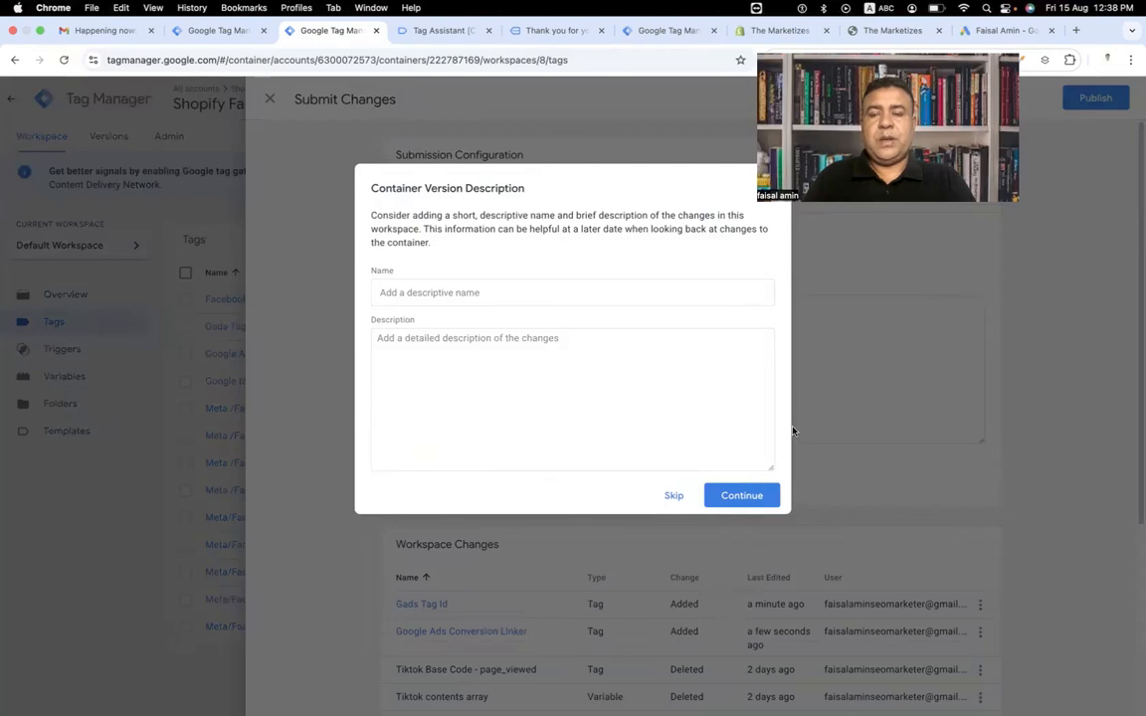
pyautogui.click(762, 496)
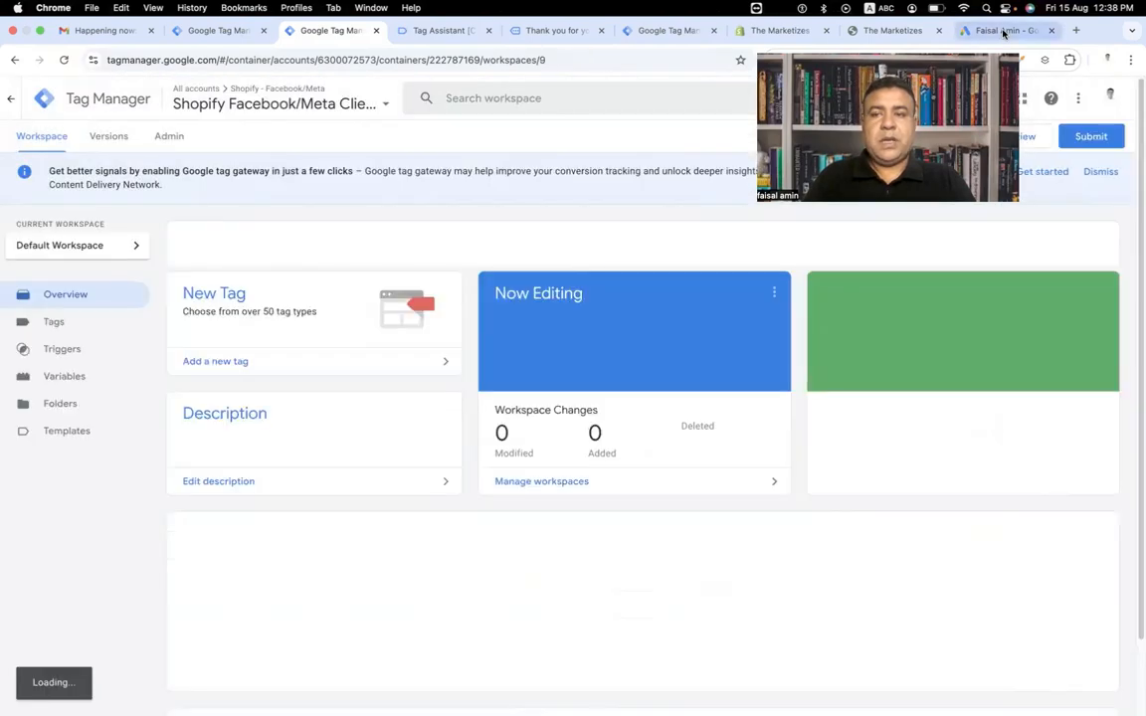
# In Google Ads, reload the conversions summary and open the Purchase - Website conversion action.
pyautogui.click(980, 31)
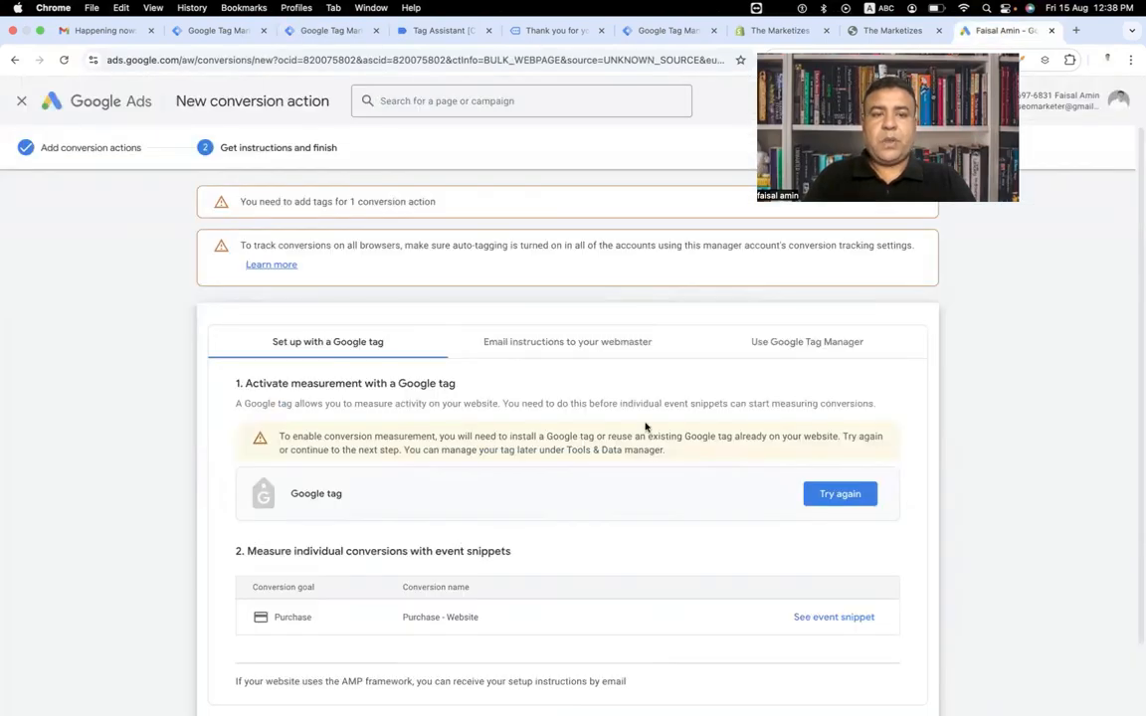
pyautogui.click(64, 60)
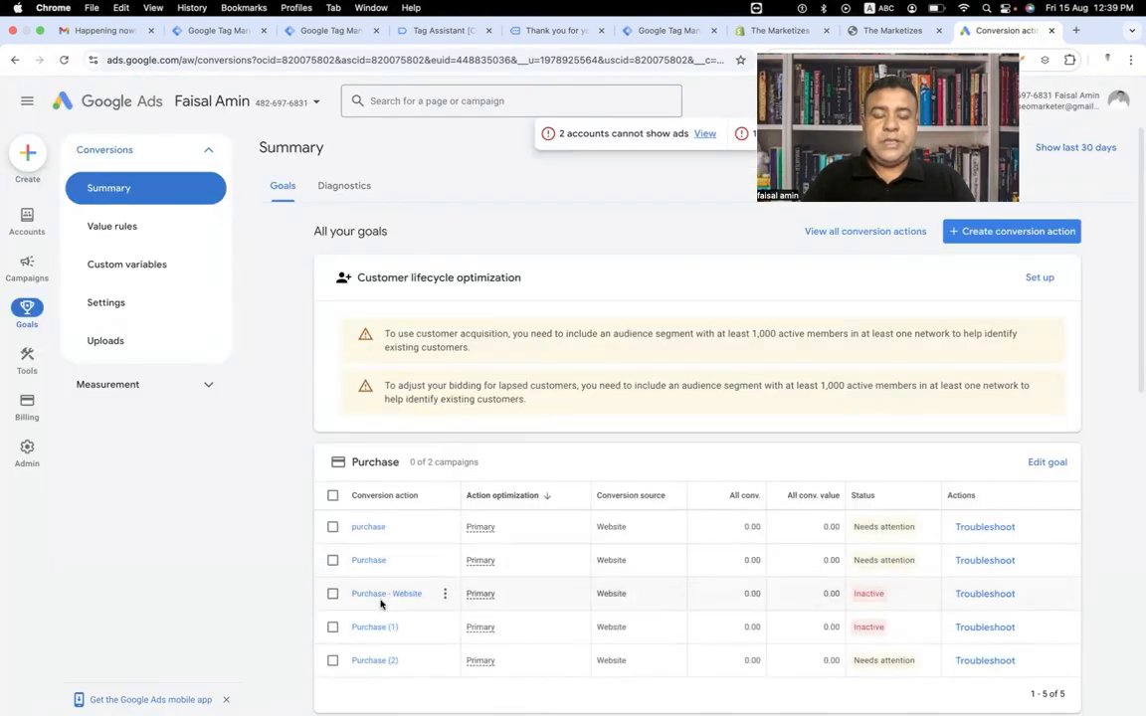
pyautogui.click(369, 594)
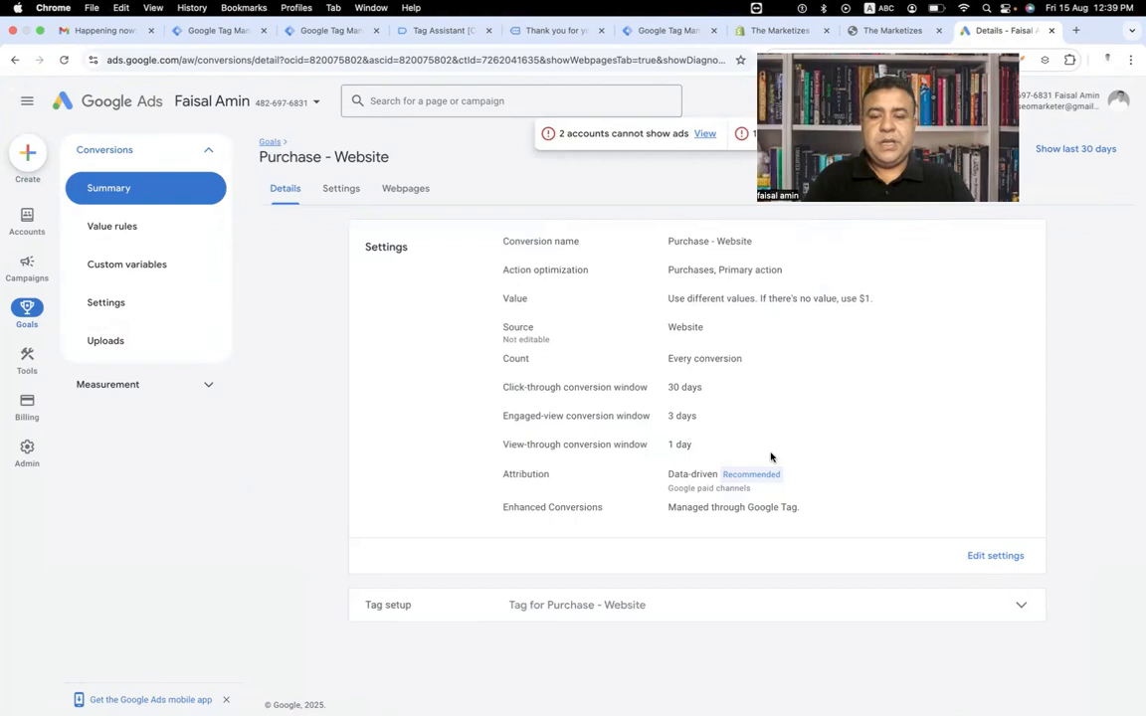
# Expand the conversion action's tag setup and review the installation options, ending on the Google Tag Manager instructions.
pyautogui.click(945, 598)
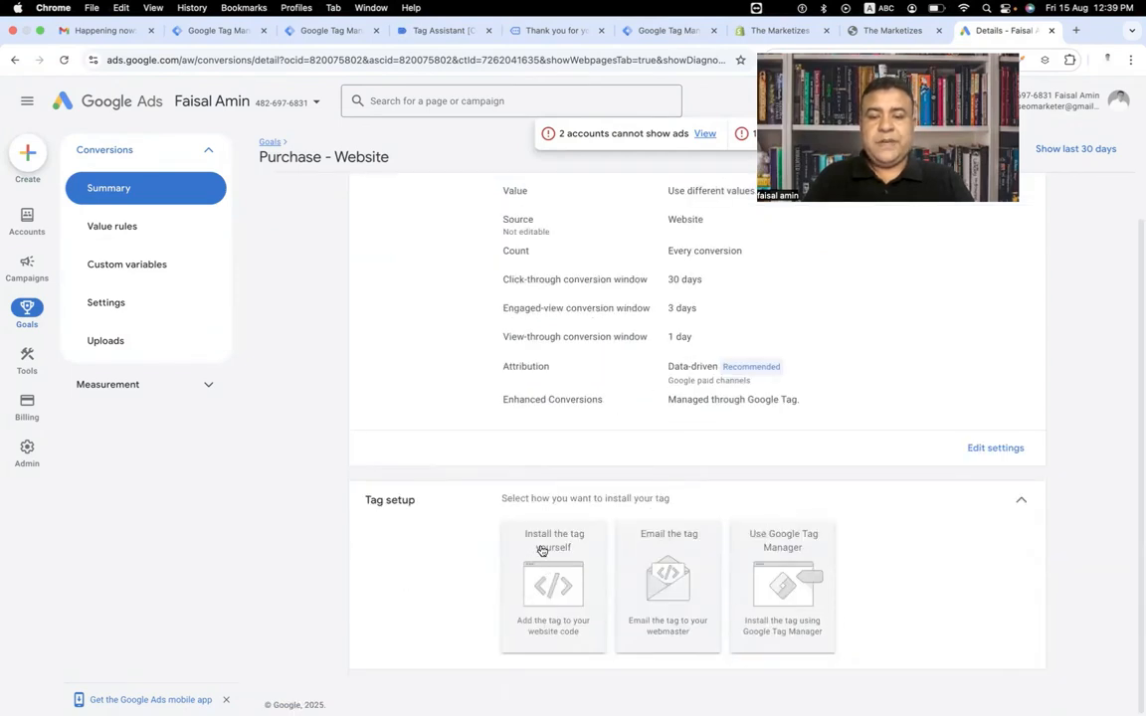
pyautogui.click(558, 570)
pyautogui.scroll(-5, 588, 593)
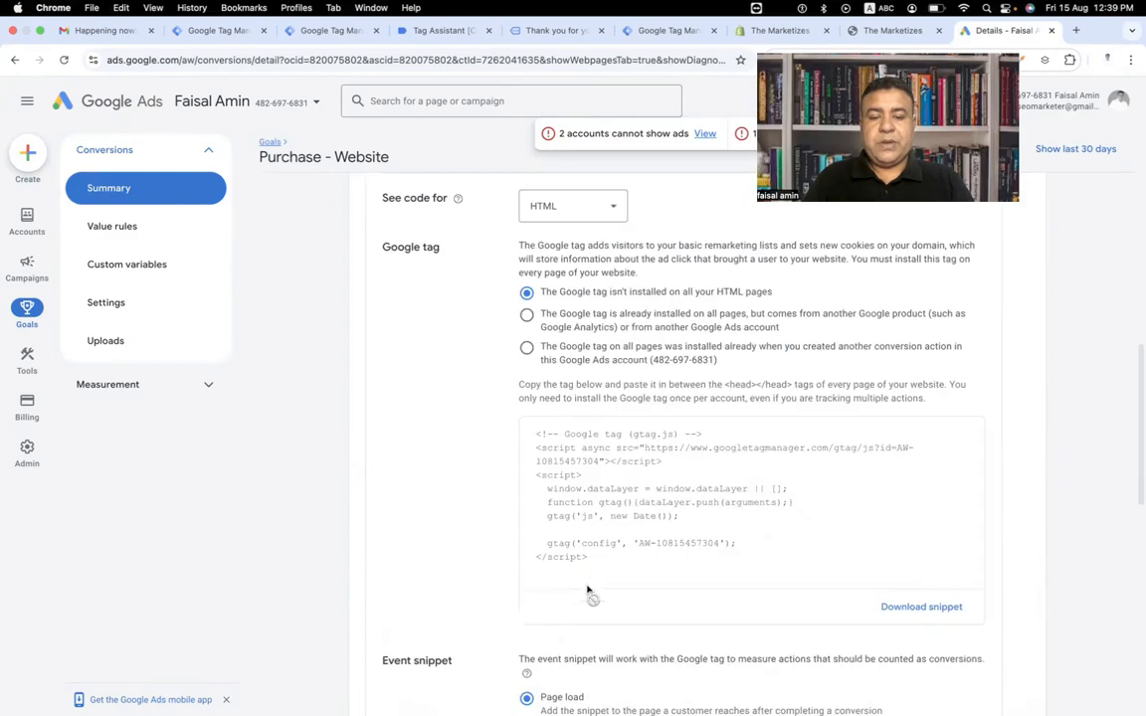
pyautogui.scroll(3, 687, 559)
pyautogui.scroll(2, 686, 559)
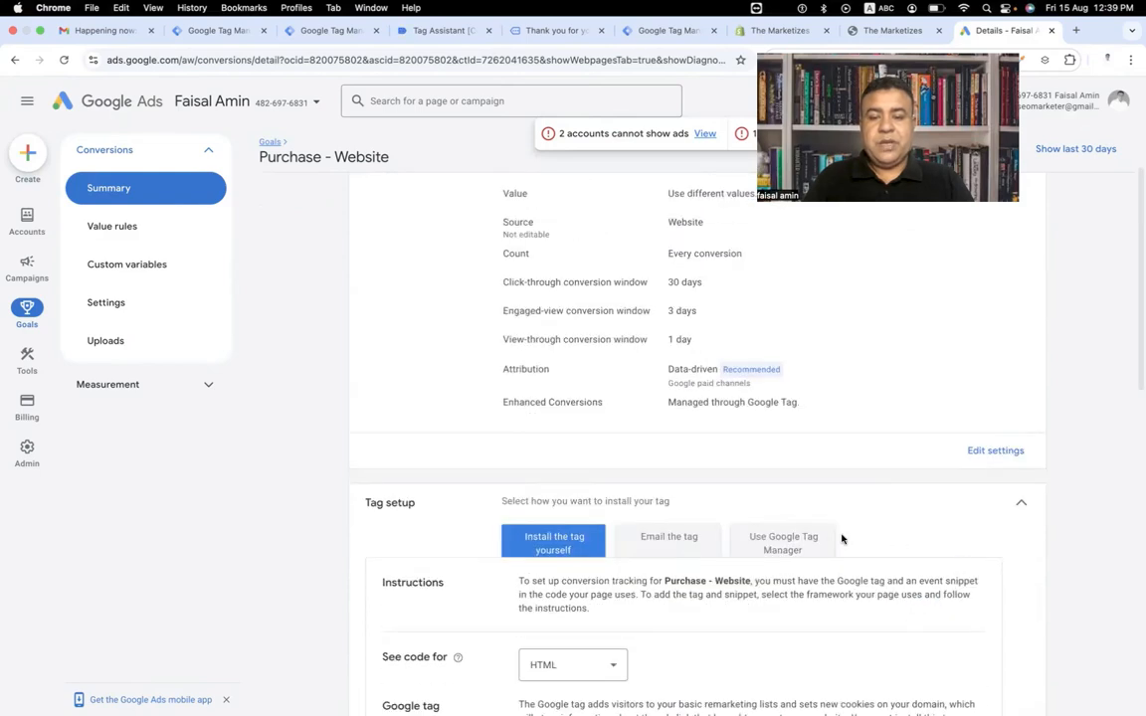
pyautogui.click(674, 539)
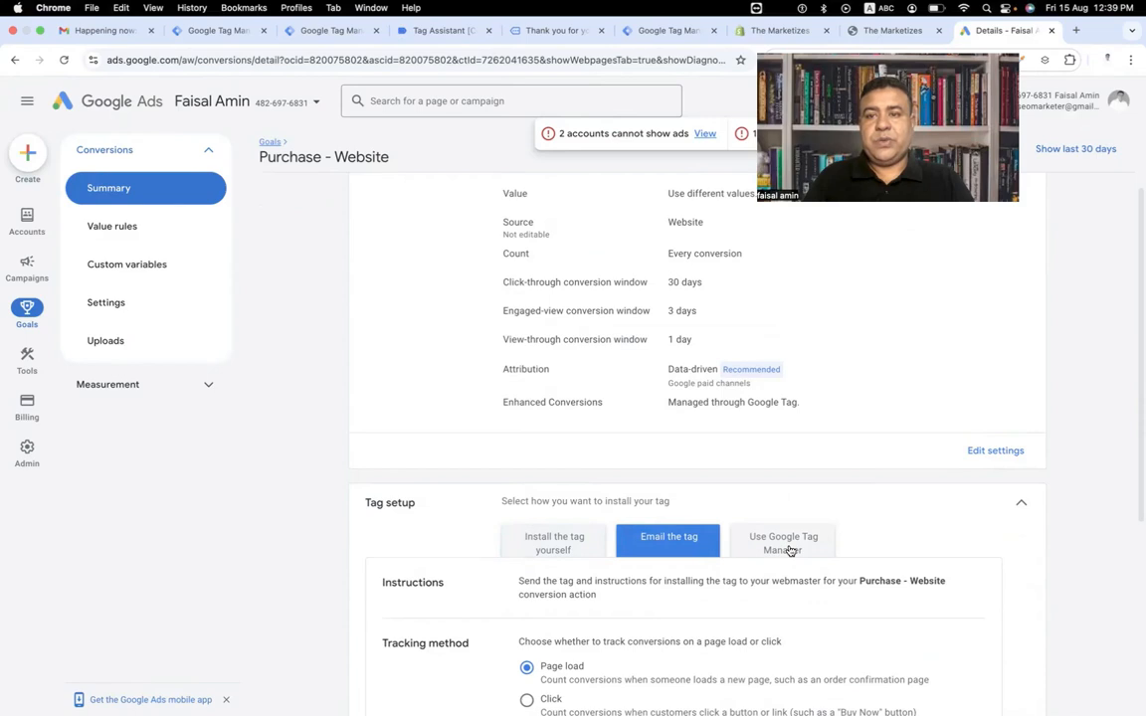
pyautogui.click(790, 551)
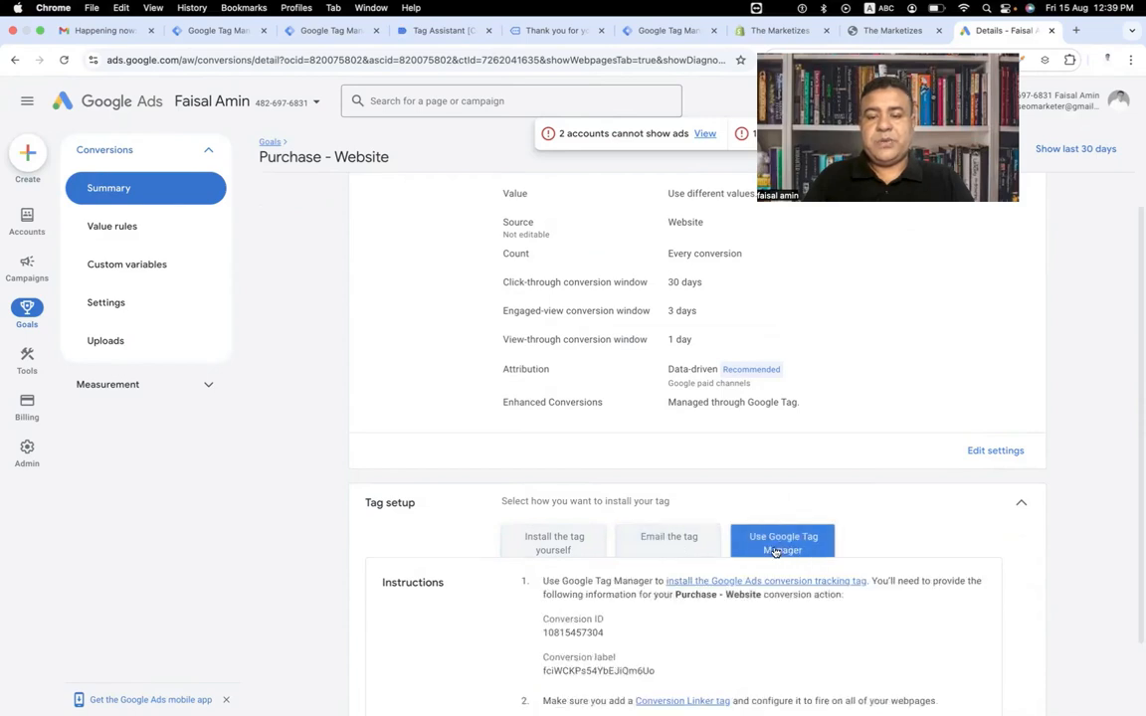
pyautogui.scroll(-2, 776, 527)
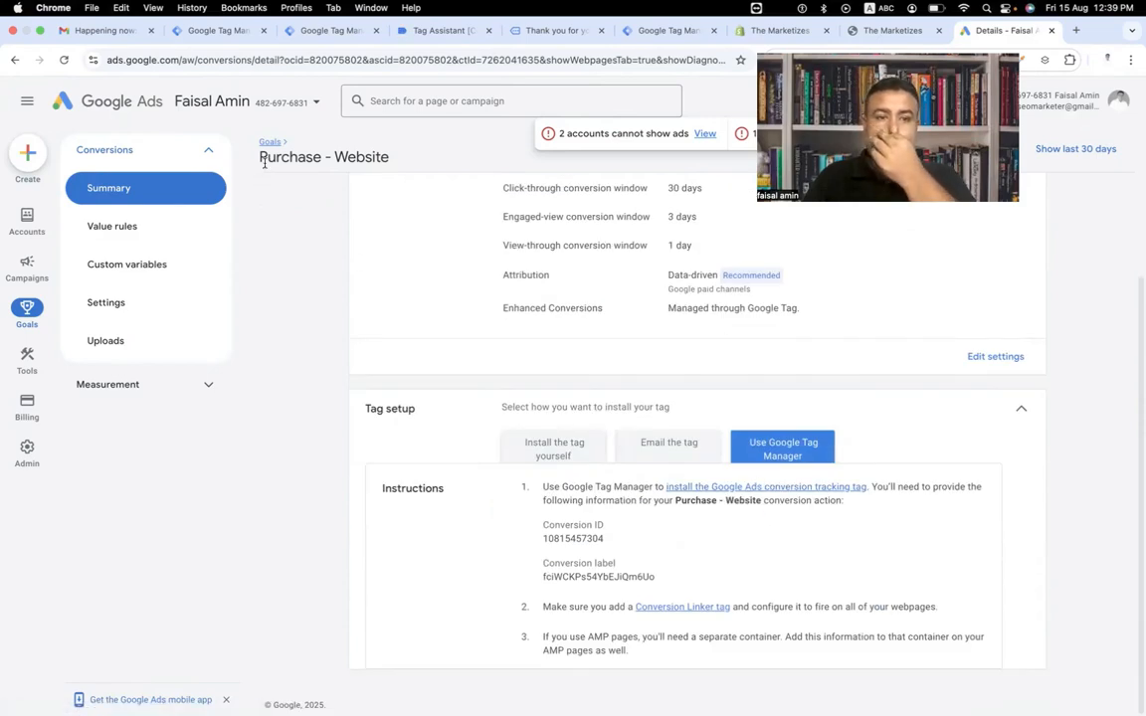
# Copy the Conversion ID from the Google Tag Manager instructions.
pyautogui.moveTo(261, 156); pyautogui.dragTo(387, 150)
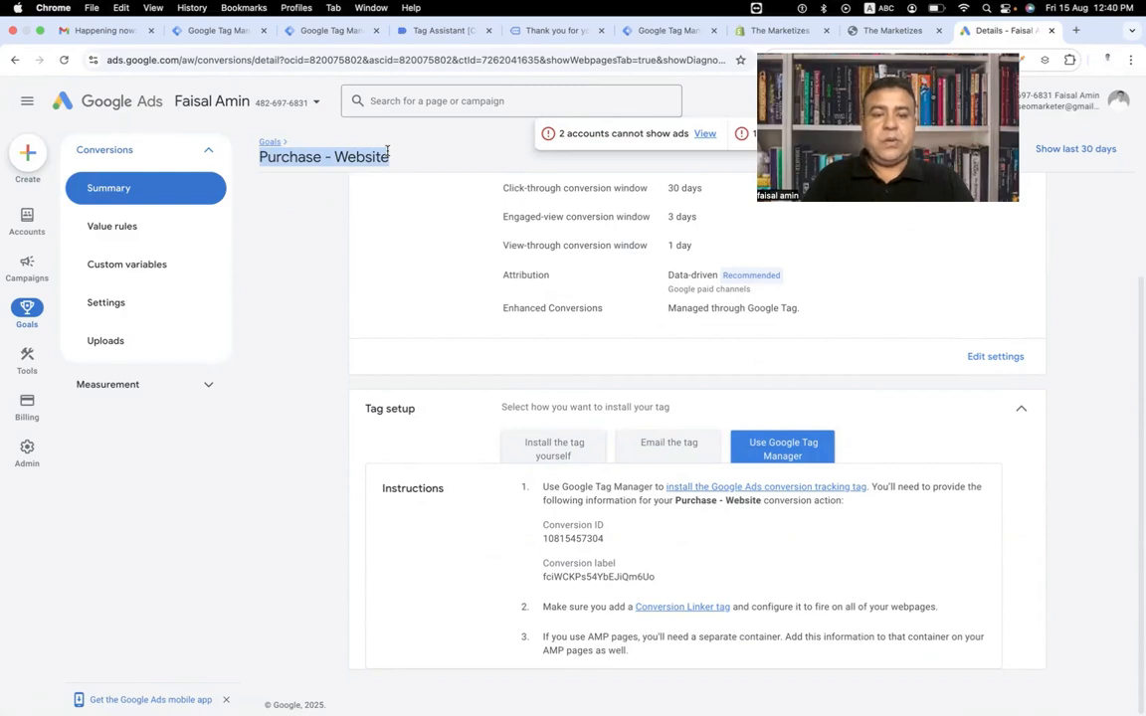
pyautogui.moveTo(542, 537); pyautogui.dragTo(602, 540)
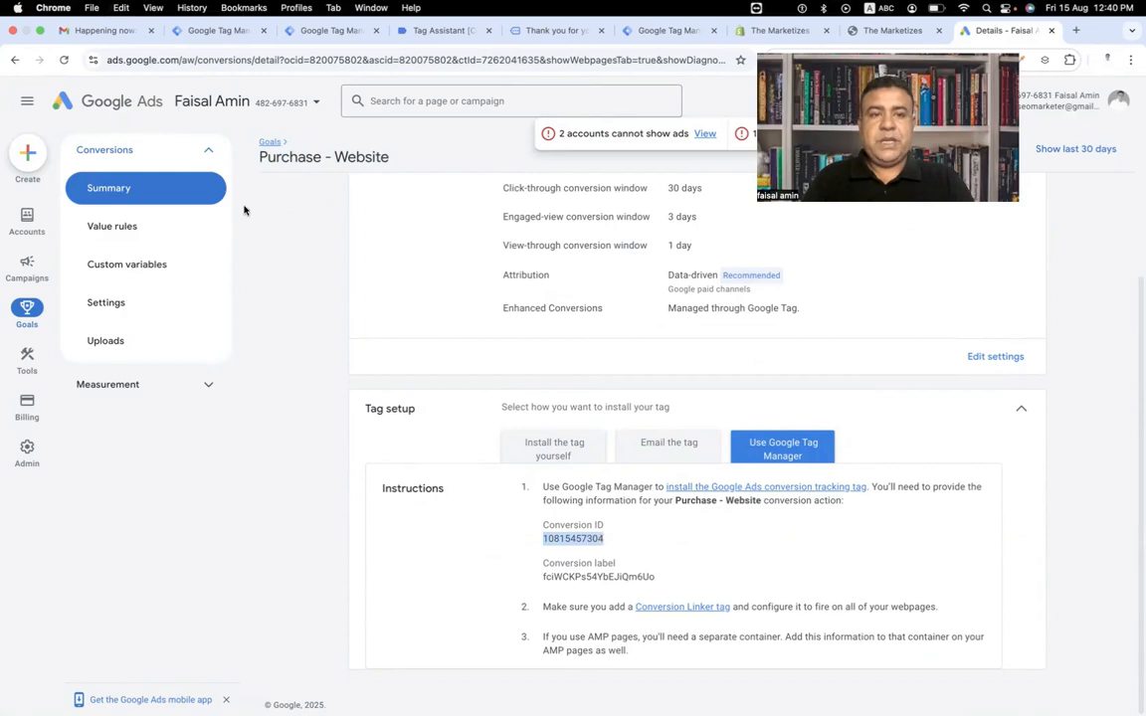
# In Tag Manager, create a new tag of type Google Ads Conversion Tracking.
pyautogui.click(291, 34)
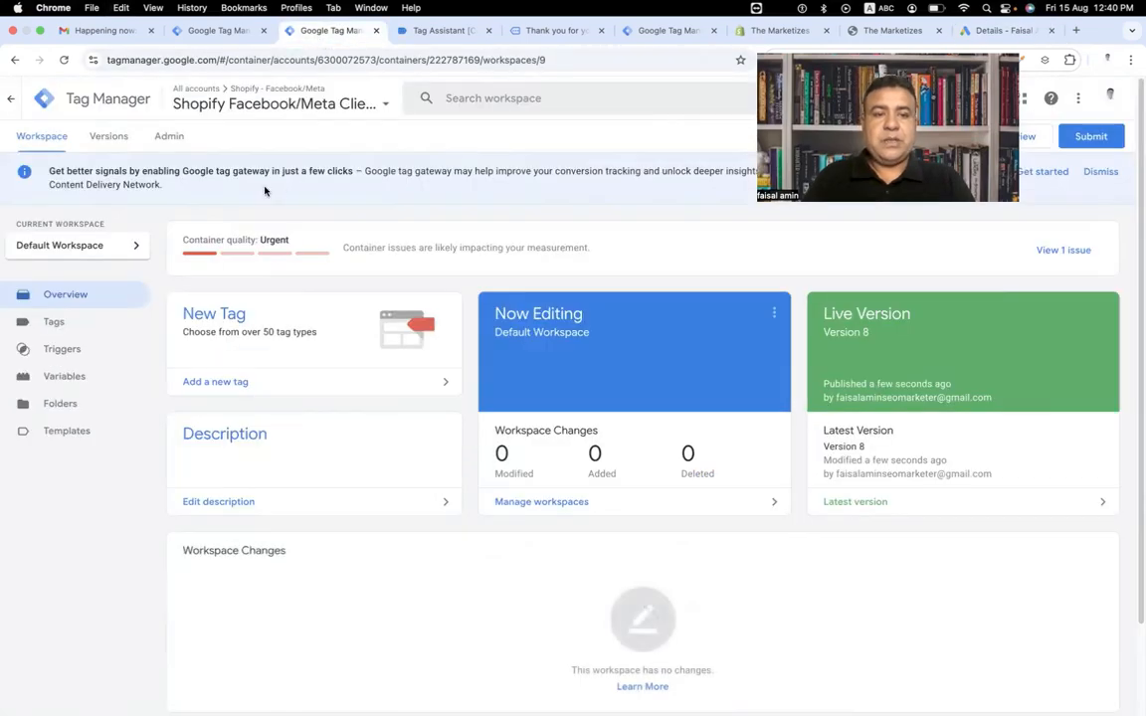
pyautogui.click(118, 326)
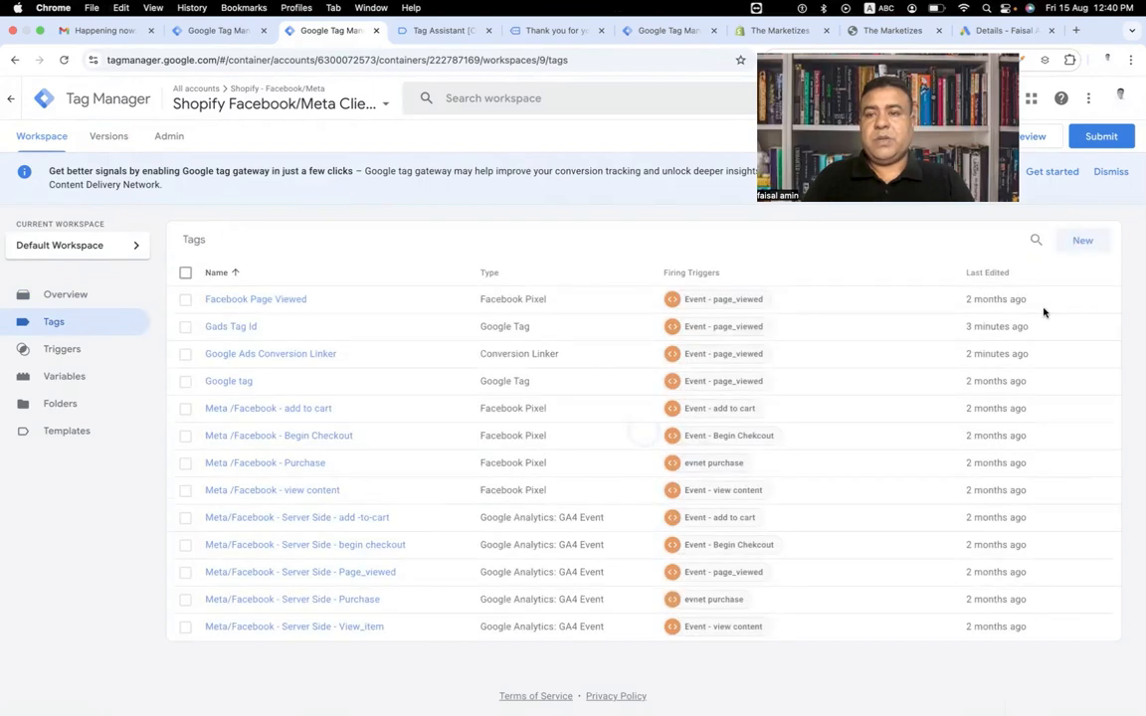
pyautogui.click(1082, 243)
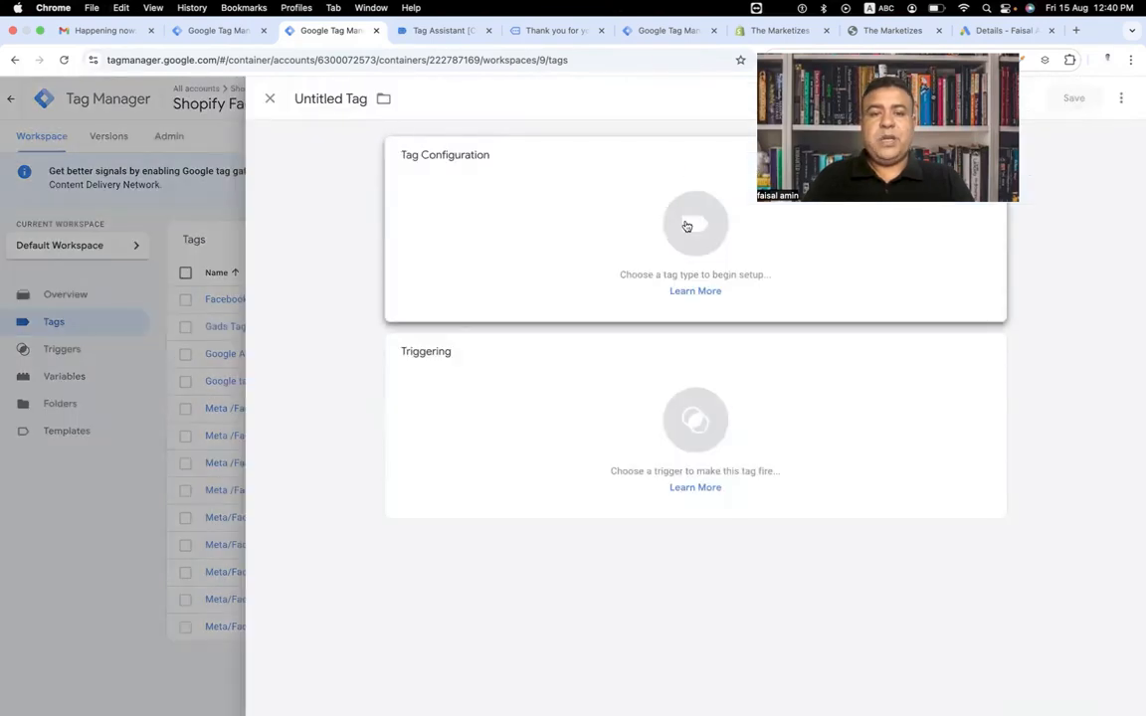
pyautogui.click(687, 227)
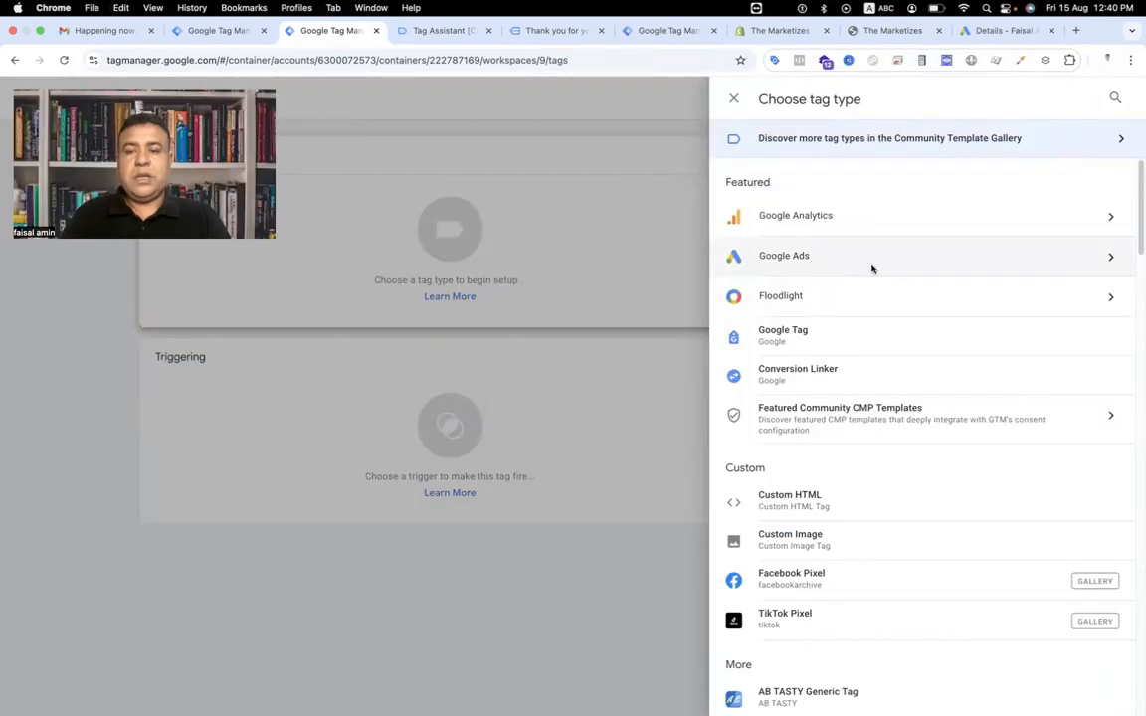
pyautogui.click(873, 266)
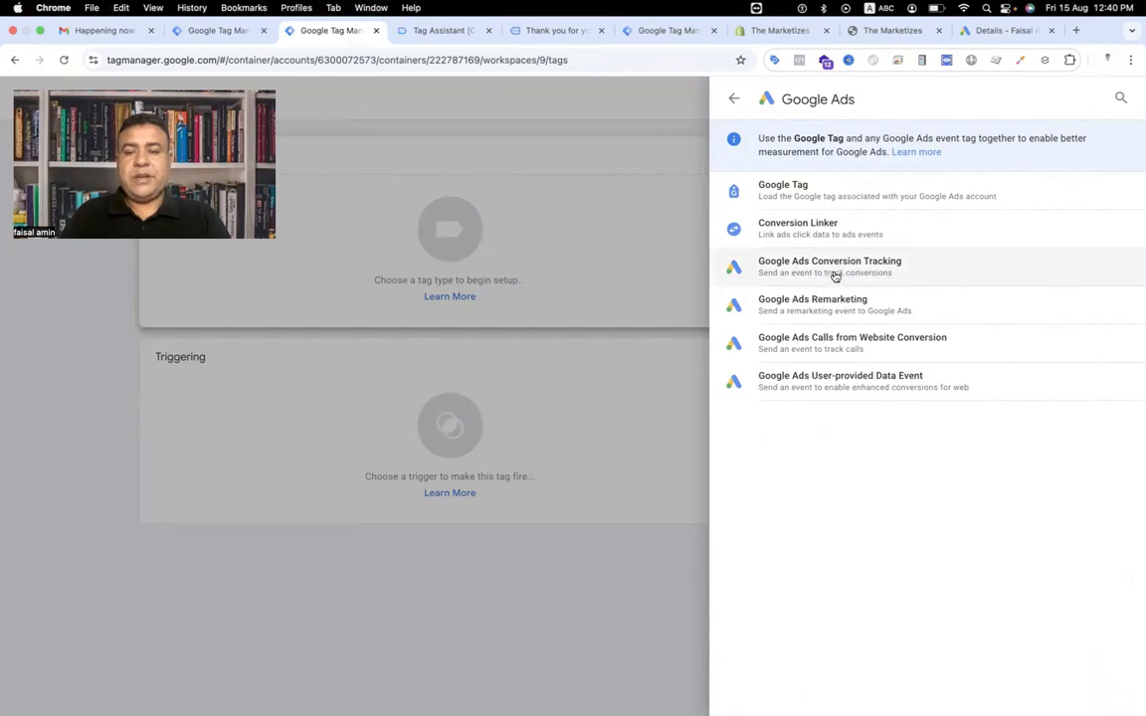
pyautogui.click(834, 275)
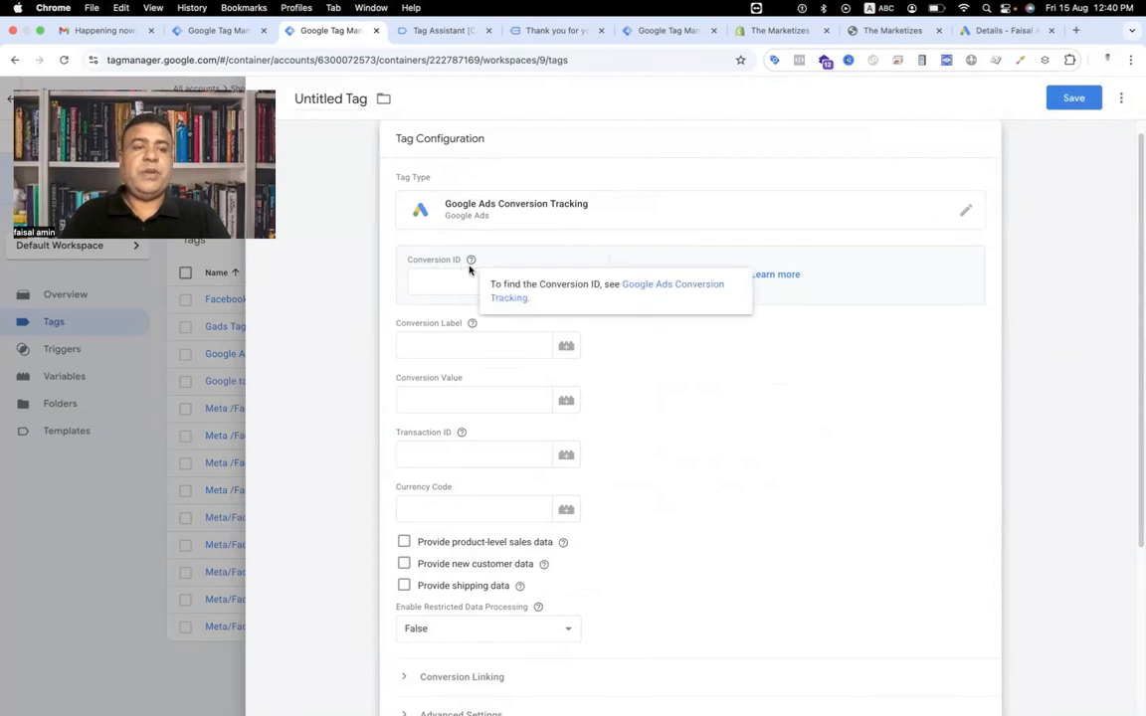
pyautogui.click(445, 282)
pyautogui.press('super+v')
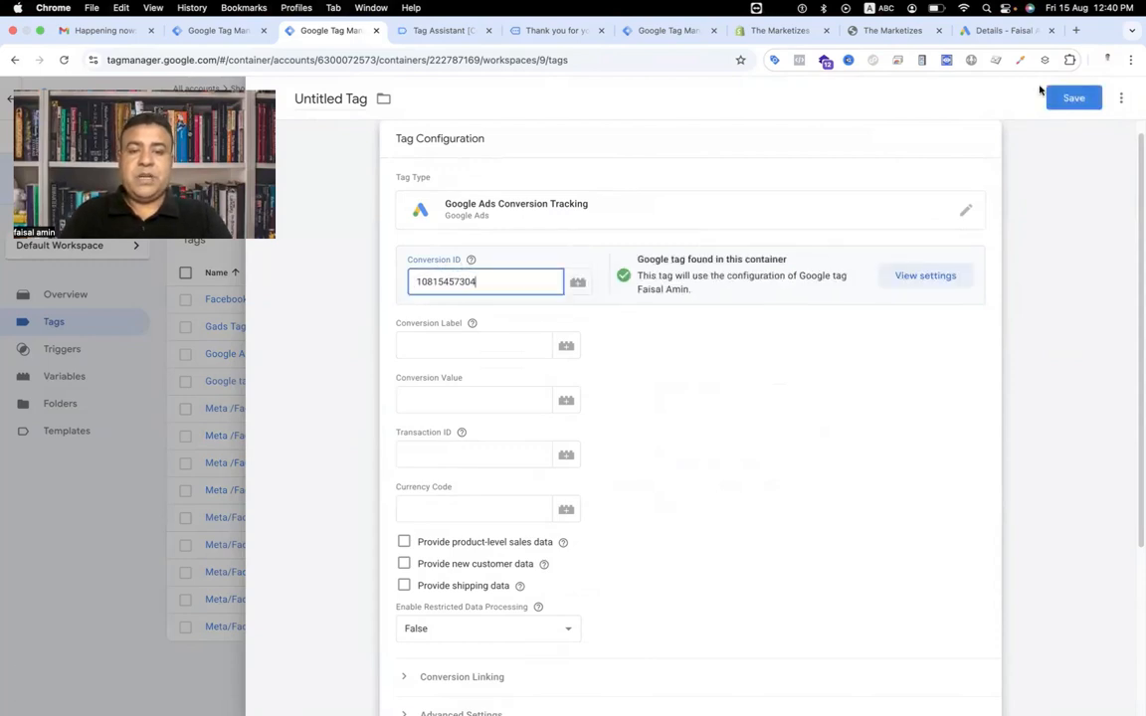
pyautogui.click(992, 28)
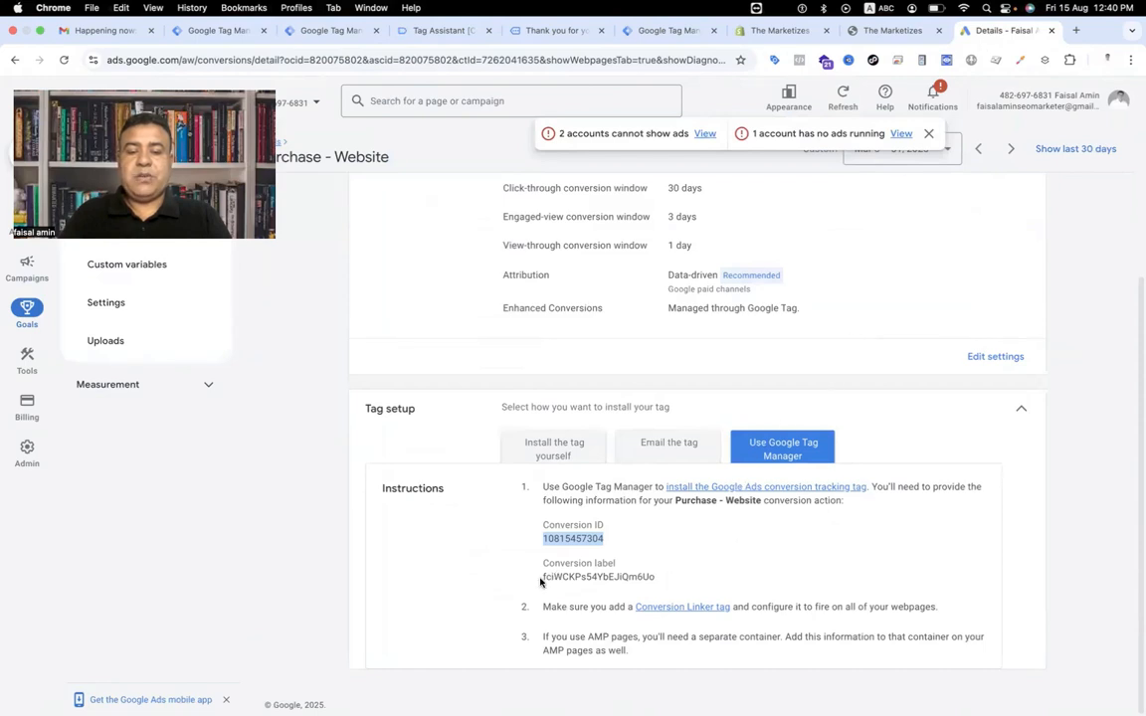
pyautogui.moveTo(540, 583); pyautogui.dragTo(664, 587)
pyautogui.press('super+c')
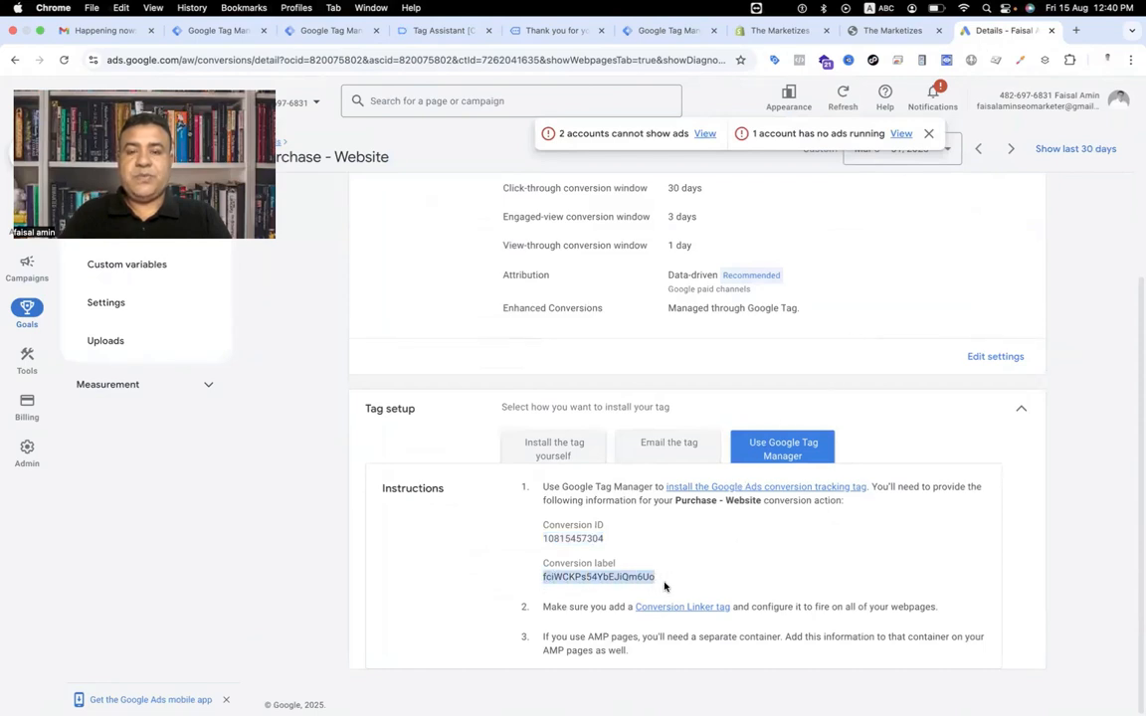
pyautogui.click(328, 30)
pyautogui.click(425, 339)
pyautogui.press('super+v')
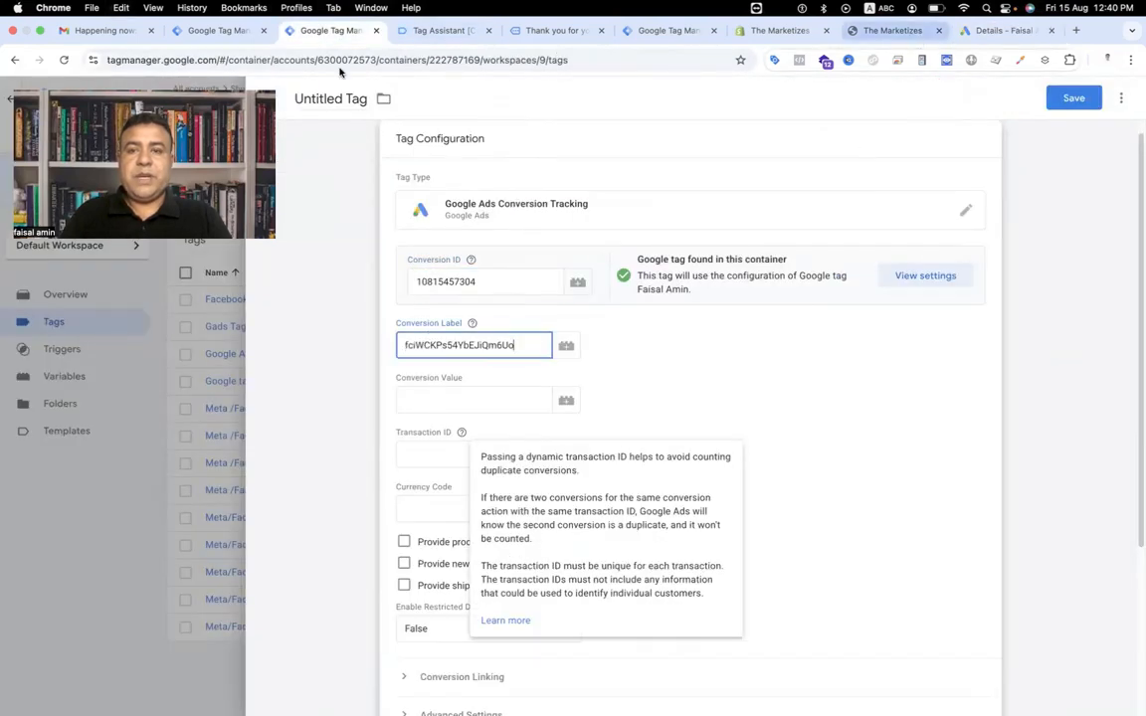
# Check the purchase data layer's value, then start a new Data Layer Variable for Conversion Value reading ecommerce.value.
pyautogui.click(443, 30)
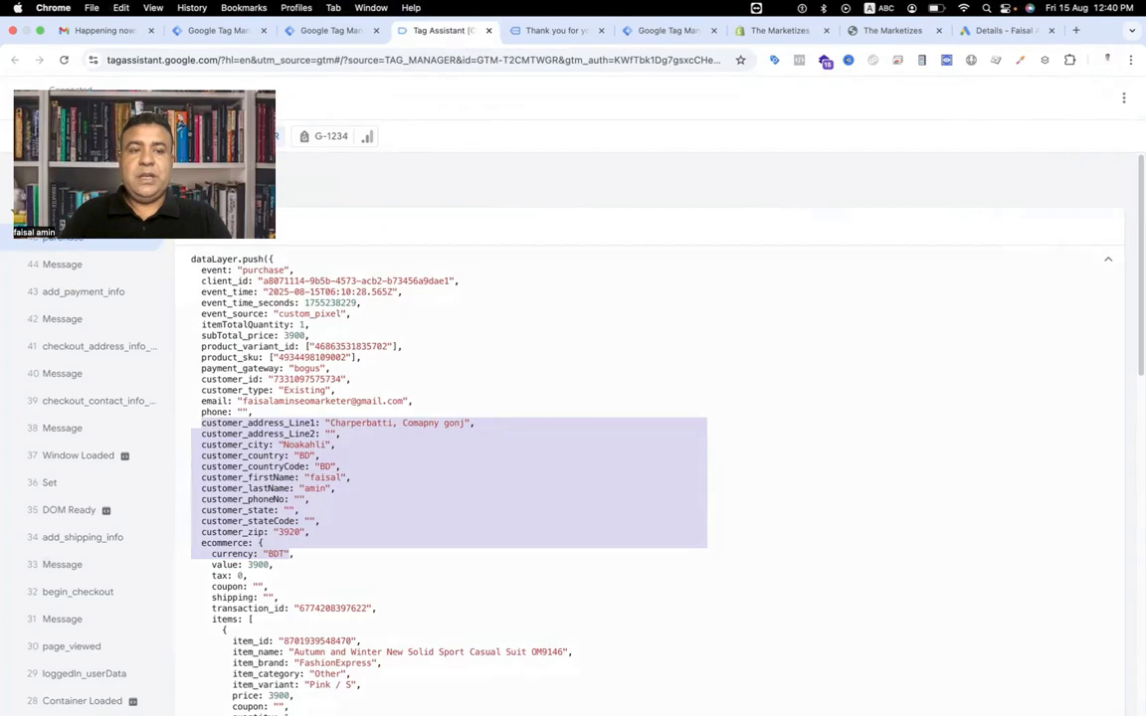
pyautogui.click(271, 573)
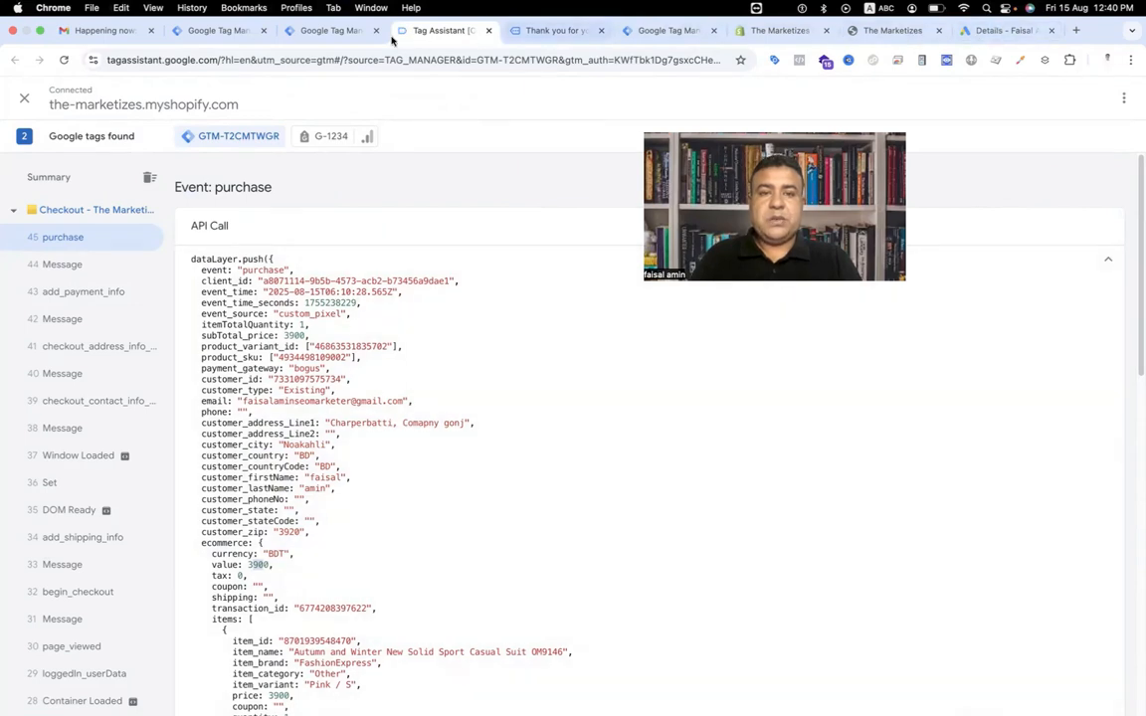
pyautogui.click(334, 32)
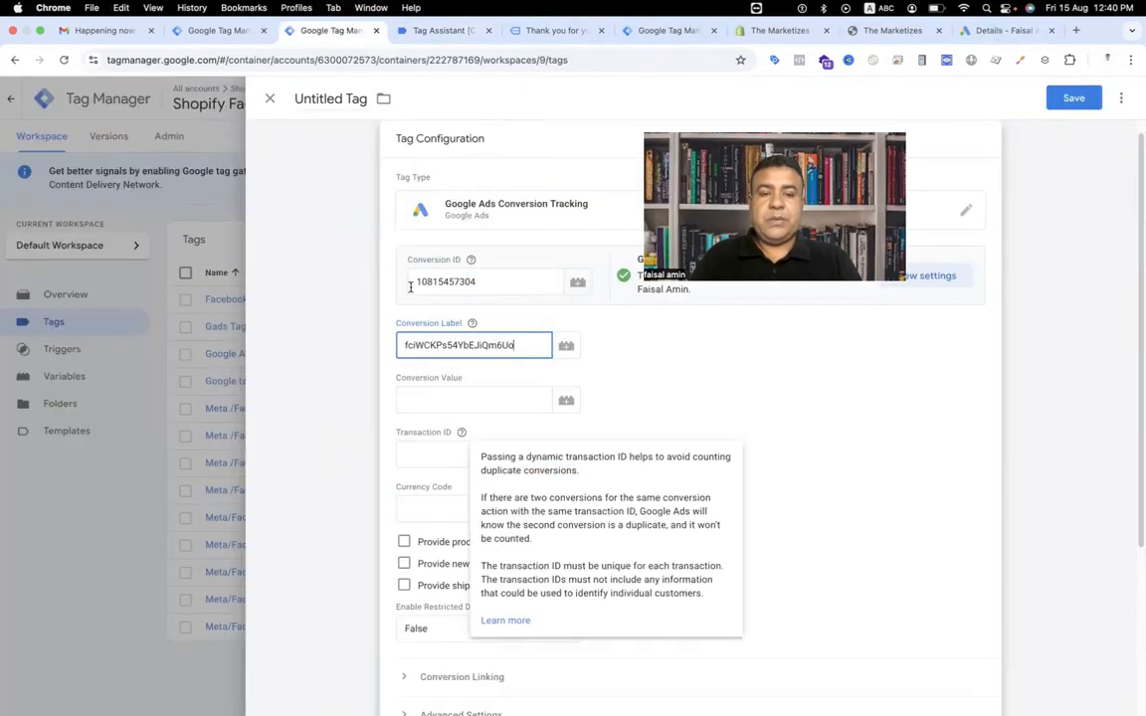
pyautogui.click(566, 401)
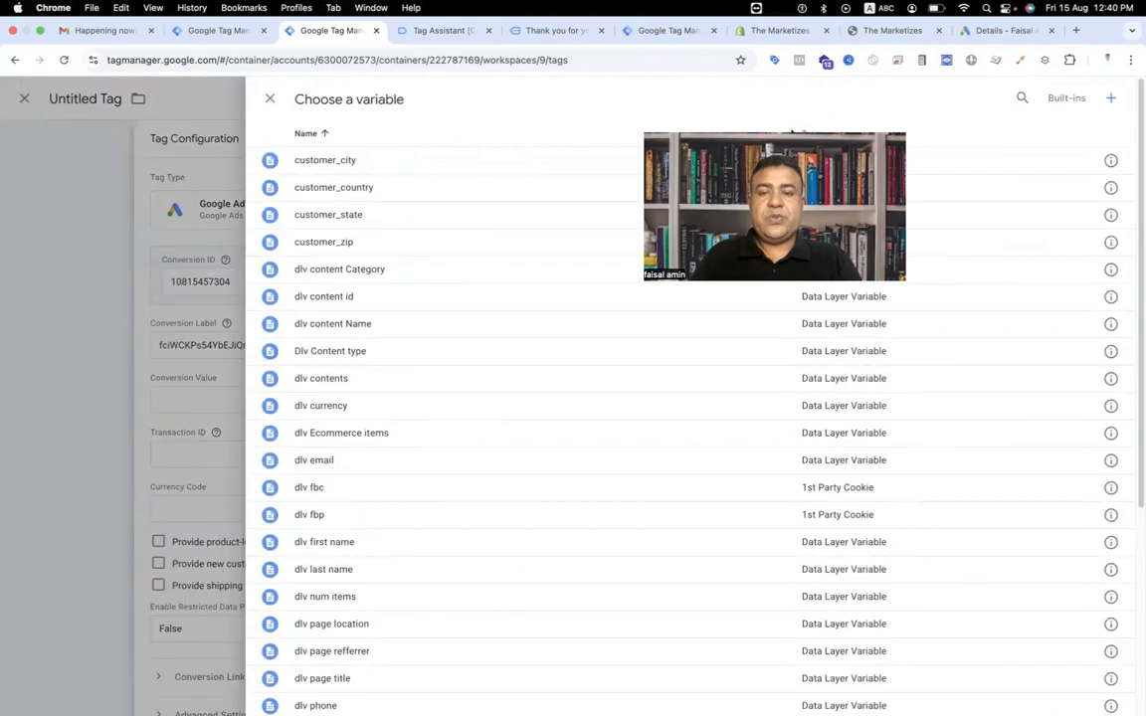
pyautogui.click(1112, 99)
pyautogui.click(698, 236)
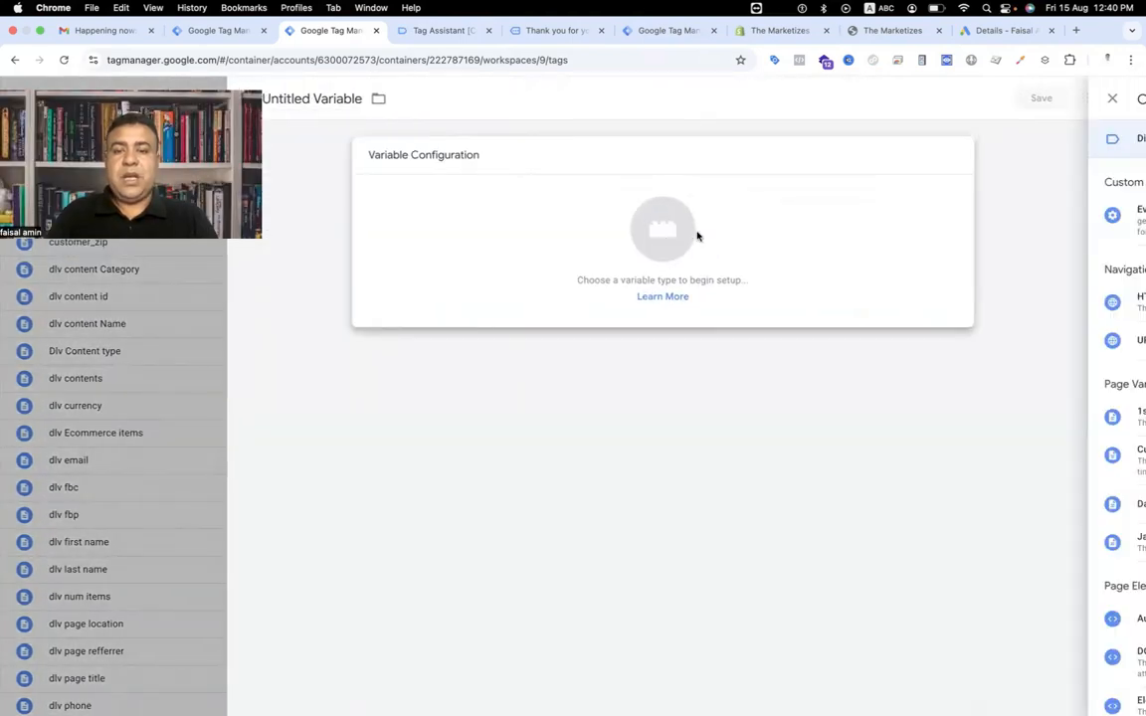
pyautogui.click(793, 511)
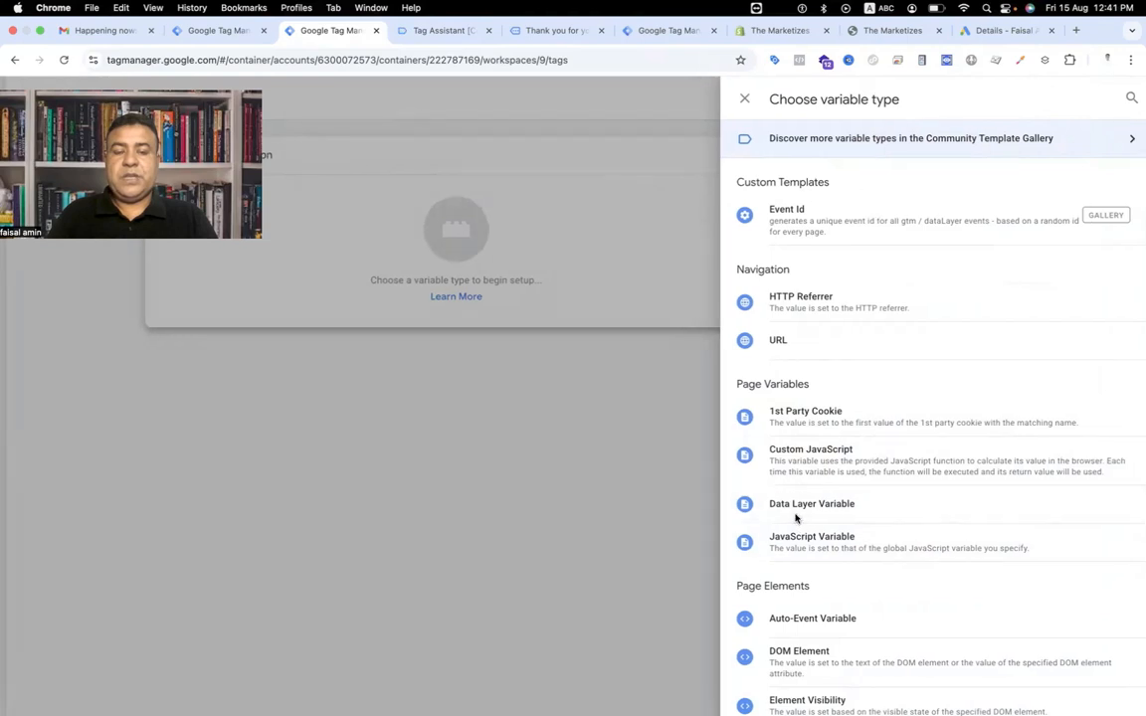
pyautogui.click(521, 296)
pyautogui.write('e')
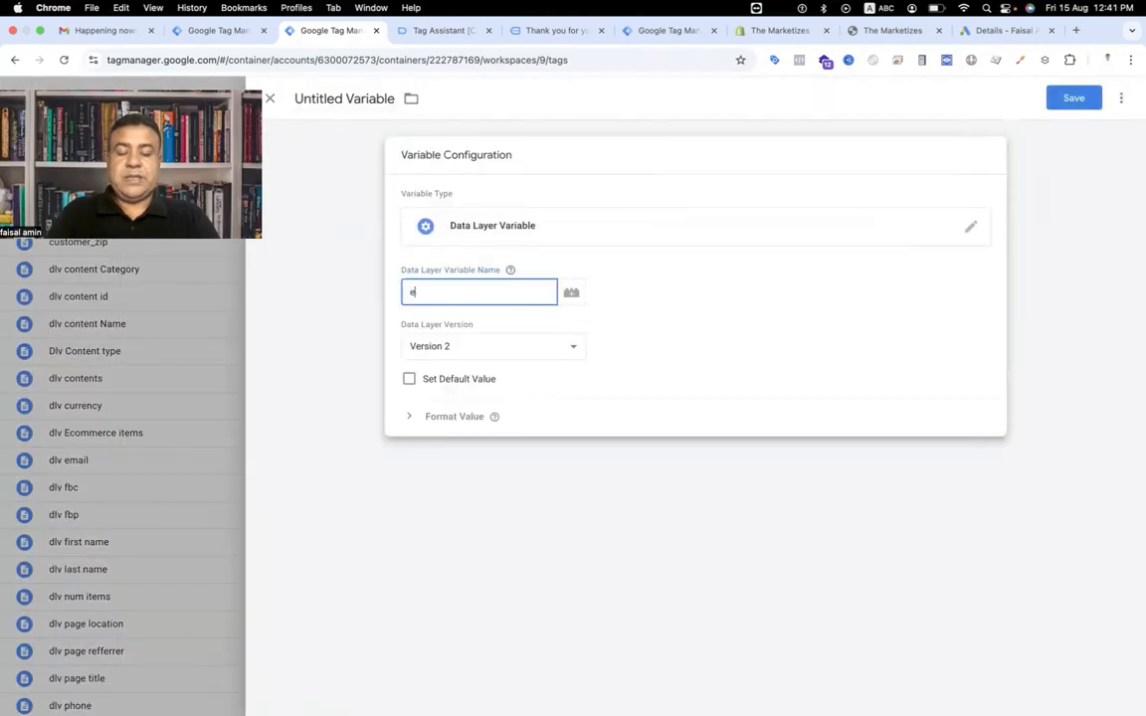
pyautogui.write('commerce.value')
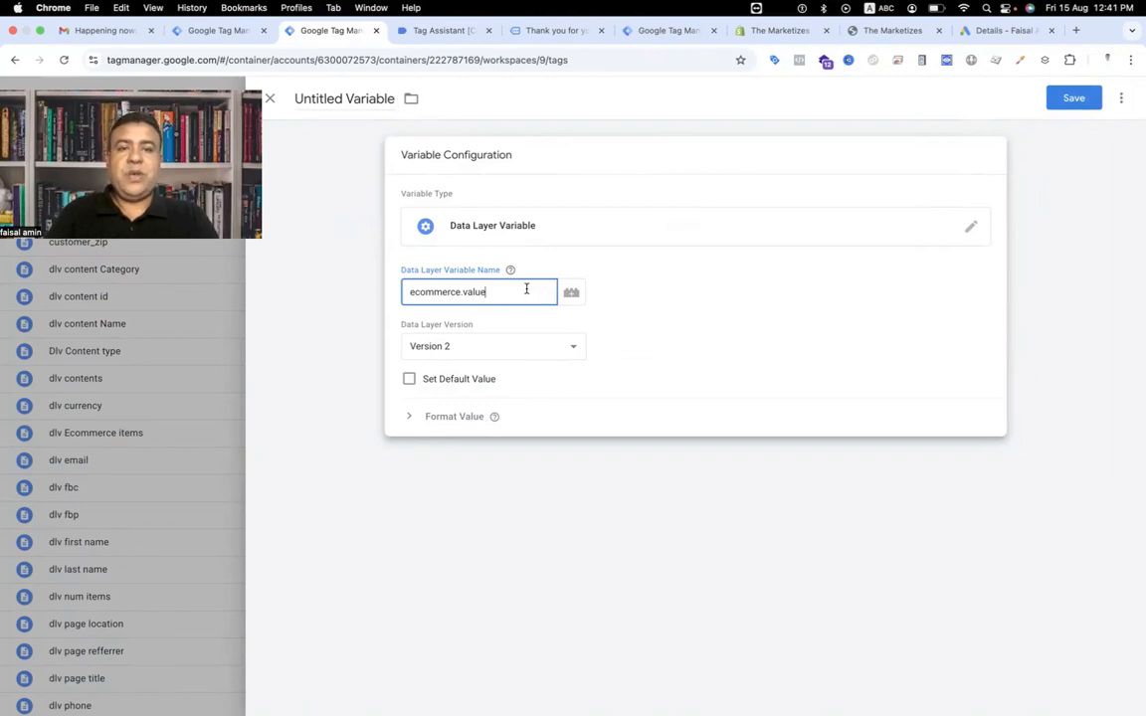
# Name the variable GAds Conversion Value and save it into the tag's Conversion Value field.
pyautogui.click(458, 30)
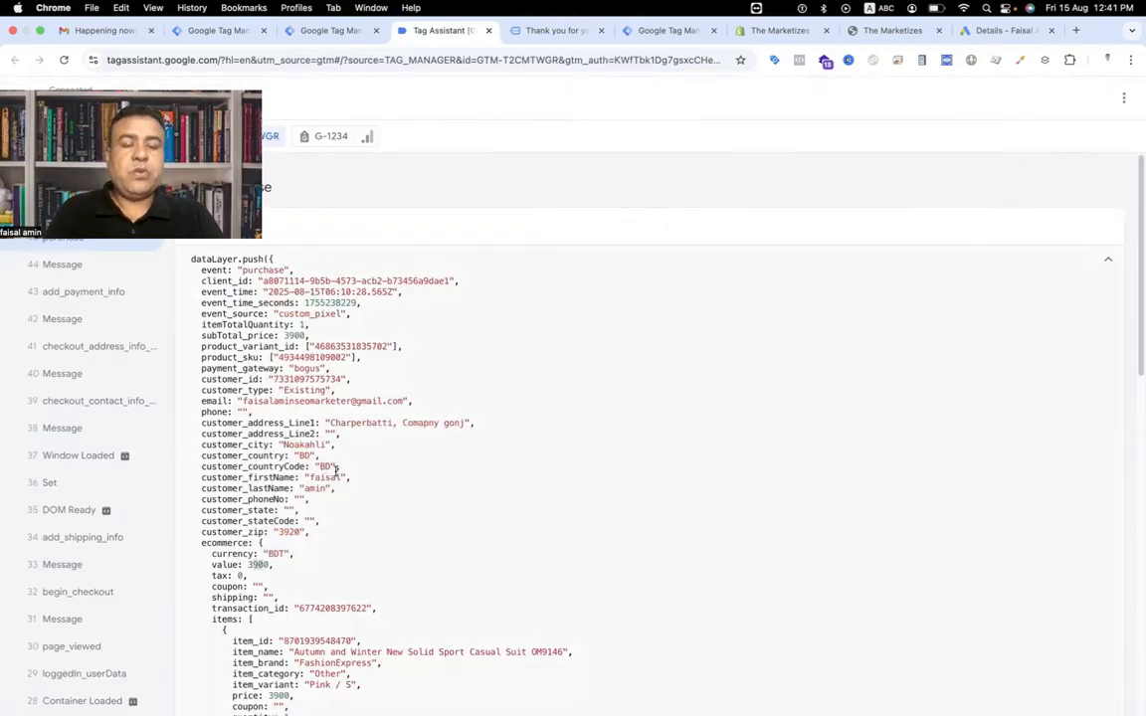
pyautogui.click(980, 30)
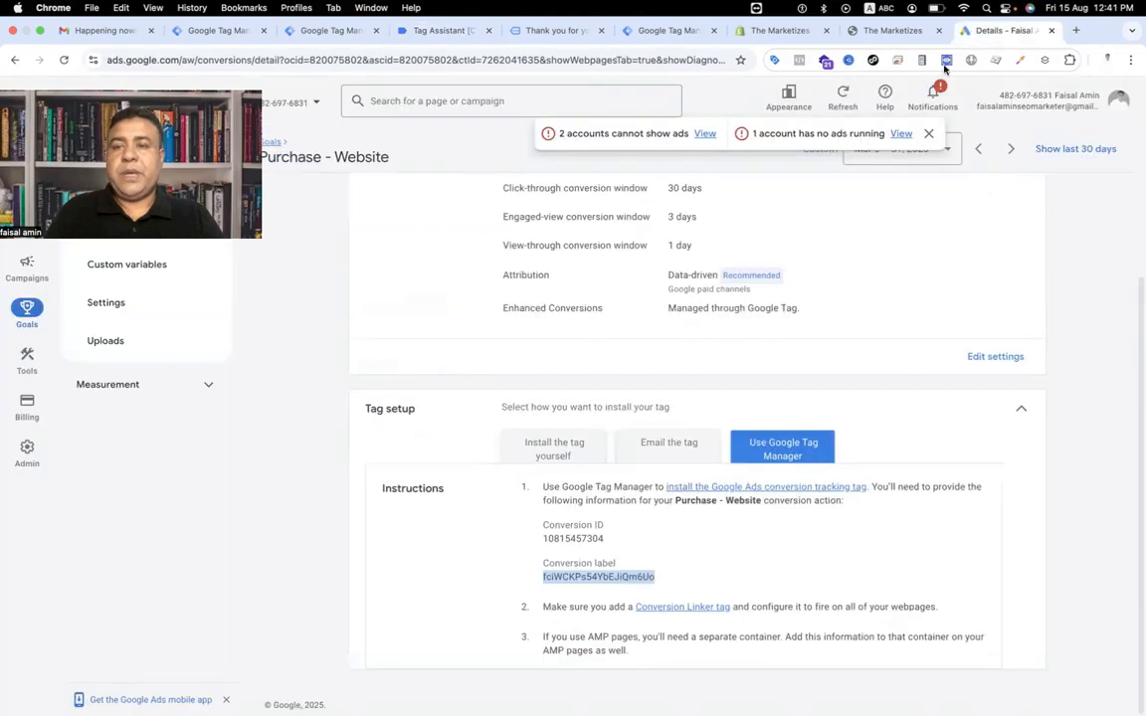
pyautogui.click(308, 31)
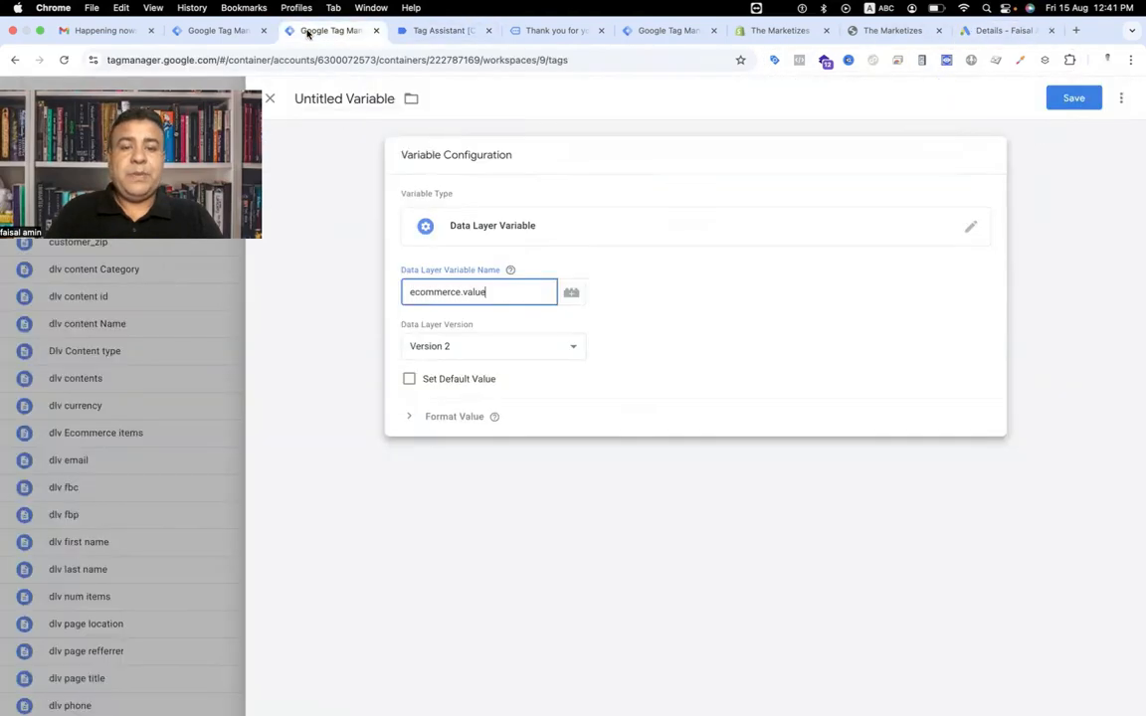
pyautogui.click(334, 97)
pyautogui.write('GAds Co')
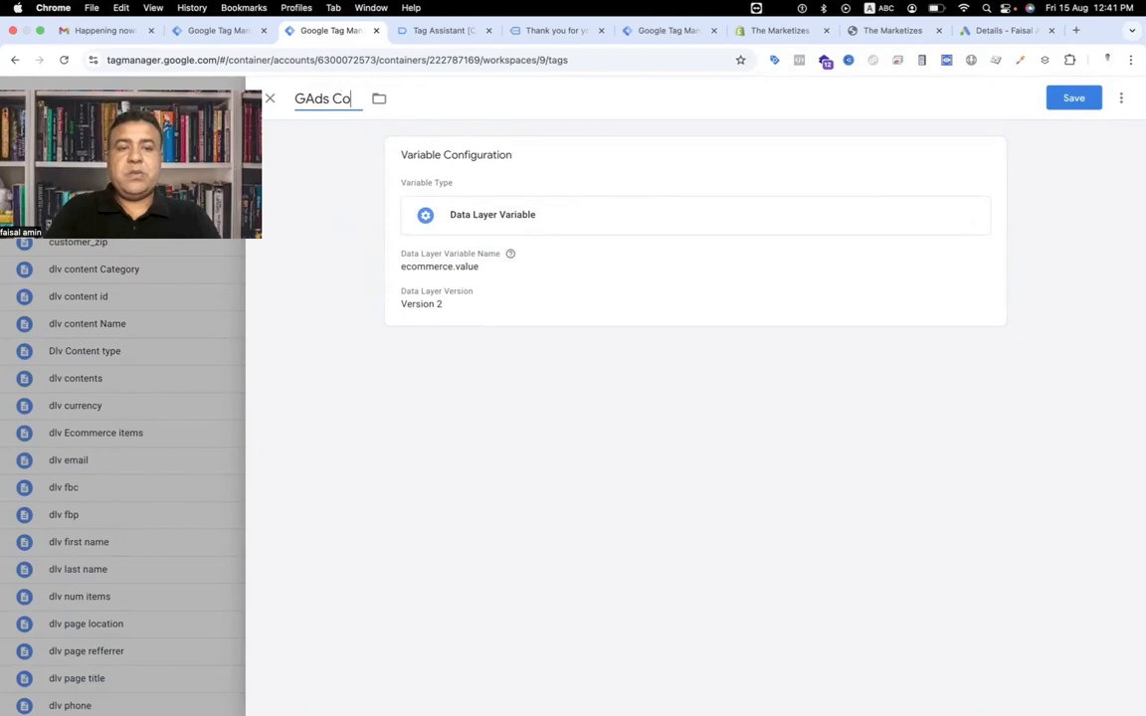
pyautogui.write('nversion Value')
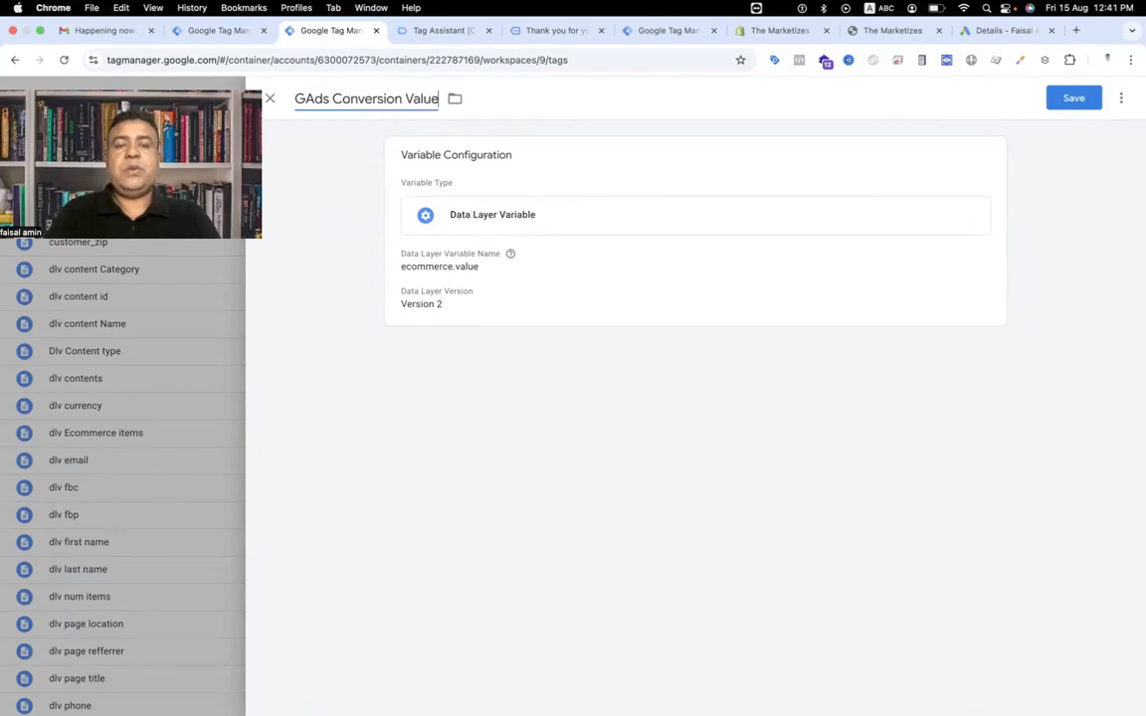
pyautogui.click(1071, 100)
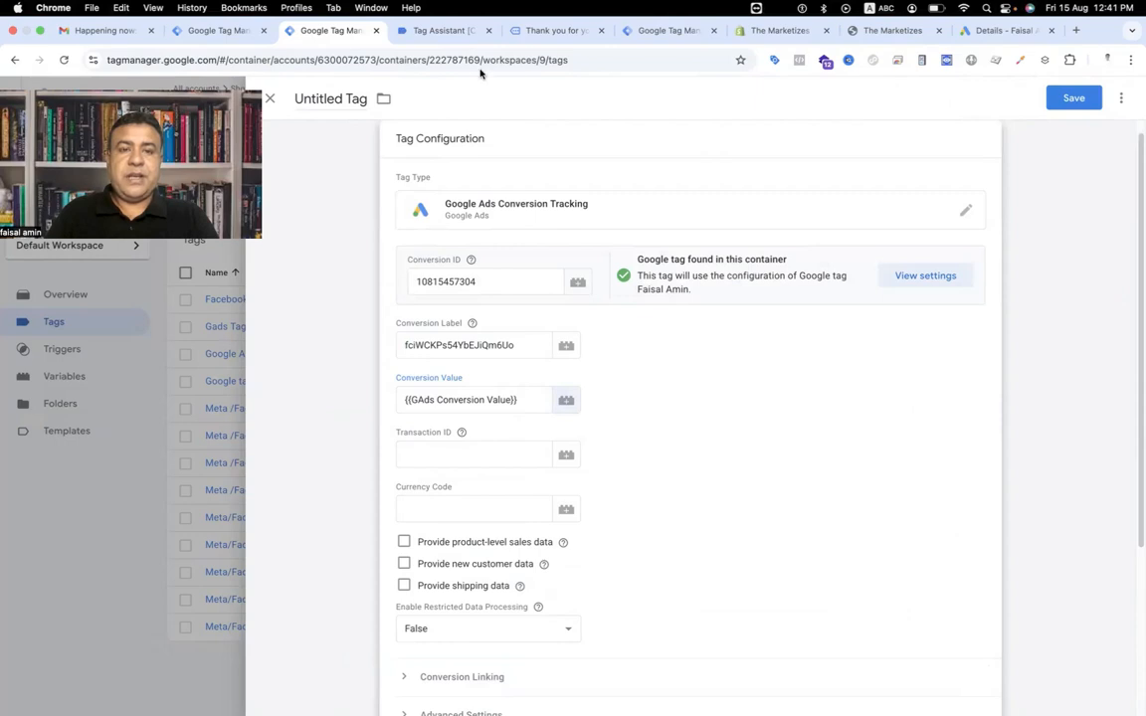
# Find transaction_id in the purchase data layer and create a Data Layer Variable reading ecommerce.transaction_id for Transaction ID.
pyautogui.click(442, 30)
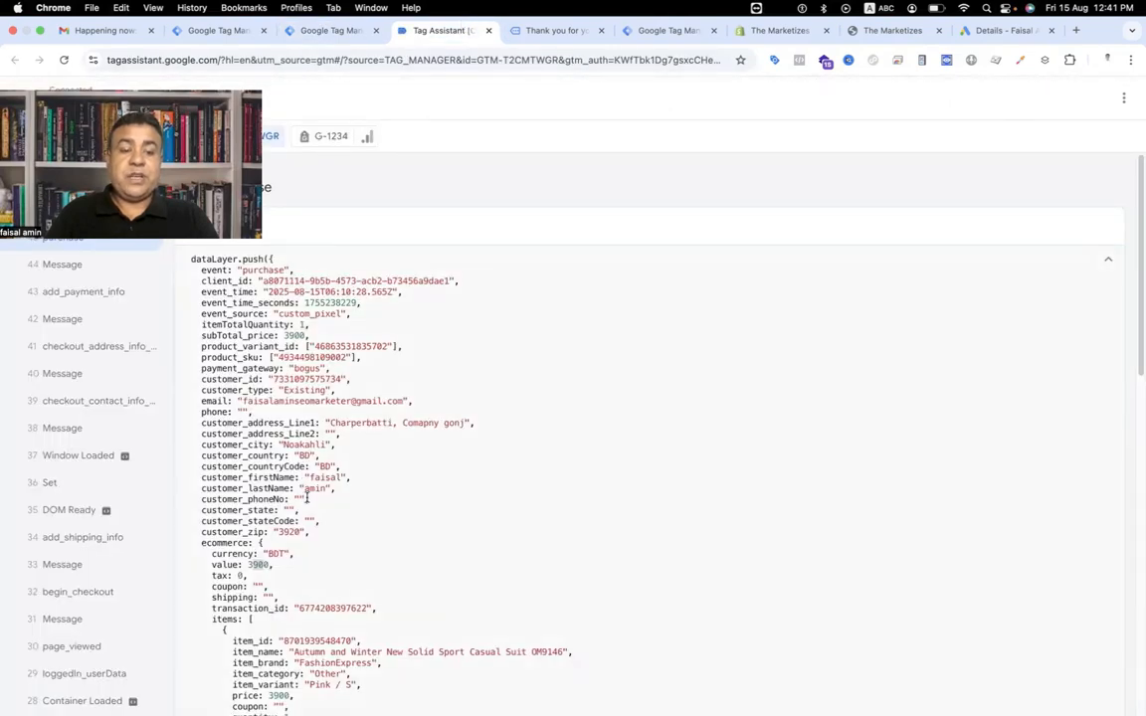
pyautogui.scroll(-2, 306, 497)
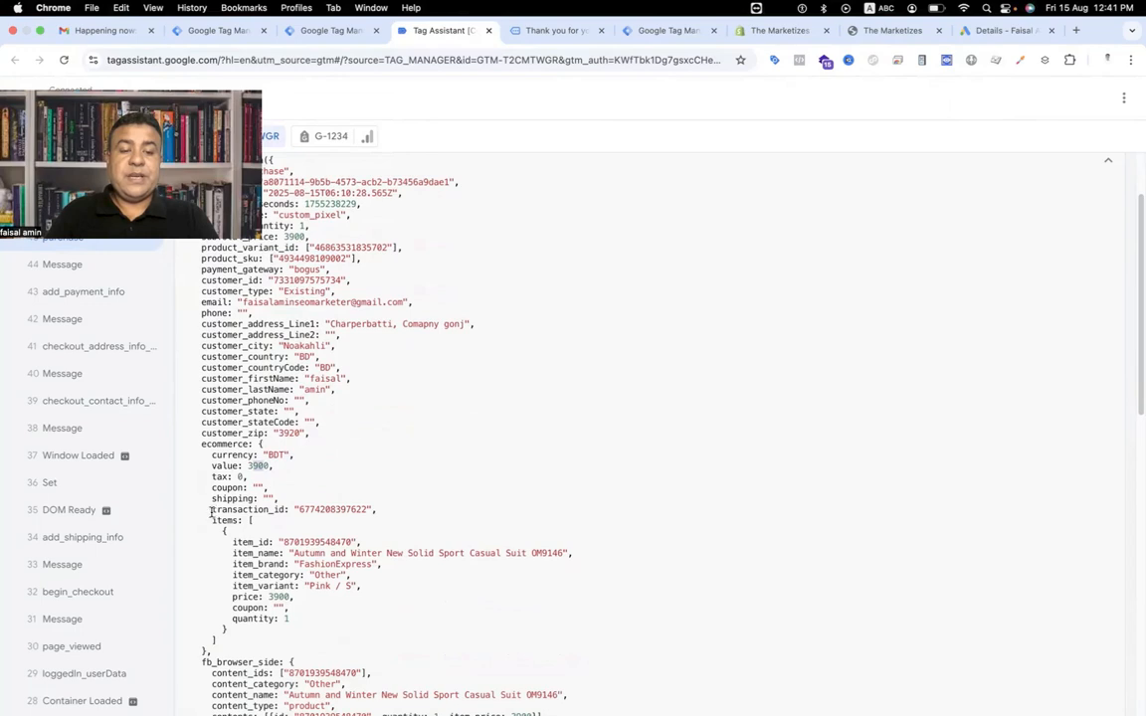
pyautogui.moveTo(213, 509); pyautogui.dragTo(284, 511)
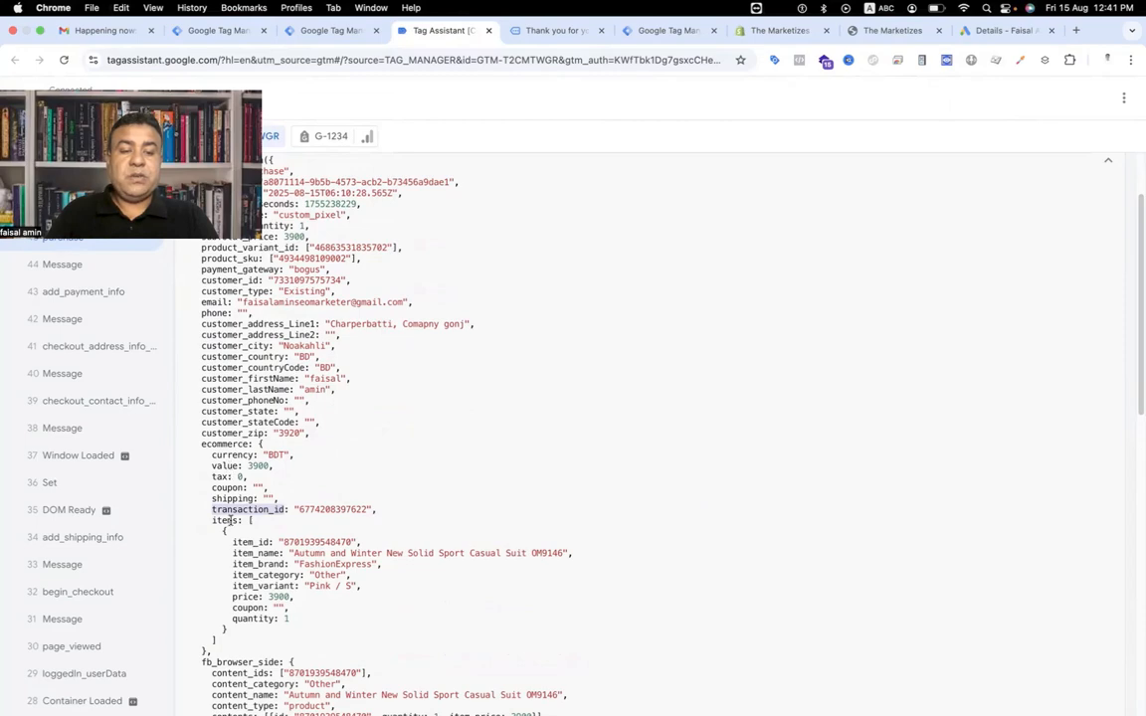
pyautogui.click(310, 31)
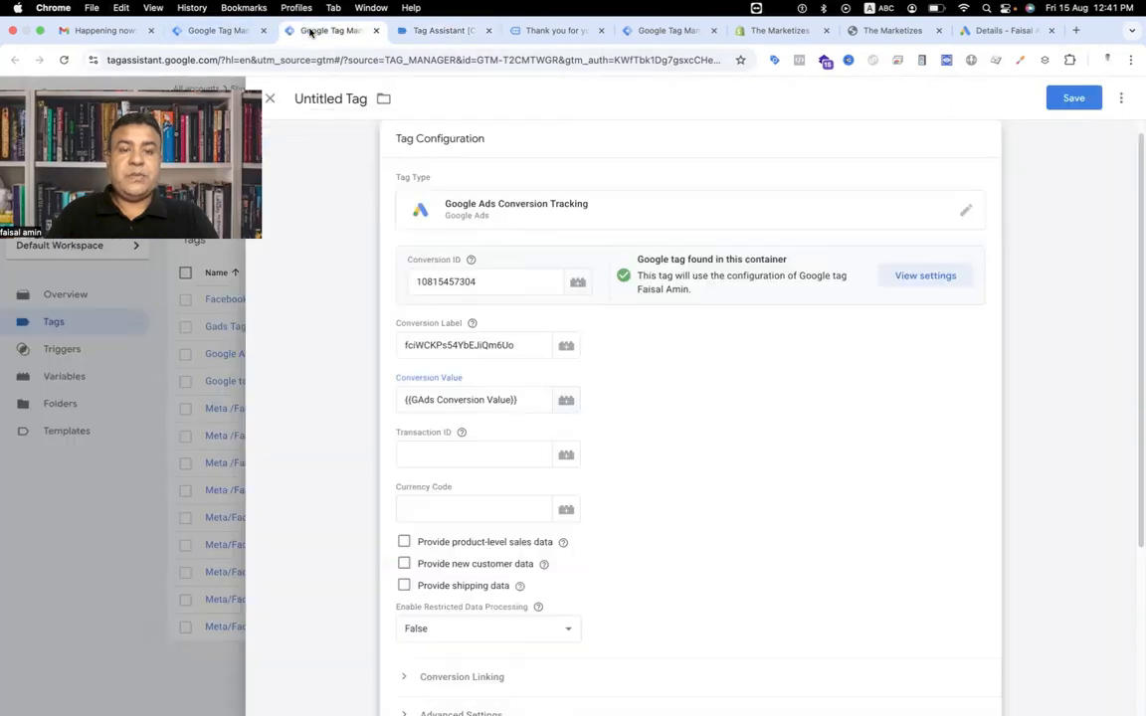
pyautogui.click(568, 455)
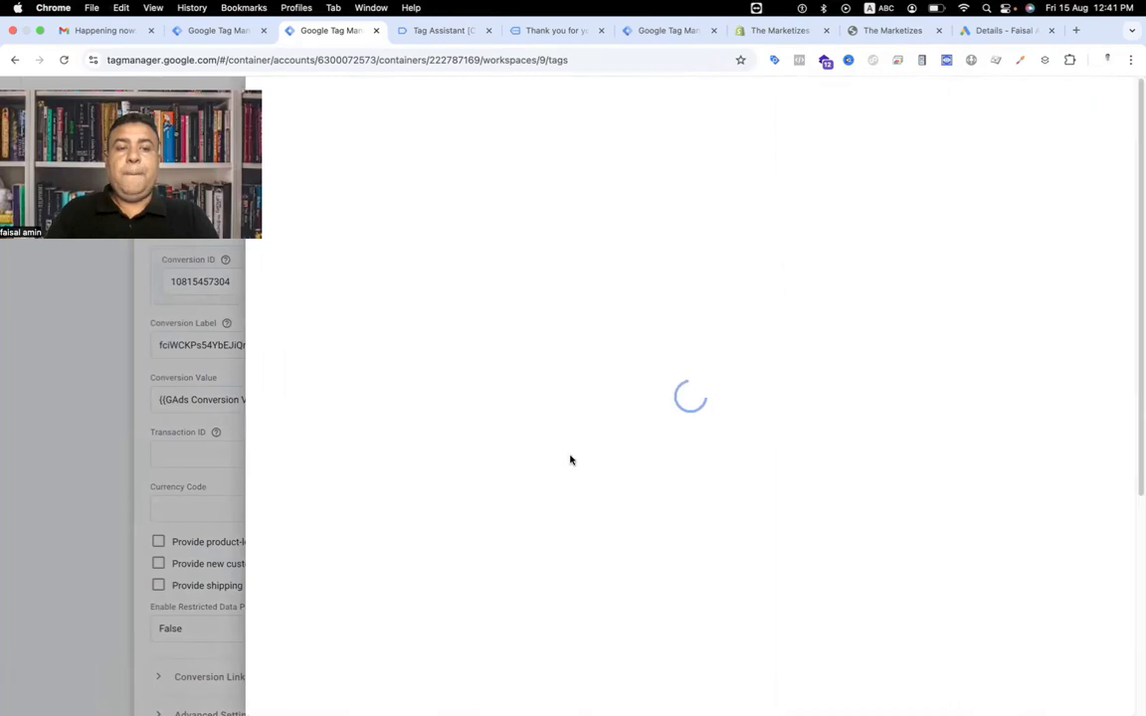
pyautogui.click(1109, 101)
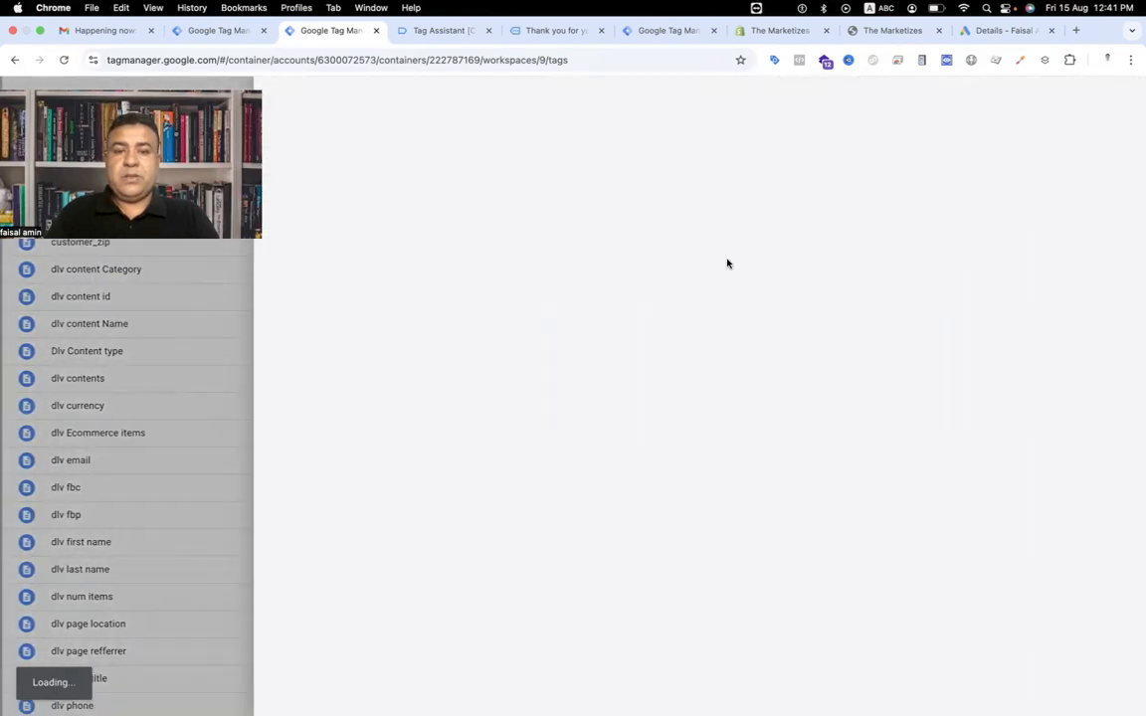
pyautogui.click(701, 232)
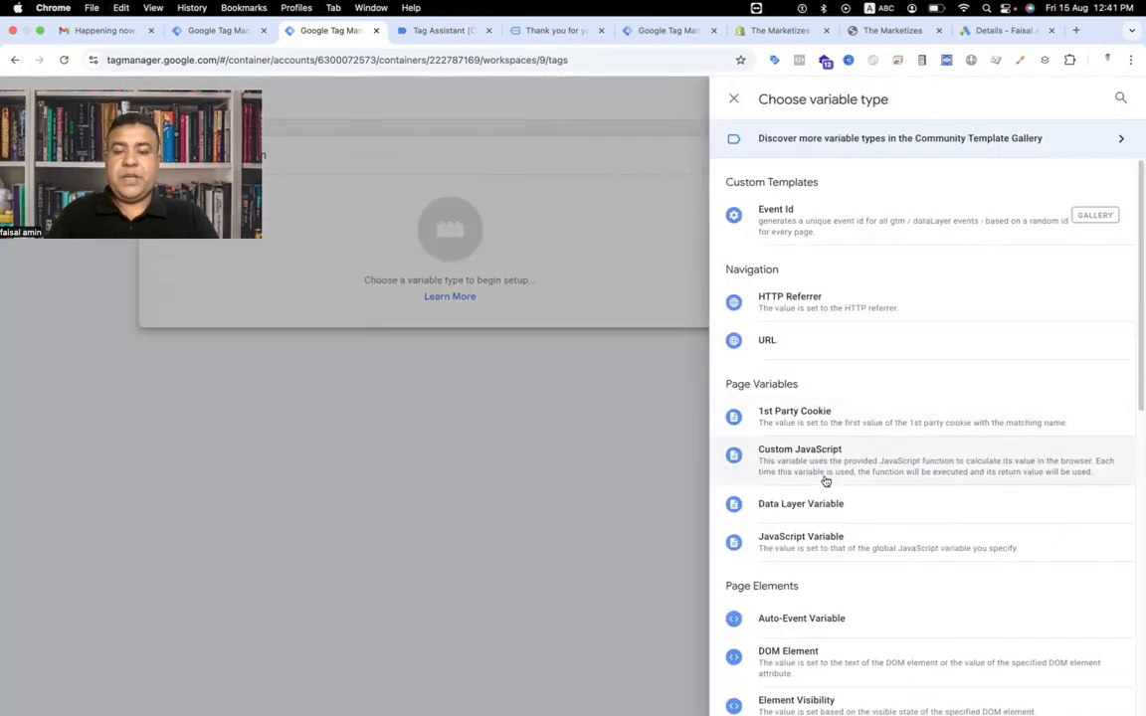
pyautogui.click(825, 502)
pyautogui.click(479, 292)
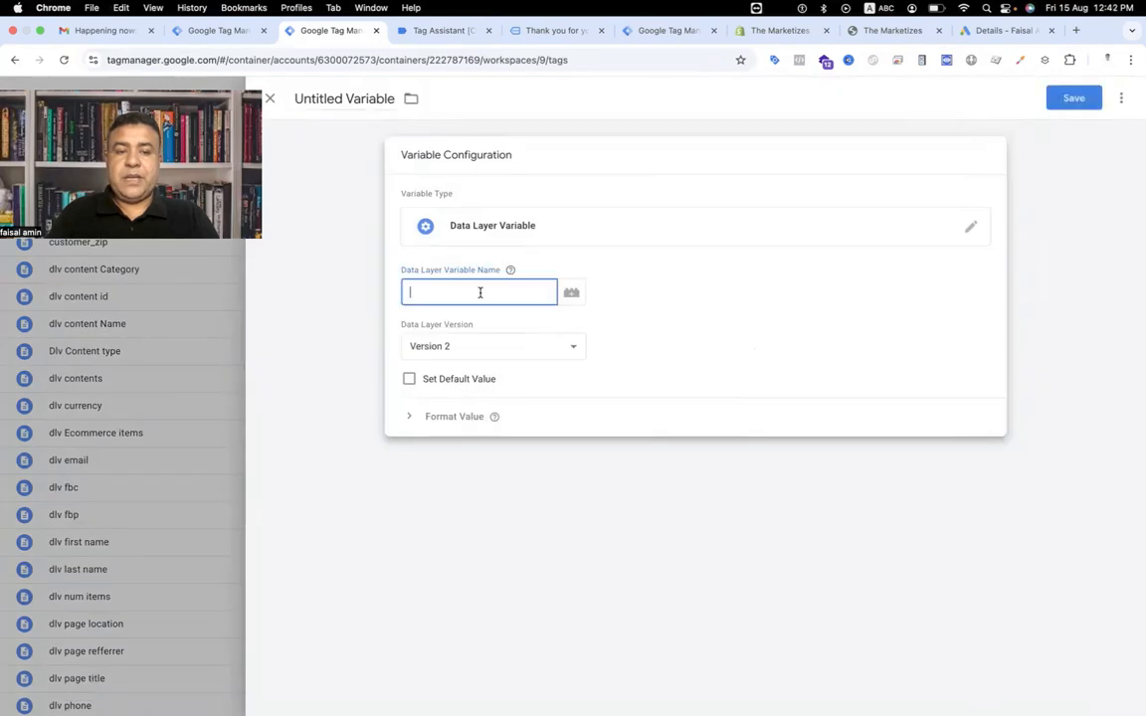
pyautogui.write('ecommer')
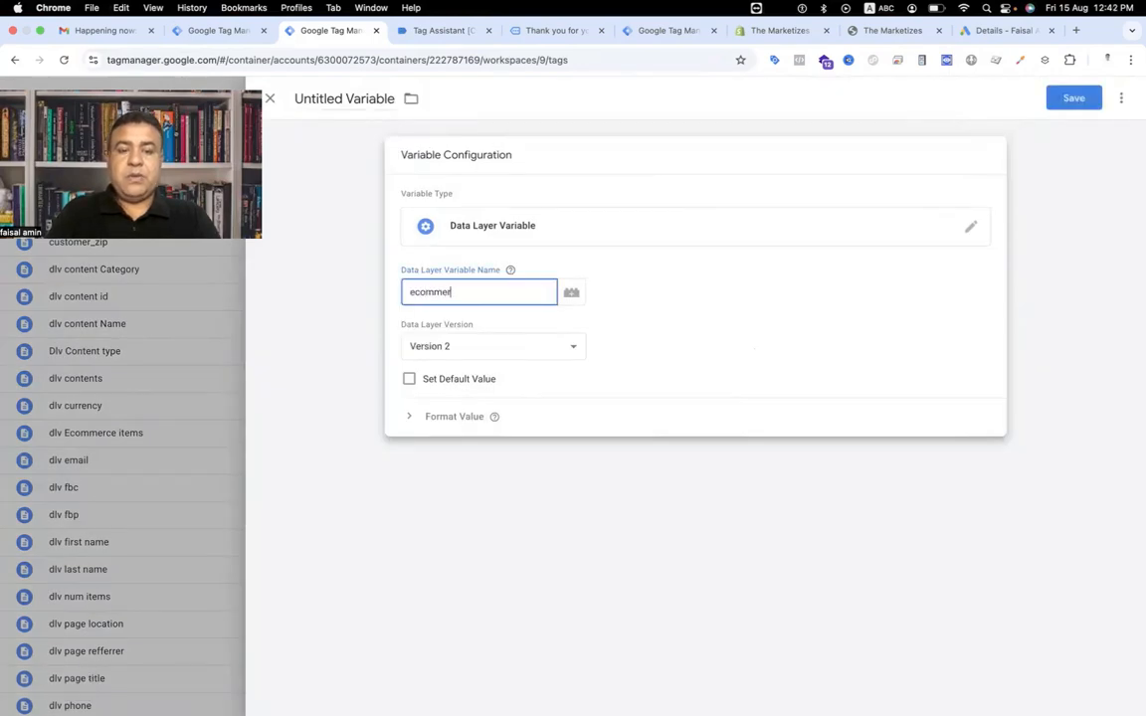
pyautogui.write('ce.transaction_id')
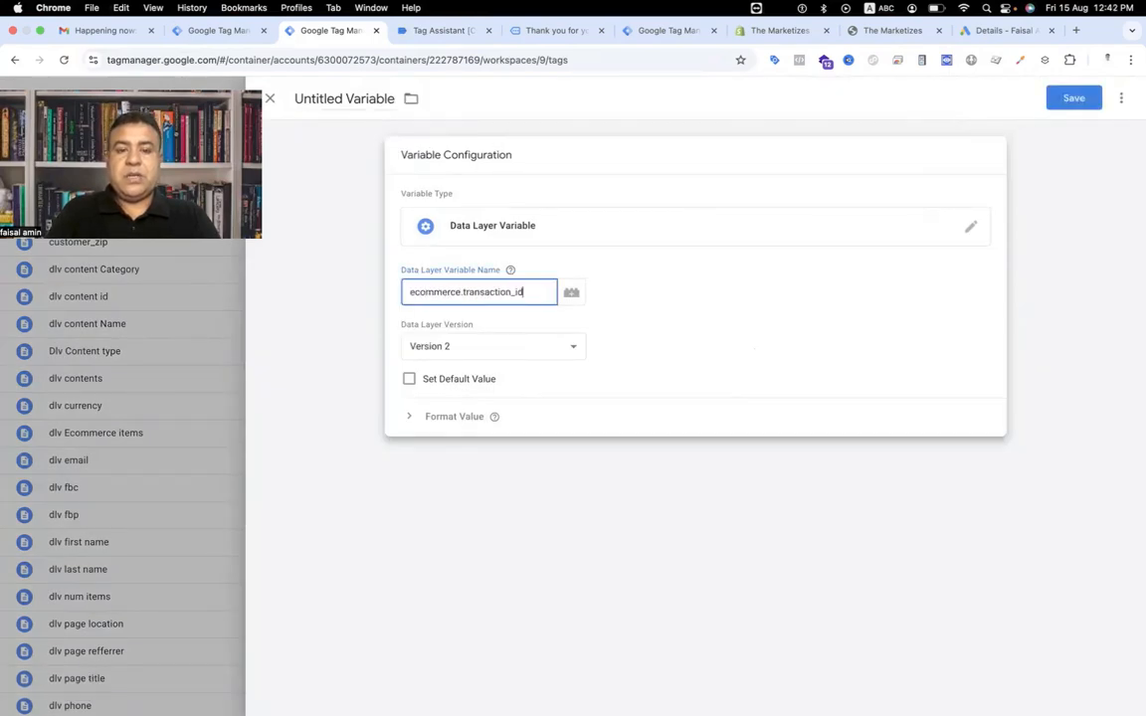
# Name the variable Gads Transction Id and save it into the tag's Transaction ID field.
pyautogui.tripleClick(338, 100)
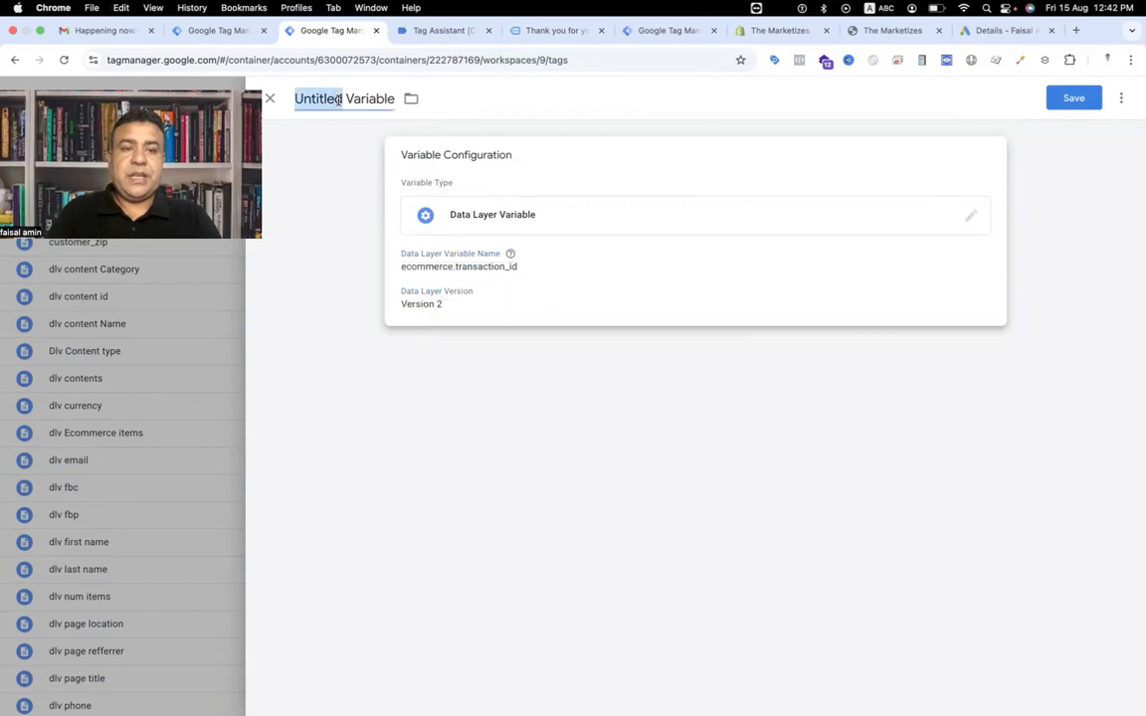
pyautogui.write('Gads')
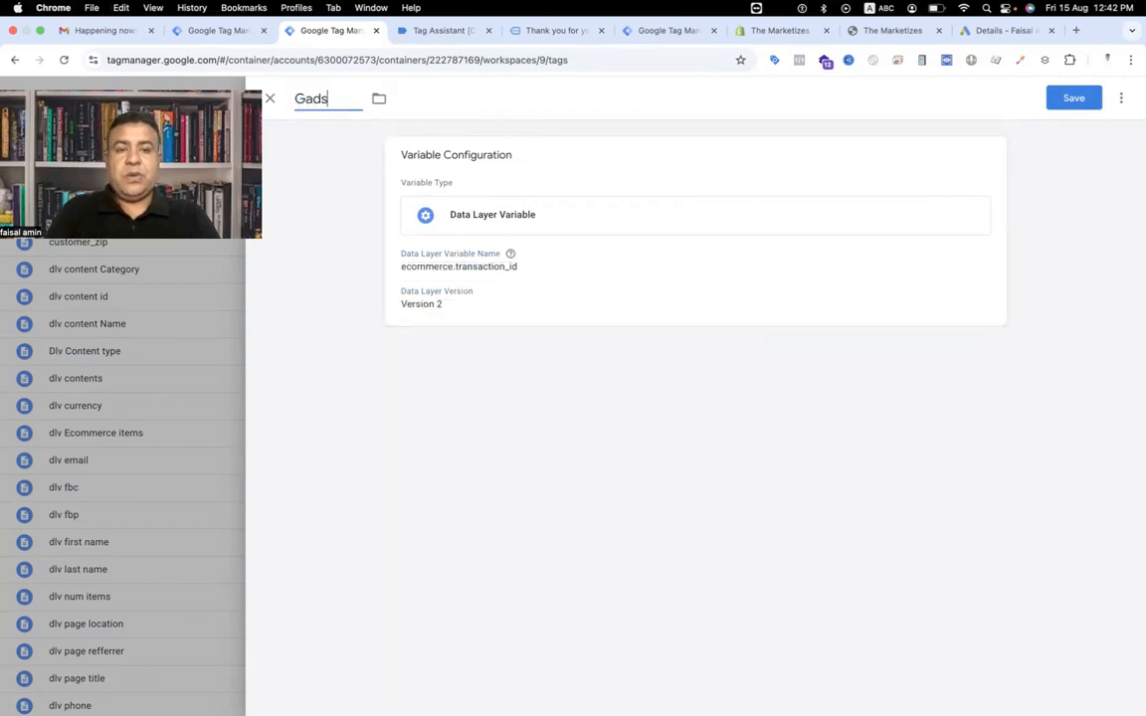
pyautogui.write(' Transction Id')
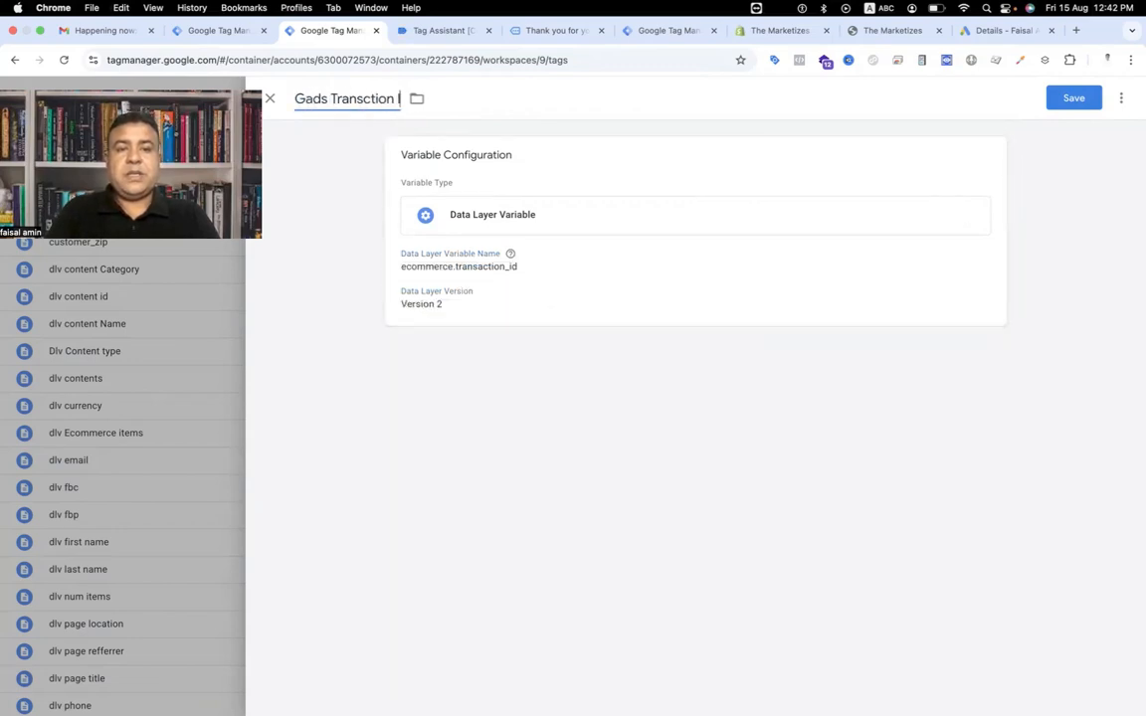
pyautogui.click(1084, 95)
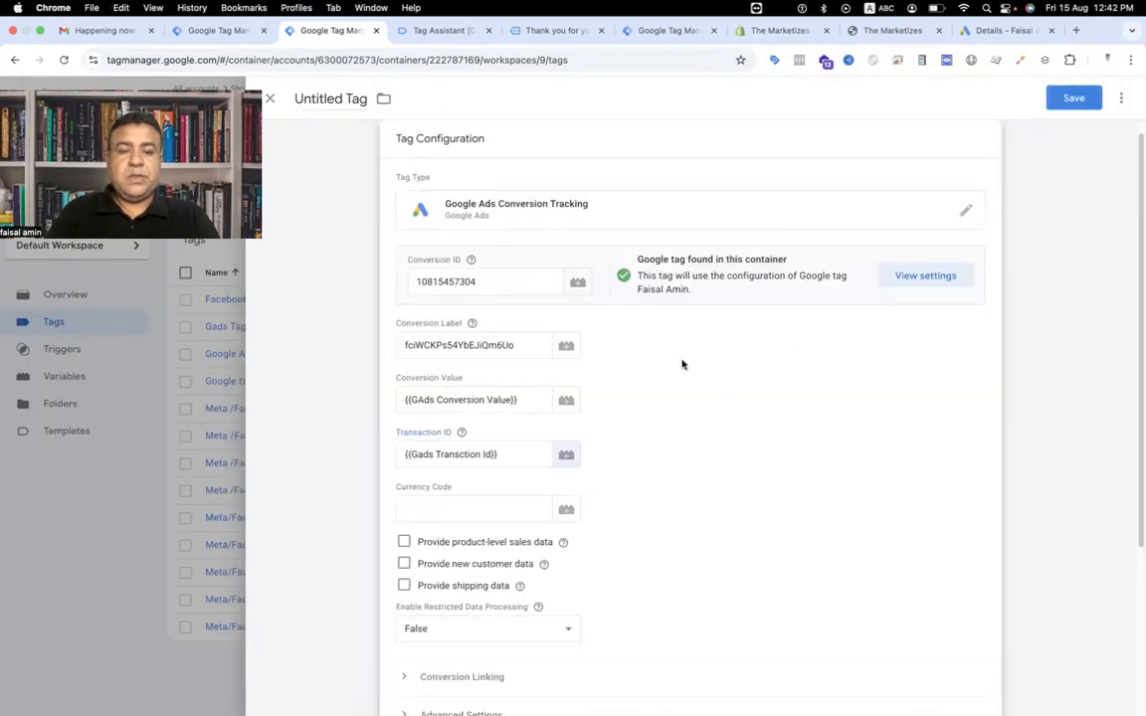
# Check the currency in the purchase data layer, then create a Data Layer Variable reading ecommerce.currency for the Currency Code field.
pyautogui.click(459, 508)
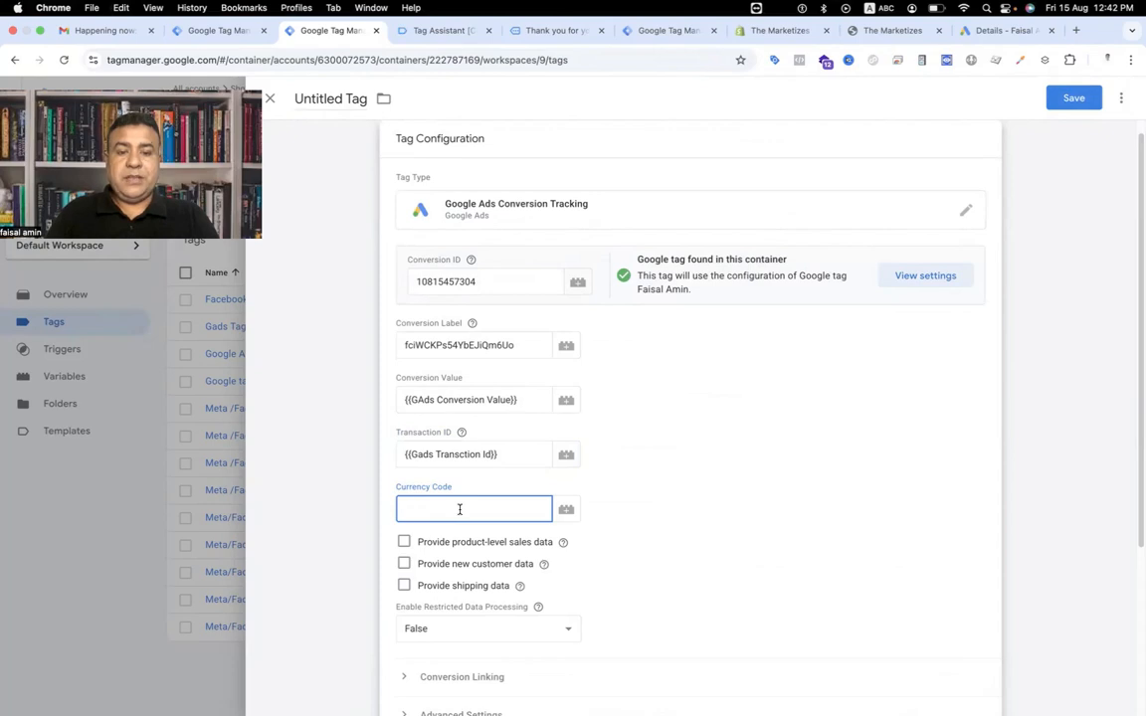
pyautogui.click(430, 32)
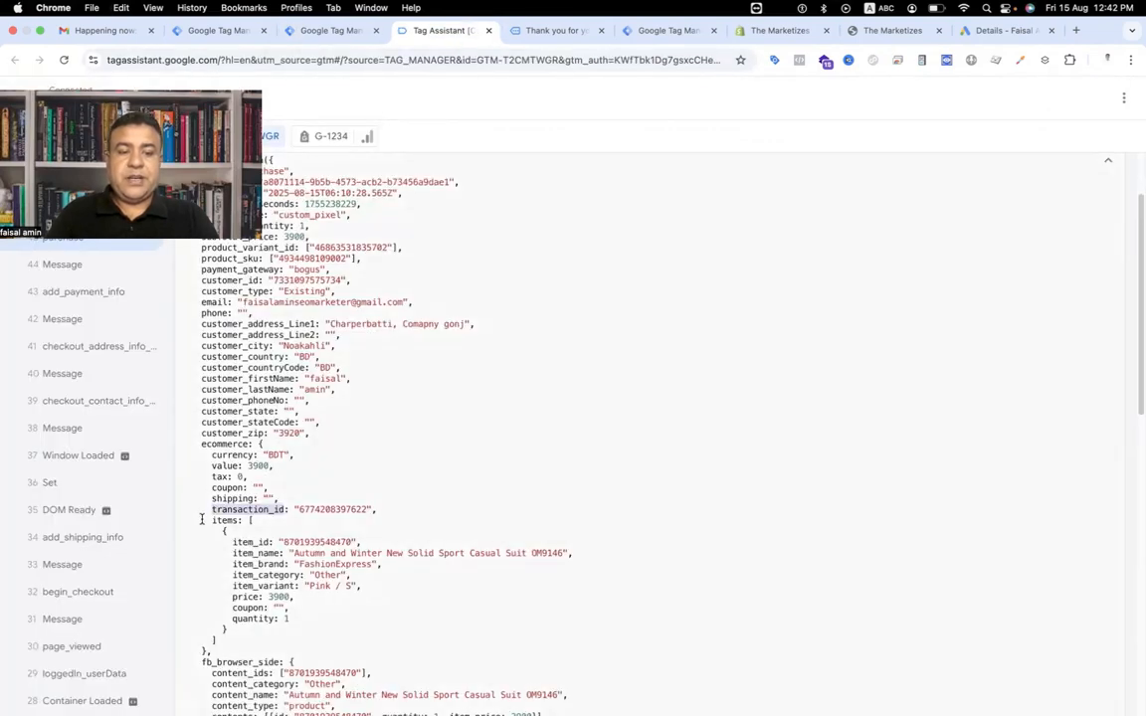
pyautogui.click(238, 455)
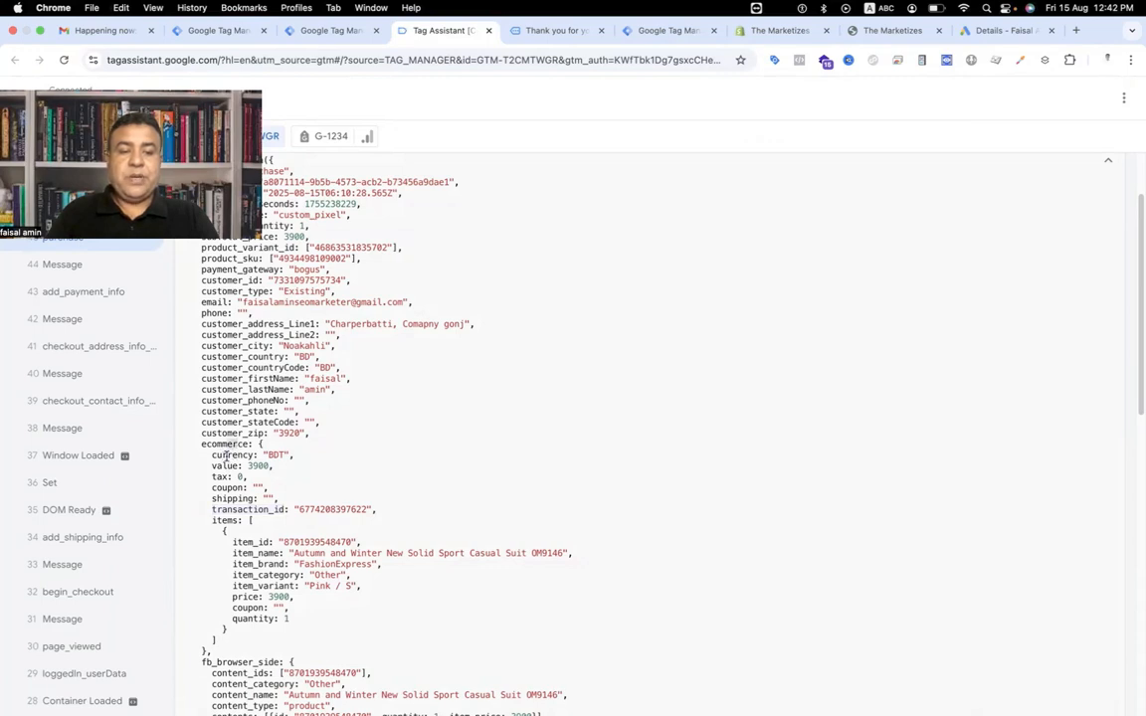
pyautogui.hotkey('ctrl', 'shift', 'Tab')
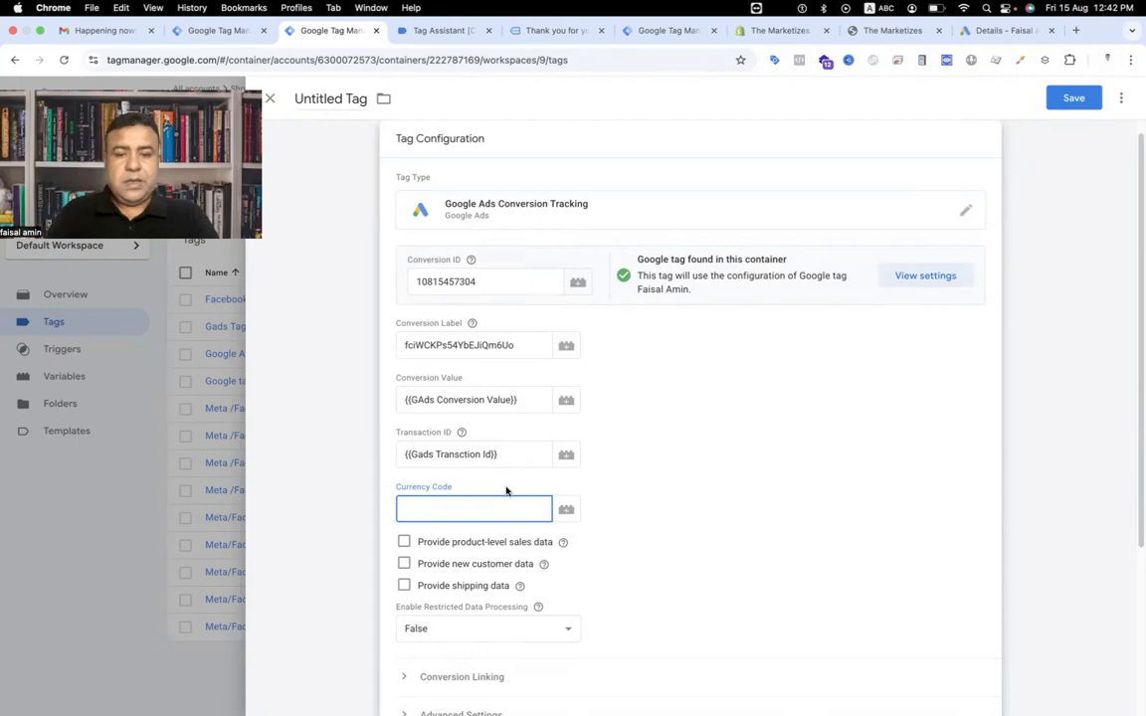
pyautogui.click(563, 510)
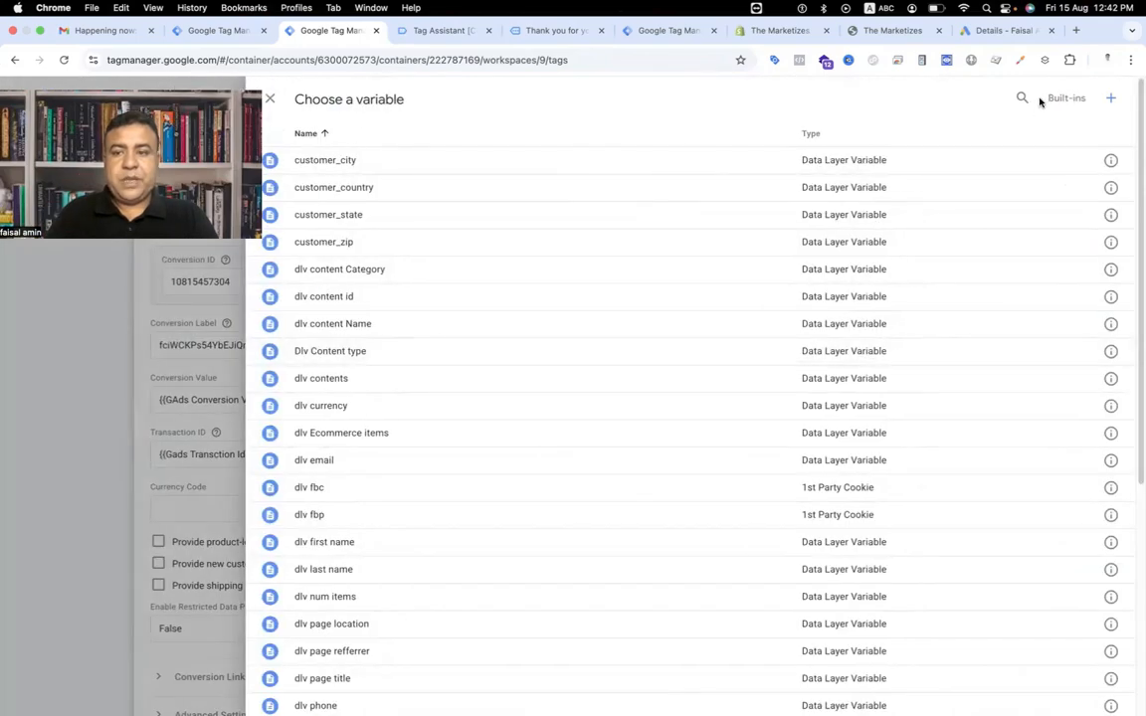
pyautogui.click(1112, 102)
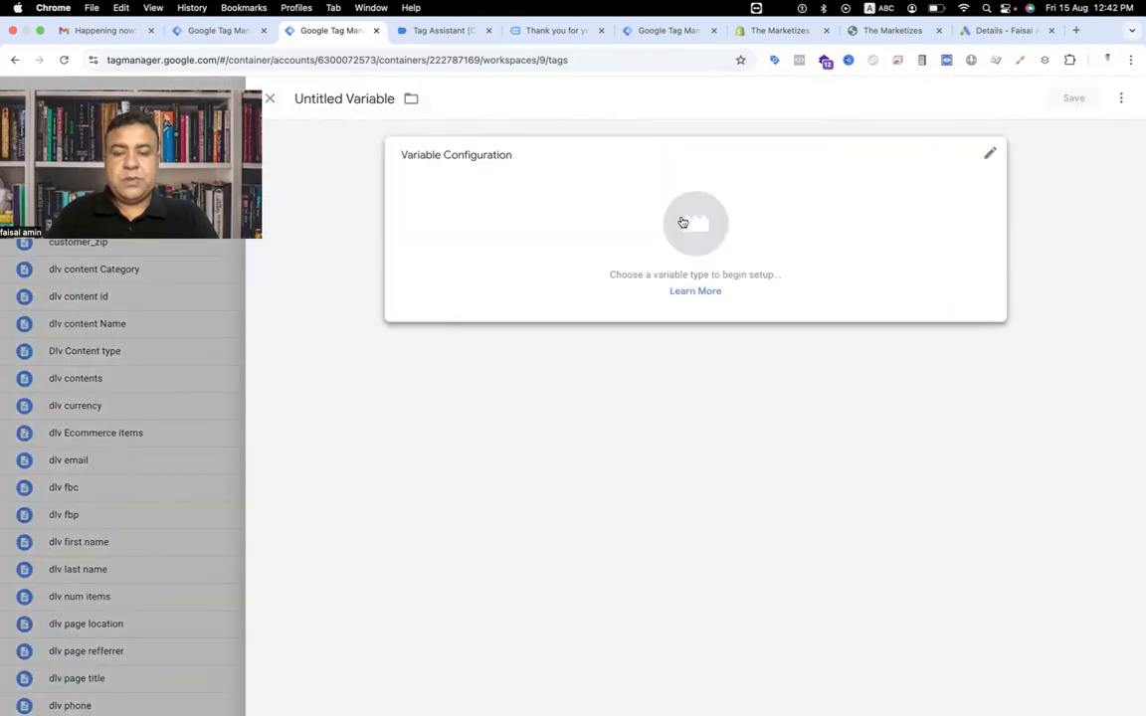
pyautogui.click(680, 223)
pyautogui.click(793, 507)
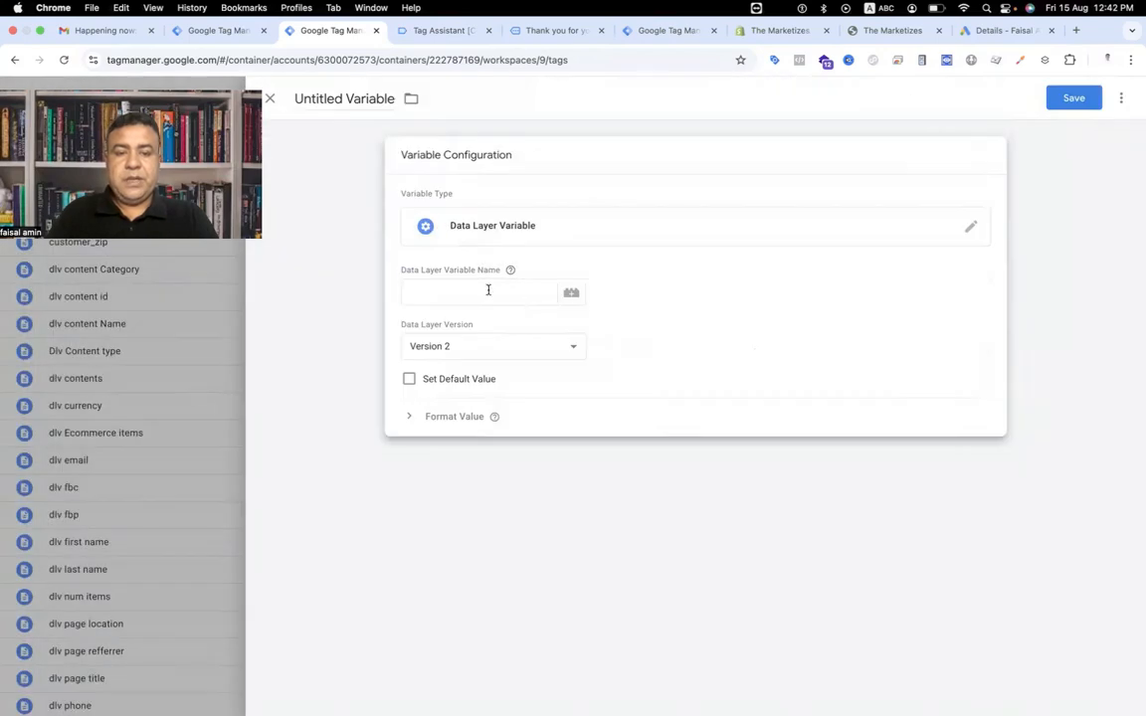
pyautogui.click(487, 290)
pyautogui.write('e')
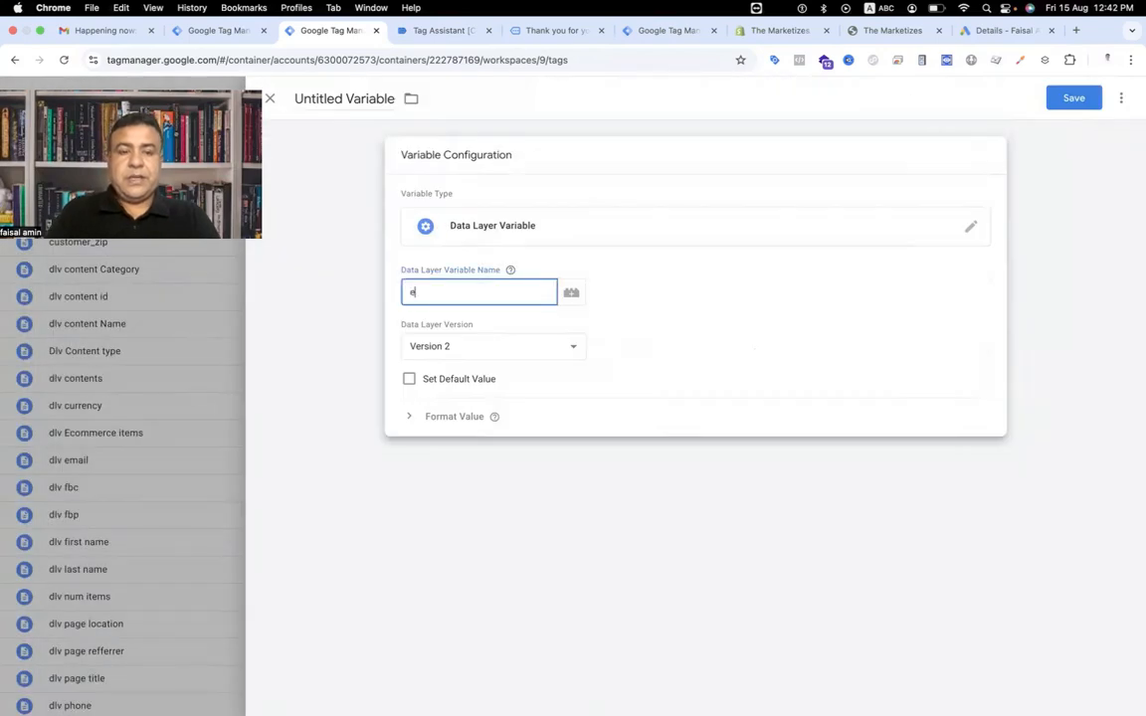
pyautogui.write('commerce')
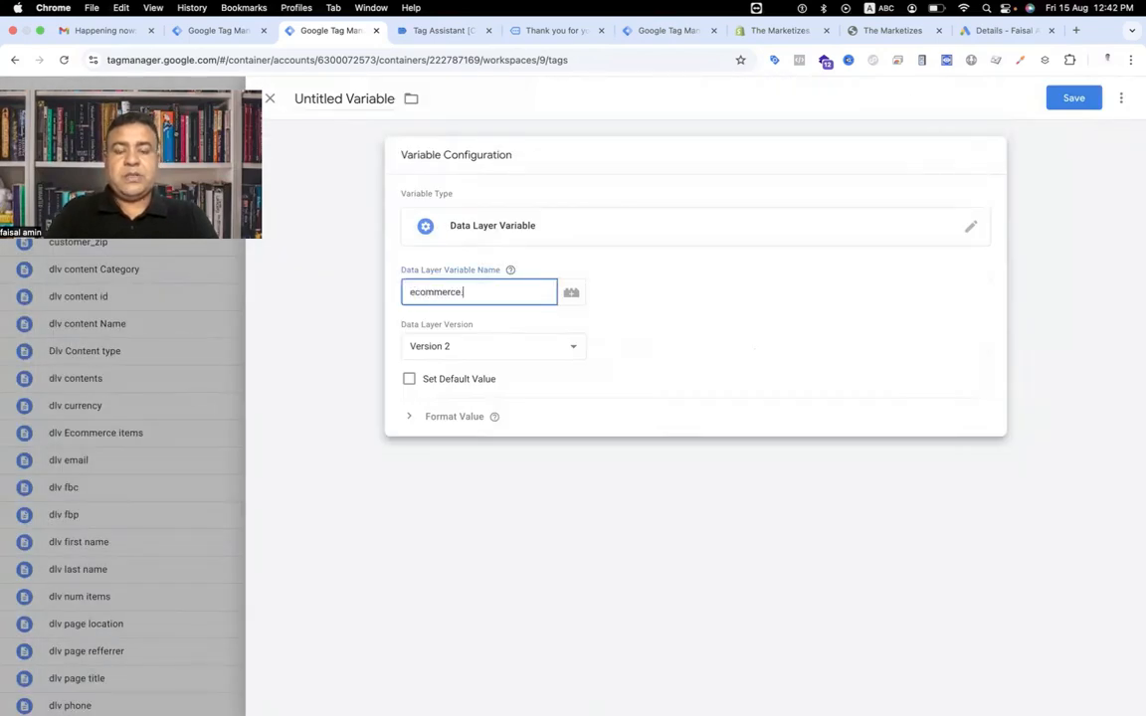
pyautogui.write('.currency')
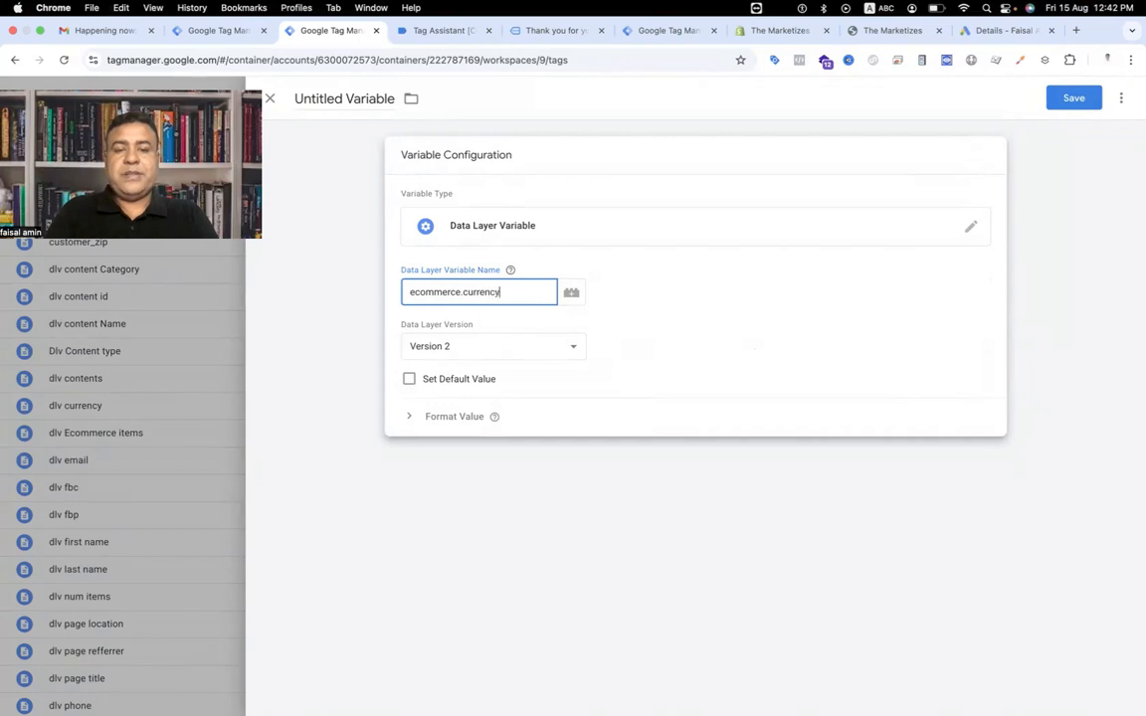
# Name the variable Gads Currency and save it into the tag's Currency Code field.
pyautogui.click(322, 95)
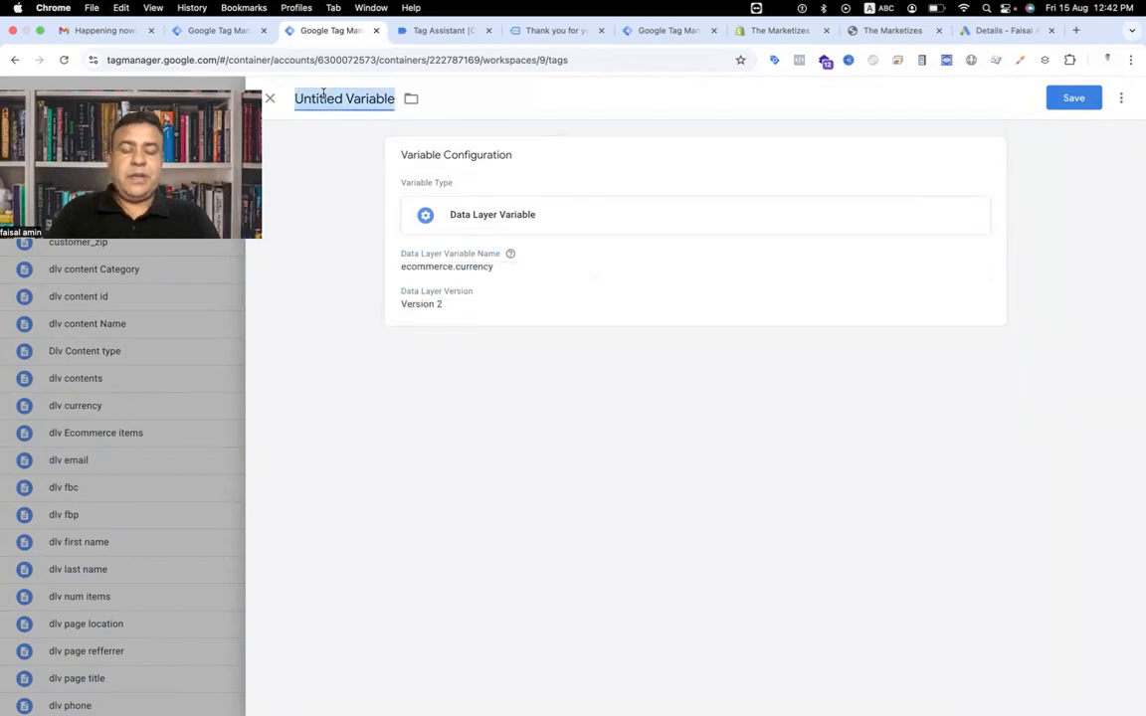
pyautogui.write('Ga')
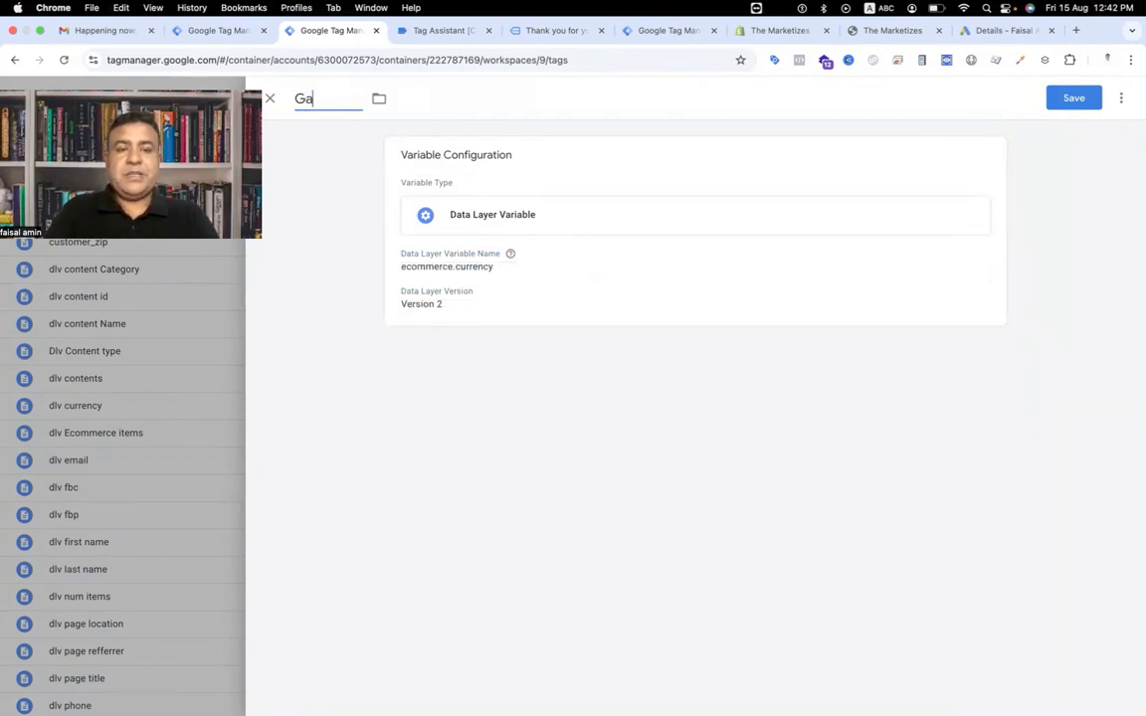
pyautogui.write('ds Currency')
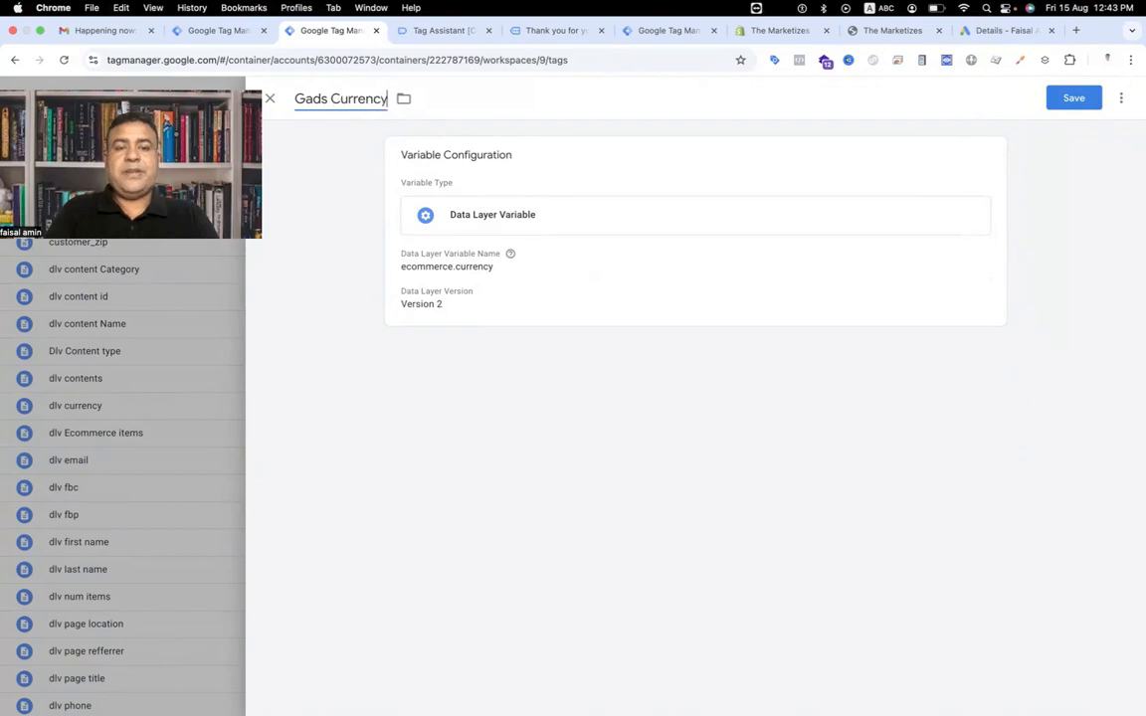
pyautogui.click(1070, 97)
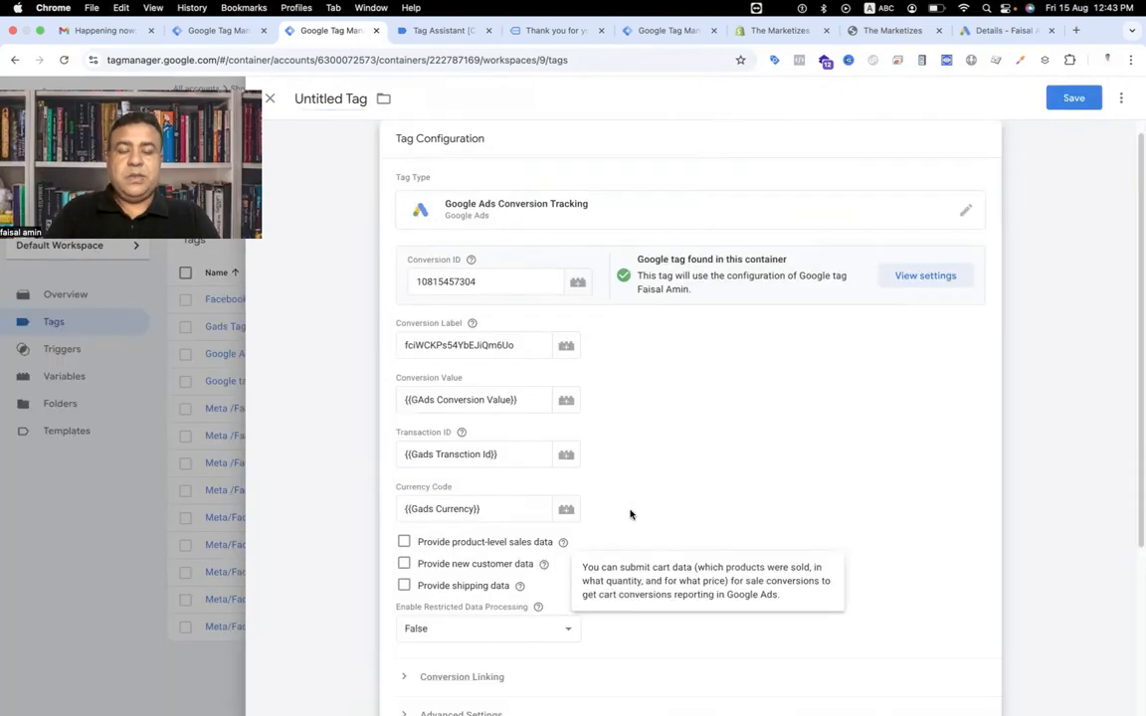
# Enable Provide product-level sales data in the conversion tag.
pyautogui.scroll(-2, 719, 460)
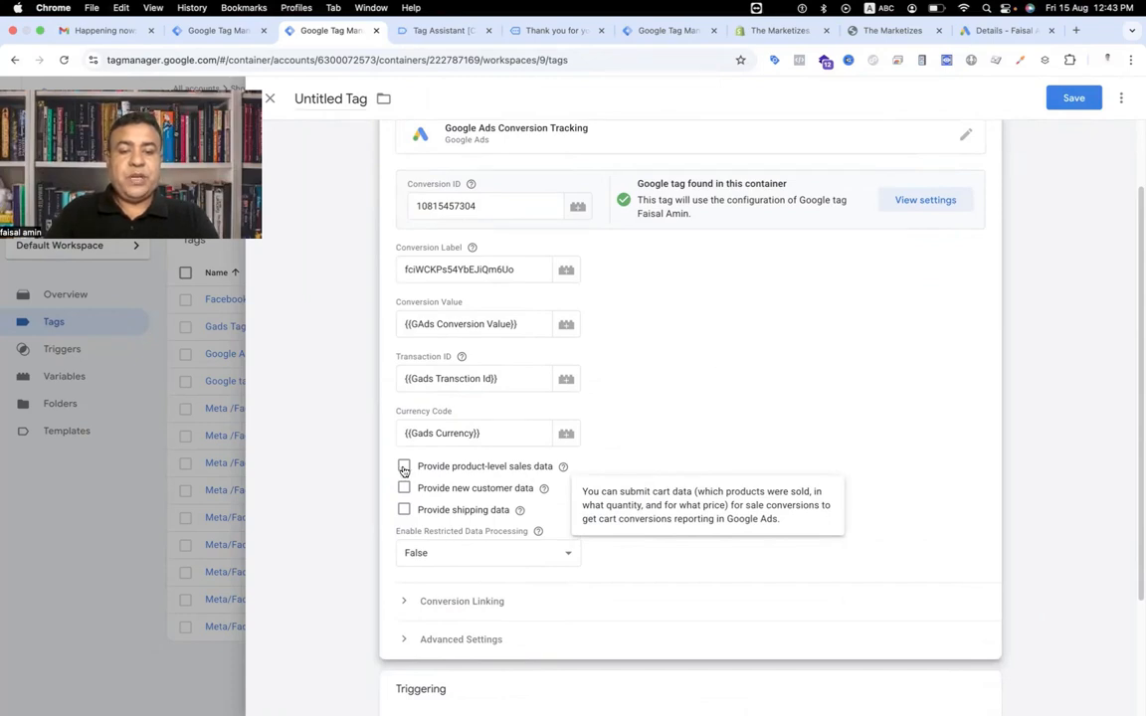
pyautogui.click(404, 466)
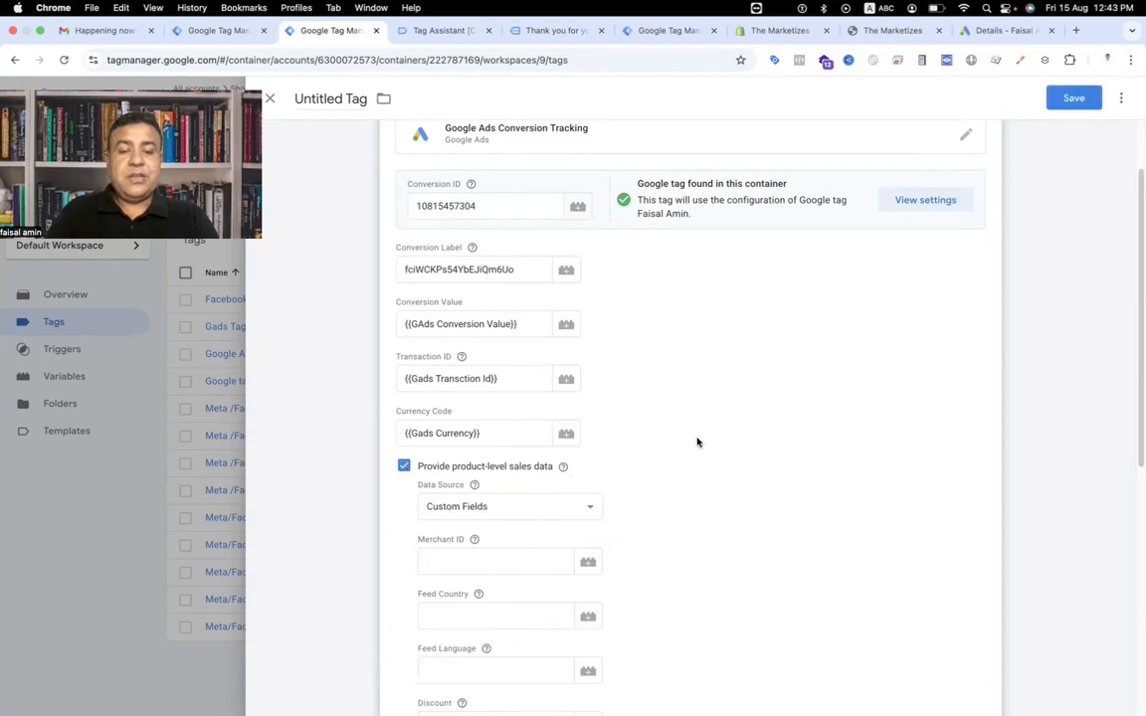
pyautogui.scroll(-1, 698, 441)
pyautogui.scroll(-1, 698, 442)
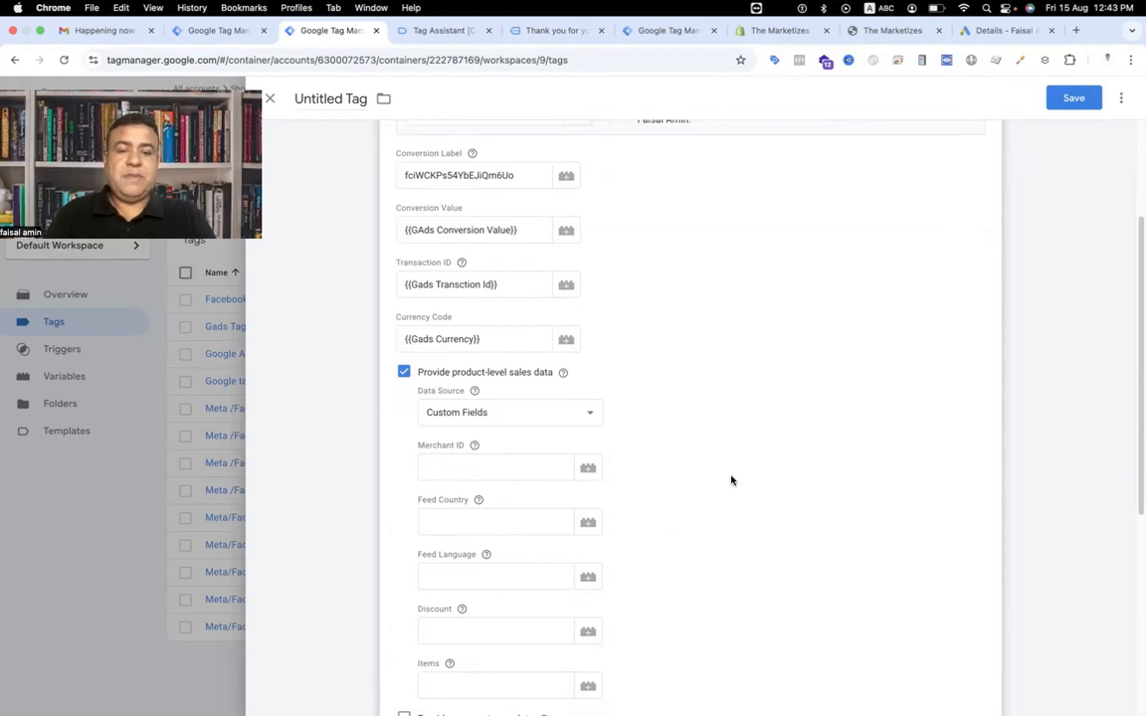
pyautogui.scroll(-3, 731, 481)
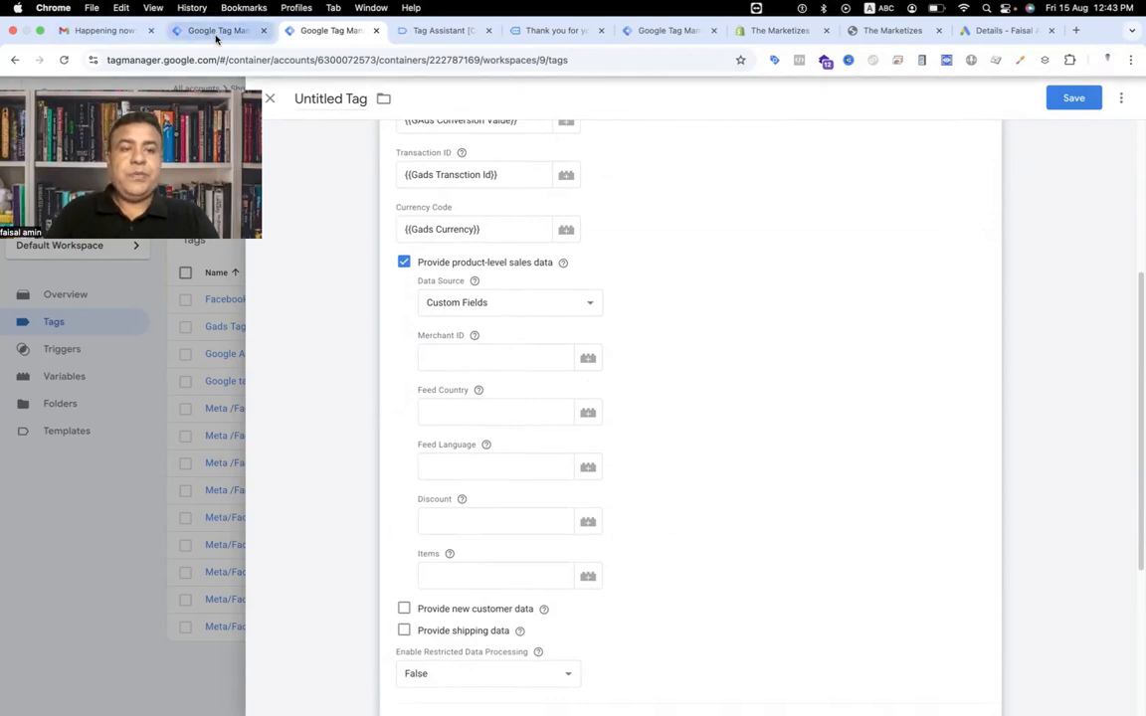
# Start a new Custom JavaScript variable for the tag's Items field.
pyautogui.click(589, 578)
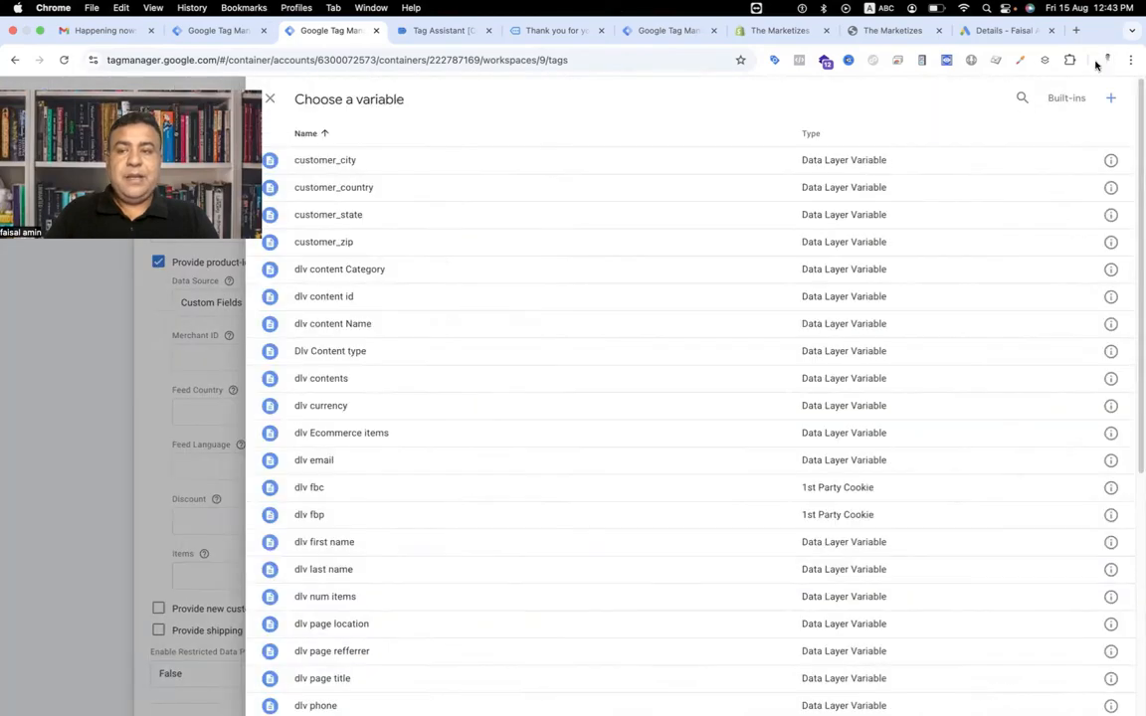
pyautogui.click(1110, 98)
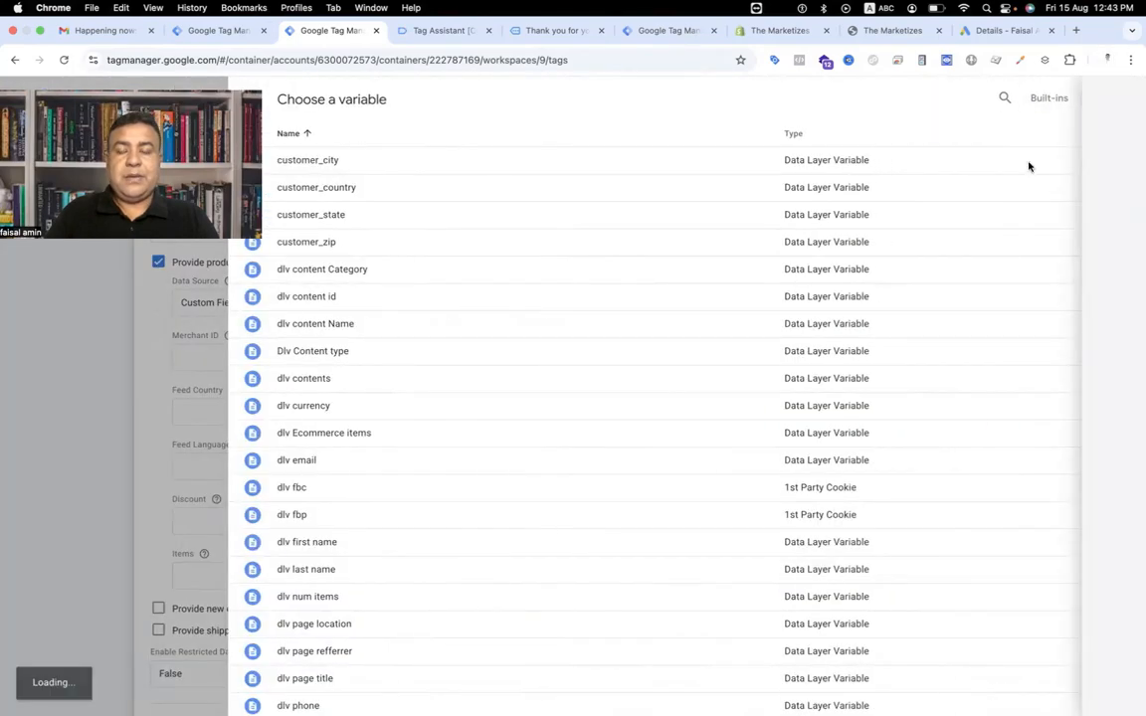
pyautogui.click(683, 245)
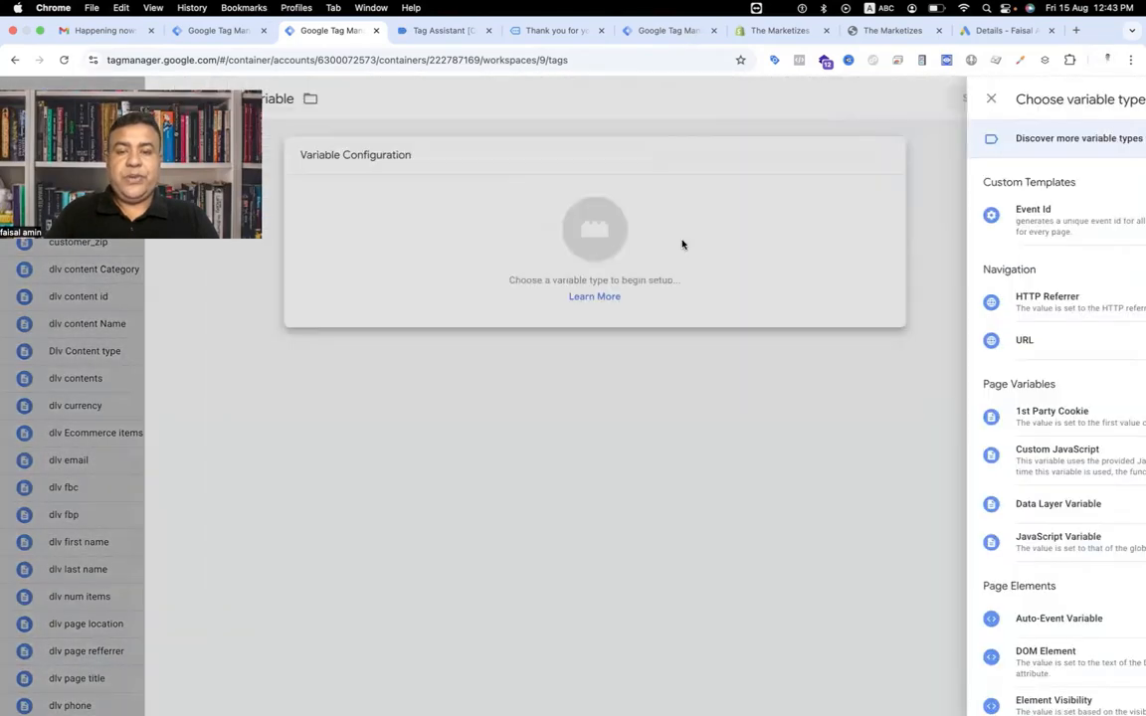
pyautogui.click(839, 450)
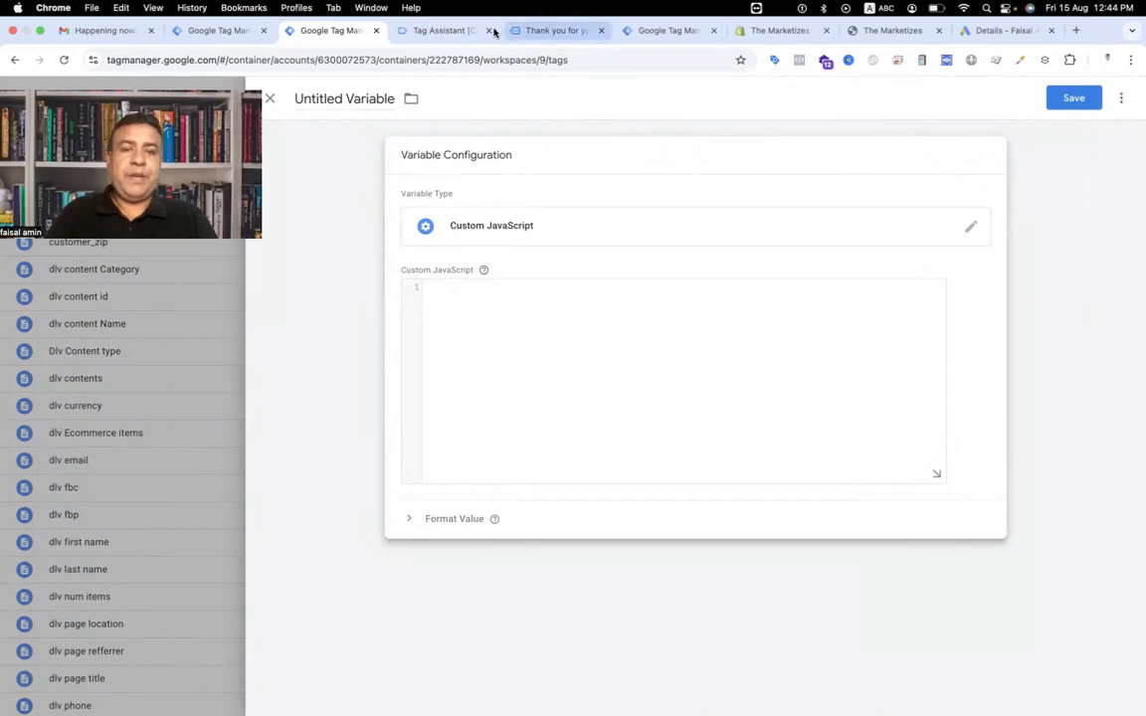
# Examine the items array and its item fields in the purchase data layer.
pyautogui.click(447, 29)
pyautogui.scroll(-2, 225, 441)
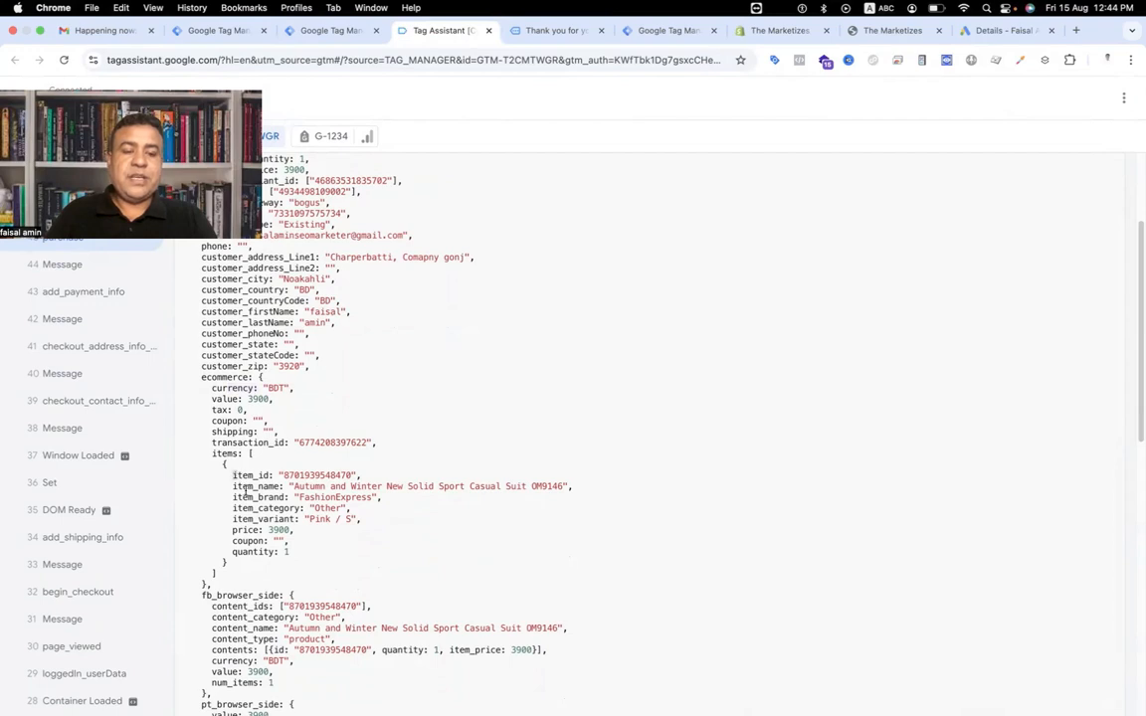
pyautogui.moveTo(236, 477); pyautogui.dragTo(281, 559)
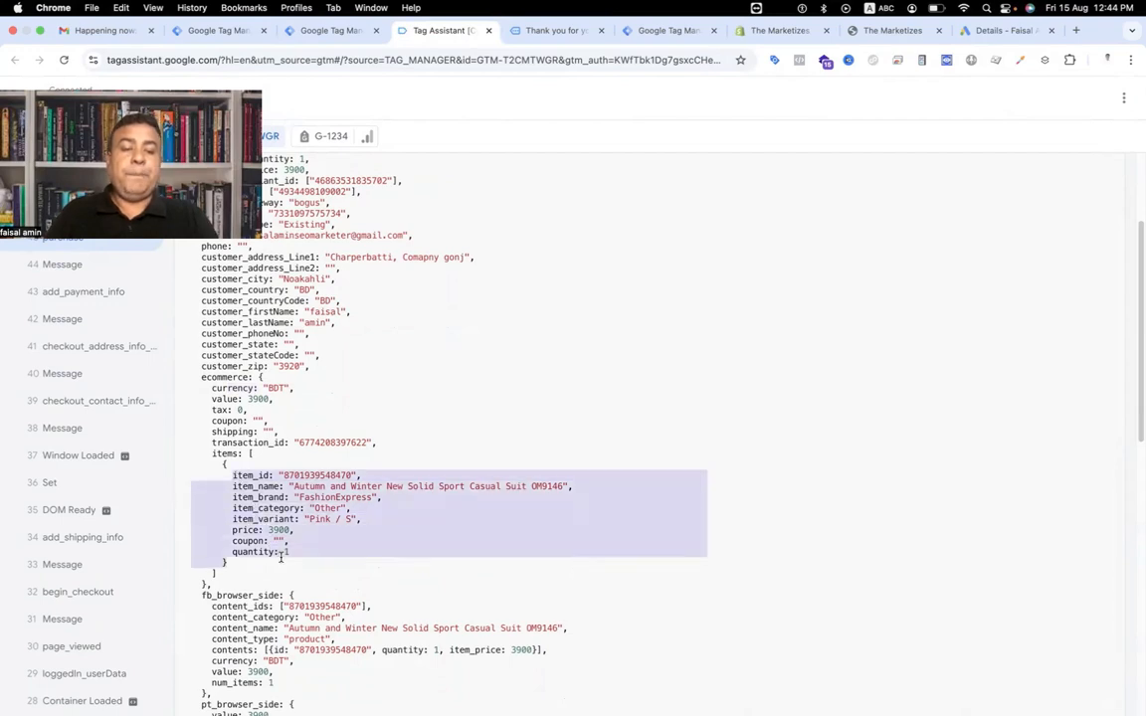
pyautogui.click(282, 559)
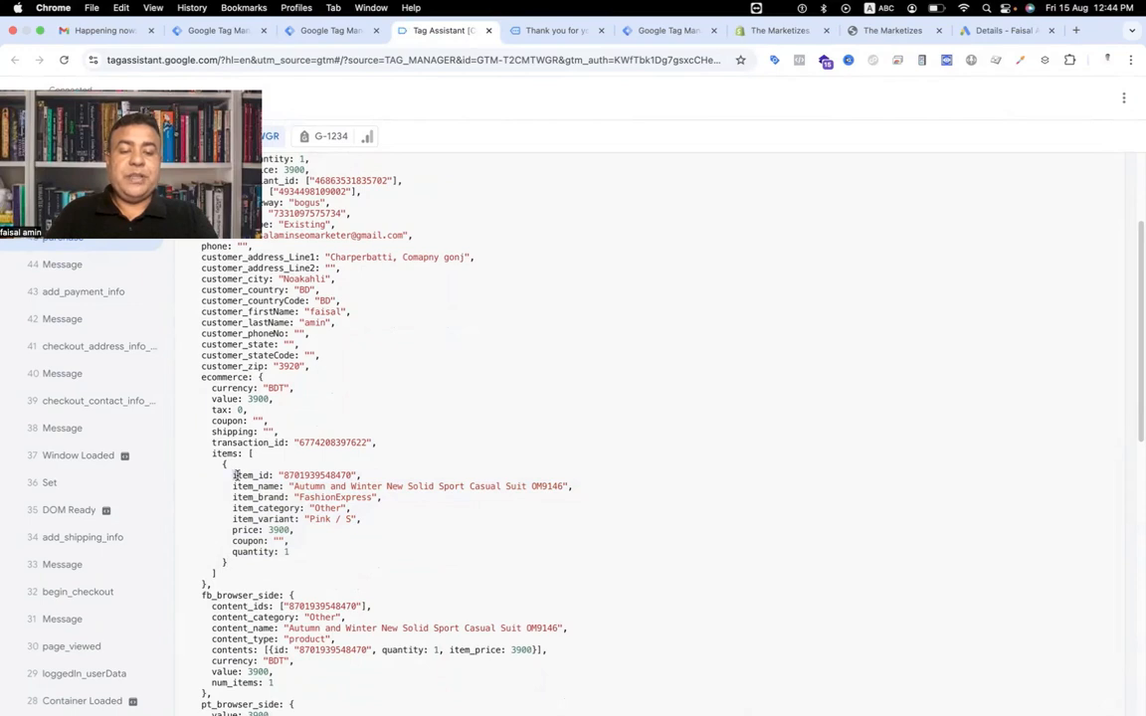
pyautogui.moveTo(236, 476); pyautogui.dragTo(255, 476)
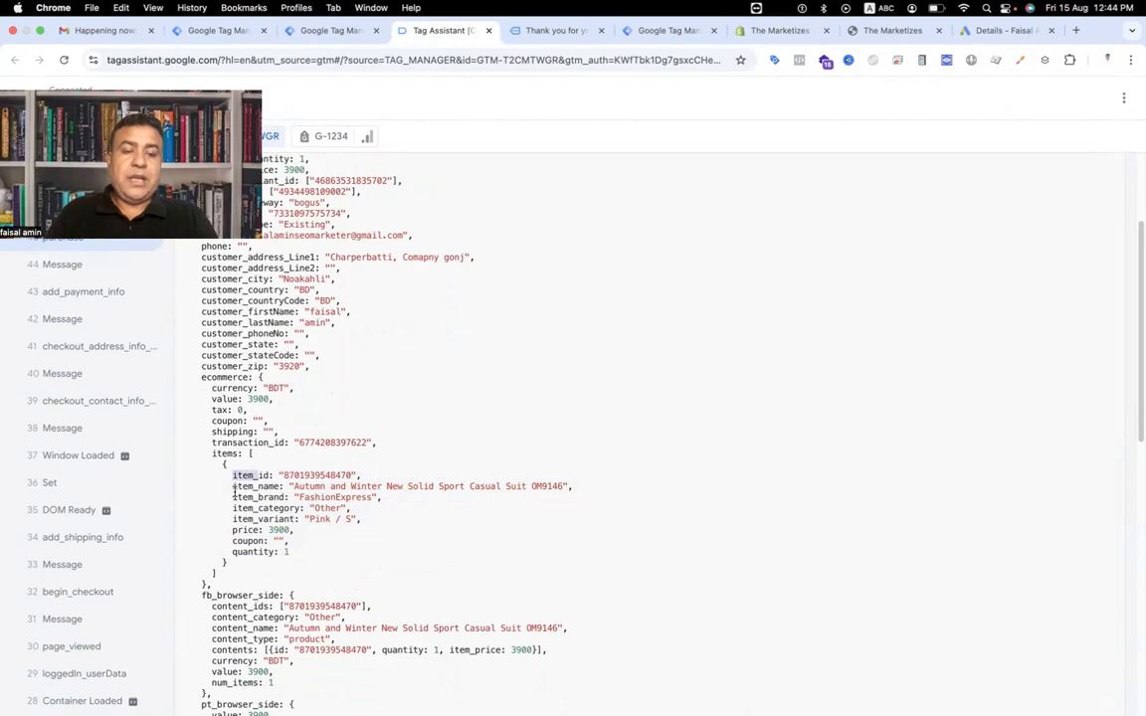
pyautogui.moveTo(234, 513); pyautogui.dragTo(237, 544)
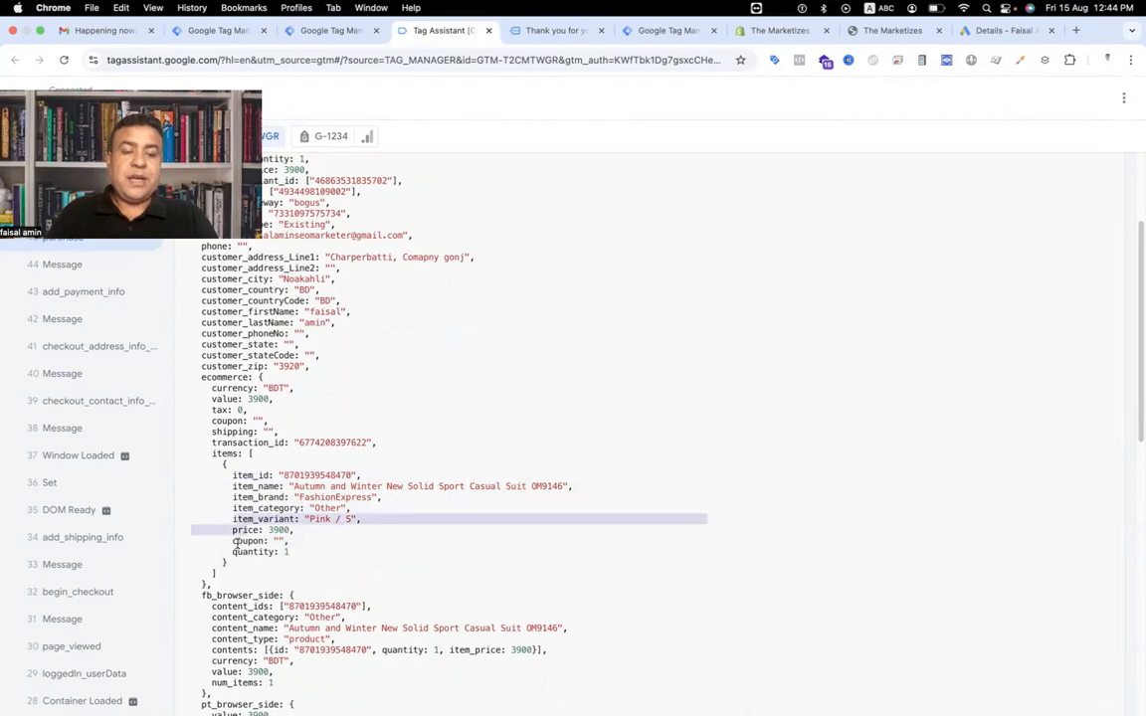
pyautogui.doubleClick(247, 476)
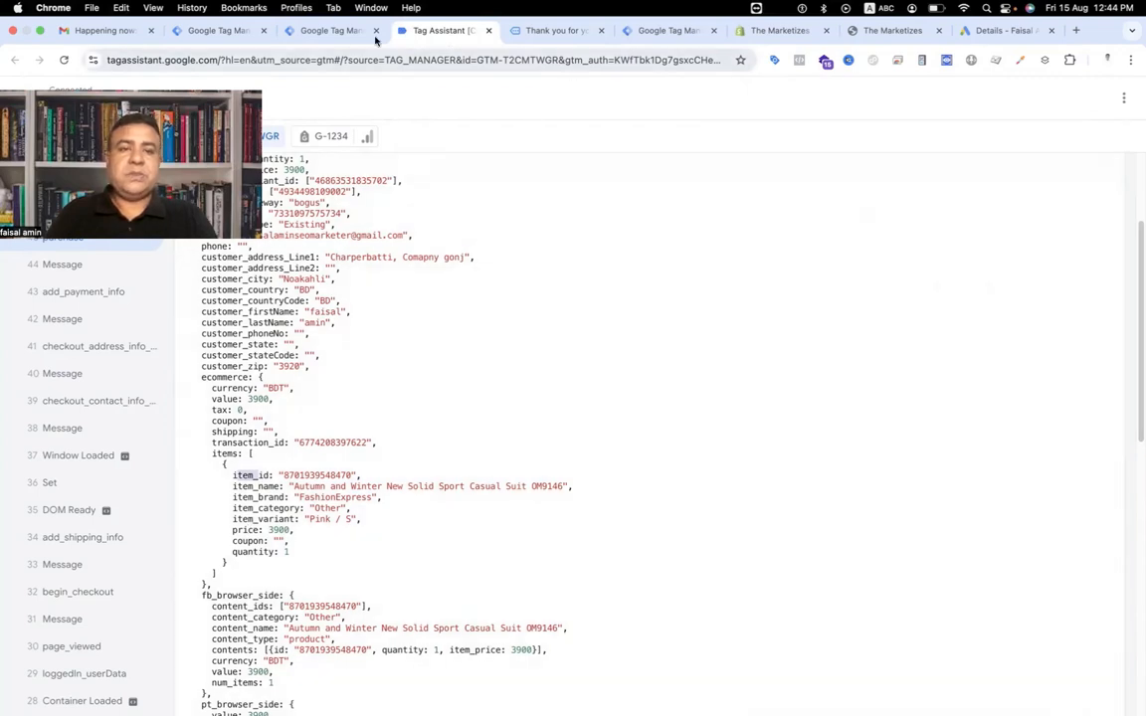
# Paste a script mapping {{Items Array}} to id, price and quantity, name it Gads Array, and save it into Items.
pyautogui.click(328, 30)
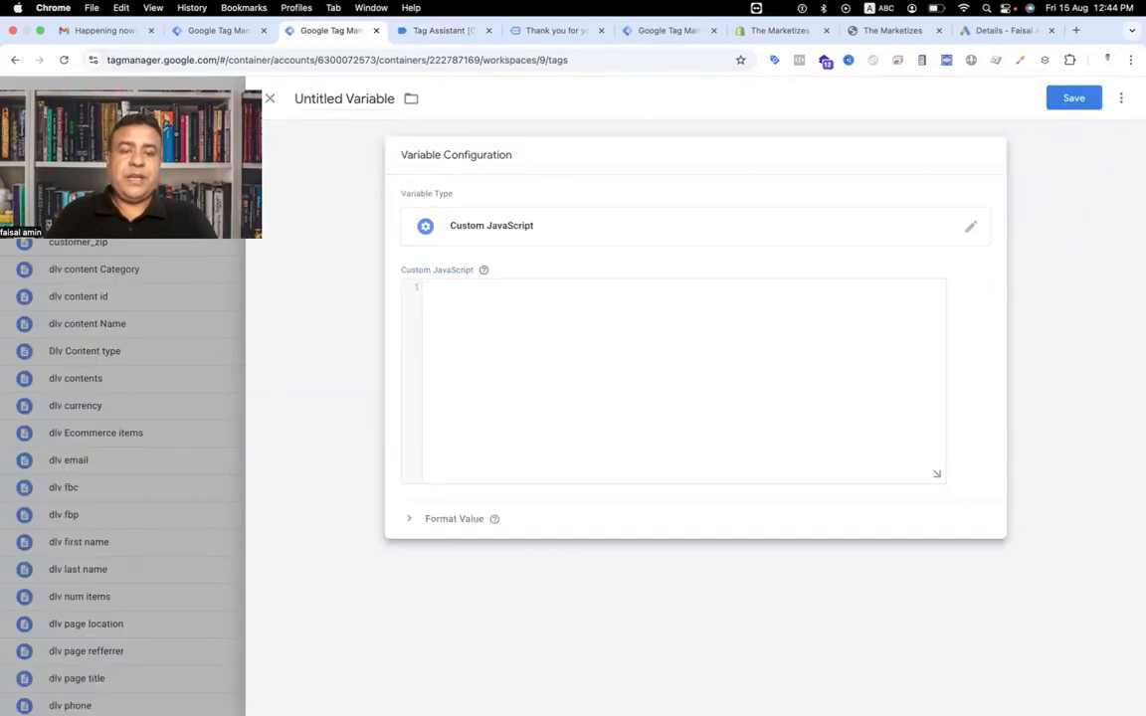
pyautogui.write('function(){ var items = {{Items Array}}; // Items Array  return items.map(function(item){  return { id : item.item_id.toString(), price : parseFloat(item.price), quantity : item.quantity ? parseFloat(item.quantity) : 1 }  }) }')
pyautogui.tripleClick(337, 96)
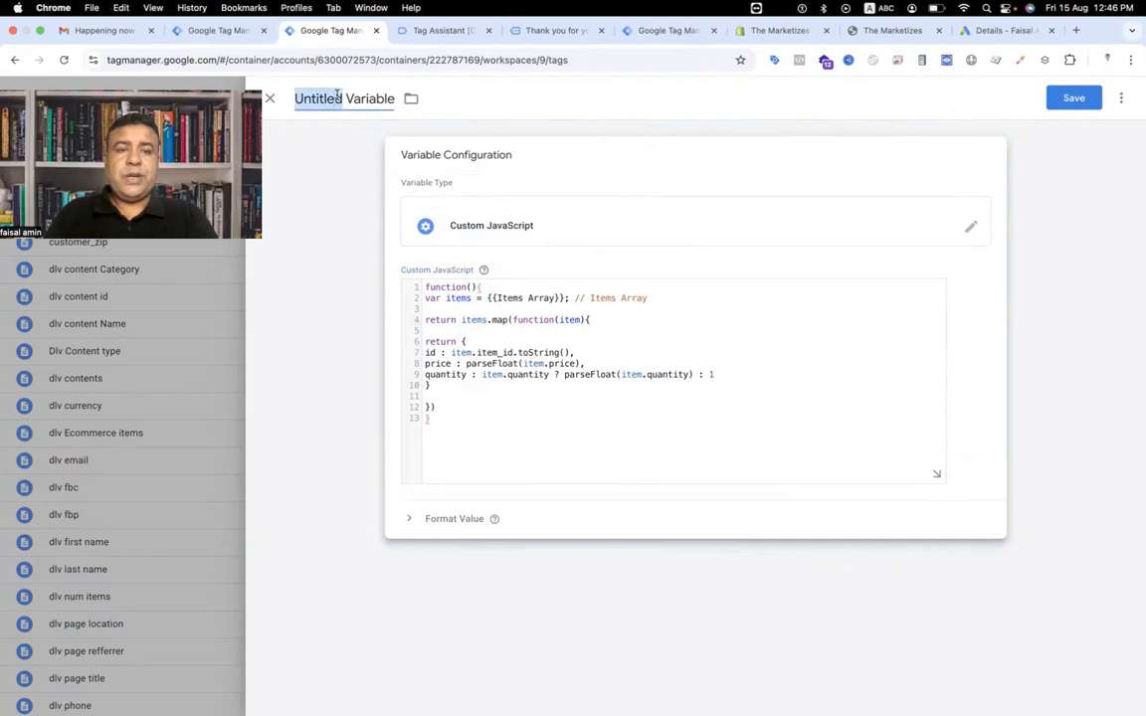
pyautogui.write('Ga')
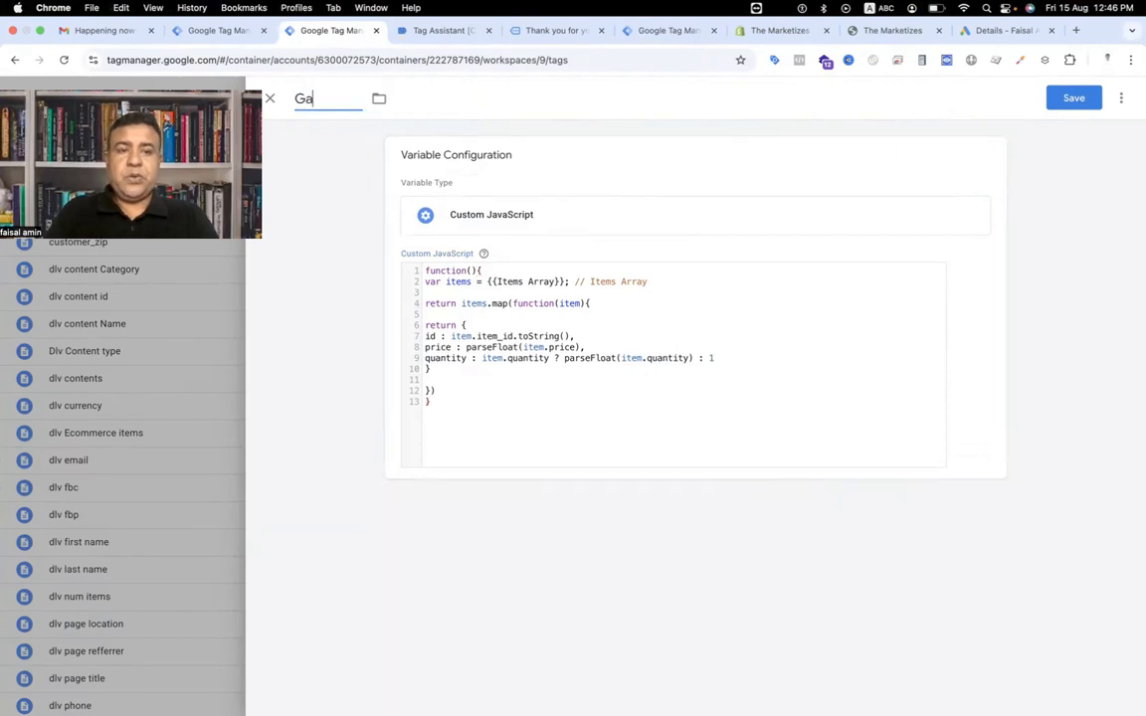
pyautogui.write('ds Array')
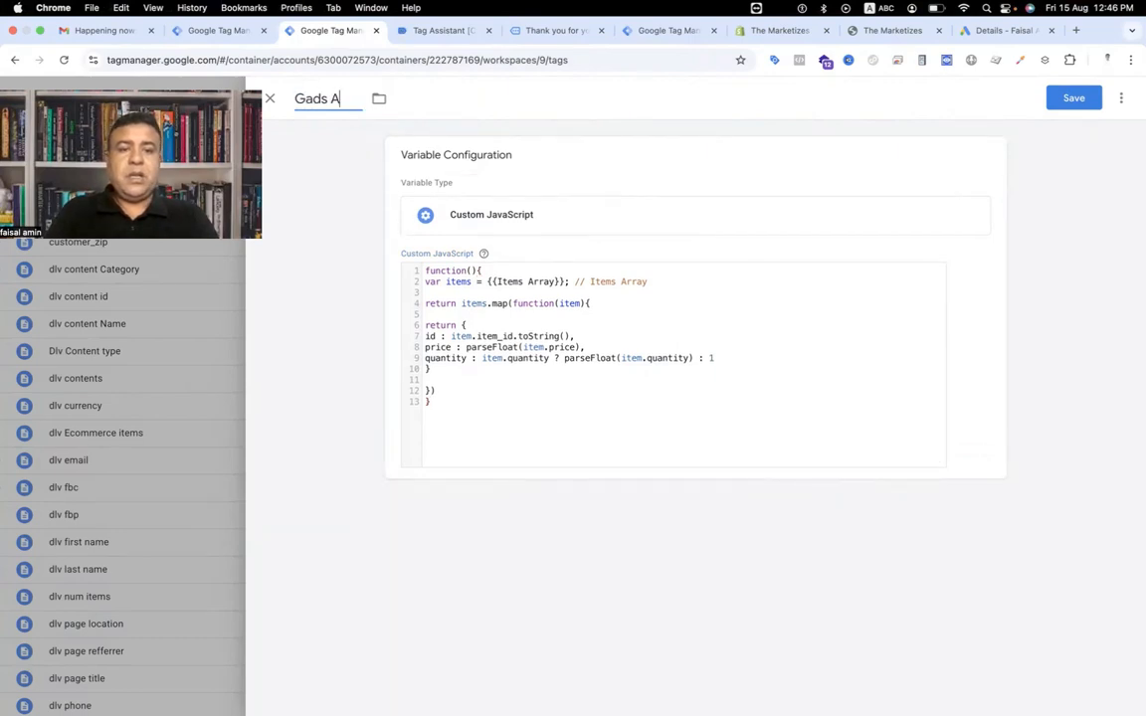
pyautogui.click(1076, 99)
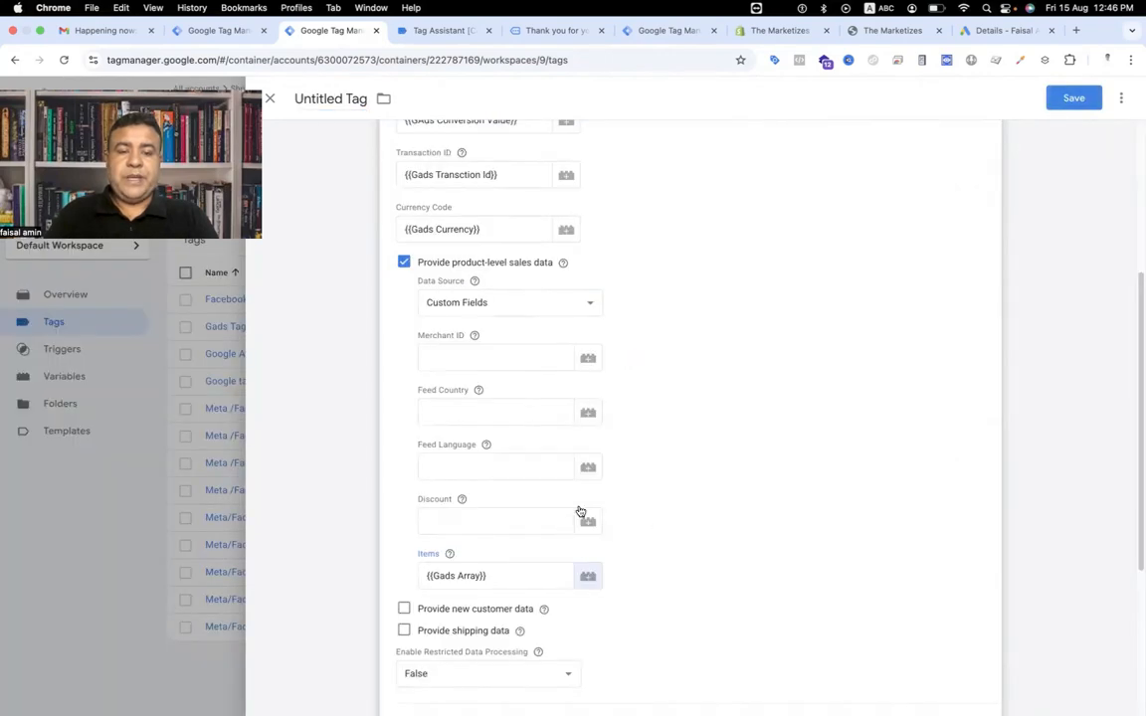
# Enable Provide shipping data in the conversion tag.
pyautogui.scroll(-3, 585, 513)
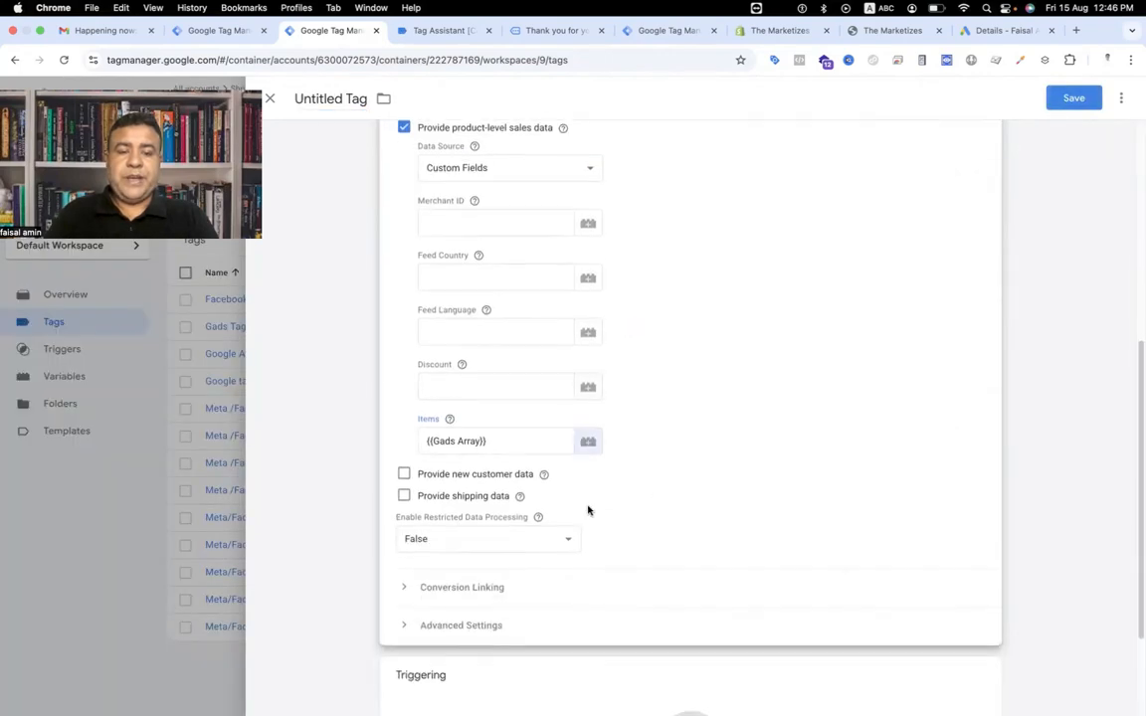
pyautogui.click(403, 497)
pyautogui.scroll(-1, 404, 501)
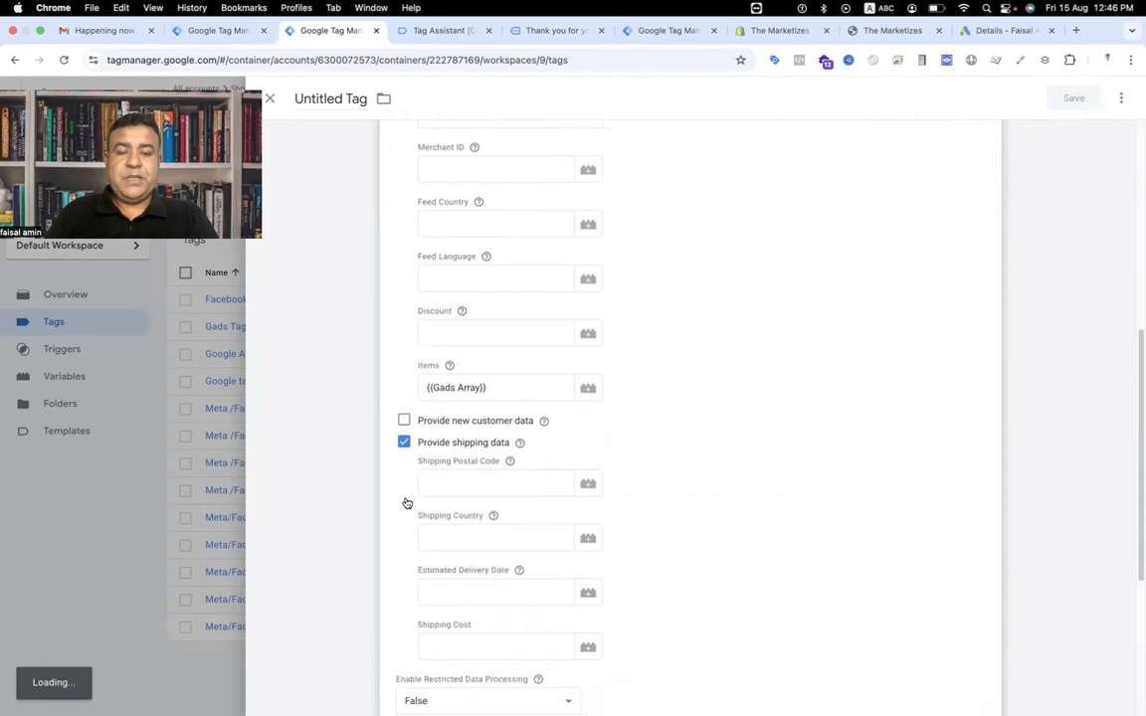
# Copy the customer_zip key name from the purchase event's data layer in Tag Assistant.
pyautogui.scroll(-2, 405, 501)
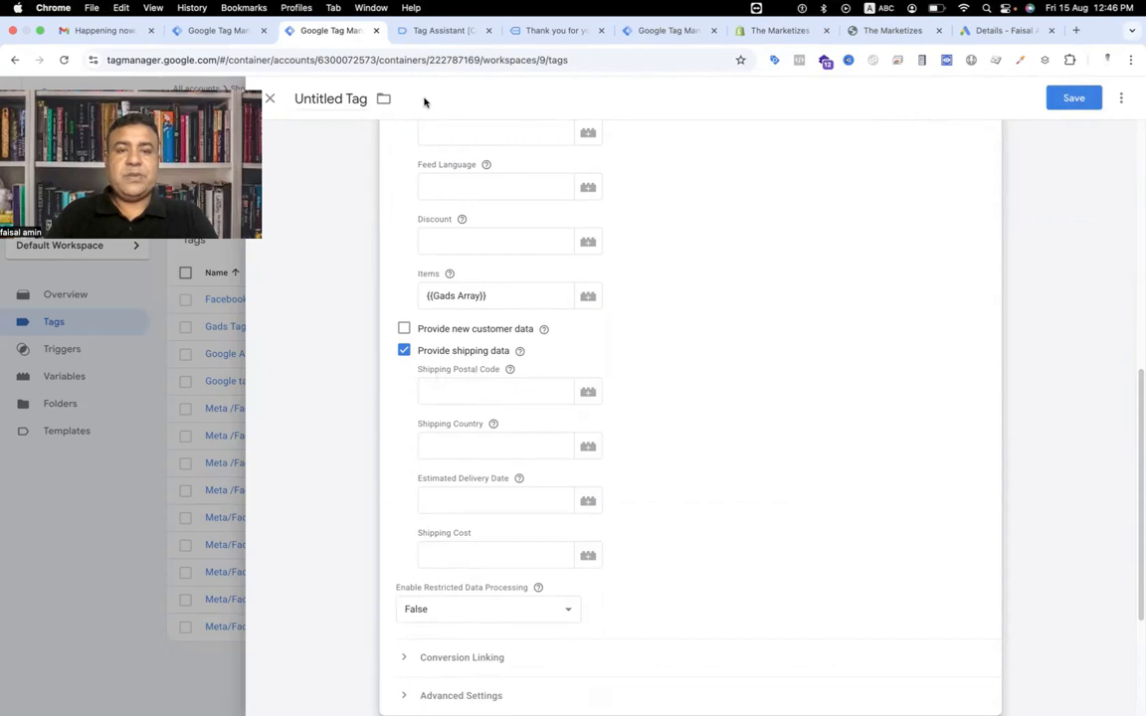
pyautogui.click(438, 31)
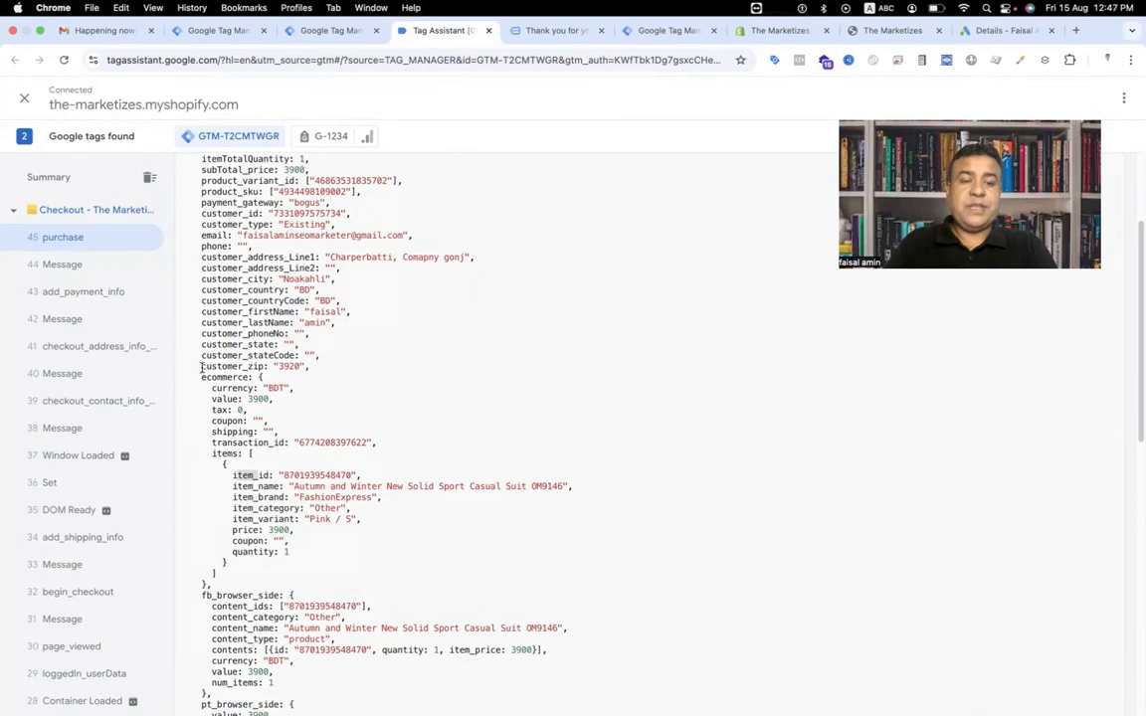
pyautogui.moveTo(201, 368); pyautogui.dragTo(257, 367)
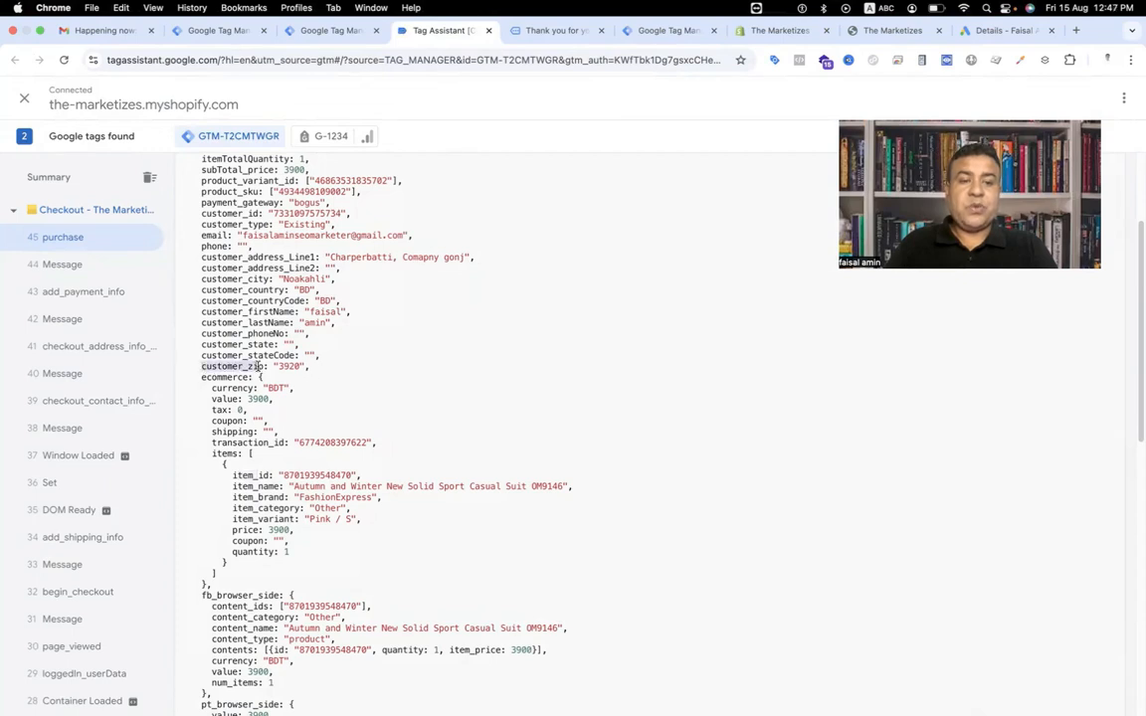
pyautogui.scroll(3, 251, 347)
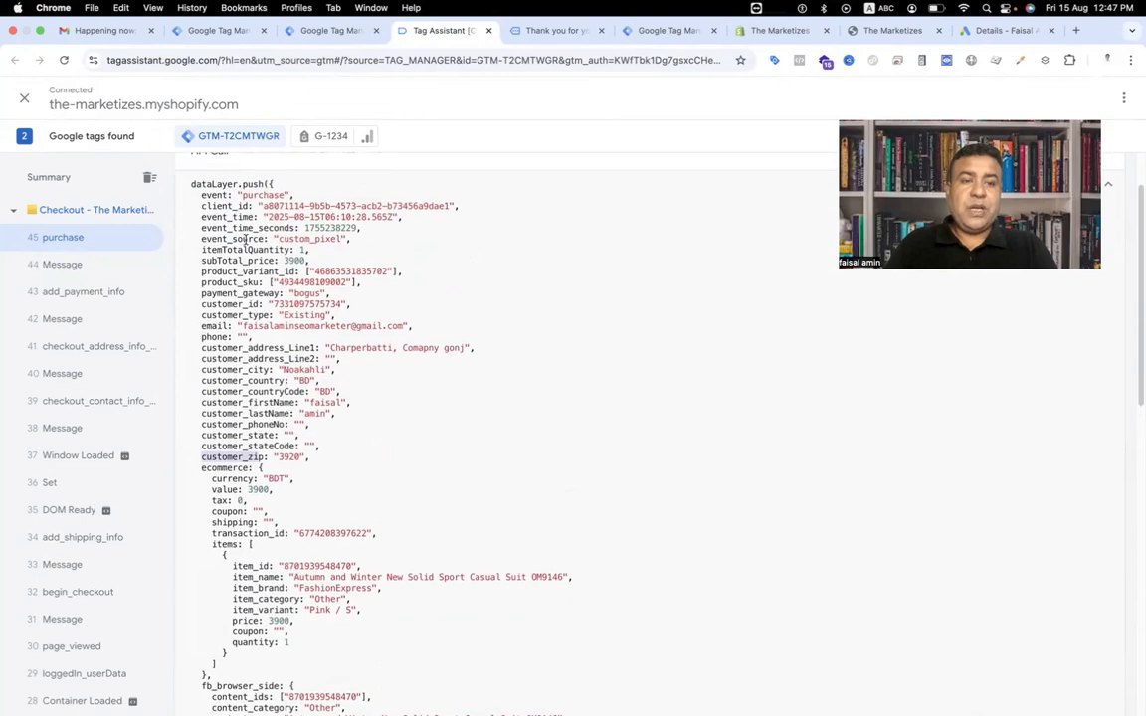
pyautogui.click(202, 457)
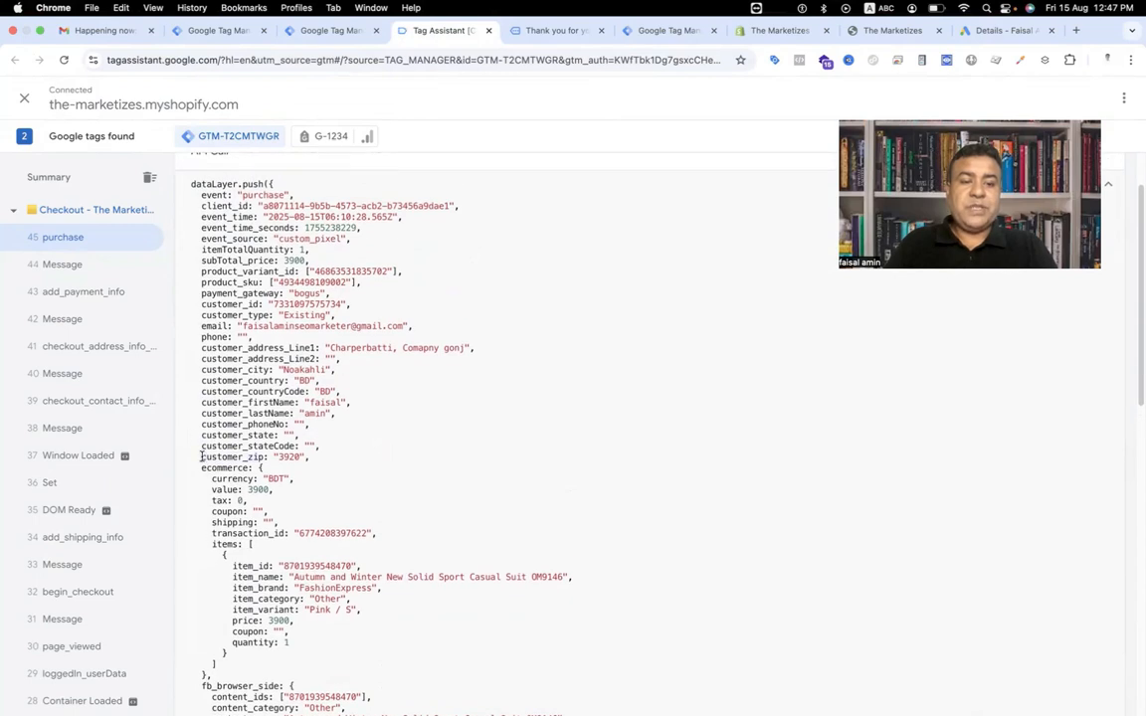
pyautogui.moveTo(202, 457); pyautogui.dragTo(258, 456)
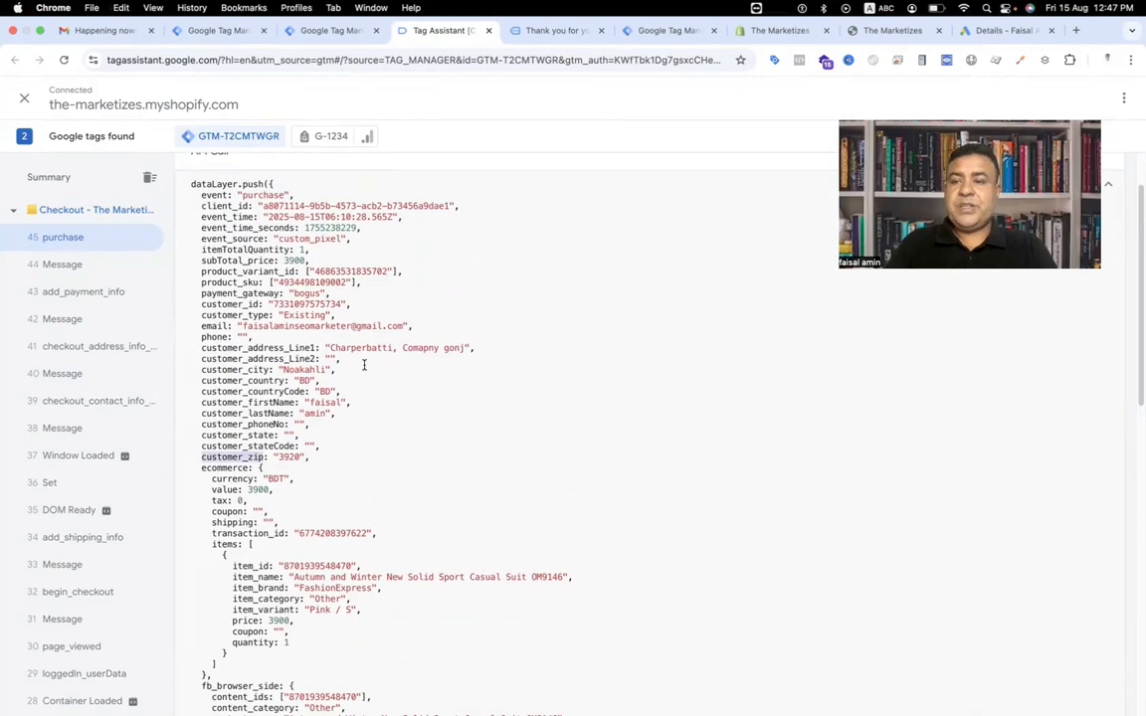
# Create a Data Layer Variable for customer_zip named Gads Postal Code and save it into the Shipping Postal Code field.
pyautogui.click(323, 38)
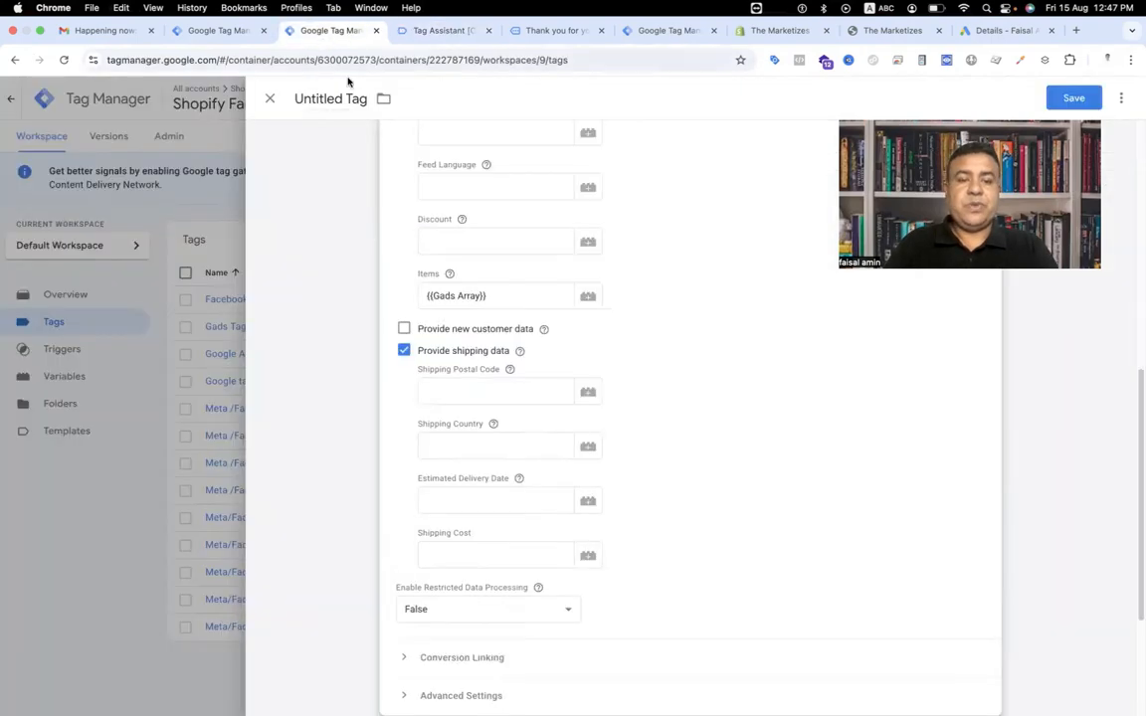
pyautogui.click(588, 394)
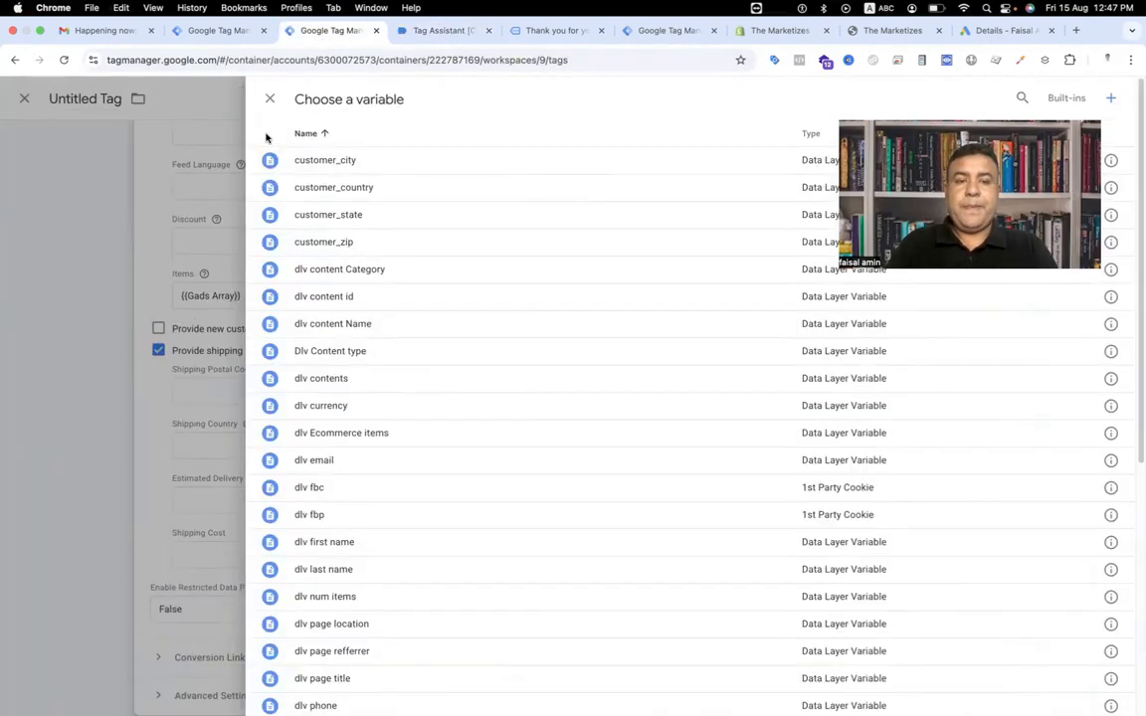
pyautogui.click(1108, 100)
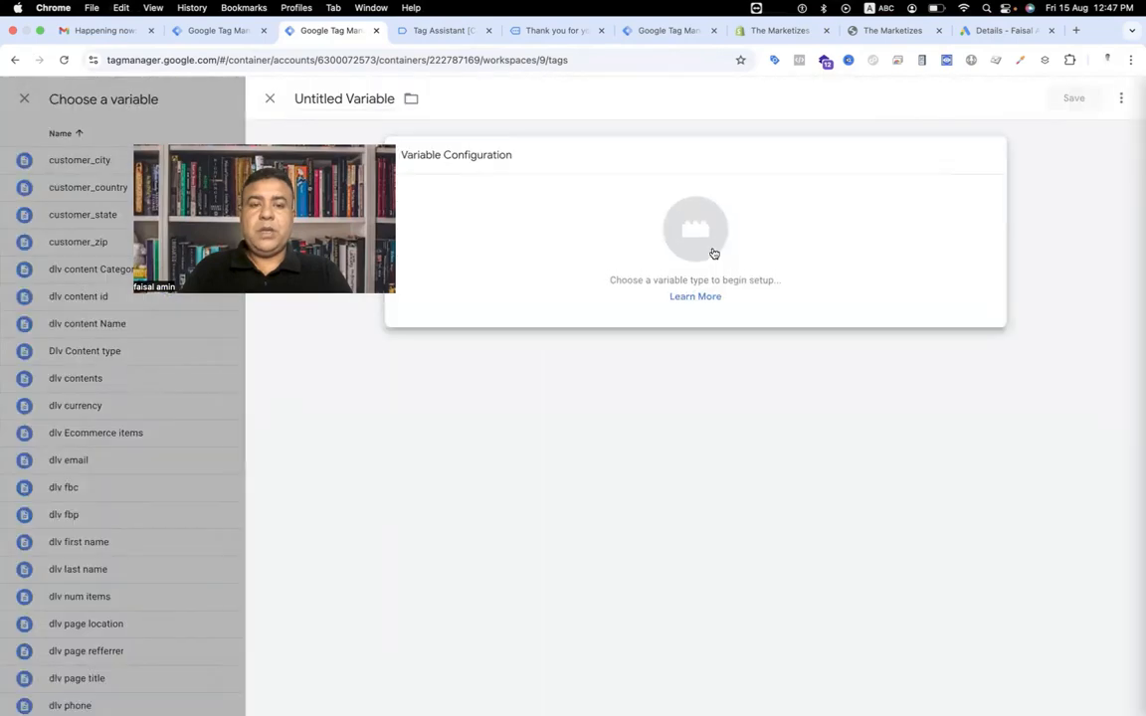
pyautogui.click(935, 249)
pyautogui.click(820, 508)
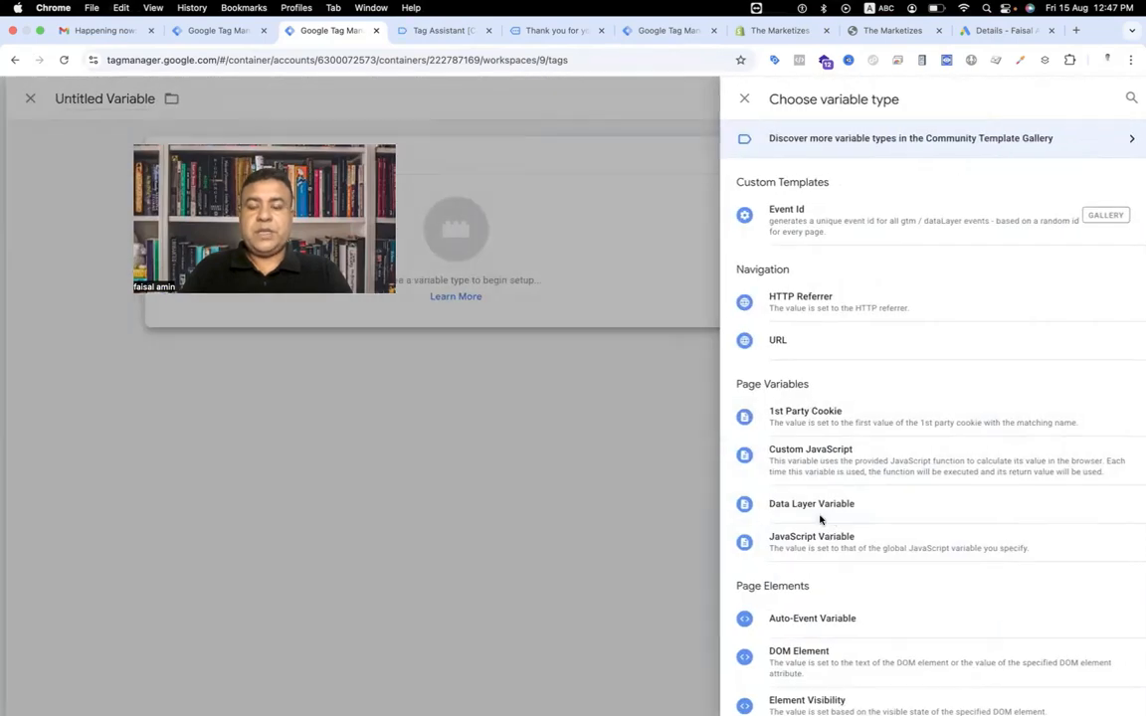
pyautogui.click(475, 290)
pyautogui.write('customer_zip')
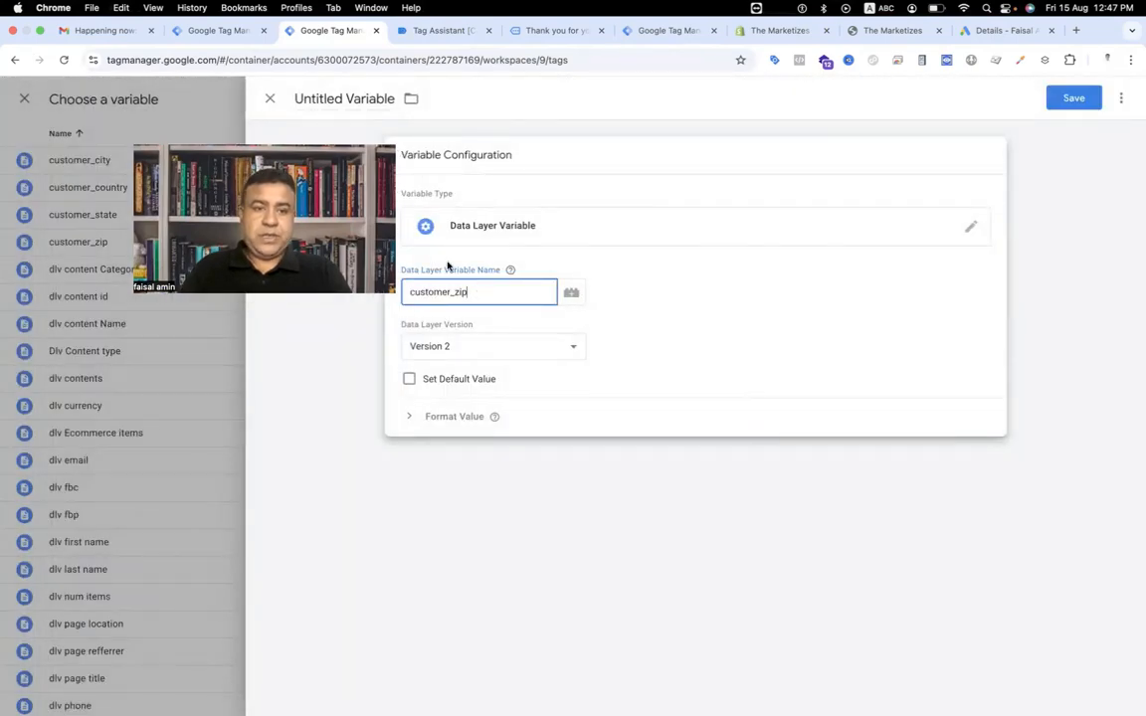
pyautogui.click(343, 99)
pyautogui.press('BackSpace')
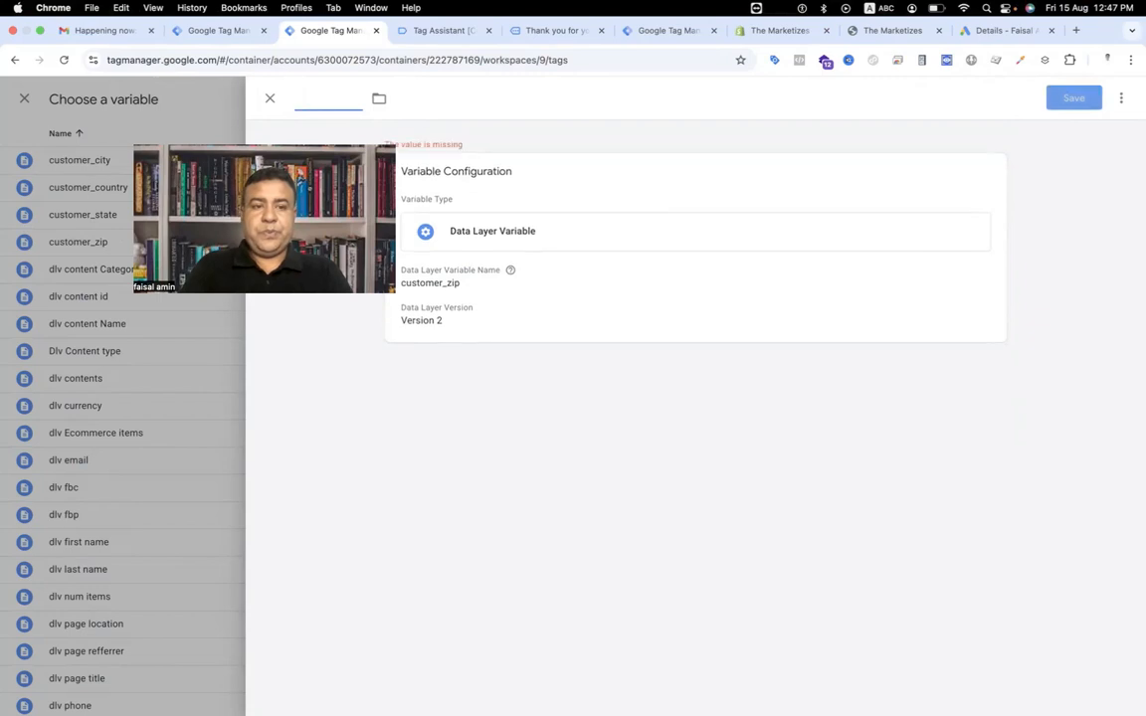
pyautogui.write('Gads Postal Code')
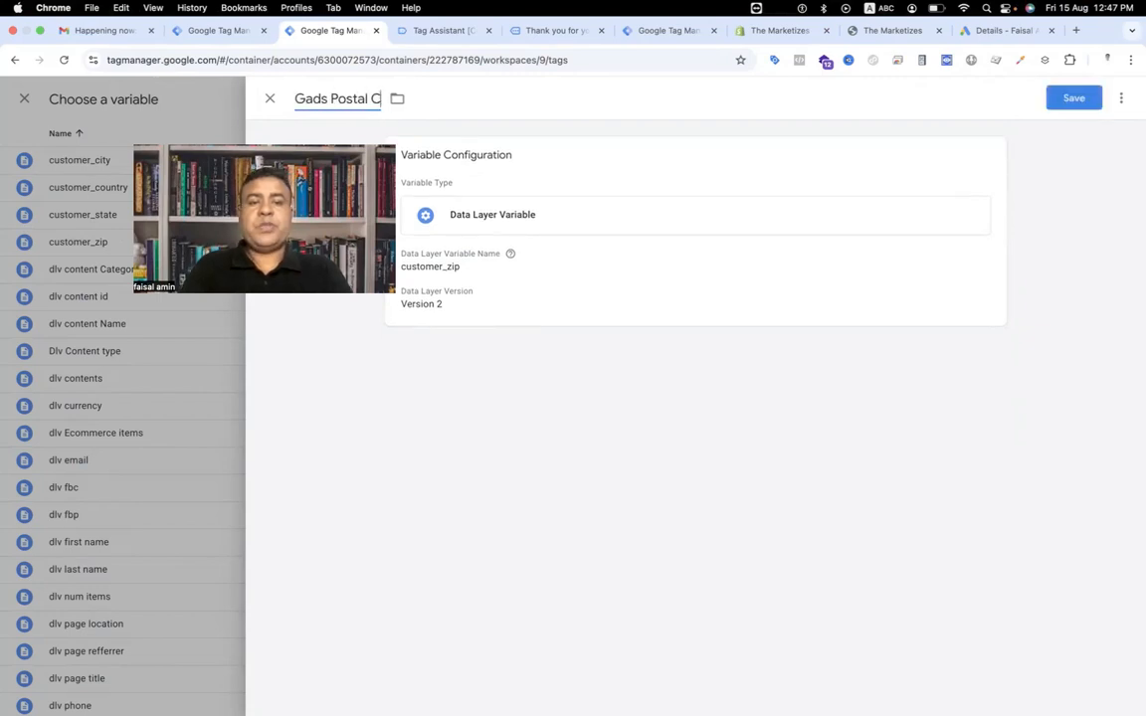
pyautogui.click(1073, 98)
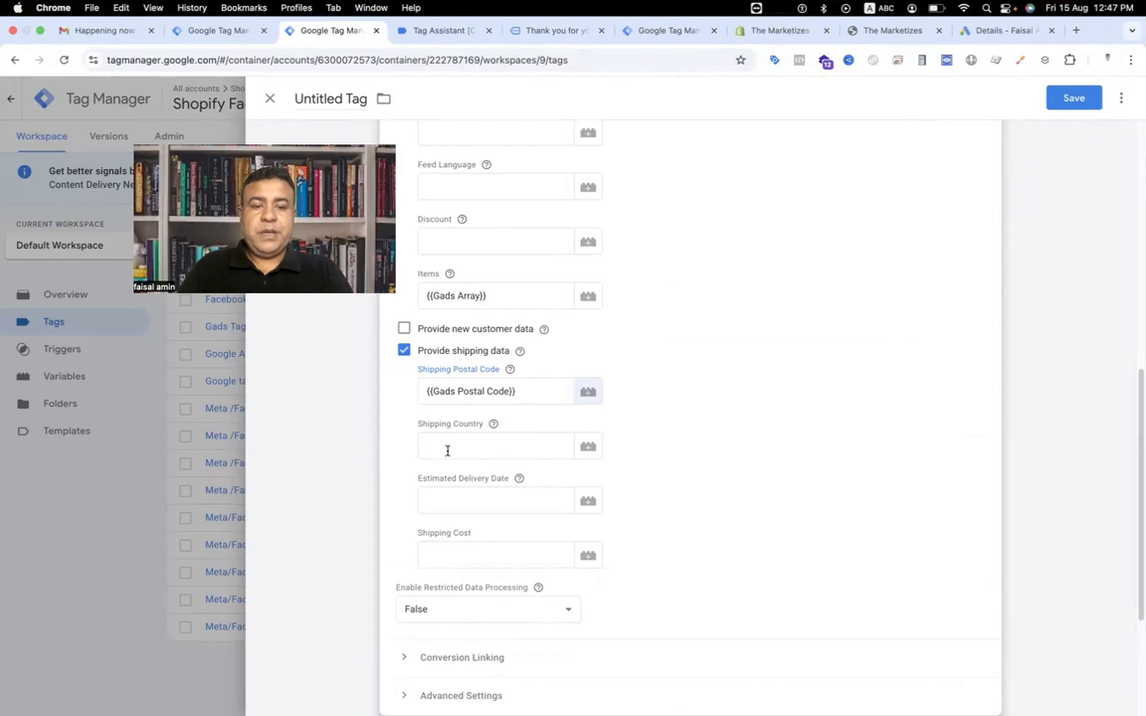
# Copy the customer_country key name from the purchase data layer and return to the tag.
pyautogui.click(442, 31)
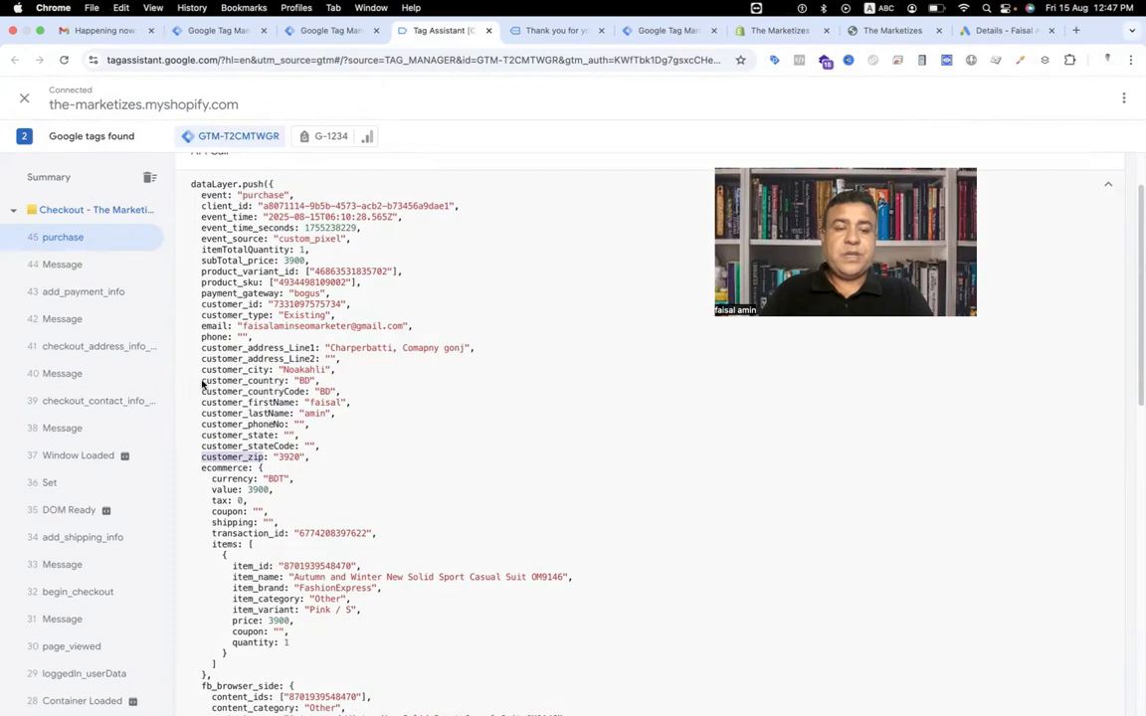
pyautogui.moveTo(202, 381); pyautogui.dragTo(282, 381)
pyautogui.press('super+c')
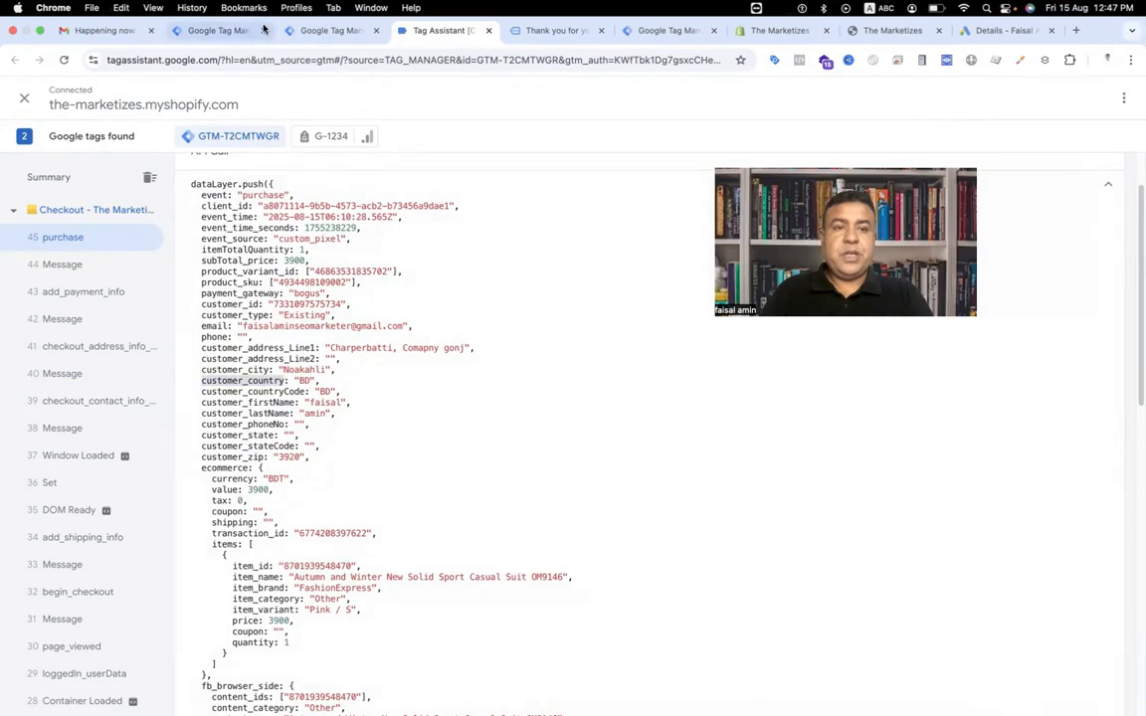
pyautogui.click(219, 30)
pyautogui.click(329, 30)
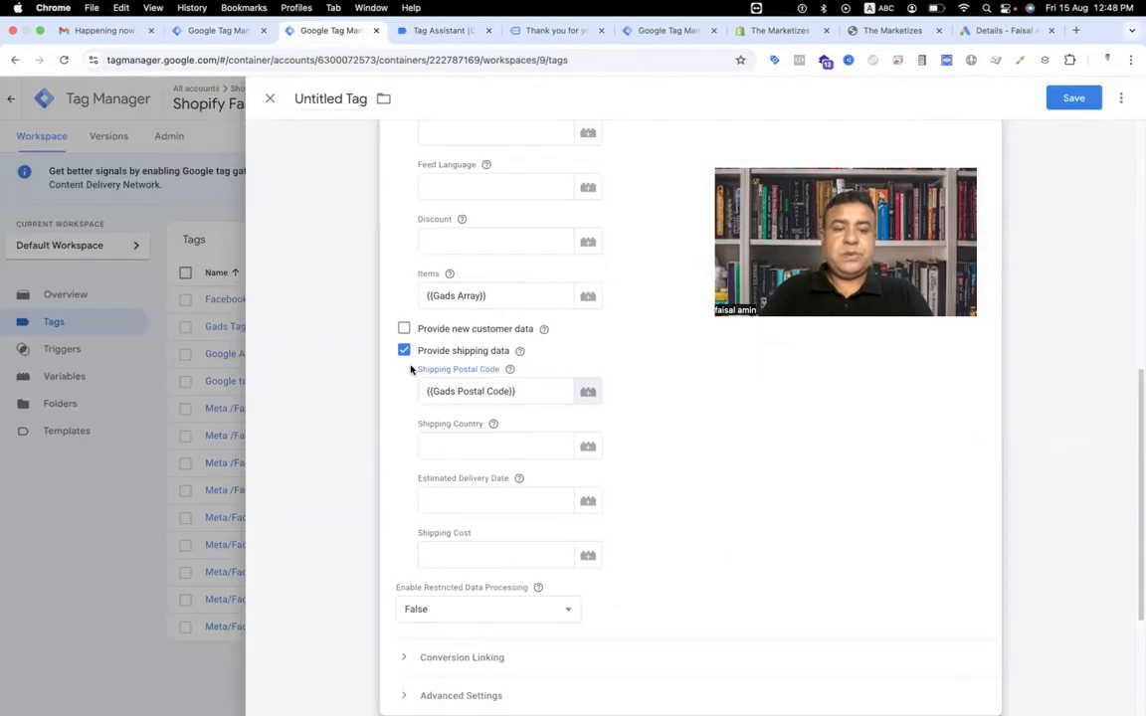
# Create a Data Layer Variable for customer_country named Gads customer country and save it into the Shipping Country field.
pyautogui.click(588, 445)
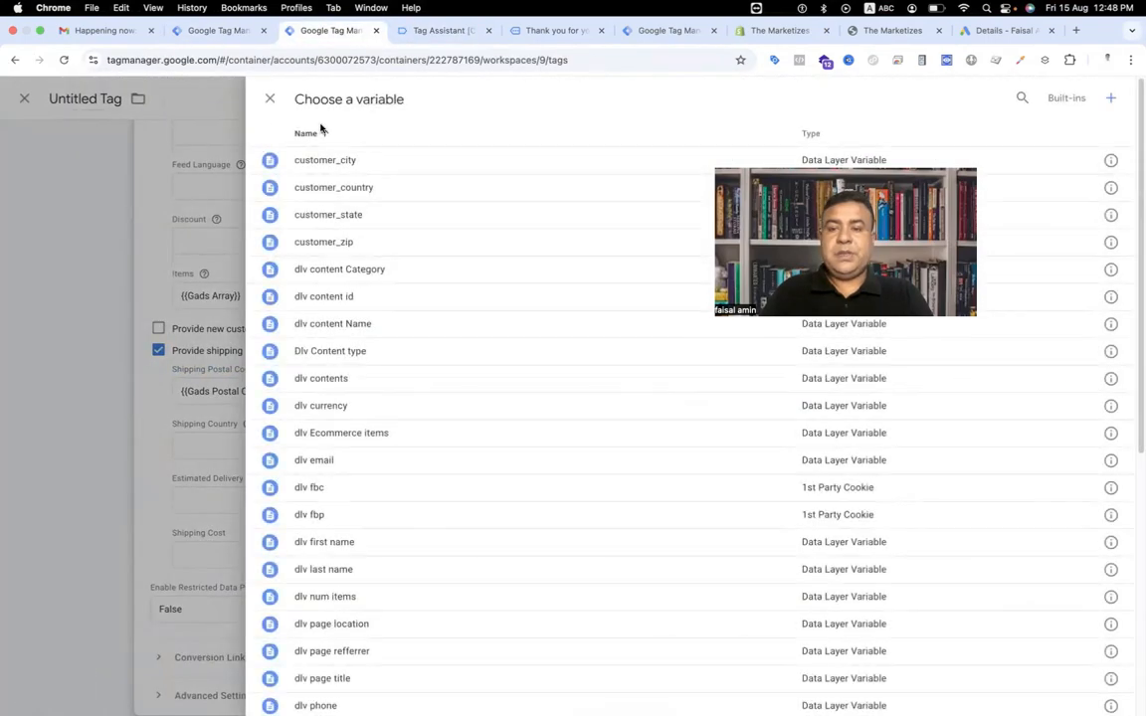
pyautogui.click(1111, 100)
pyautogui.click(679, 251)
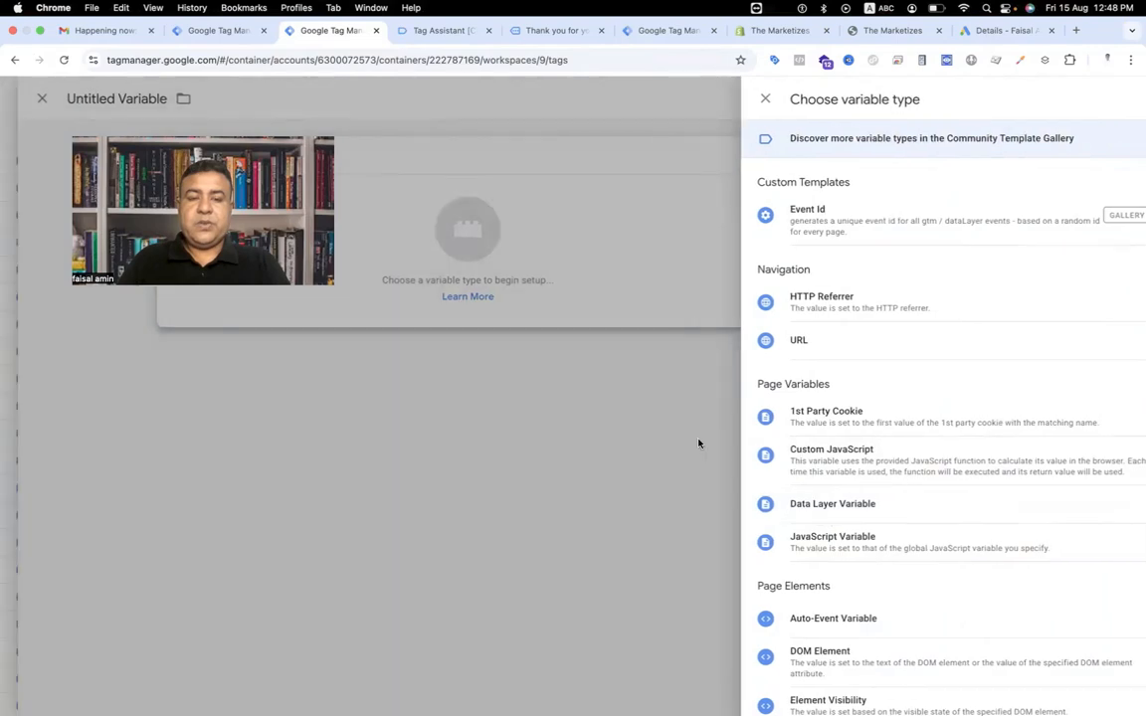
pyautogui.click(832, 503)
pyautogui.click(446, 290)
pyautogui.press('super+v')
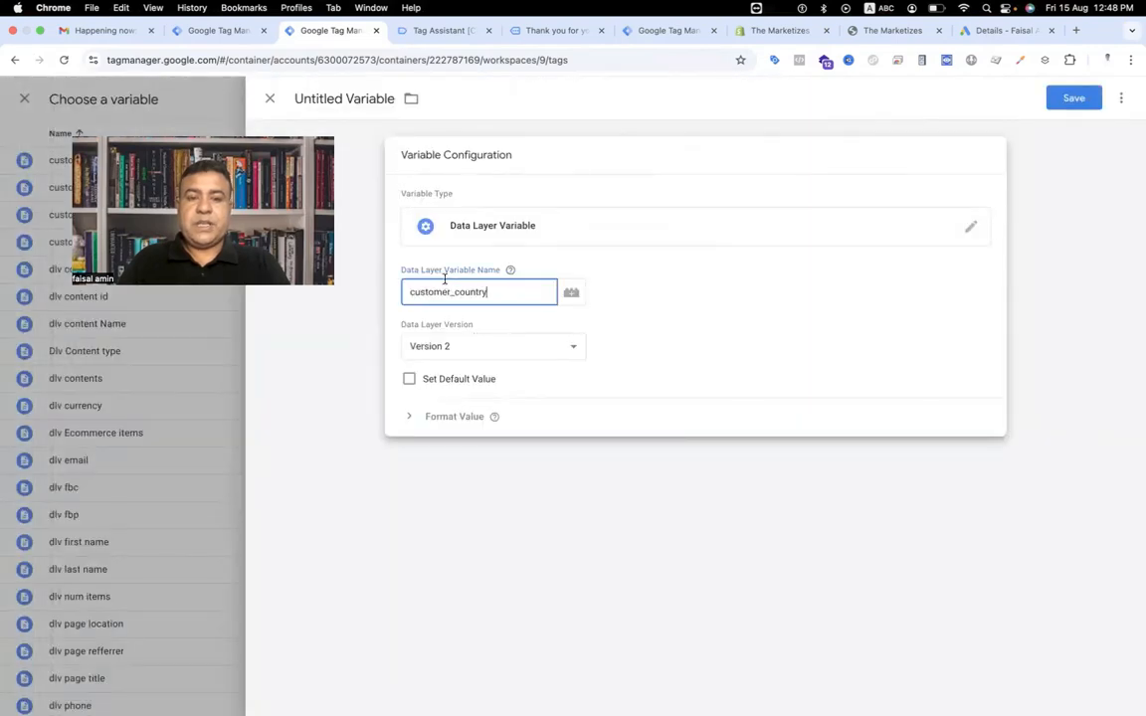
pyautogui.click(349, 97)
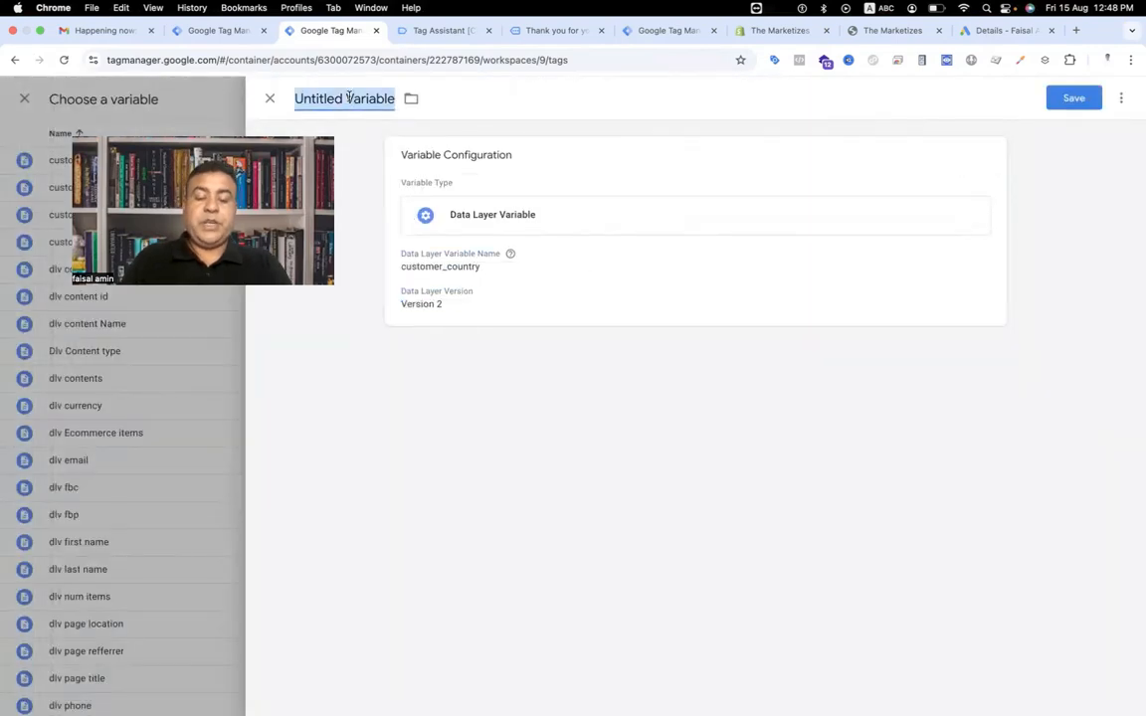
pyautogui.write('Gads')
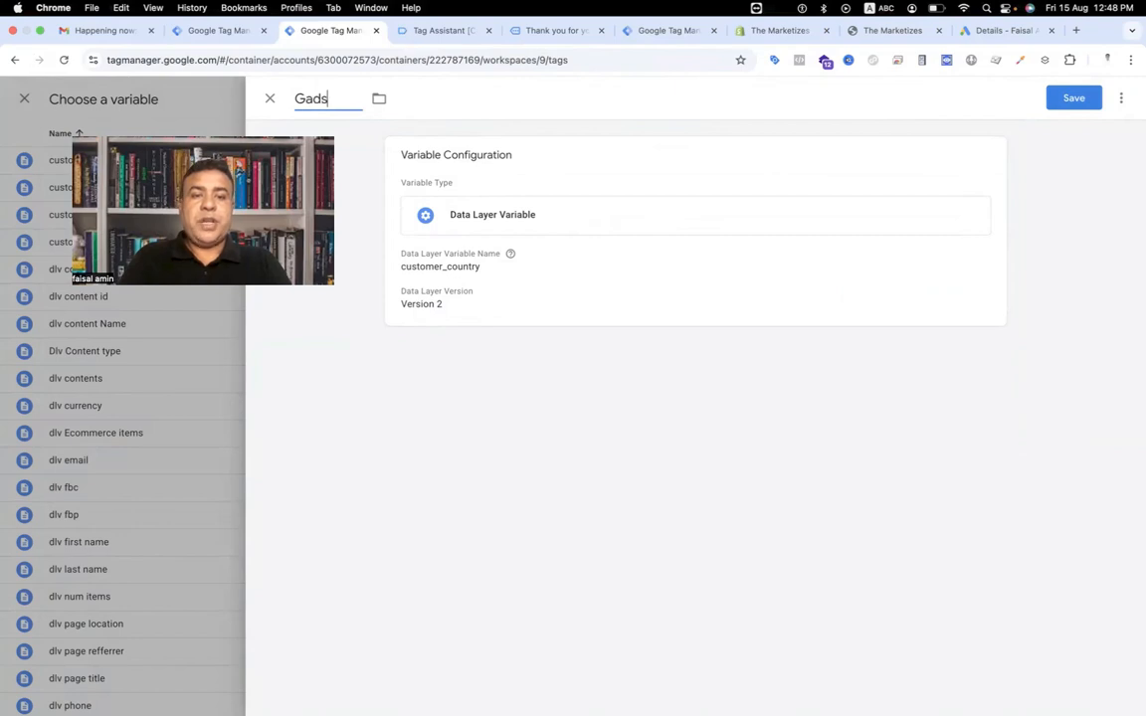
pyautogui.write(' custo')
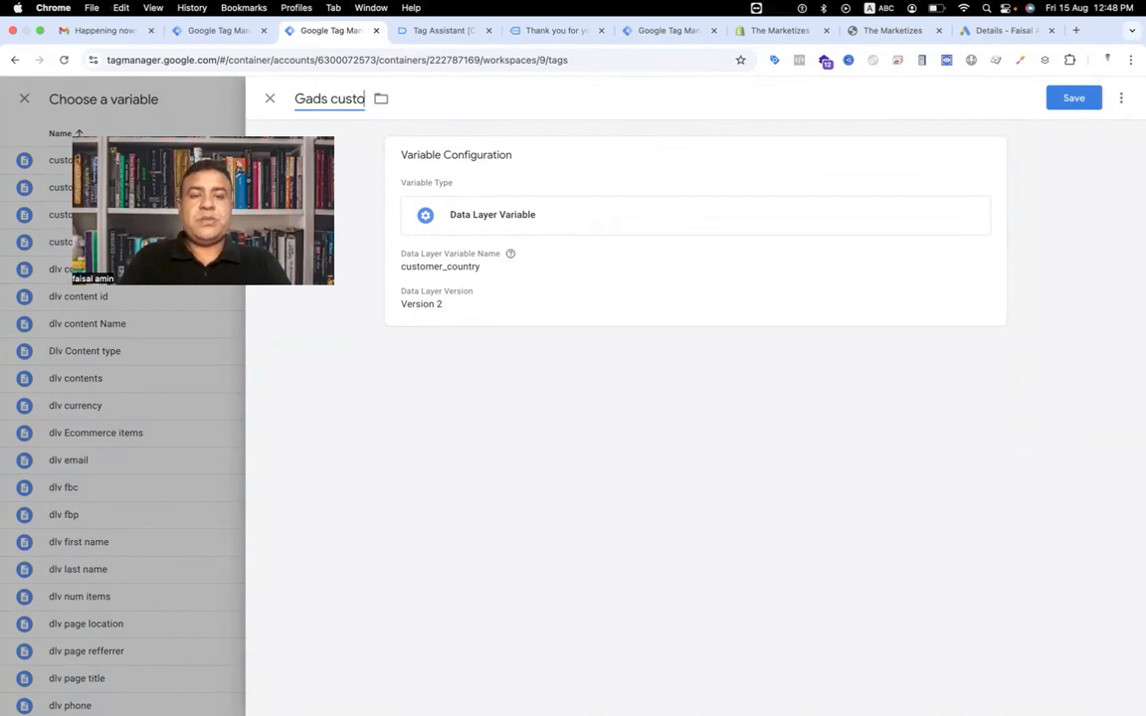
pyautogui.write('mer country')
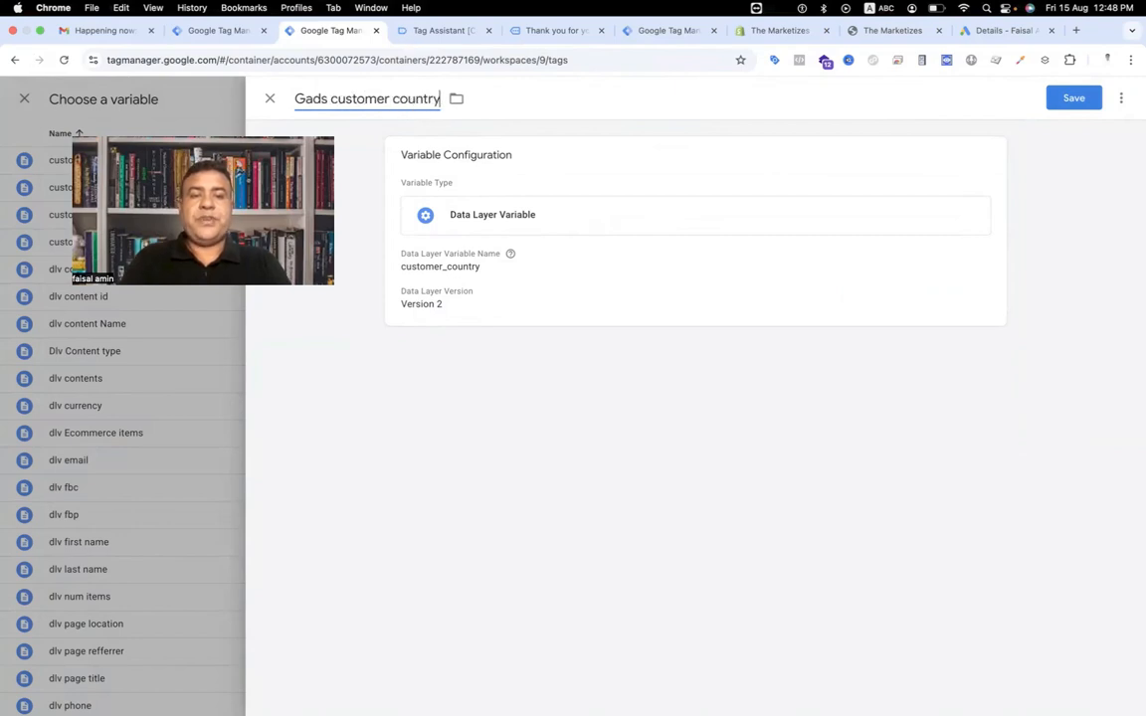
pyautogui.click(1084, 98)
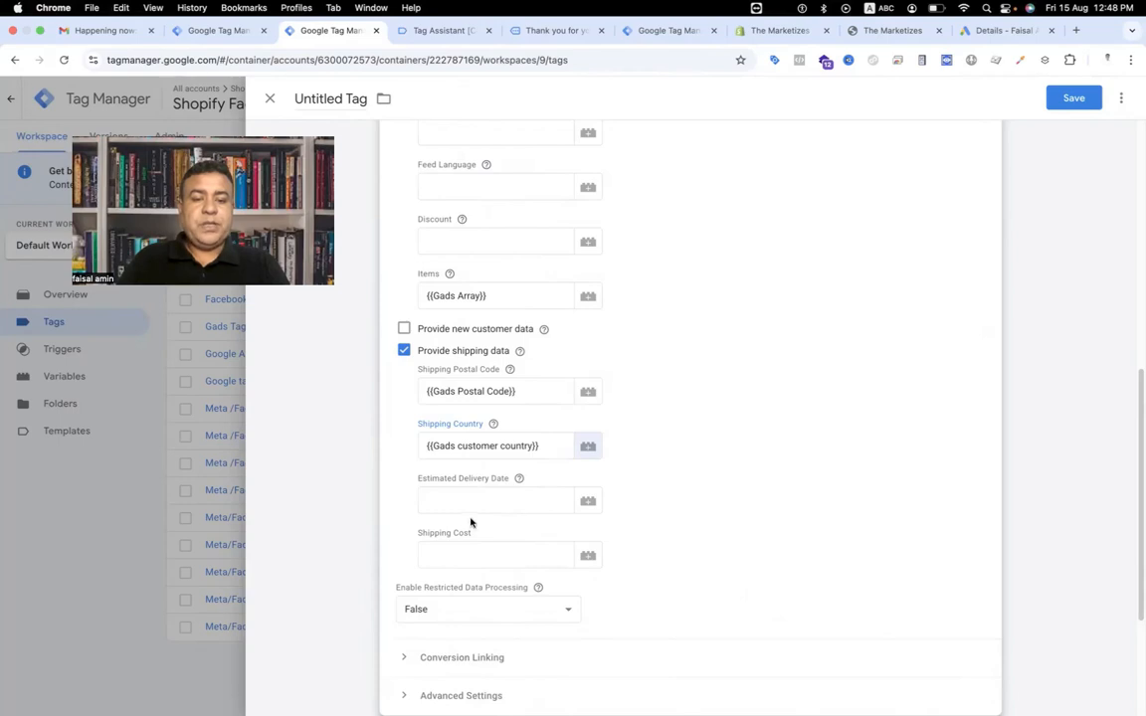
# Search the purchase data layer for a delivery date or shipping cost field.
pyautogui.click(464, 32)
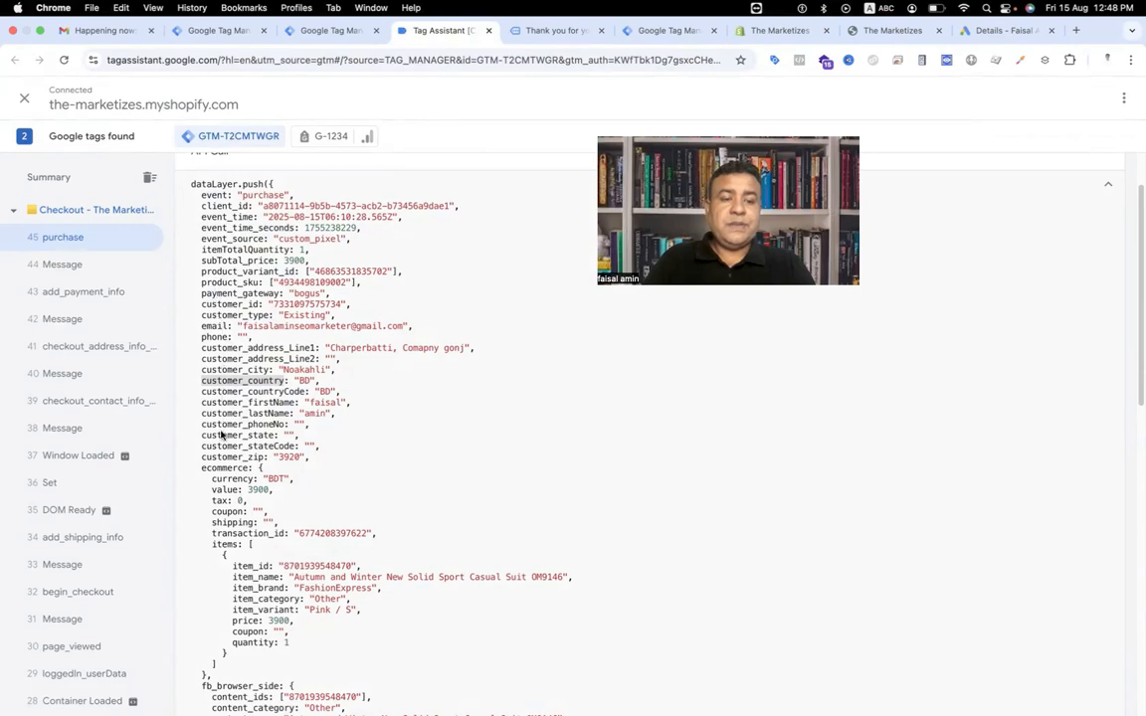
pyautogui.scroll(-5, 220, 447)
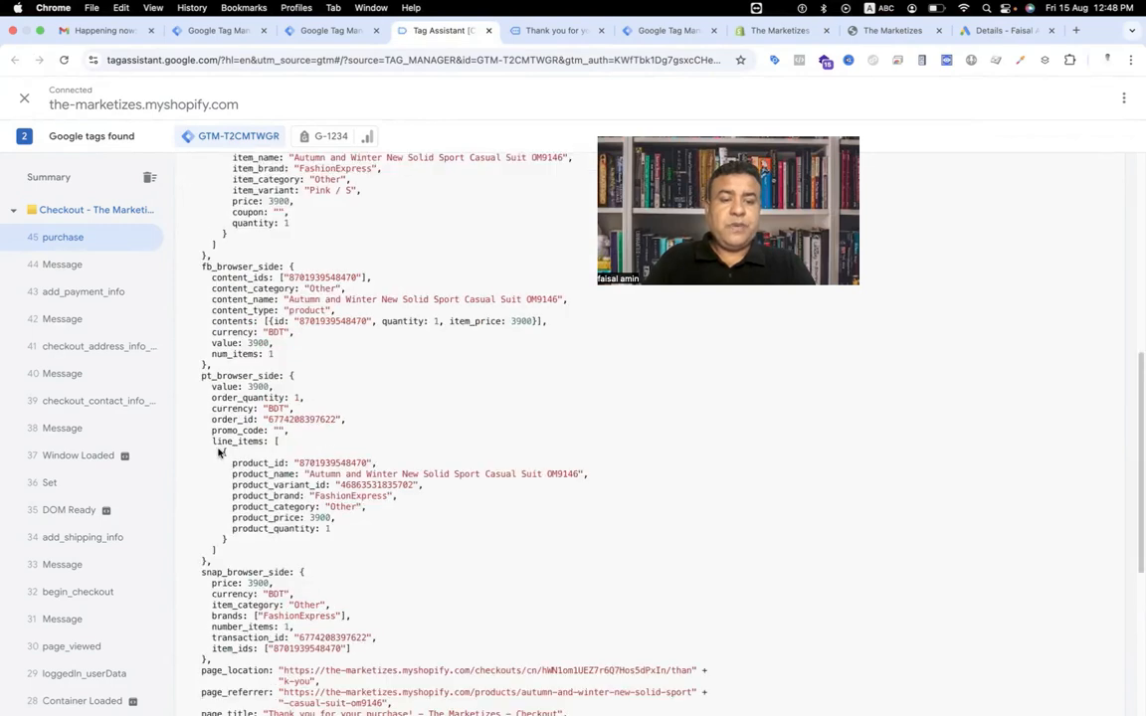
pyautogui.scroll(6, 219, 453)
pyautogui.hotkey('ctrl', 'f')
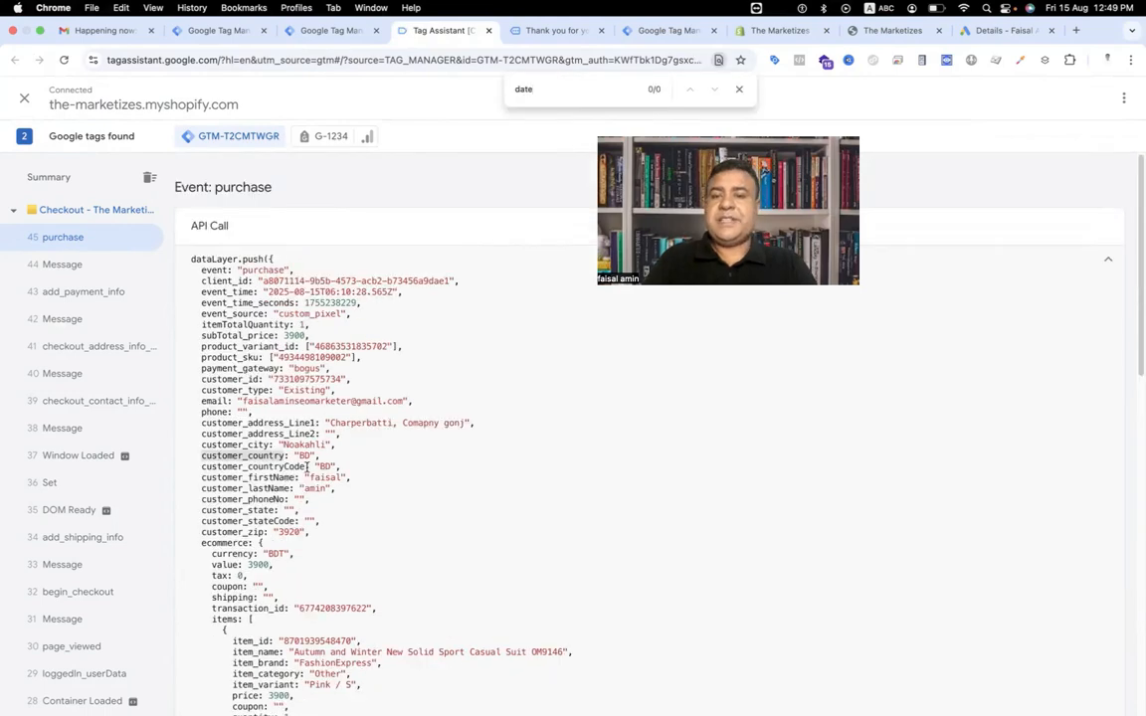
pyautogui.hotkey('ctrl', 'shift', 'Tab')
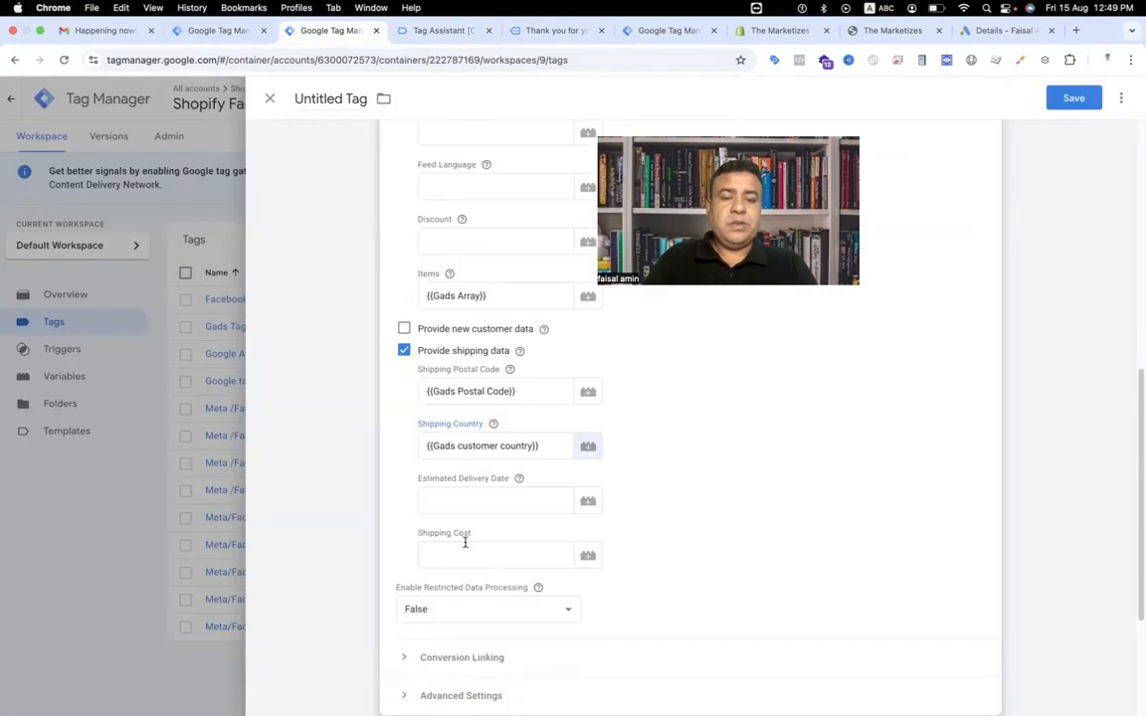
pyautogui.click(435, 31)
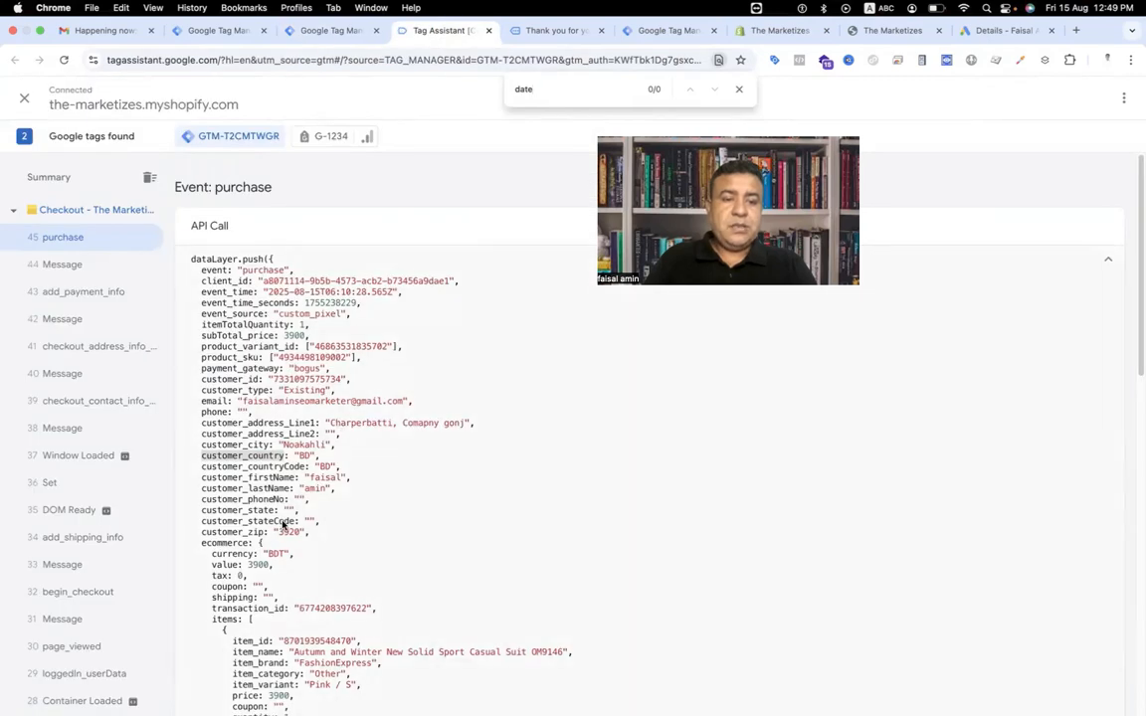
pyautogui.scroll(-3, 286, 518)
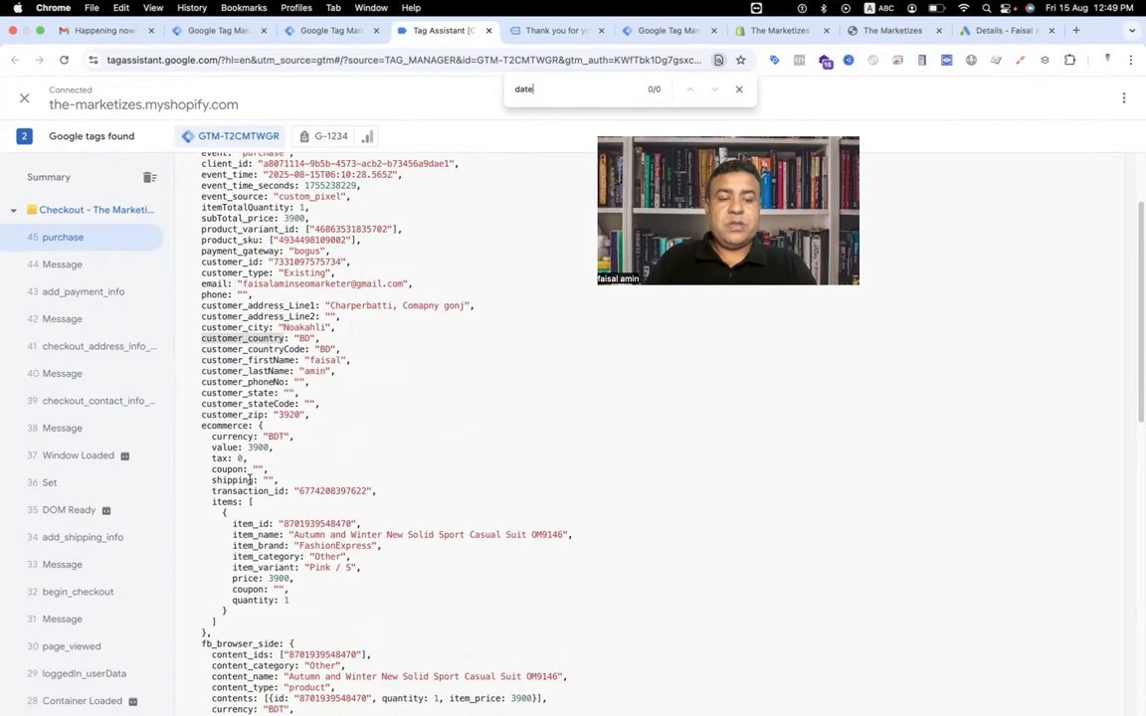
pyautogui.click(319, 31)
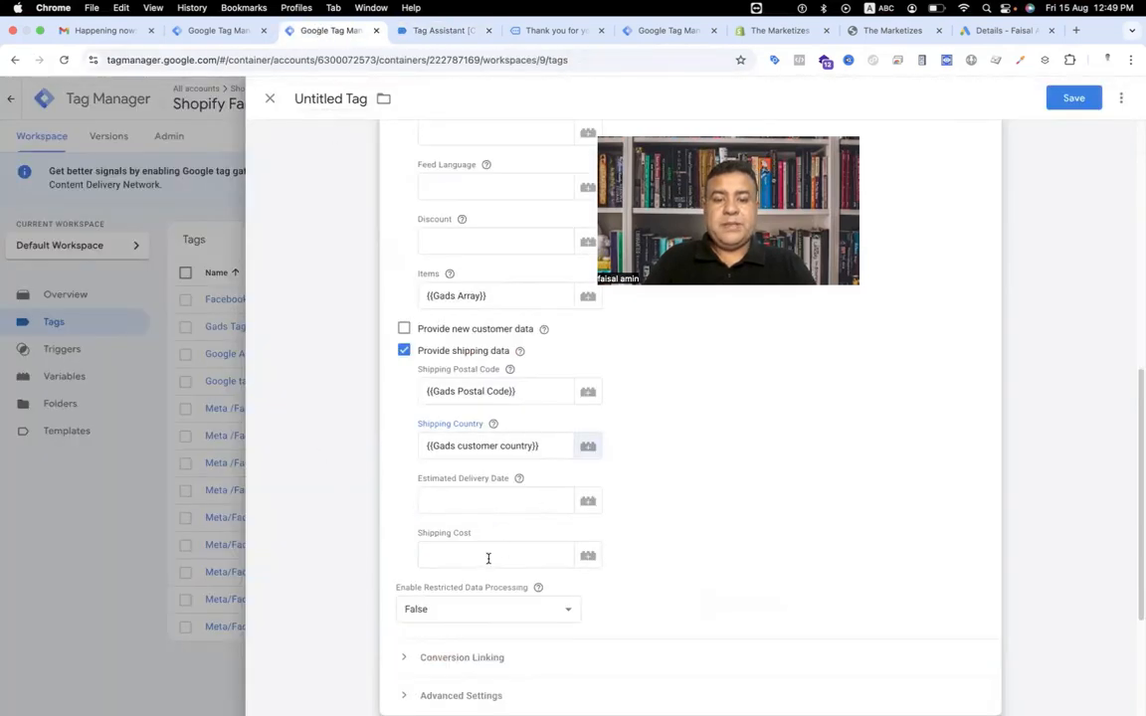
# Create a Data Layer Variable for ecommerce.shipping named Gads - Shipping Cost and save it into the Shipping Cost field.
pyautogui.click(588, 557)
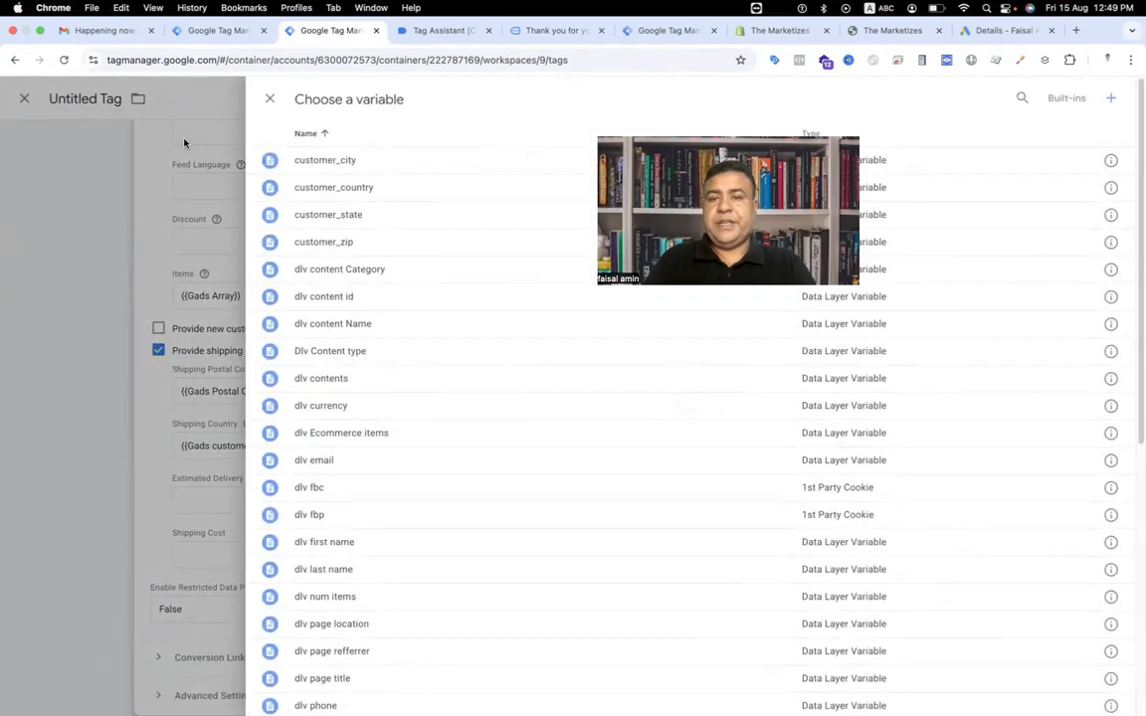
pyautogui.click(1111, 101)
pyautogui.click(708, 220)
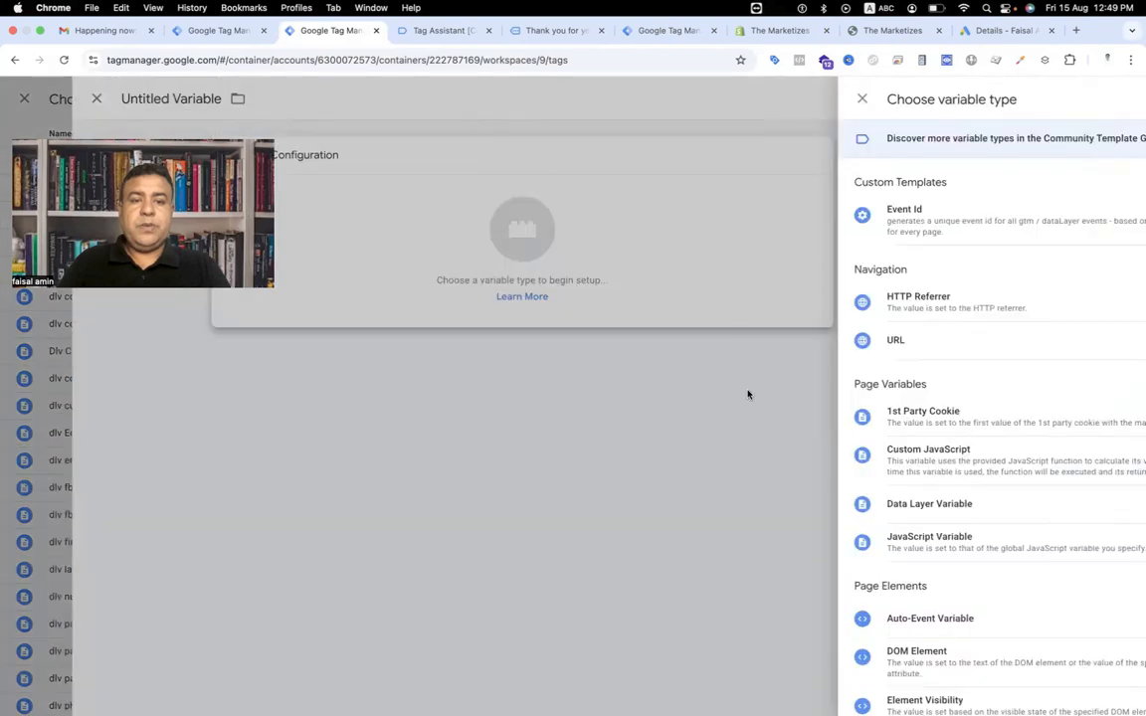
pyautogui.click(775, 503)
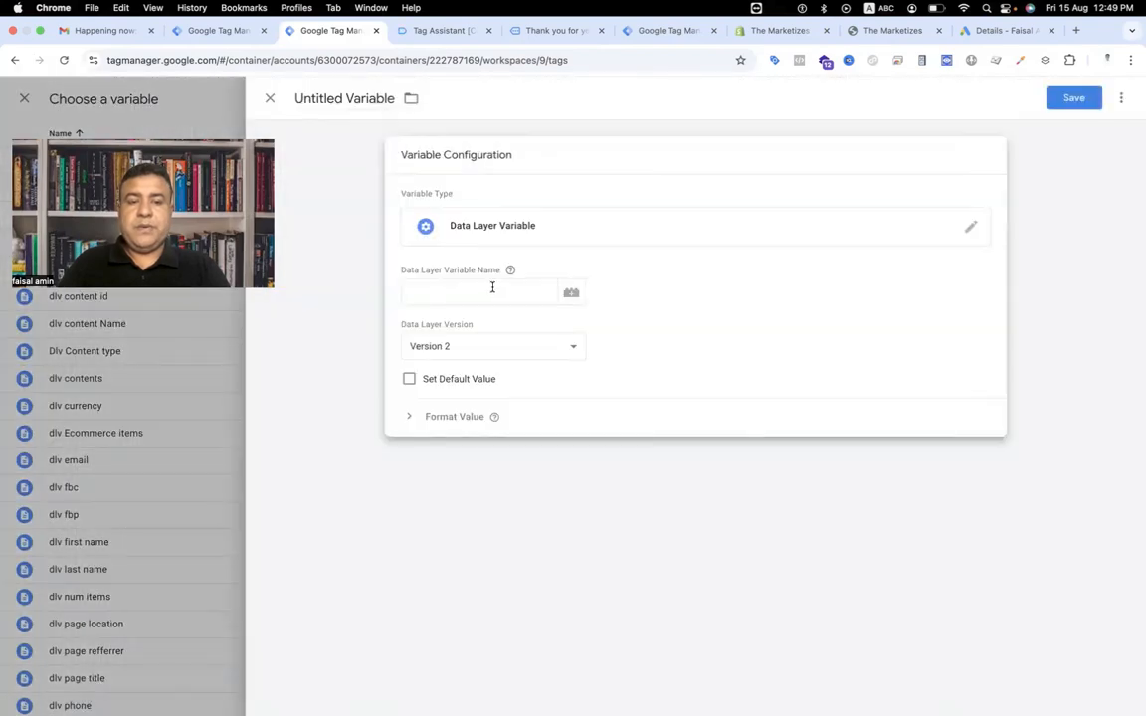
pyautogui.click(491, 287)
pyautogui.write('ecomme')
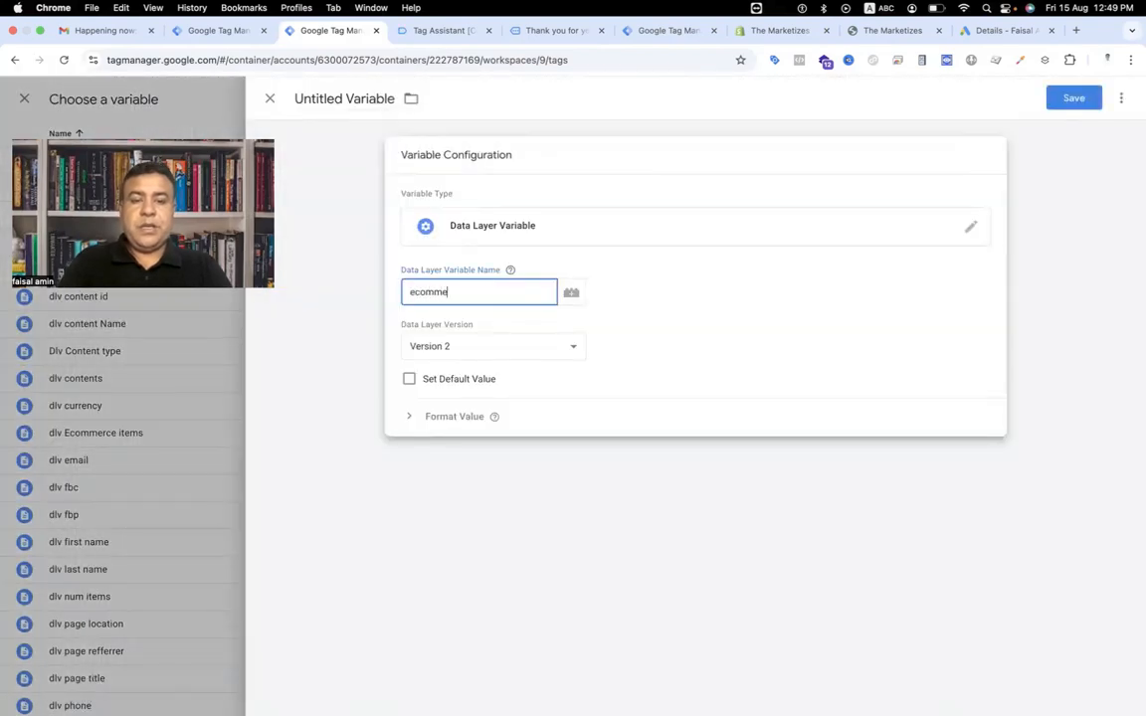
pyautogui.write('rce.')
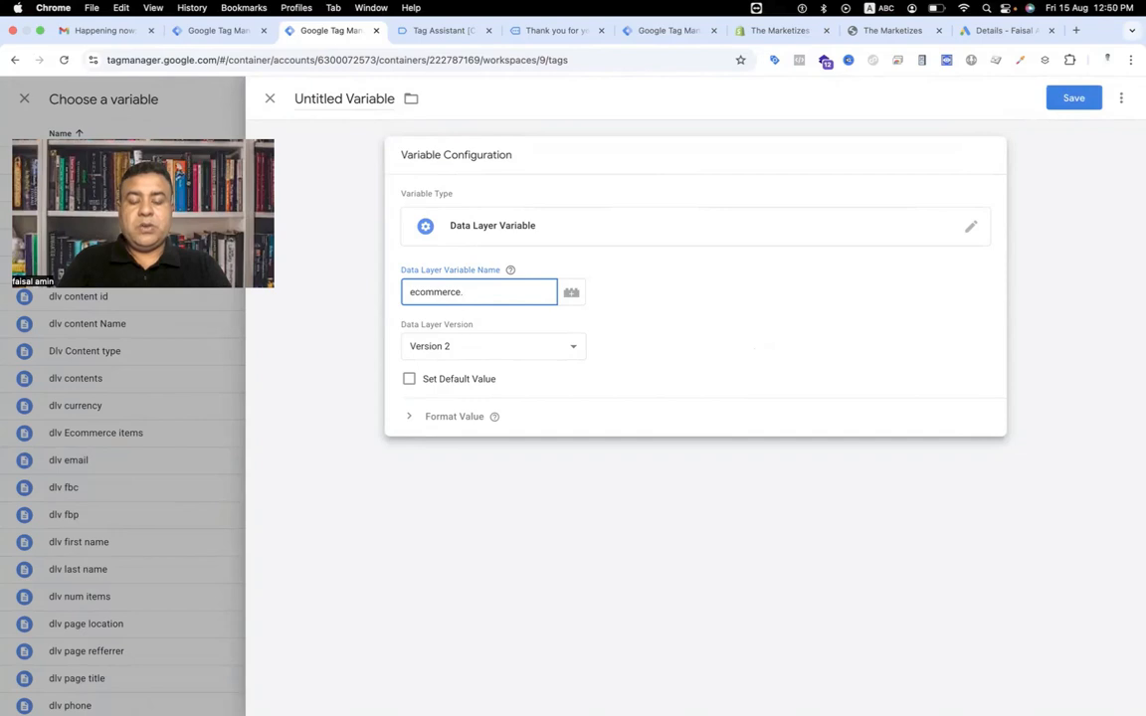
pyautogui.write('shipping')
pyautogui.doubleClick(356, 100)
pyautogui.tripleClick(356, 100)
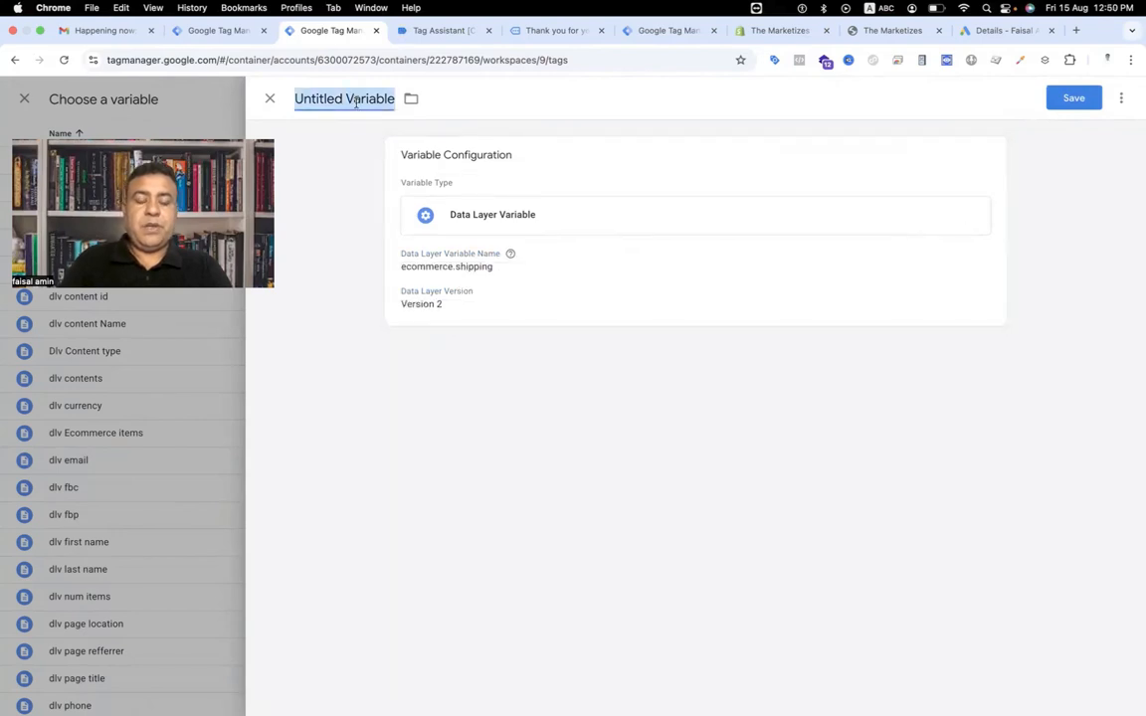
pyautogui.write('Gads')
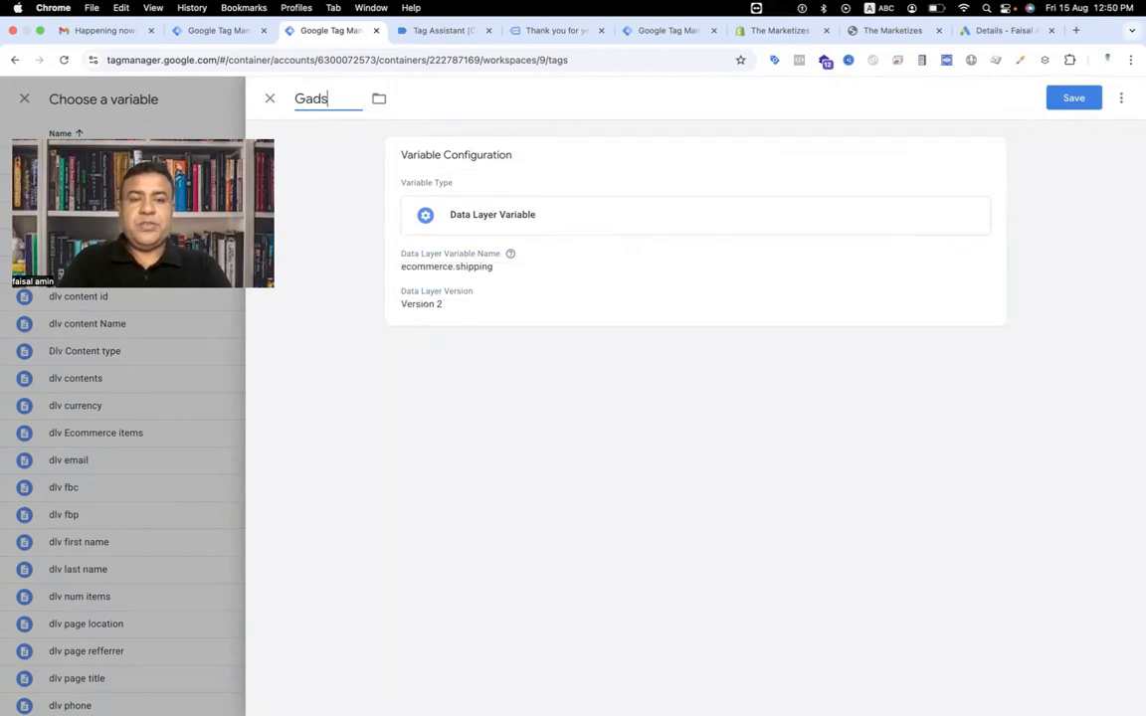
pyautogui.write(' - Shipping Cost')
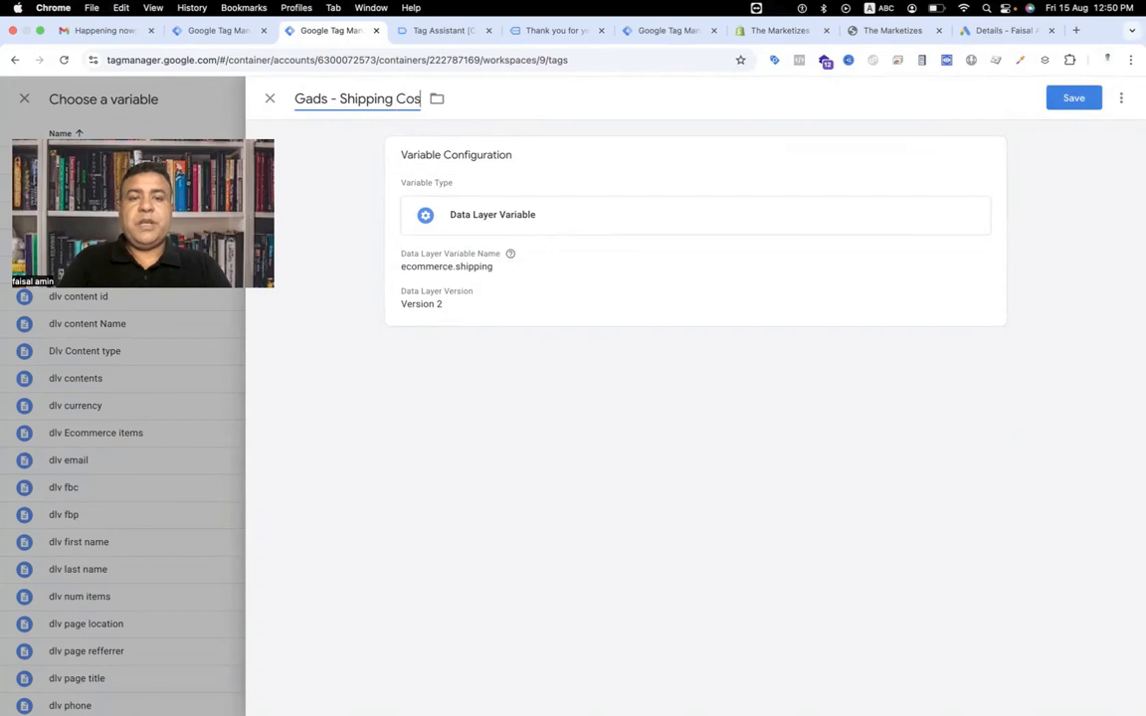
pyautogui.click(1087, 97)
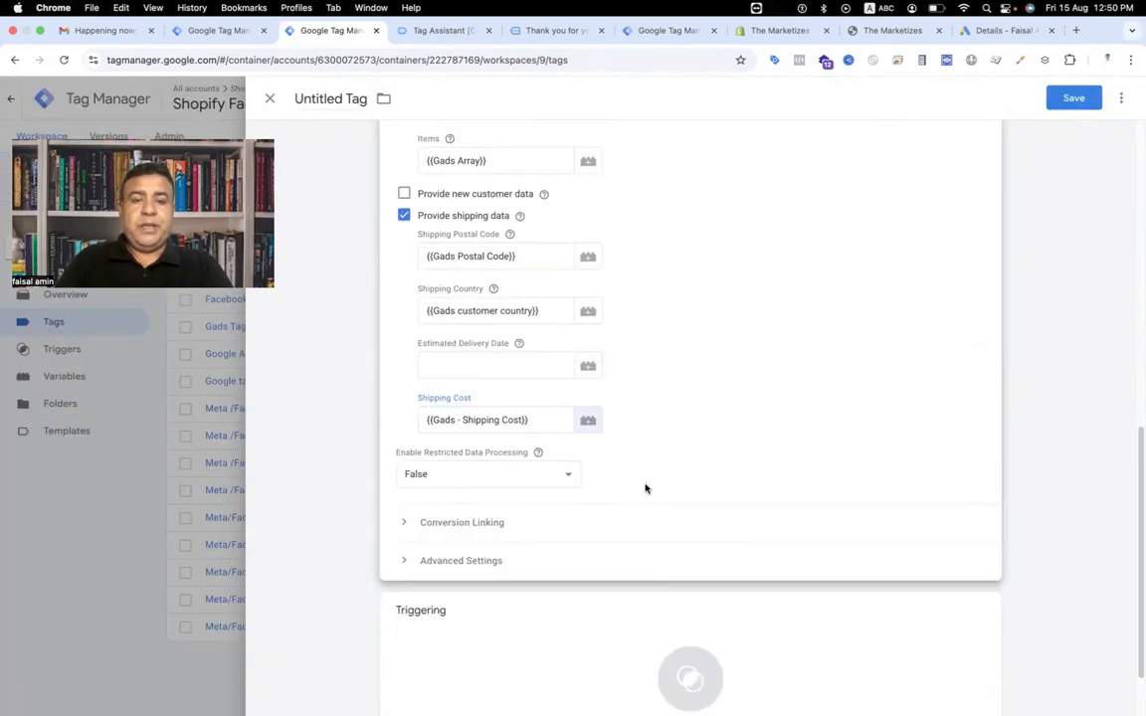
# Add the evnet purchase trigger as the tag's firing trigger.
pyautogui.scroll(-2, 645, 489)
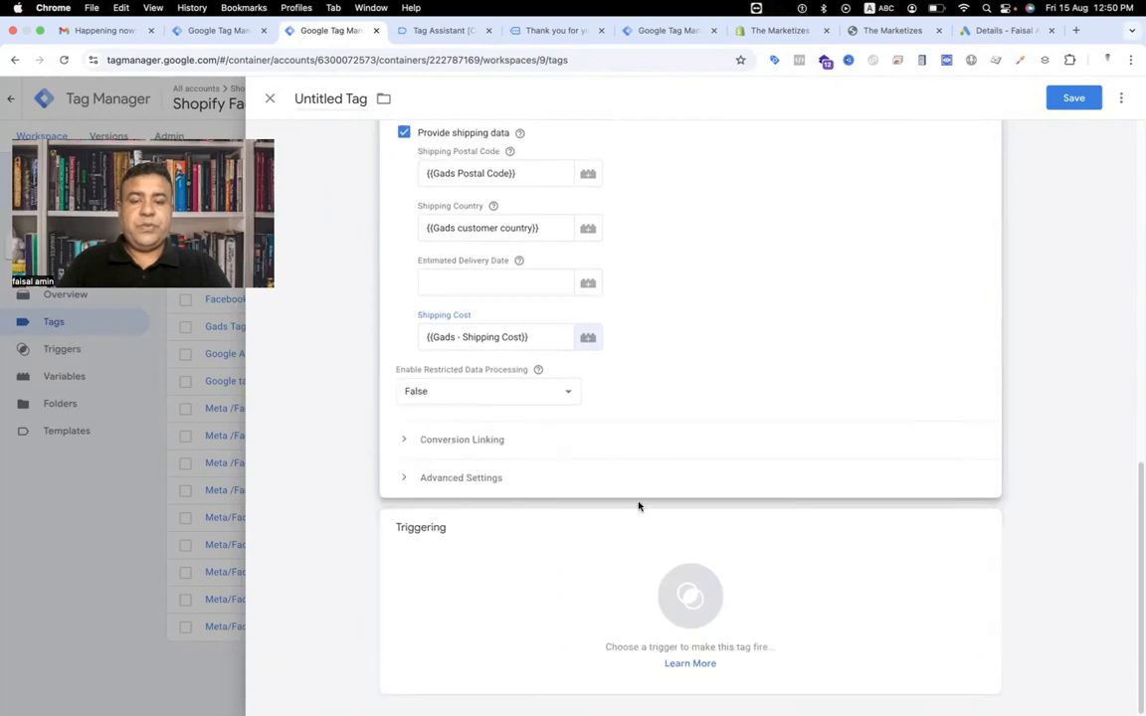
pyautogui.click(684, 589)
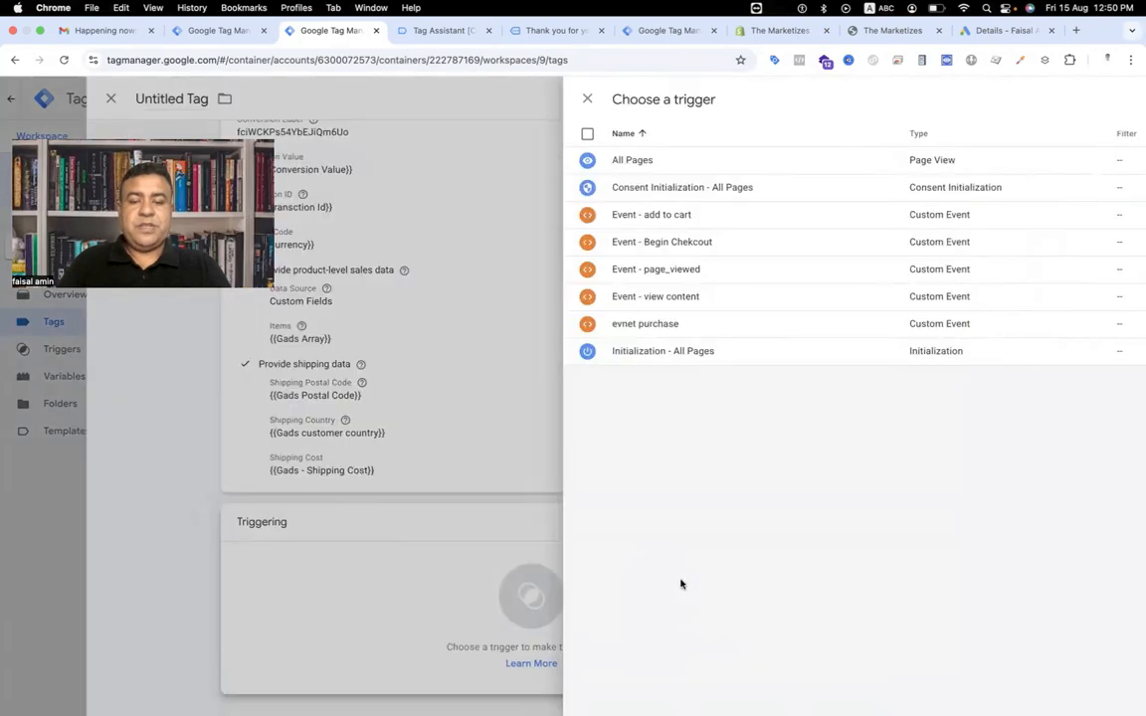
pyautogui.click(350, 333)
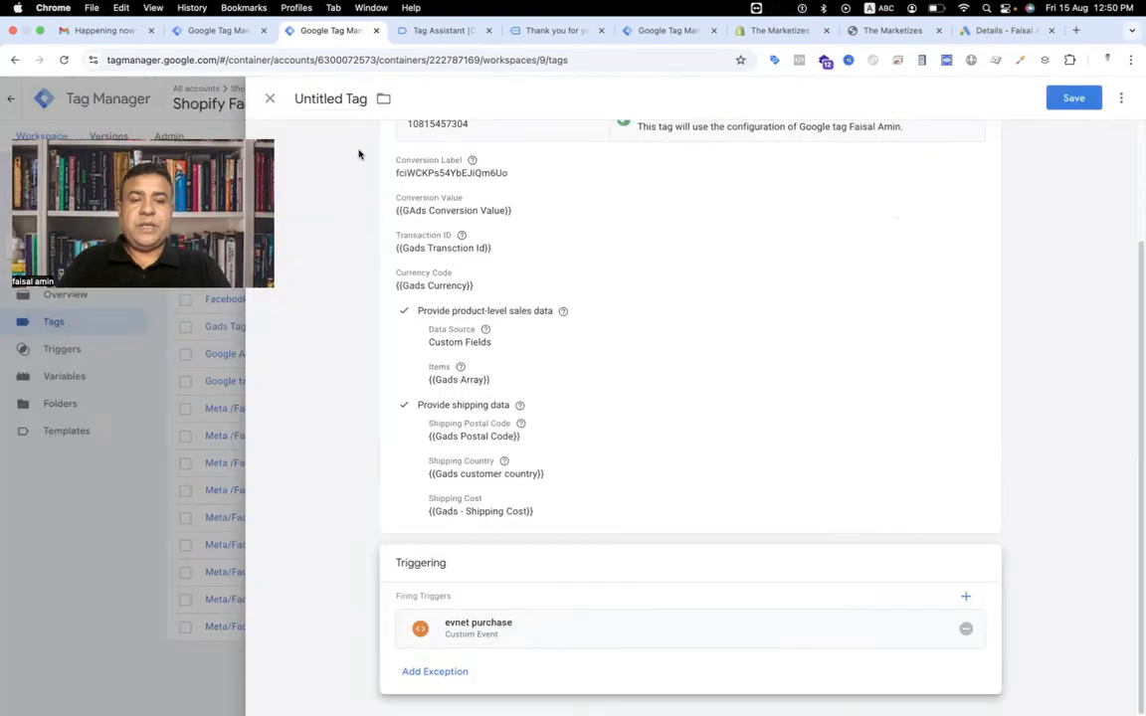
# Name the tag Google Ads Covnersion Tracking - Purchase and save it.
pyautogui.click(338, 98)
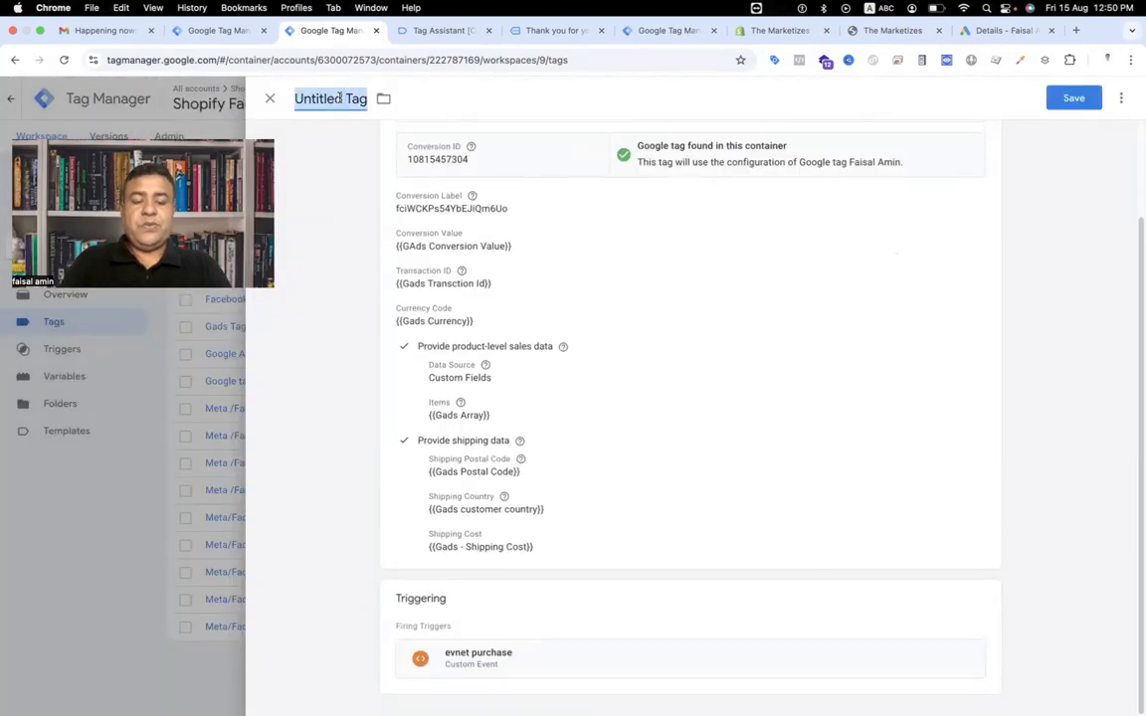
pyautogui.write('Goog')
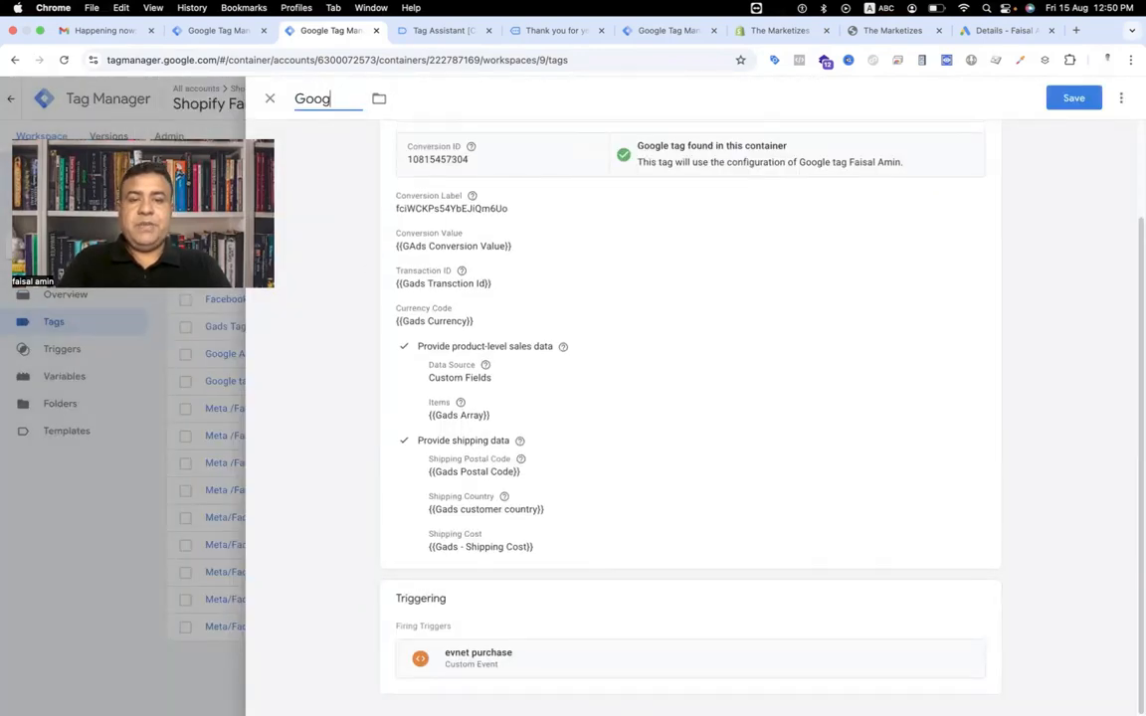
pyautogui.write('le Ads Covne')
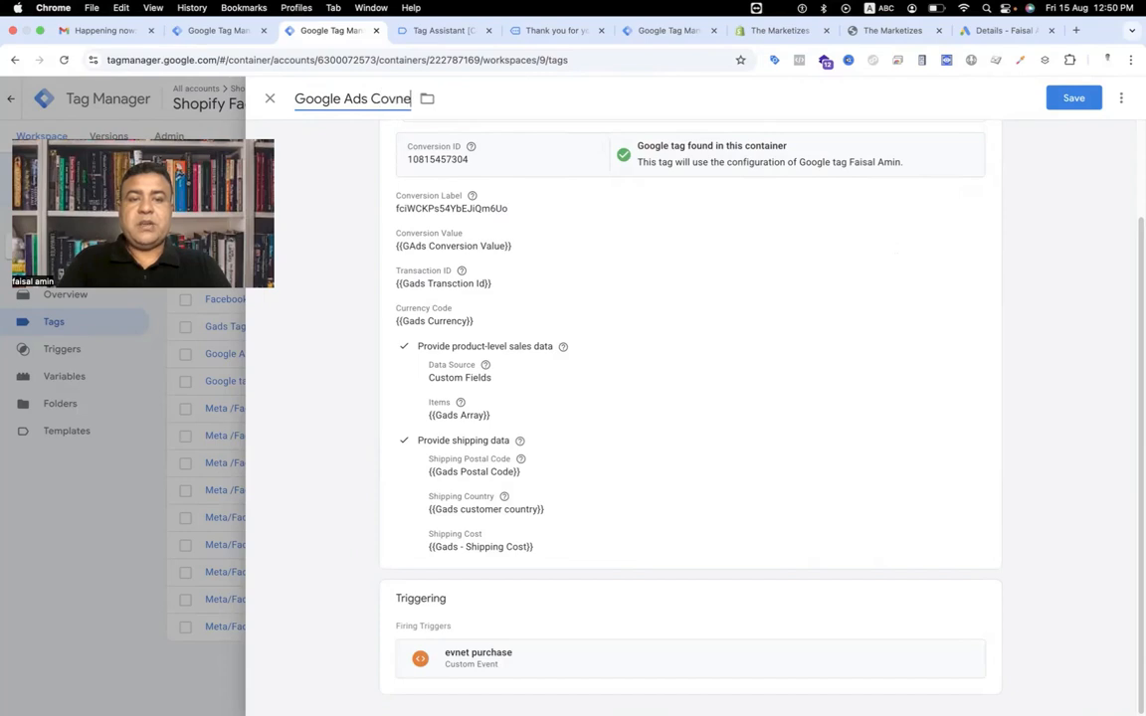
pyautogui.write('rsion Tracking')
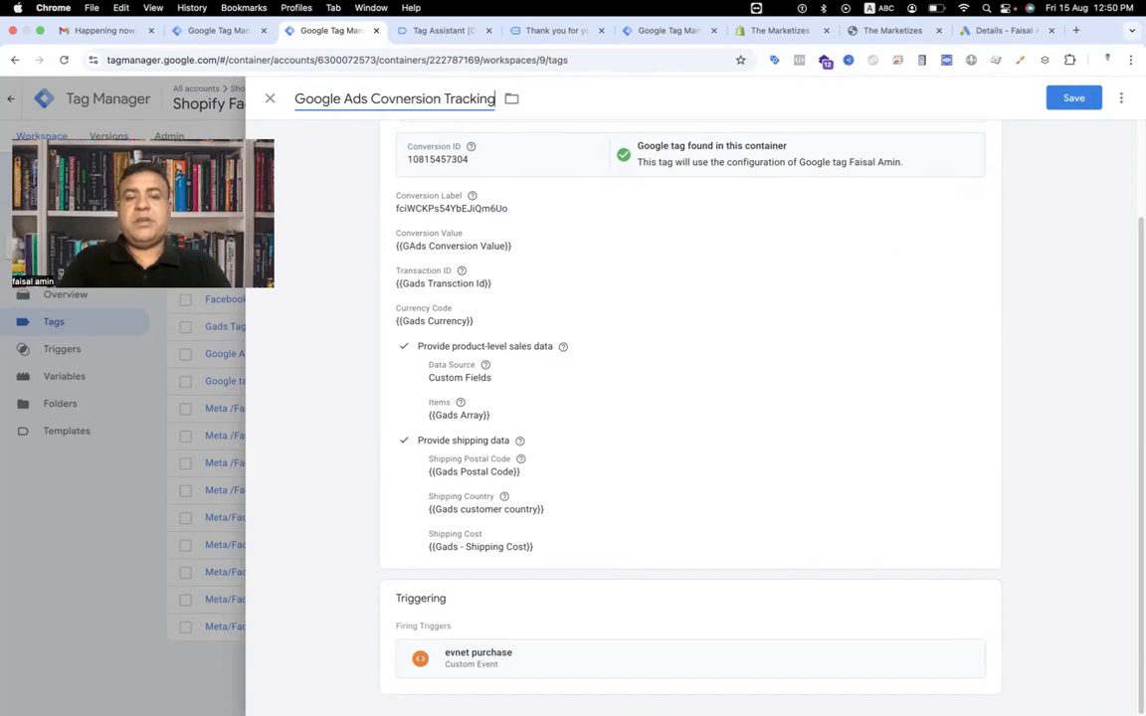
pyautogui.write(' - Purch')
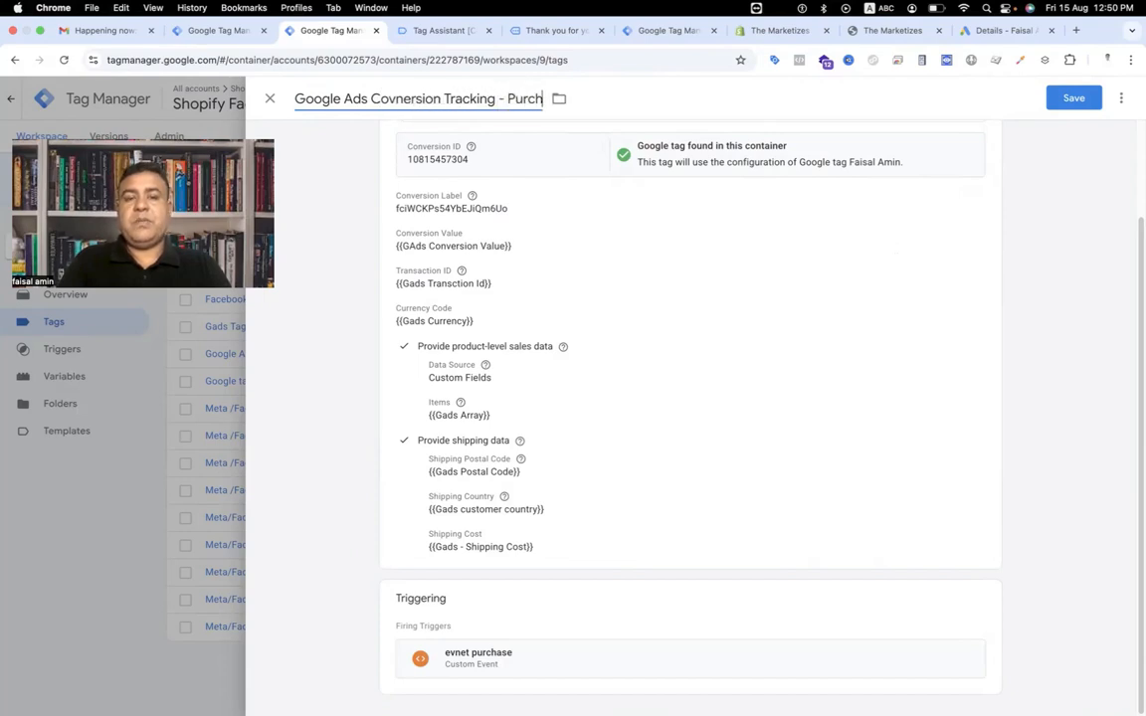
pyautogui.write('ase')
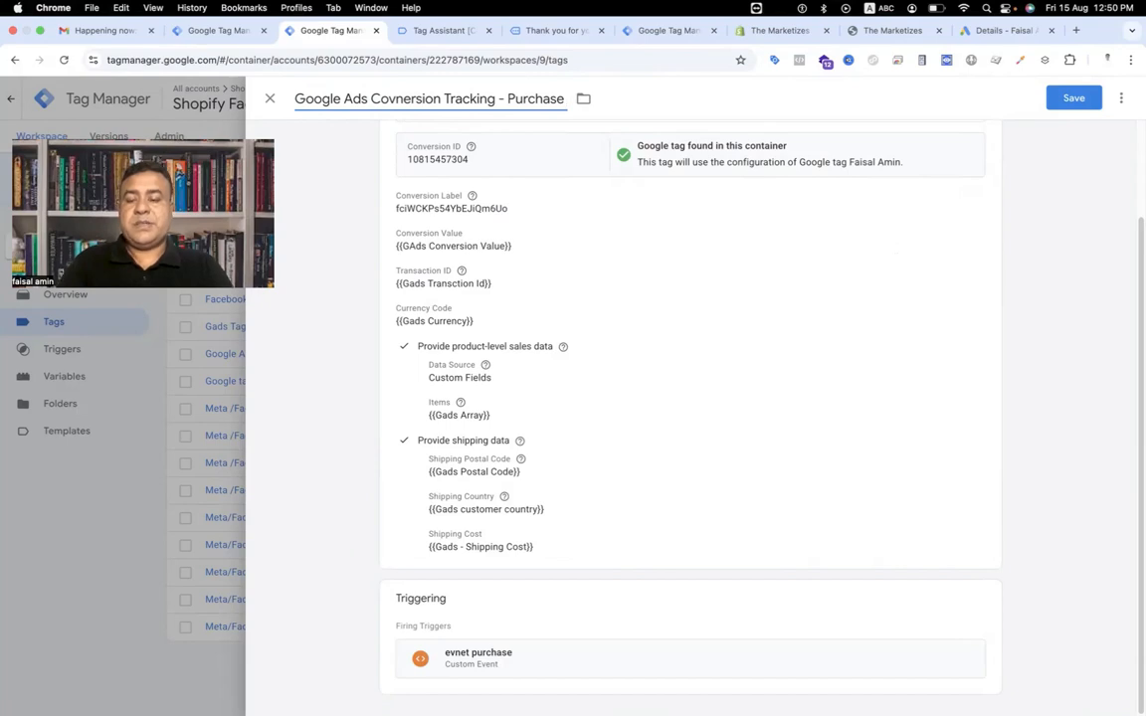
pyautogui.click(1066, 100)
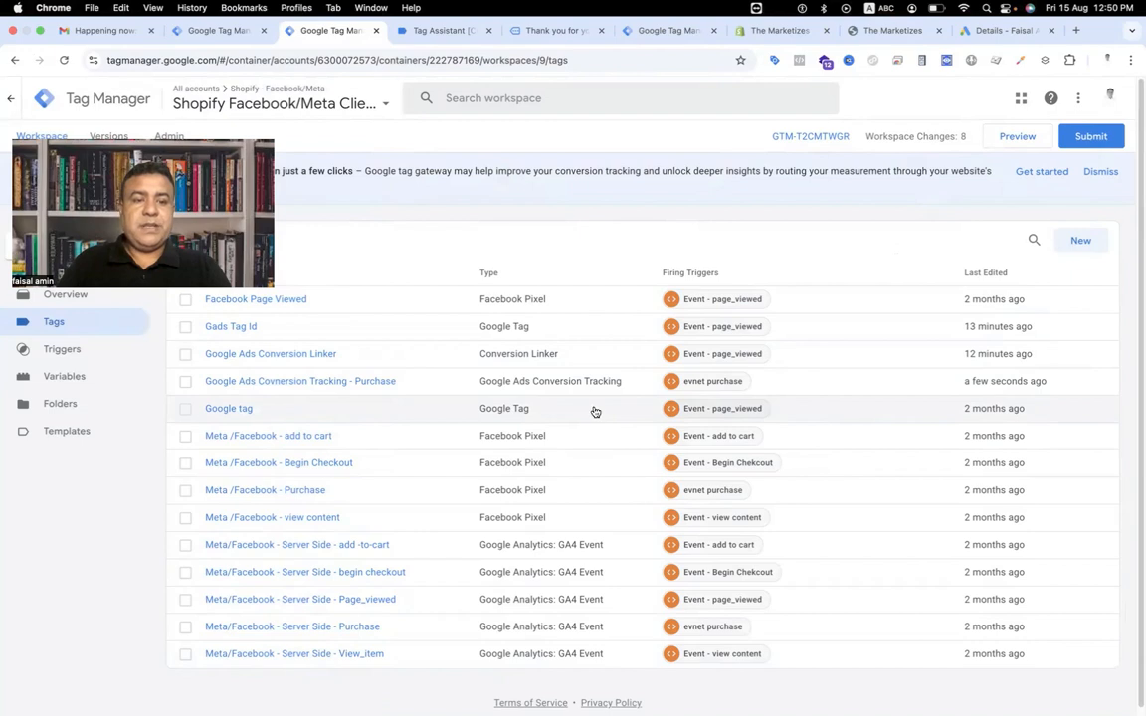
# Create a new tag of type Google Ads User-provided Data Event.
pyautogui.click(1072, 244)
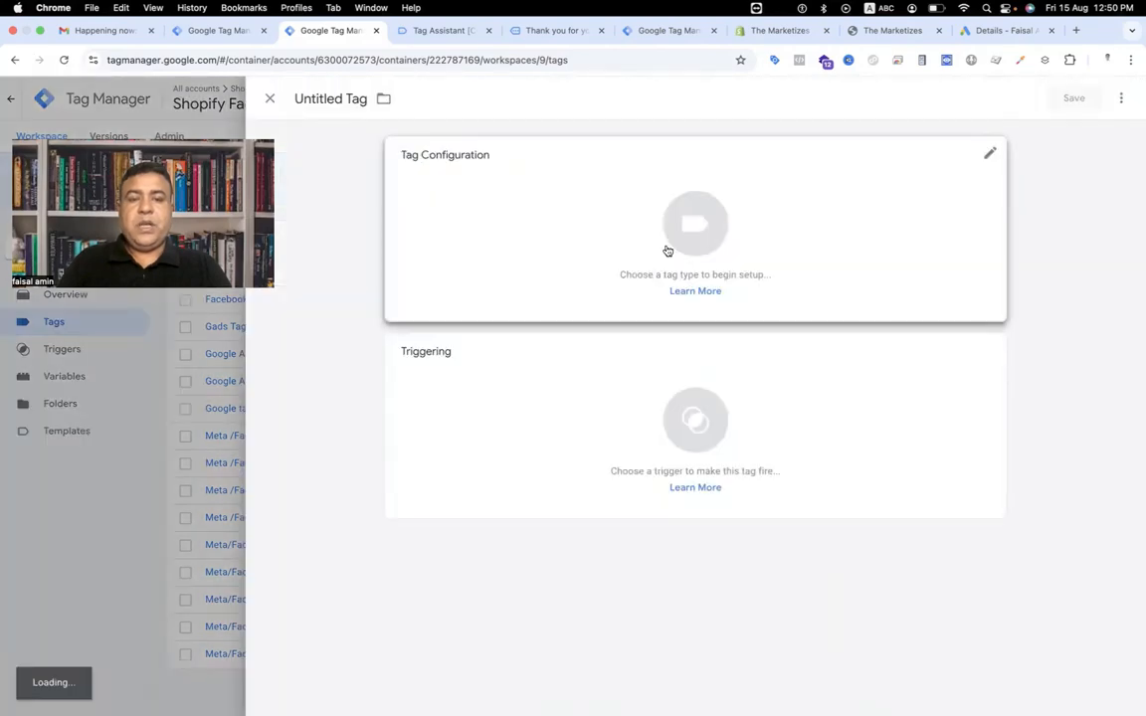
pyautogui.click(691, 237)
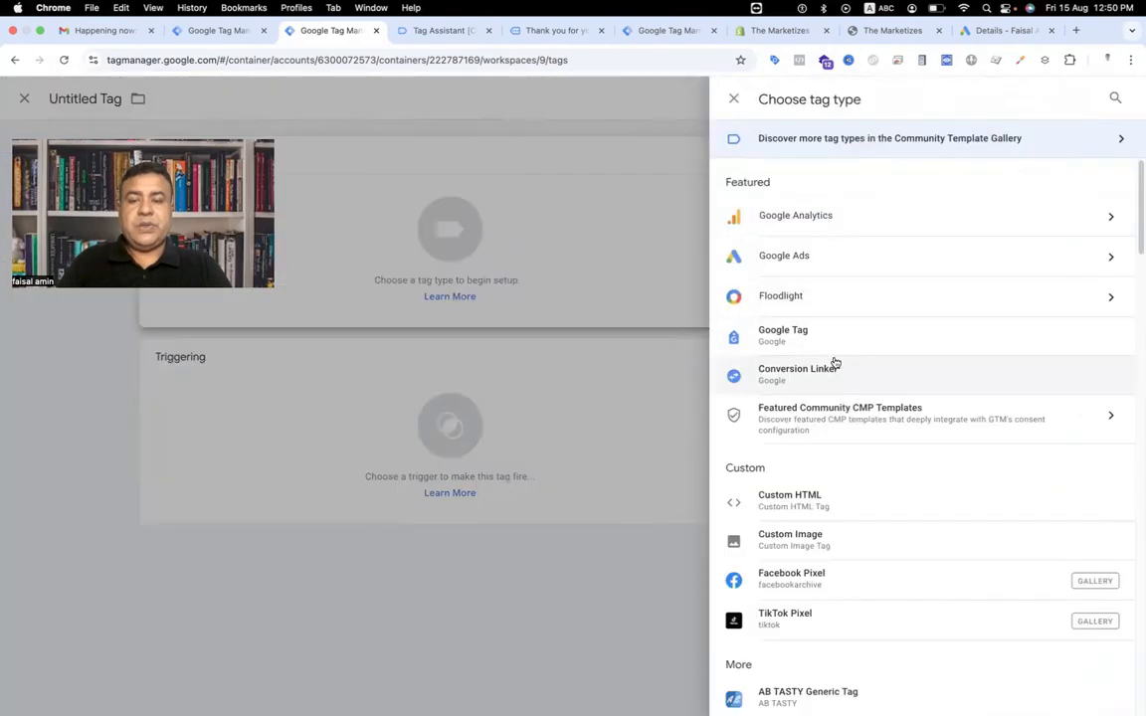
pyautogui.click(819, 270)
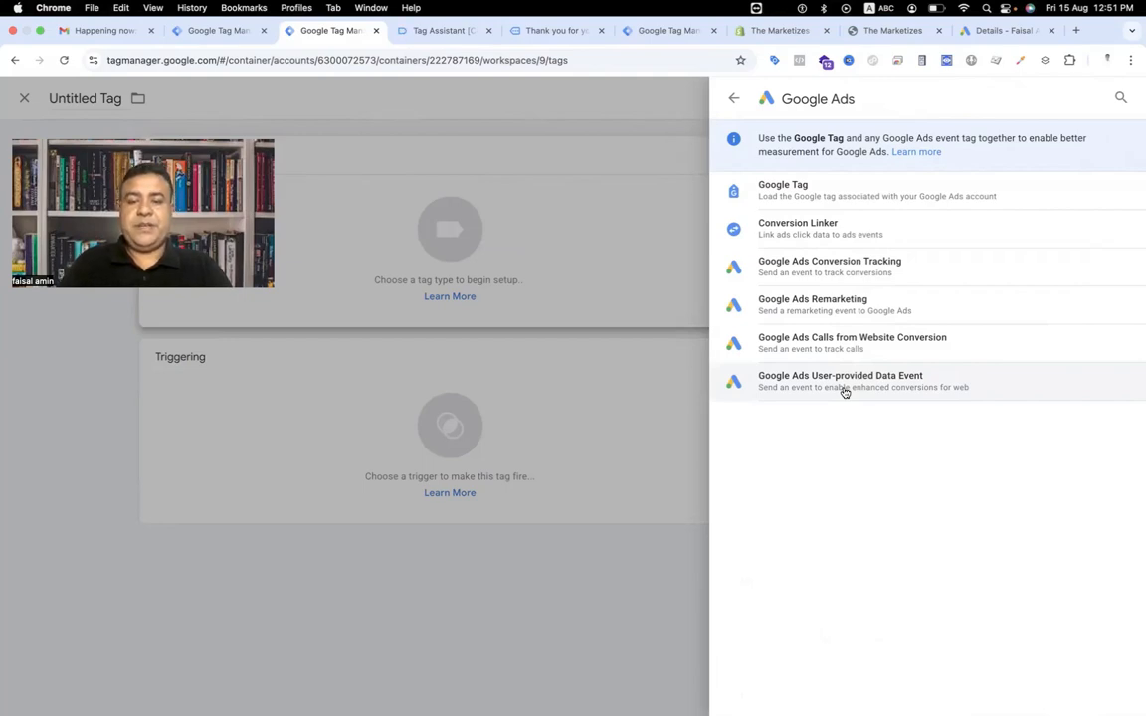
pyautogui.click(843, 390)
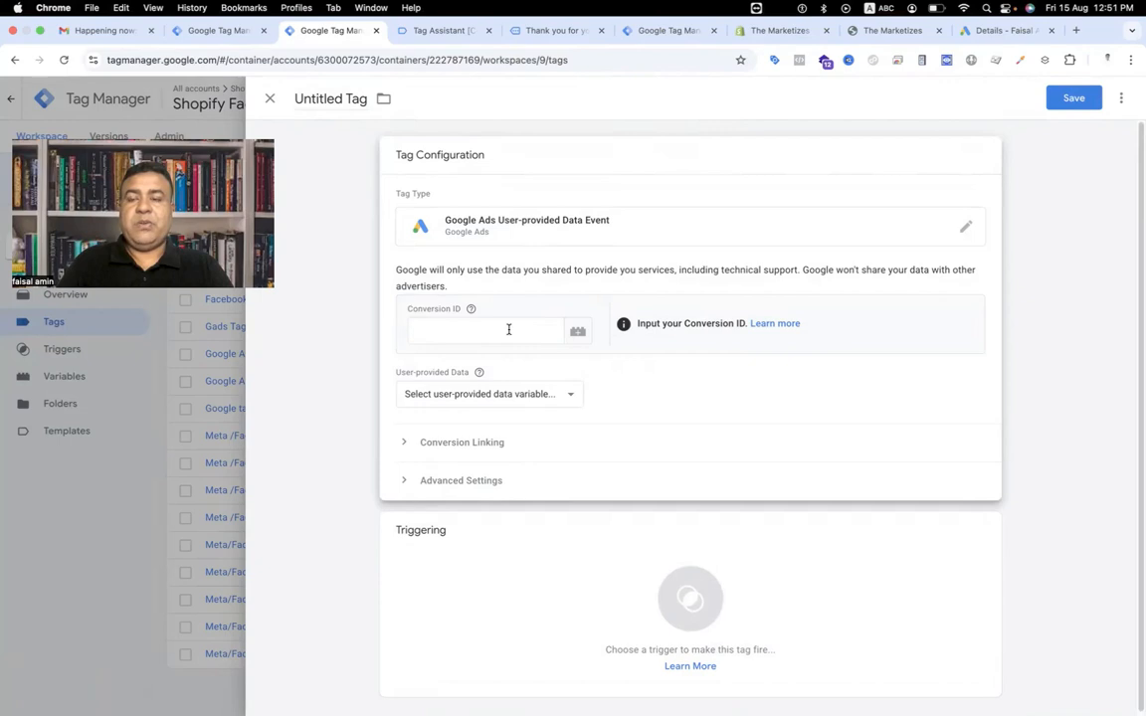
# Copy the Purchase - Website conversion ID from Google Ads and paste it into the new tag's Conversion ID field.
pyautogui.click(1002, 30)
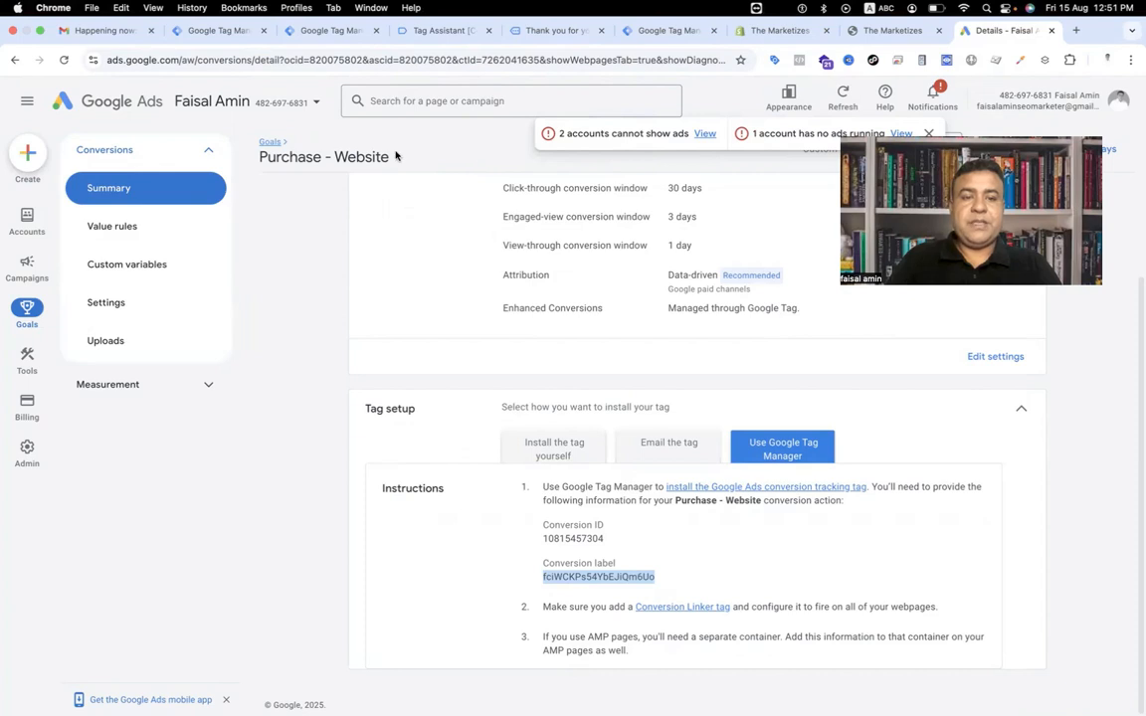
pyautogui.moveTo(396, 157); pyautogui.dragTo(284, 161)
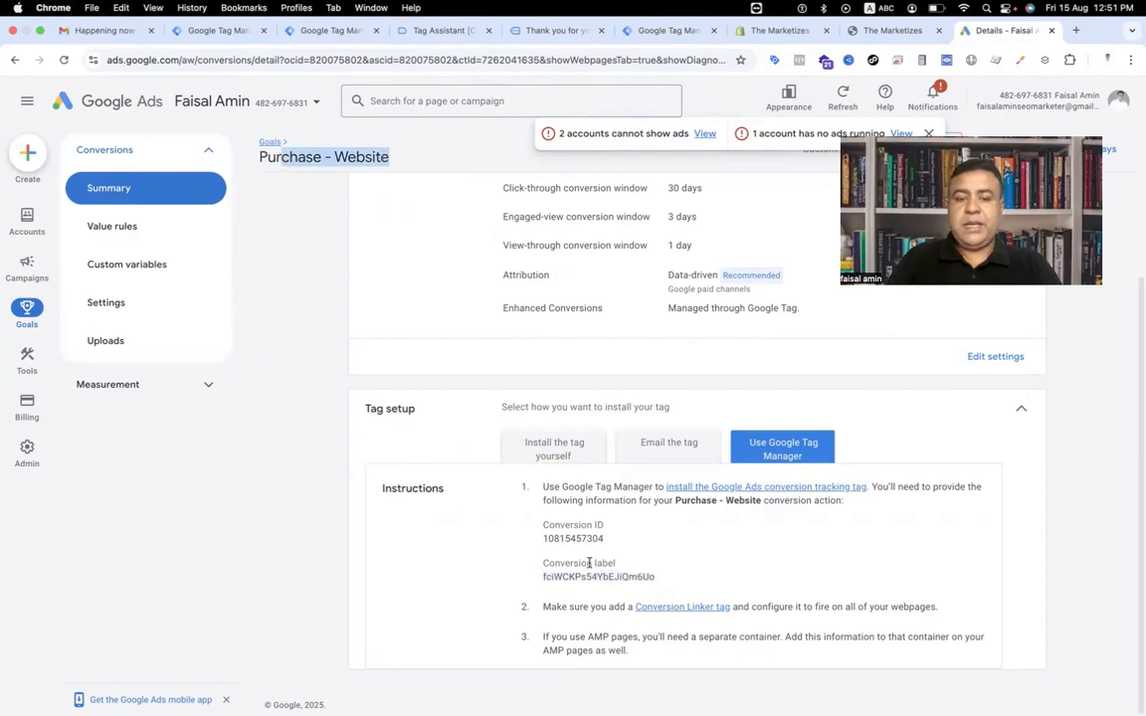
pyautogui.moveTo(611, 539); pyautogui.dragTo(536, 540)
pyautogui.press('super+c')
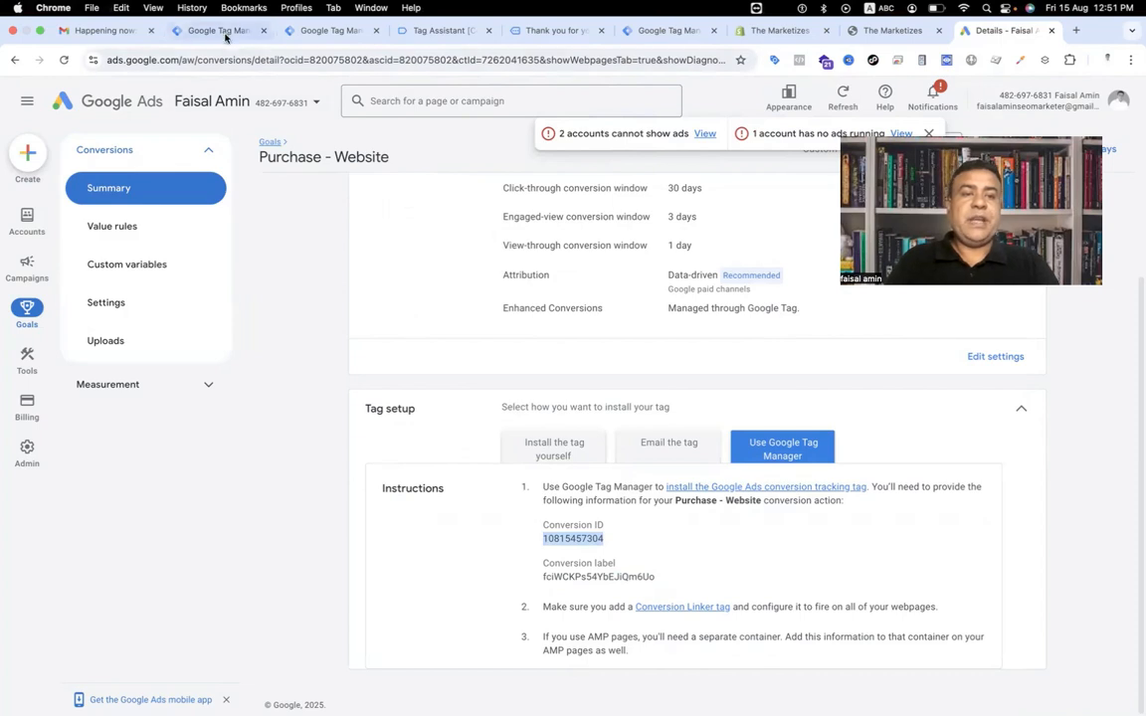
pyautogui.click(318, 31)
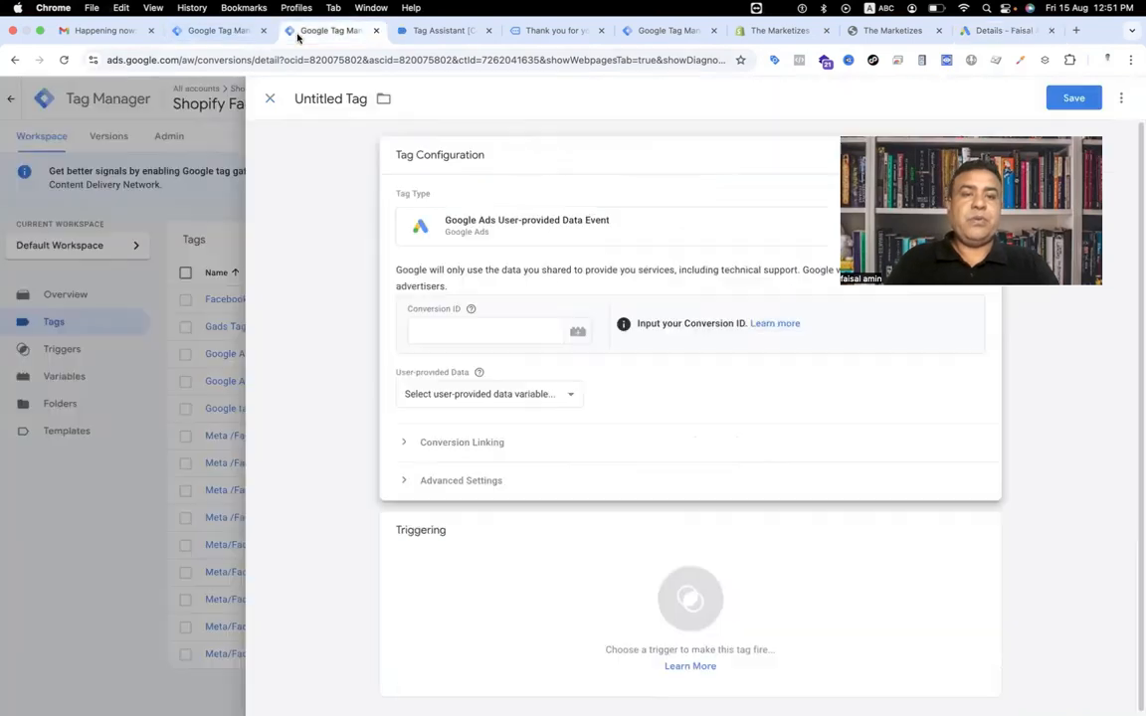
pyautogui.click(414, 323)
pyautogui.press('super+v')
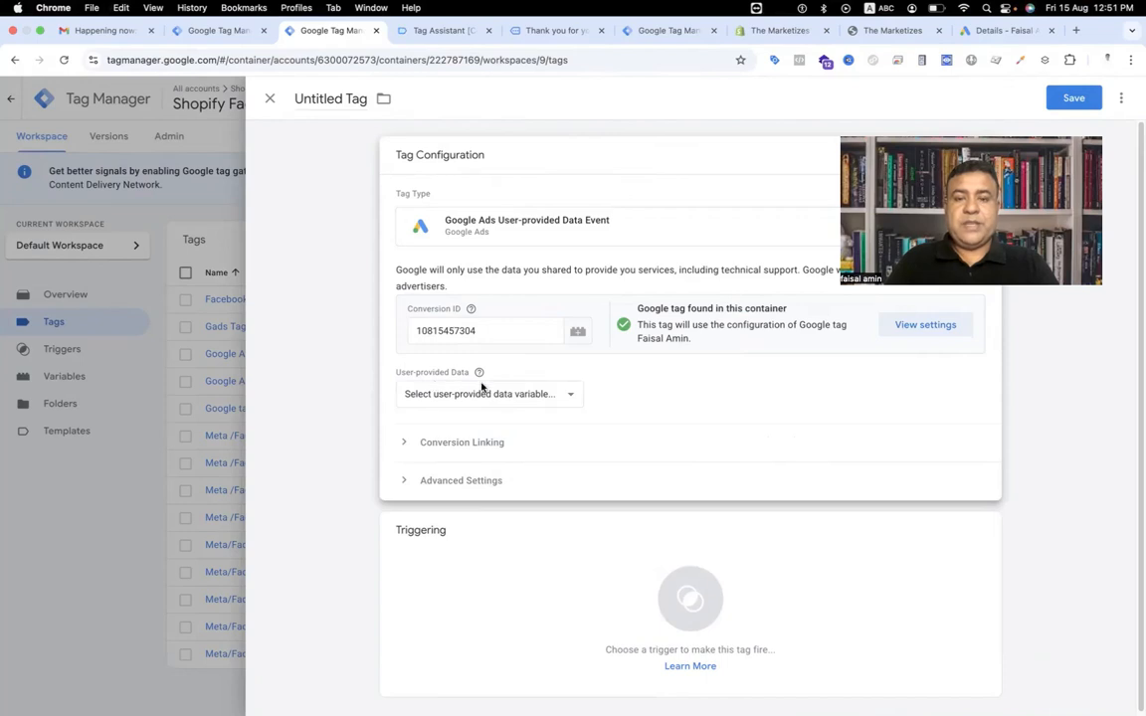
# Create a new variable for the tag's User-provided Data setting.
pyautogui.click(542, 398)
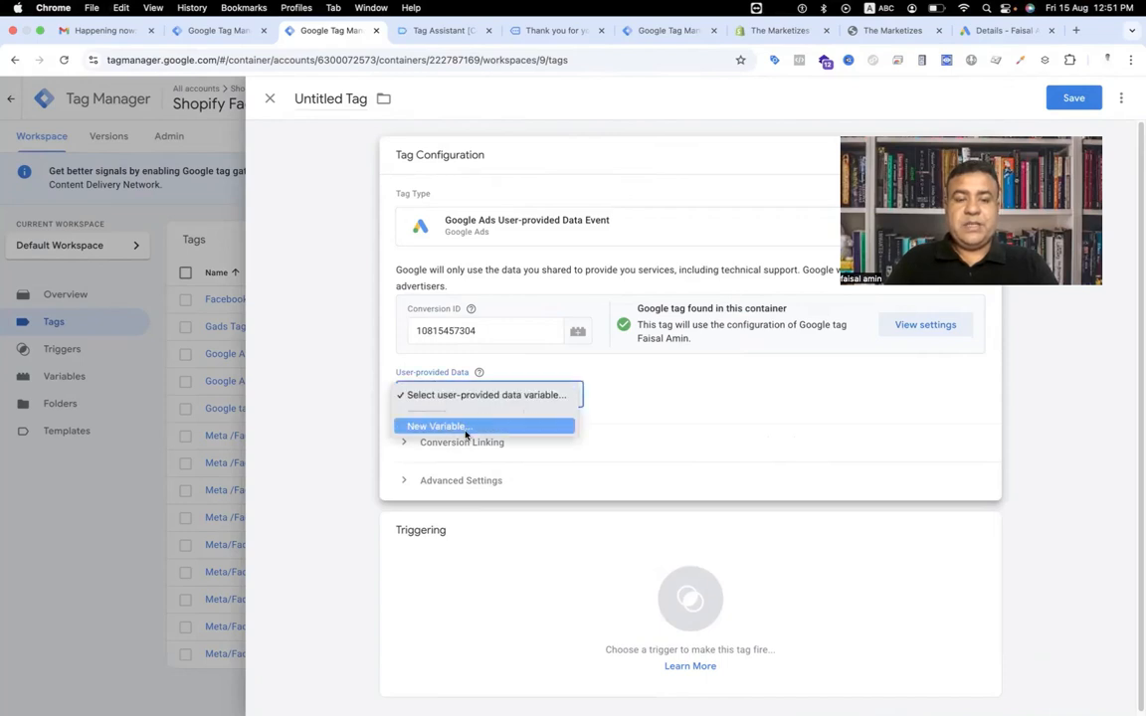
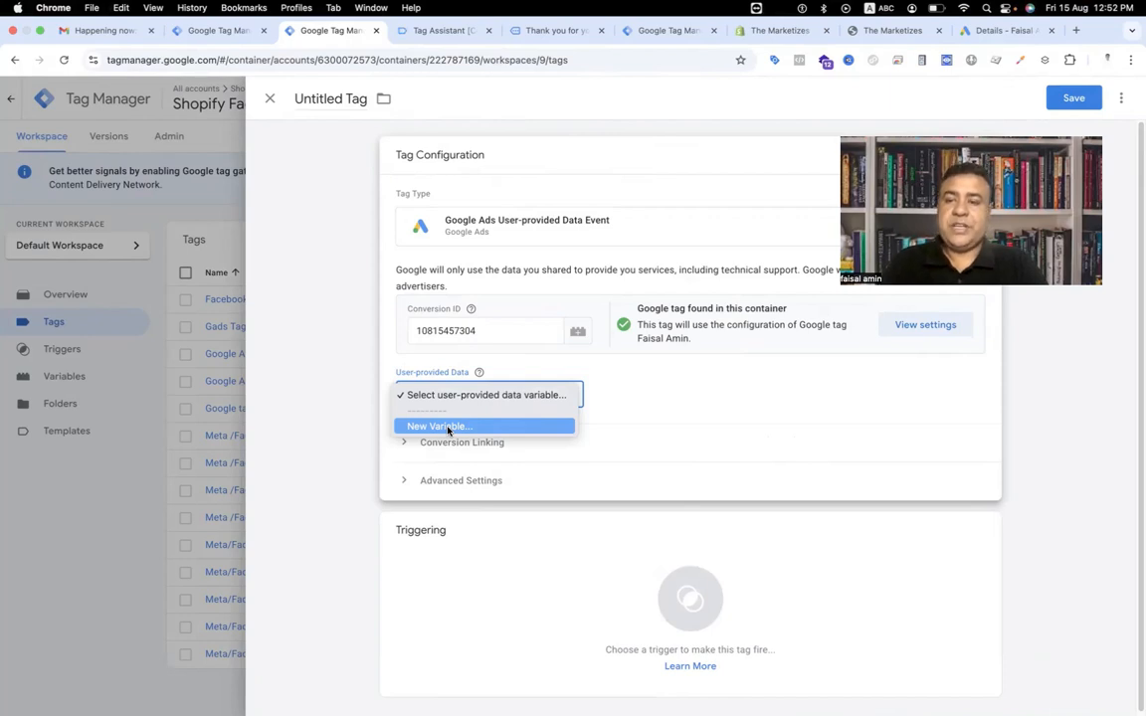
# Open a new User-Provided Data variable from the tag's dropdown and set its type to Manual configuration.
pyautogui.click(448, 427)
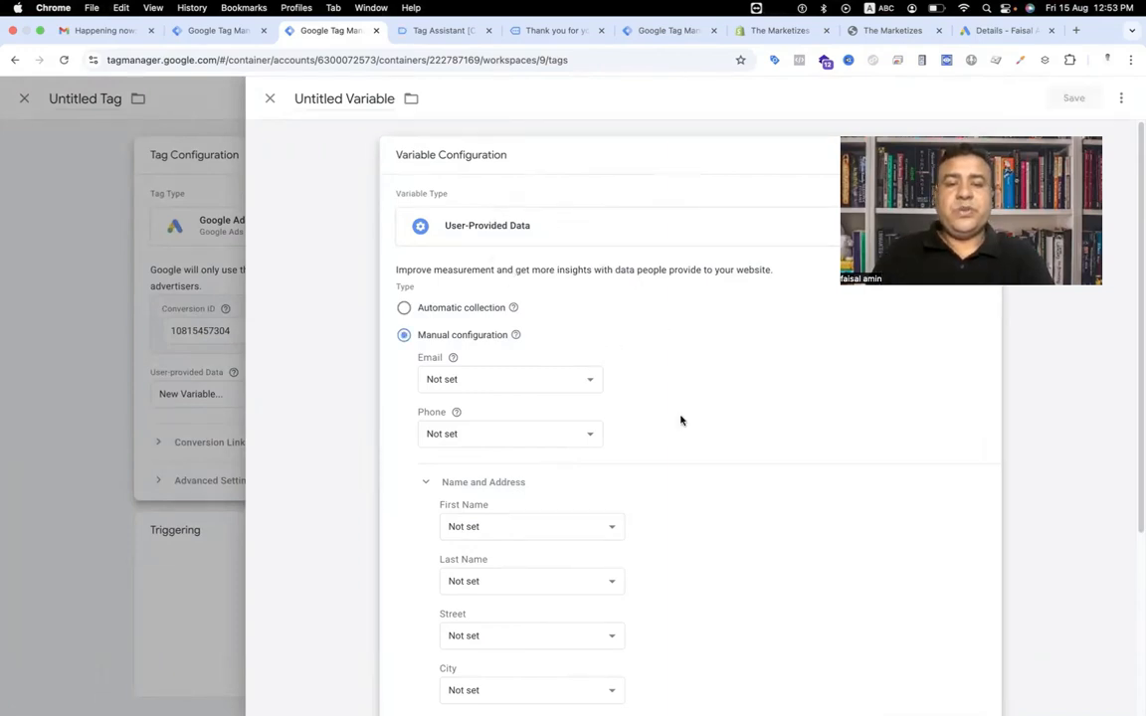
pyautogui.click(403, 308)
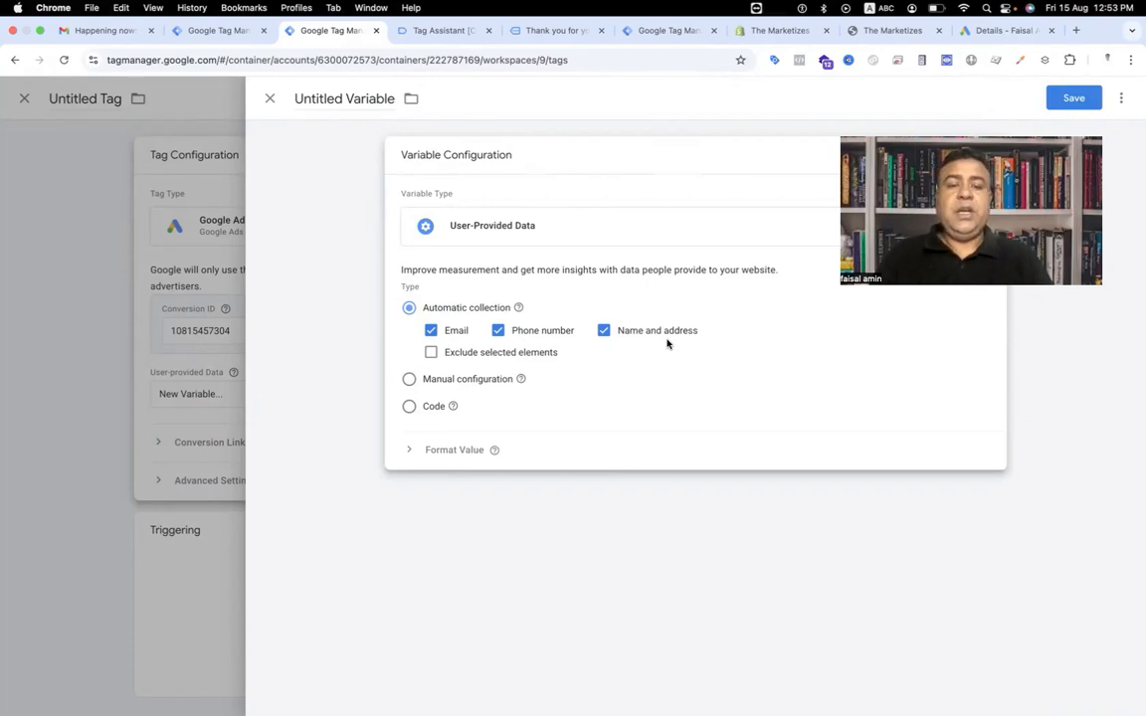
pyautogui.click(409, 380)
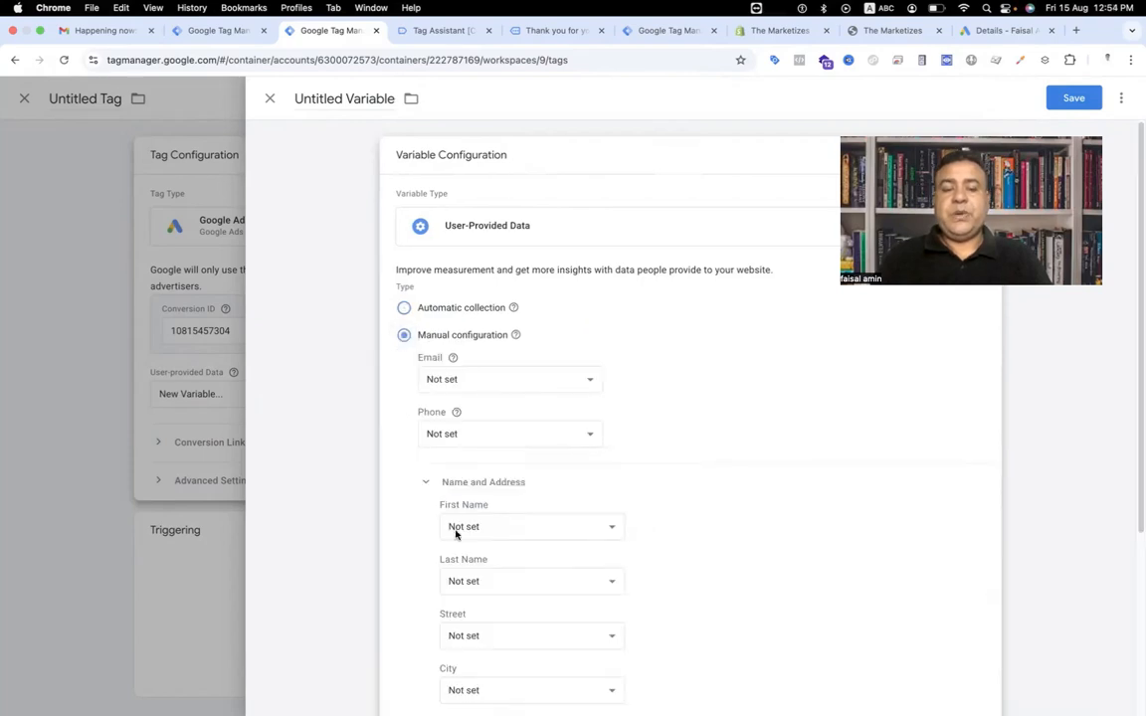
# Start creating a new variable for the Email field of the user-provided data variable.
pyautogui.scroll(-5, 457, 538)
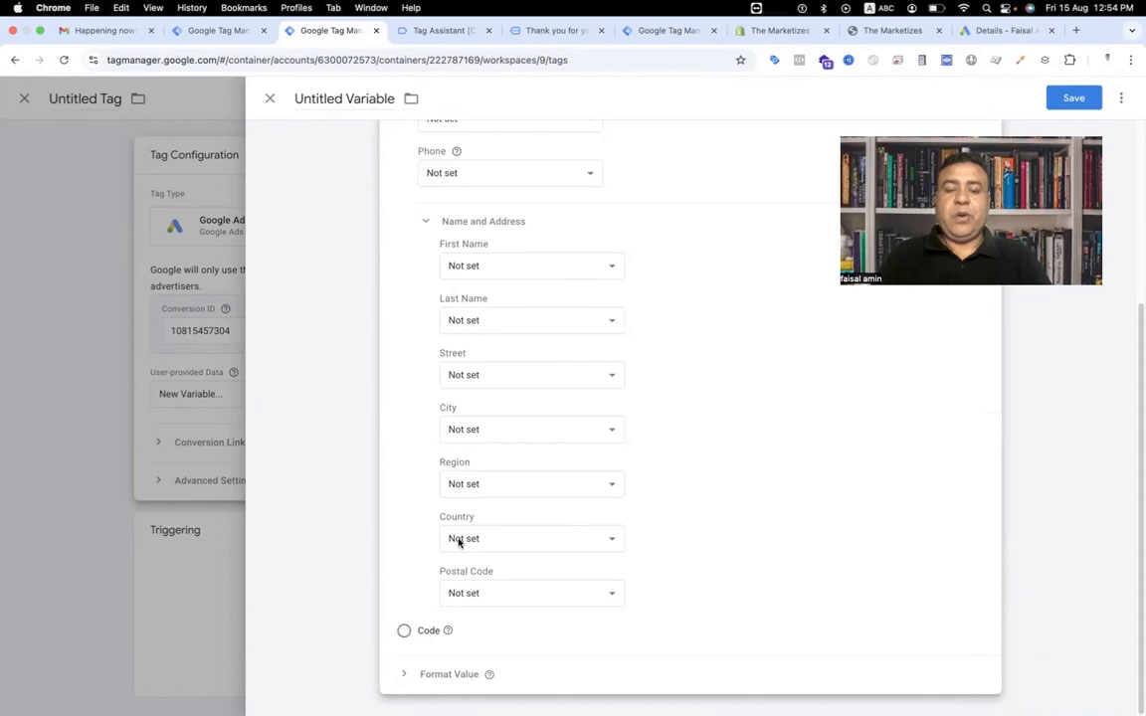
pyautogui.scroll(2, 459, 542)
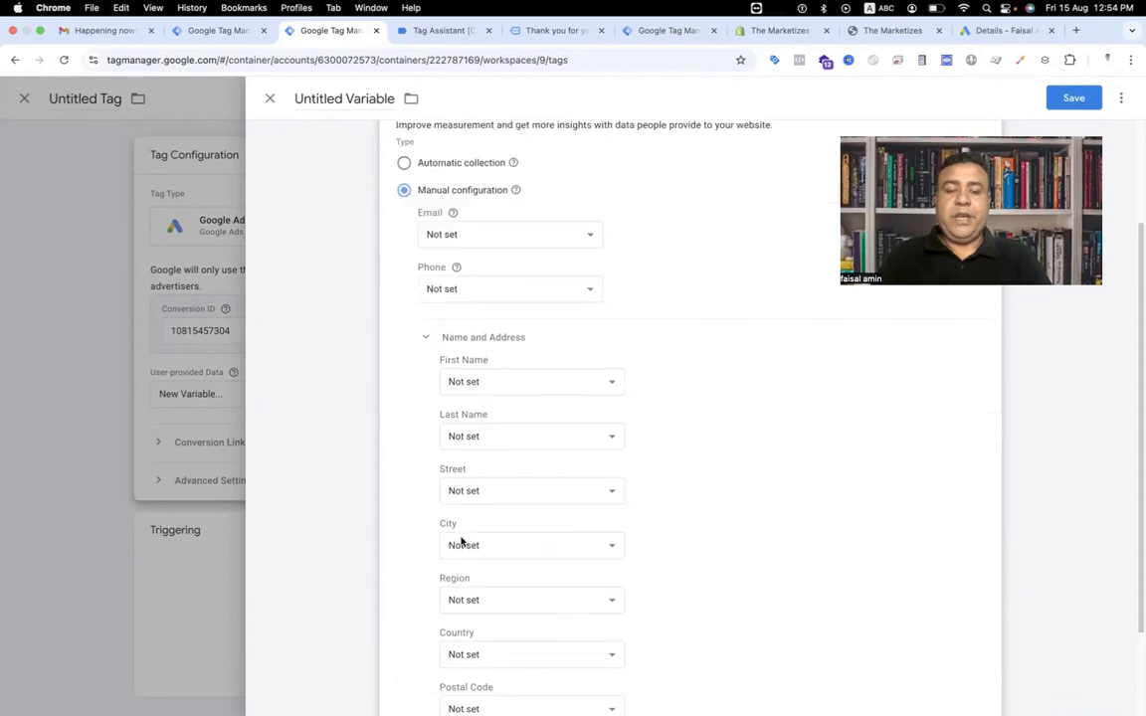
pyautogui.click(527, 234)
pyautogui.scroll(-5, 510, 535)
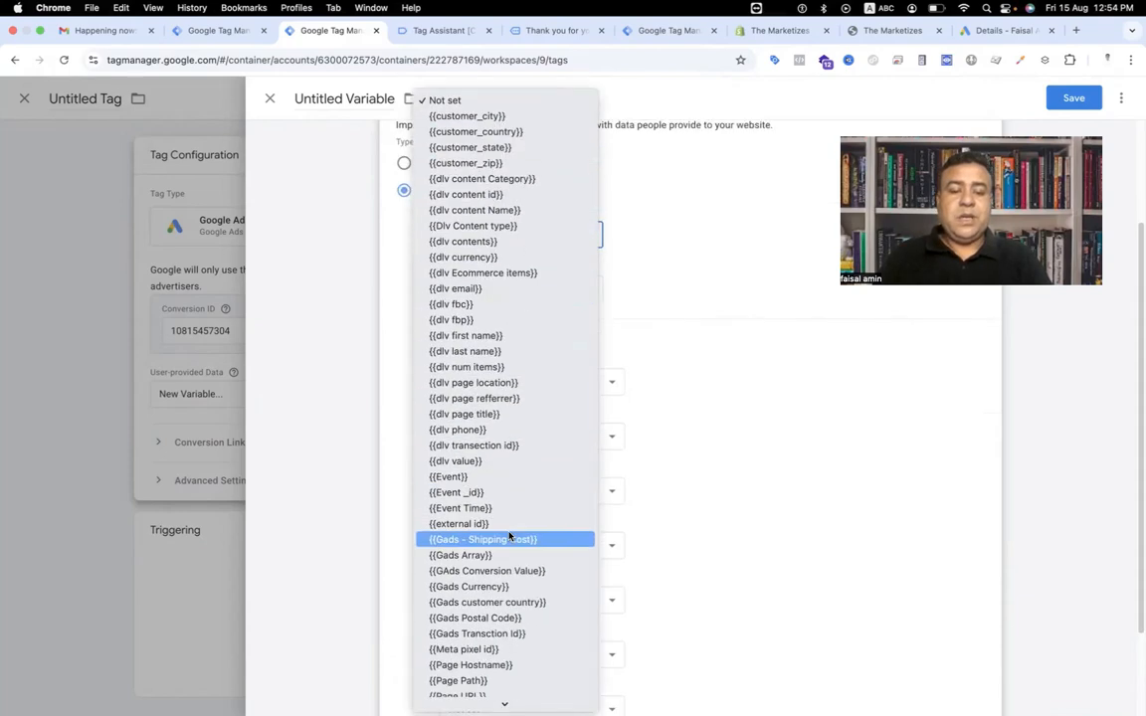
pyautogui.scroll(-2, 509, 538)
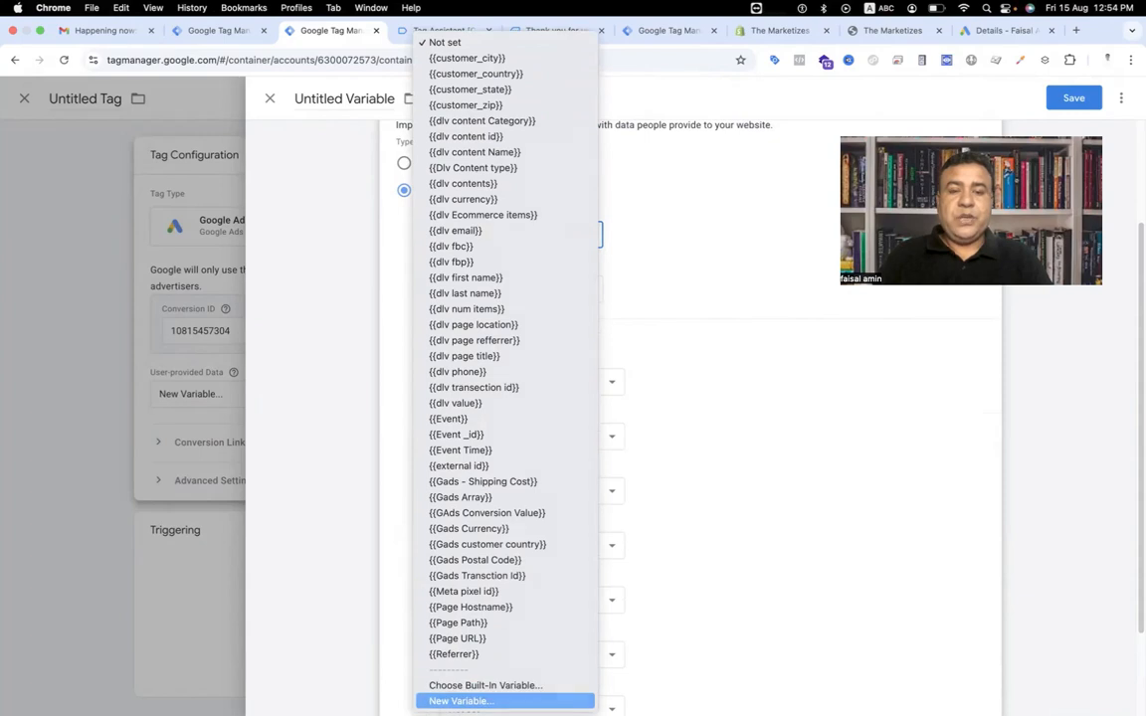
pyautogui.click(460, 700)
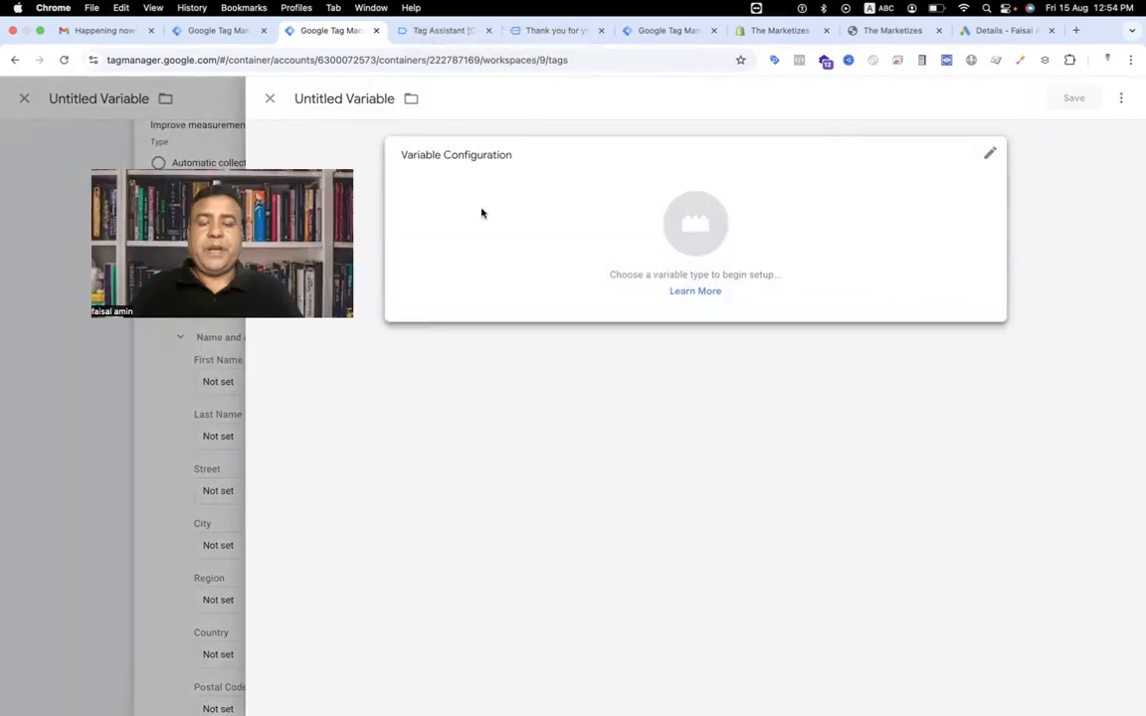
# Check the email key in Tag Assistant's purchase event, then make the new variable a Data Layer Variable named email.
pyautogui.click(449, 31)
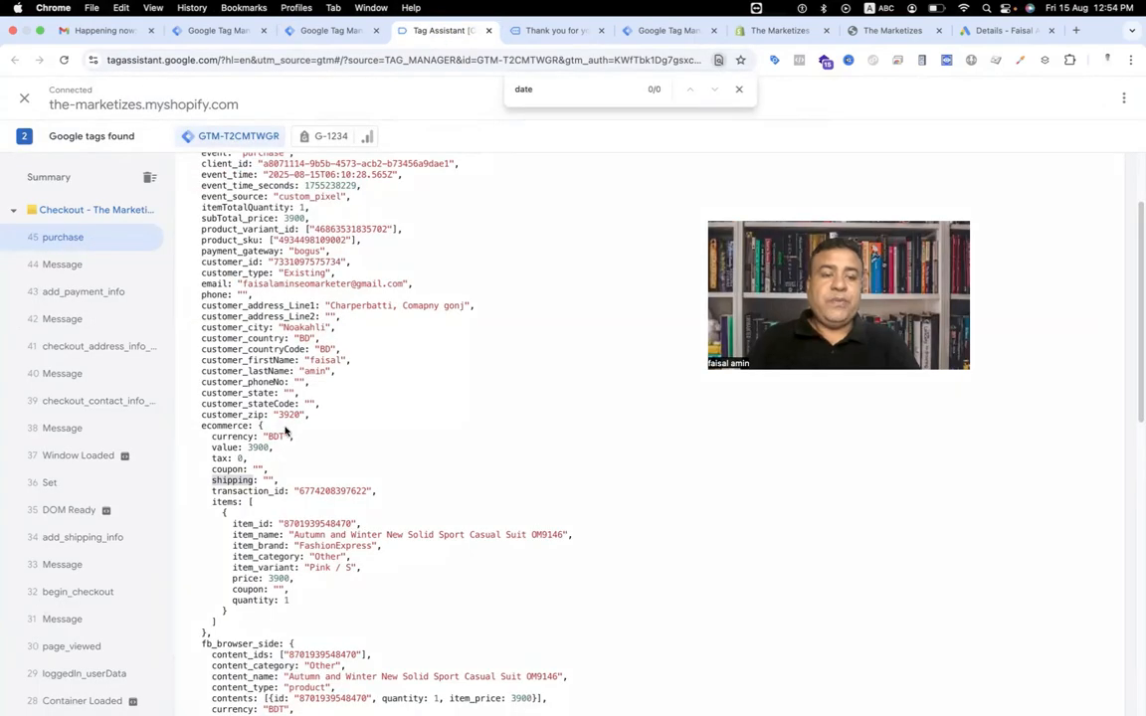
pyautogui.scroll(2, 286, 429)
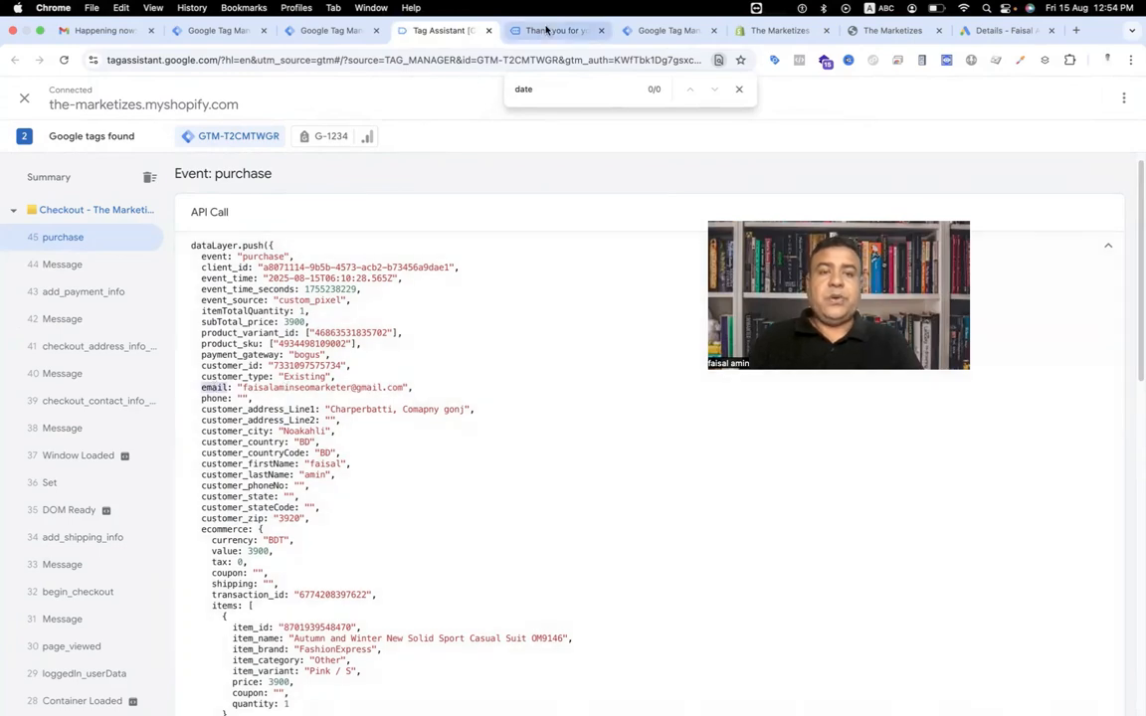
pyautogui.click(328, 31)
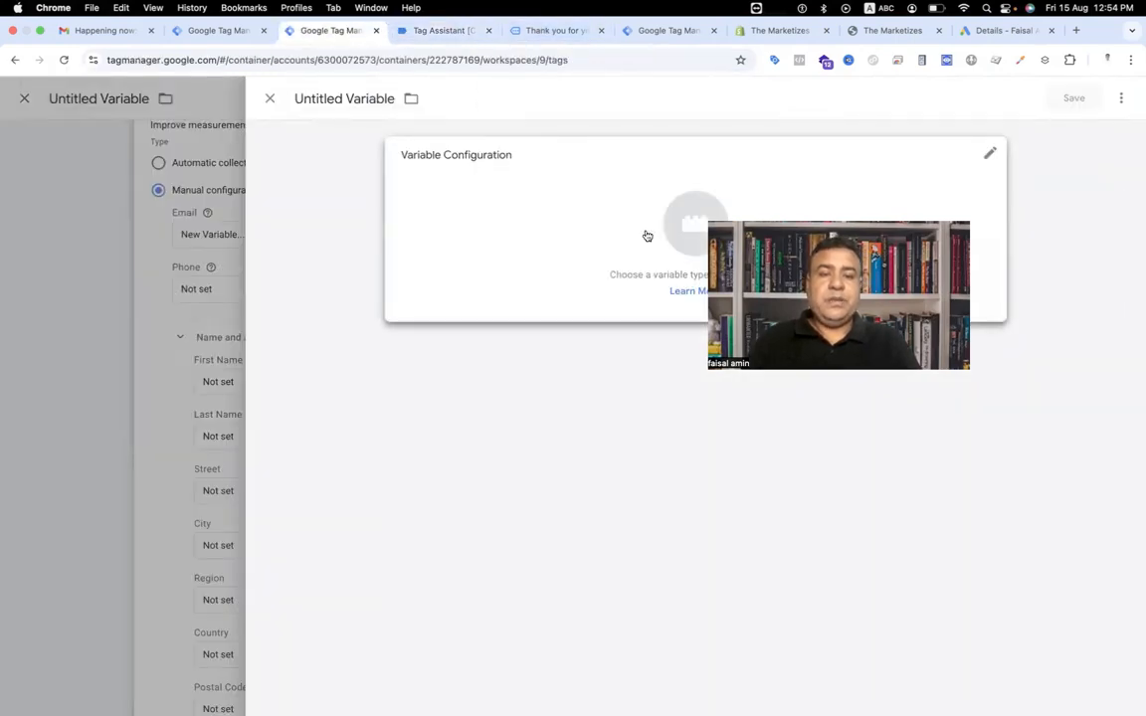
pyautogui.click(685, 224)
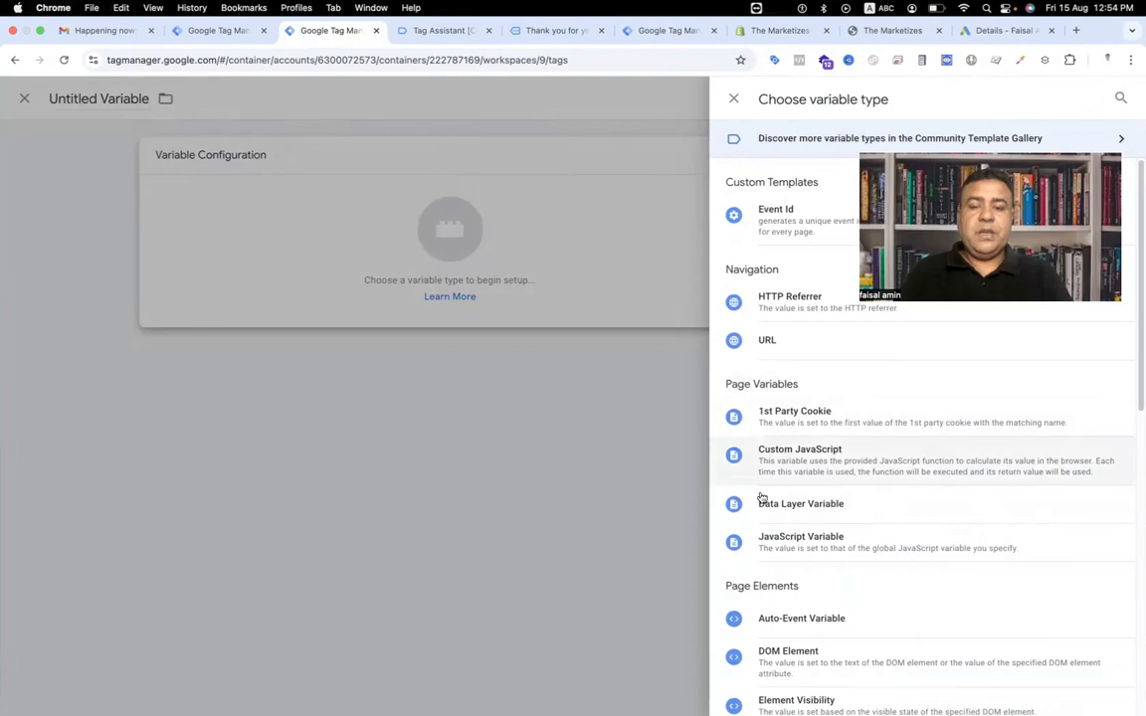
pyautogui.click(806, 517)
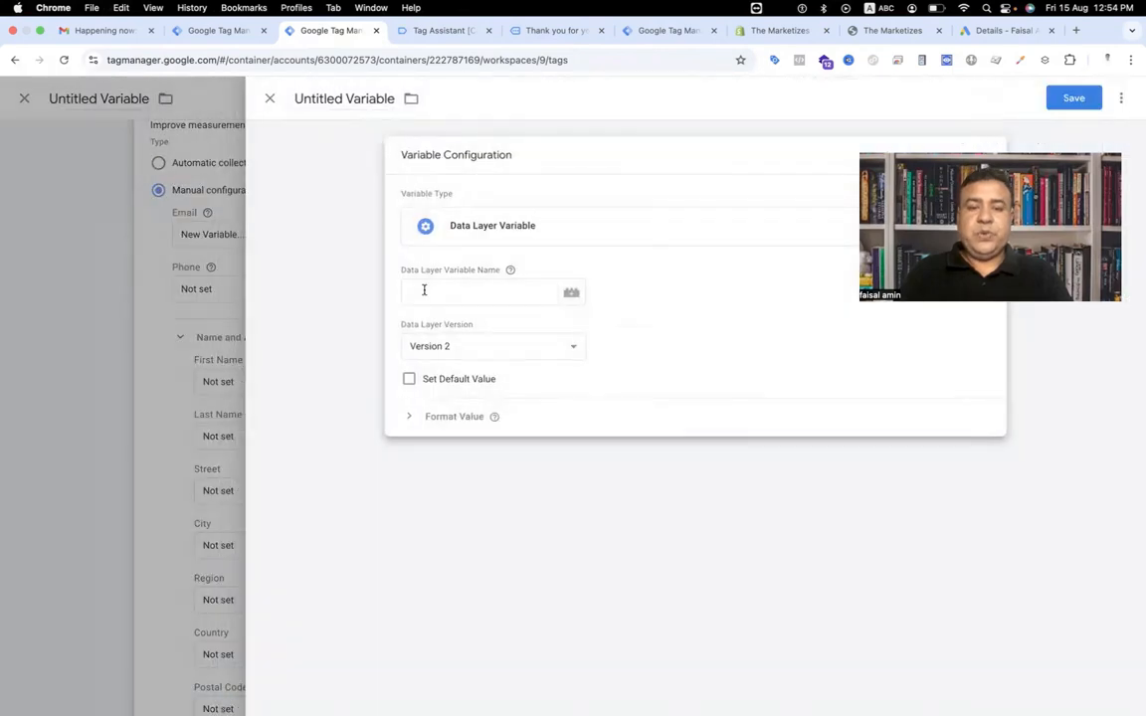
pyautogui.click(424, 290)
pyautogui.write('email')
# Name the variable Gads - Email and save it so it fills the Email field.
pyautogui.click(342, 96)
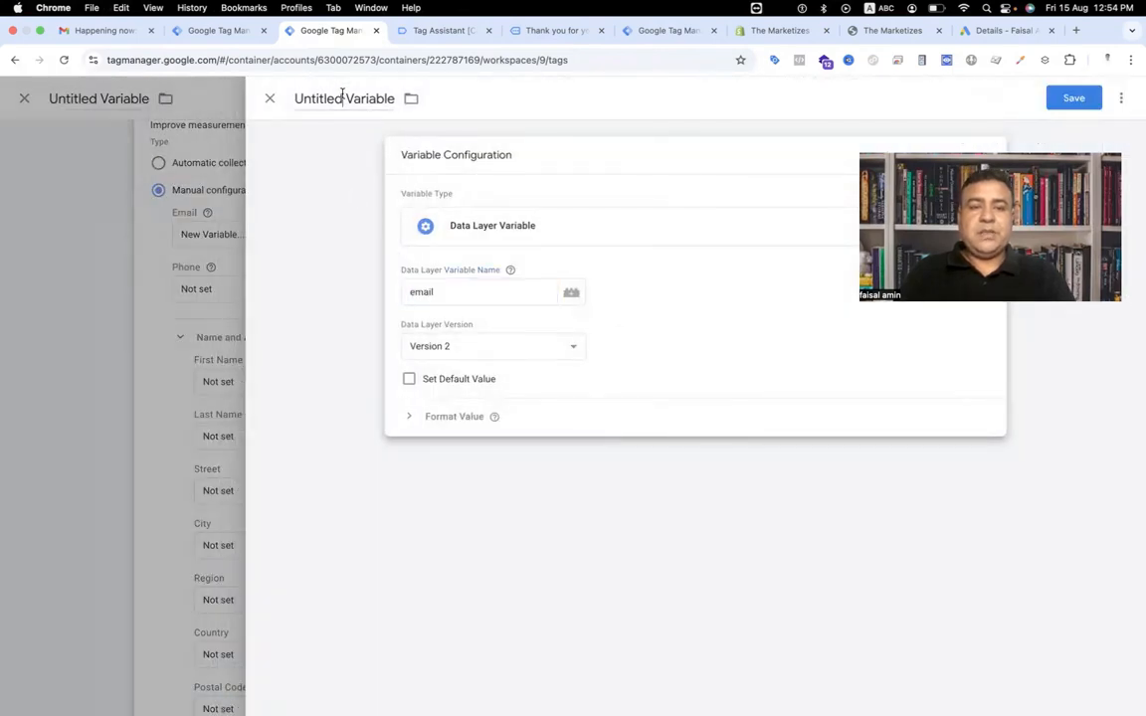
pyautogui.tripleClick(342, 96)
pyautogui.write('Ga')
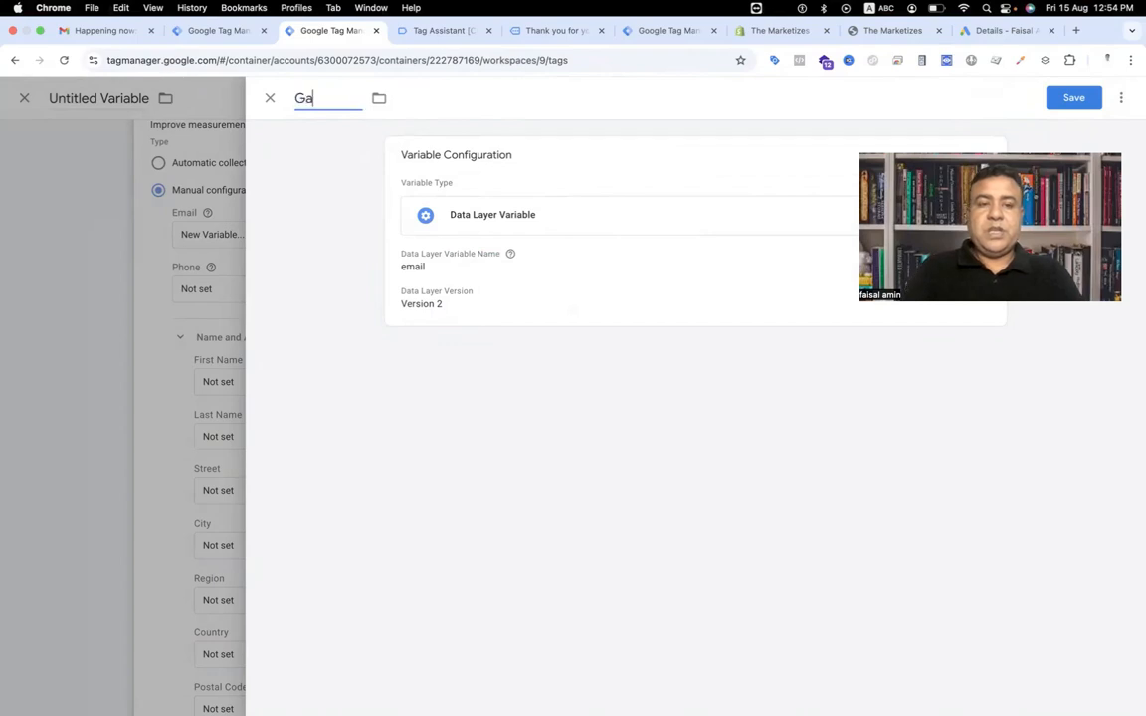
pyautogui.write('ds - Email')
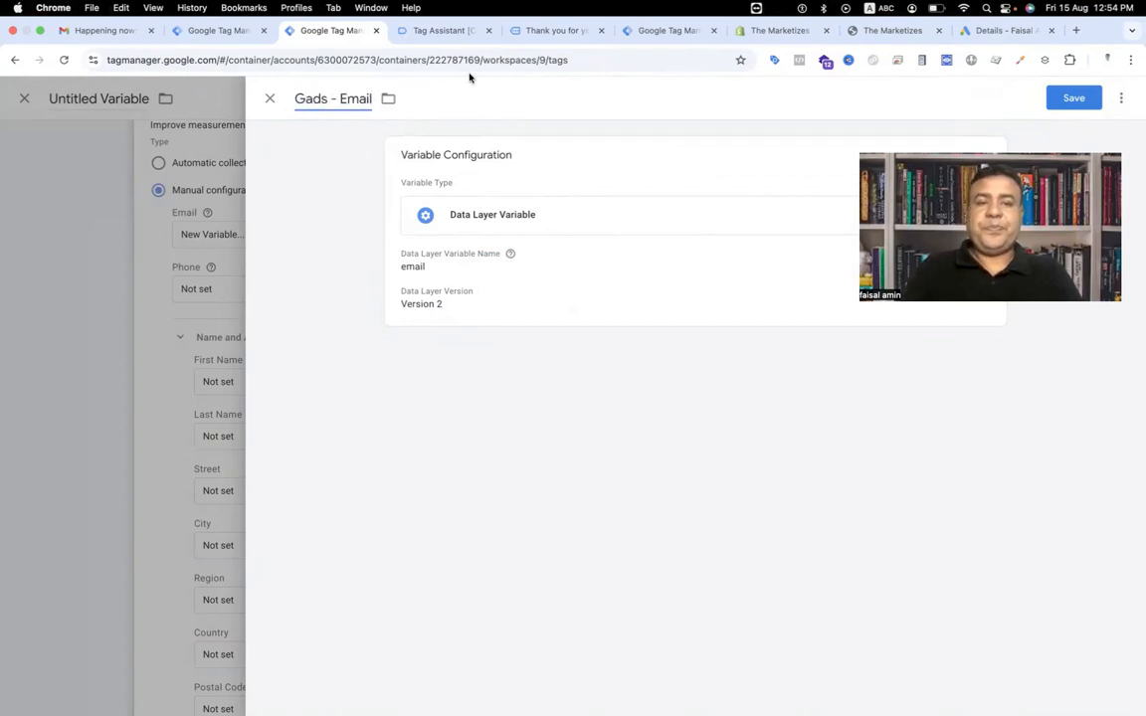
pyautogui.click(1074, 103)
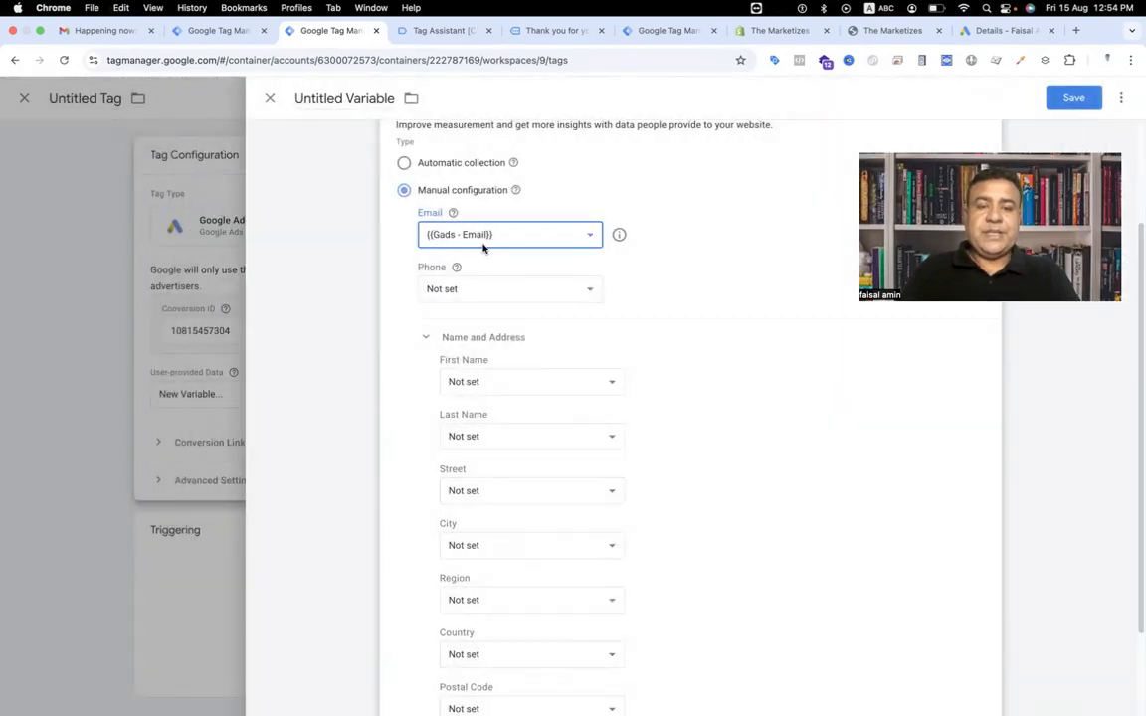
# Start a new variable for the Phone field and look up the phone key in Tag Assistant's purchase event.
pyautogui.click(455, 290)
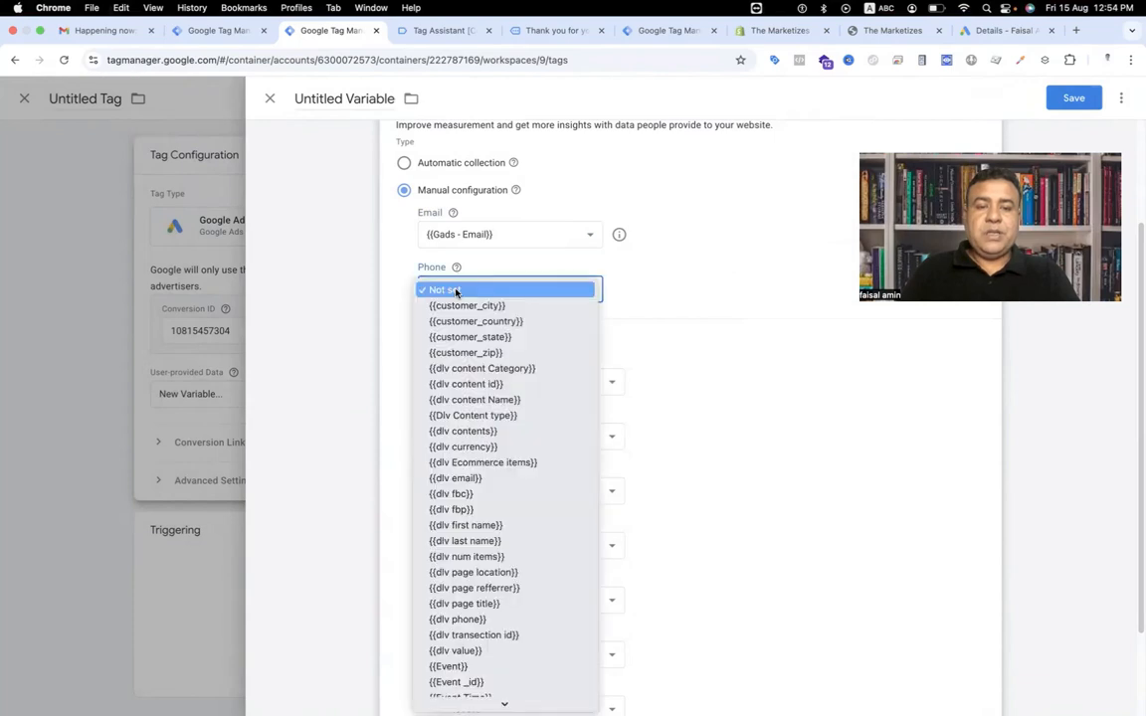
pyautogui.scroll(-5, 435, 583)
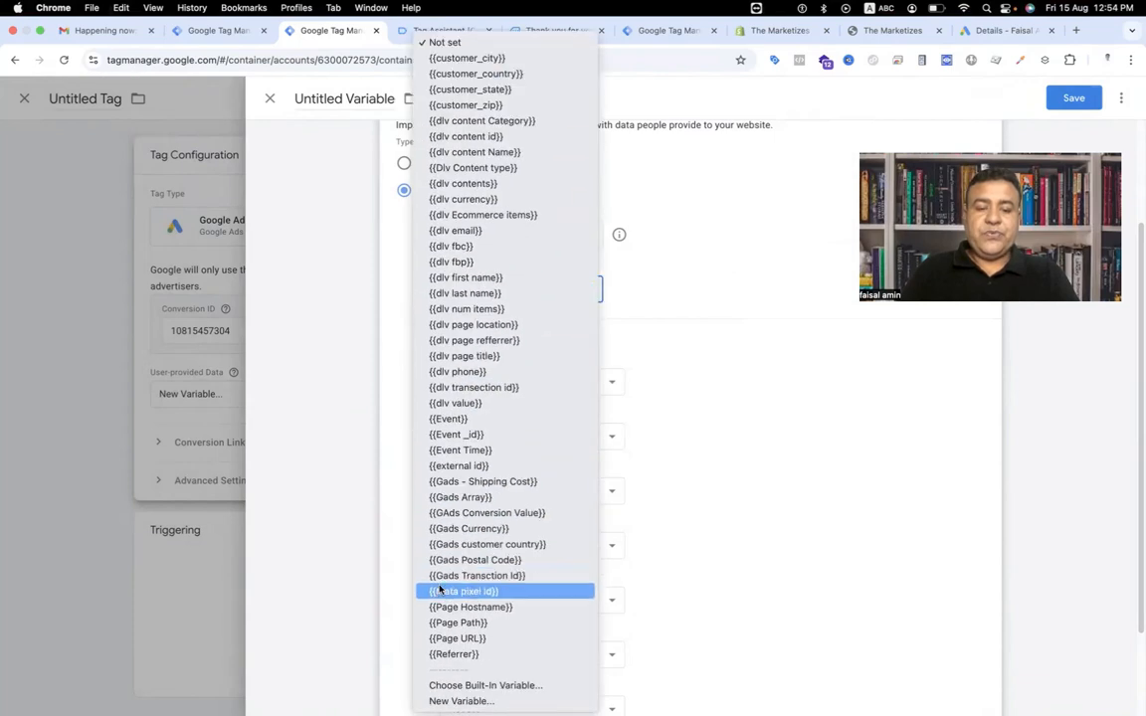
pyautogui.click(460, 700)
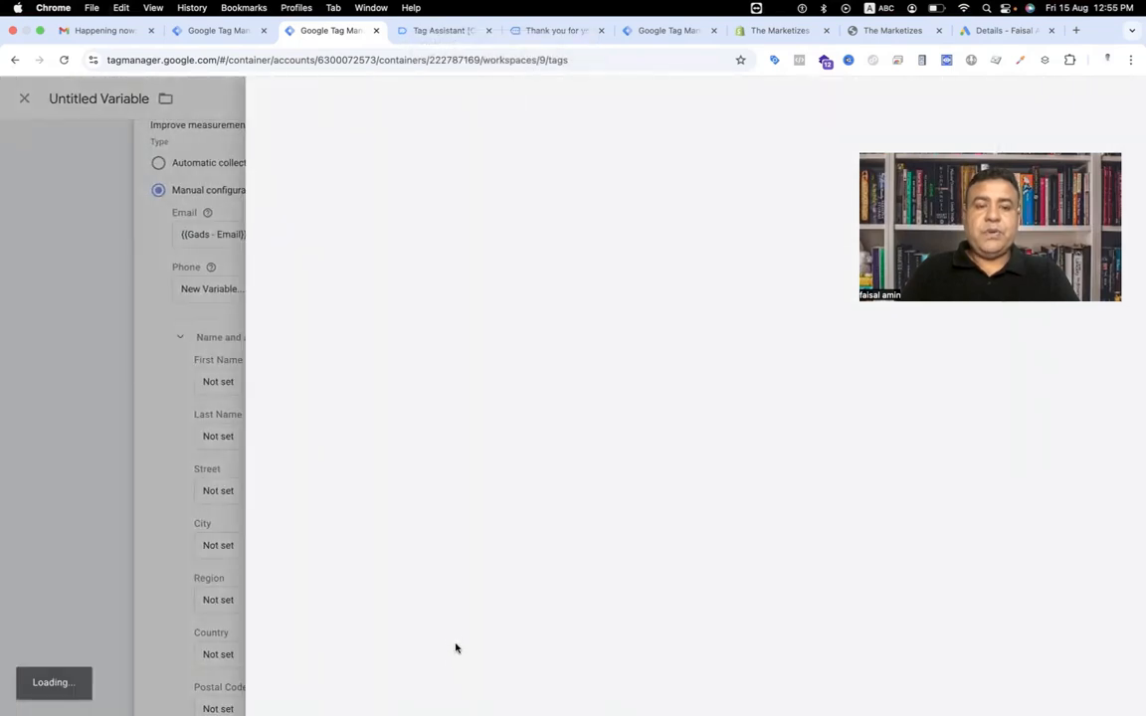
pyautogui.click(428, 31)
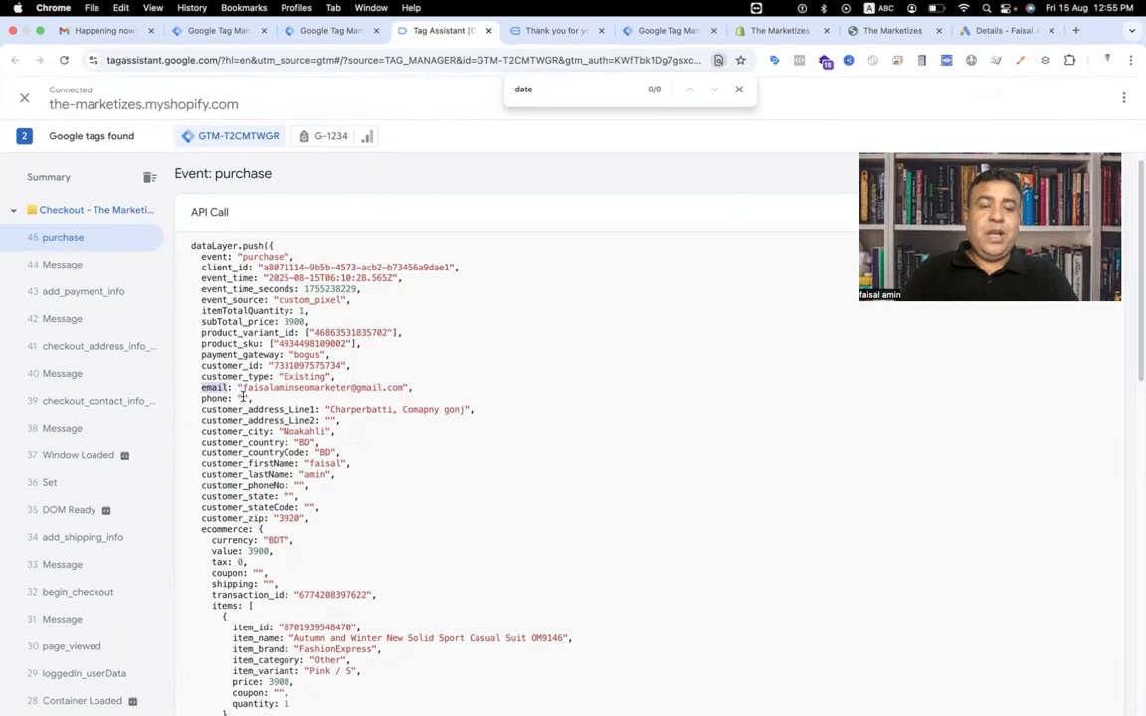
pyautogui.doubleClick(217, 399)
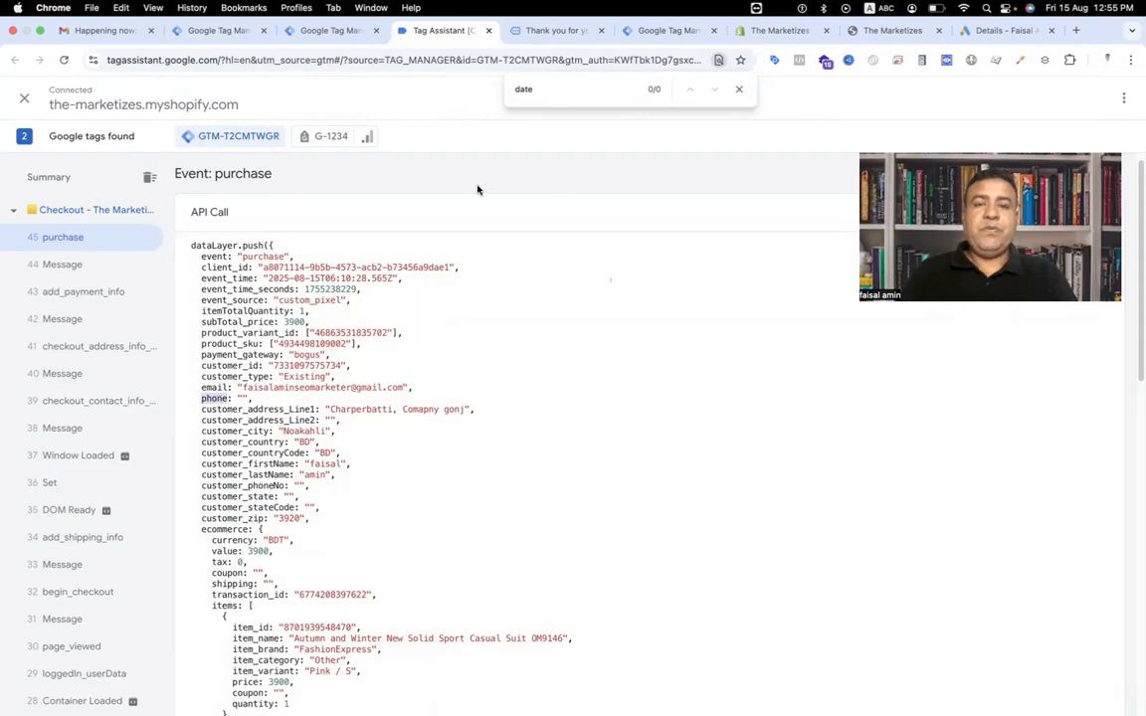
pyautogui.click(332, 30)
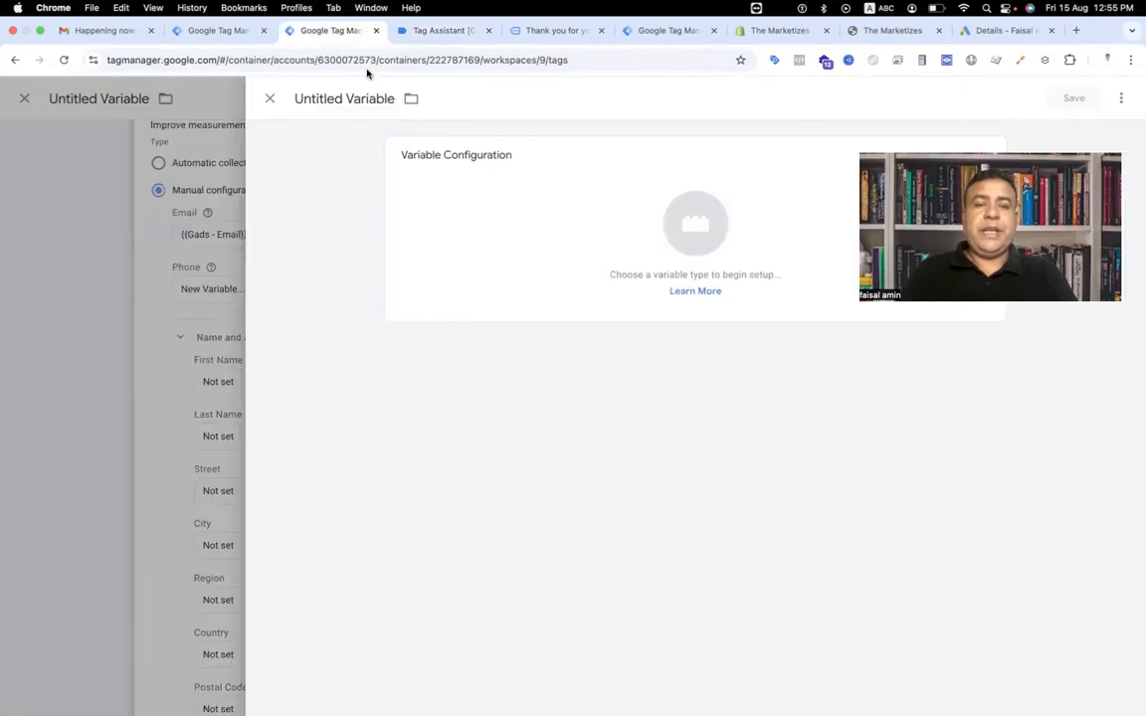
# Make the new variable a Data Layer Variable with the variable name phone.
pyautogui.click(691, 230)
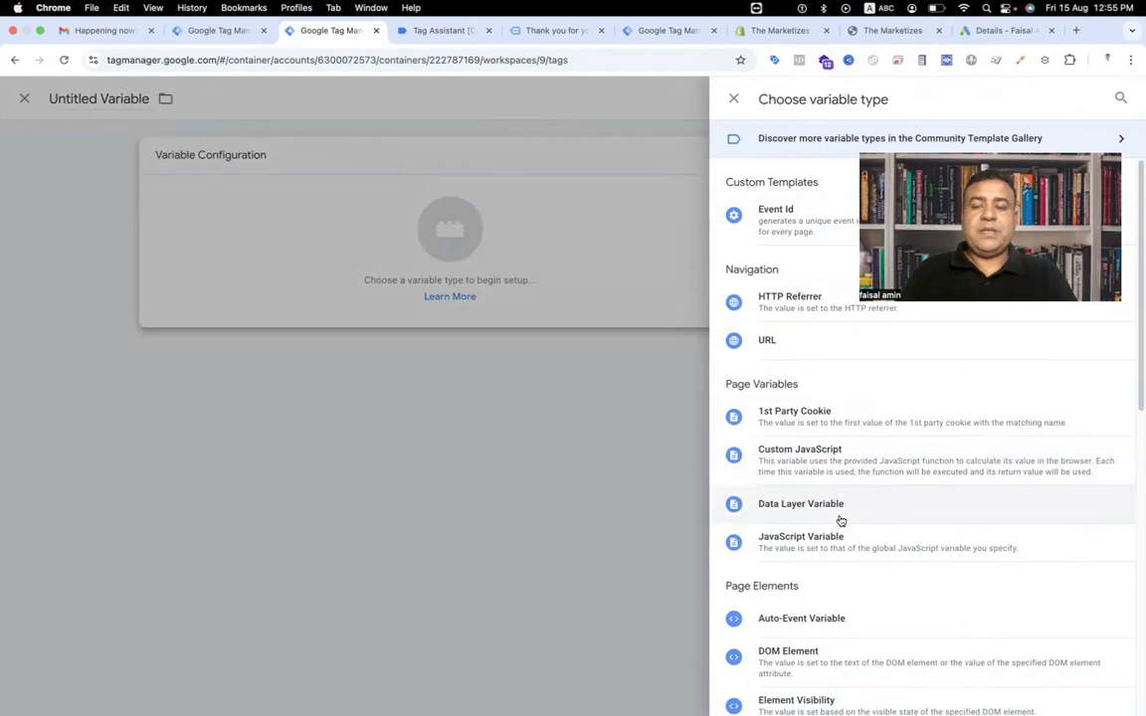
pyautogui.click(841, 521)
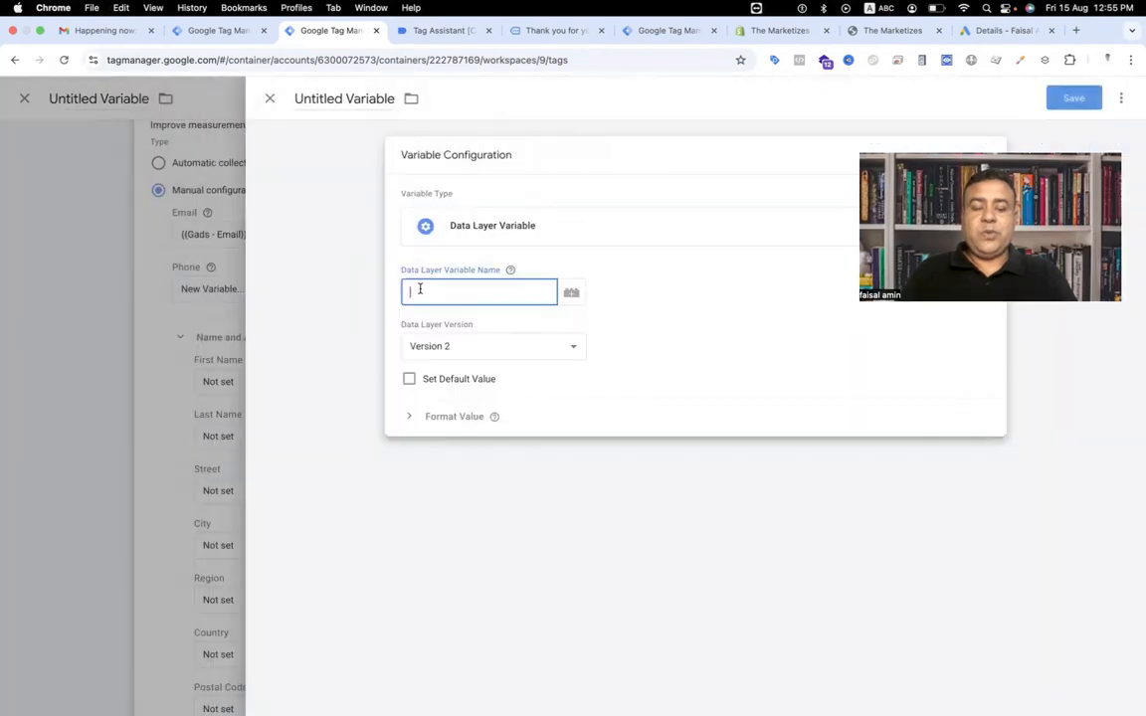
pyautogui.write('phone')
# Name the variable Gads - Phone and save it so it fills the Phone field.
pyautogui.click(338, 102)
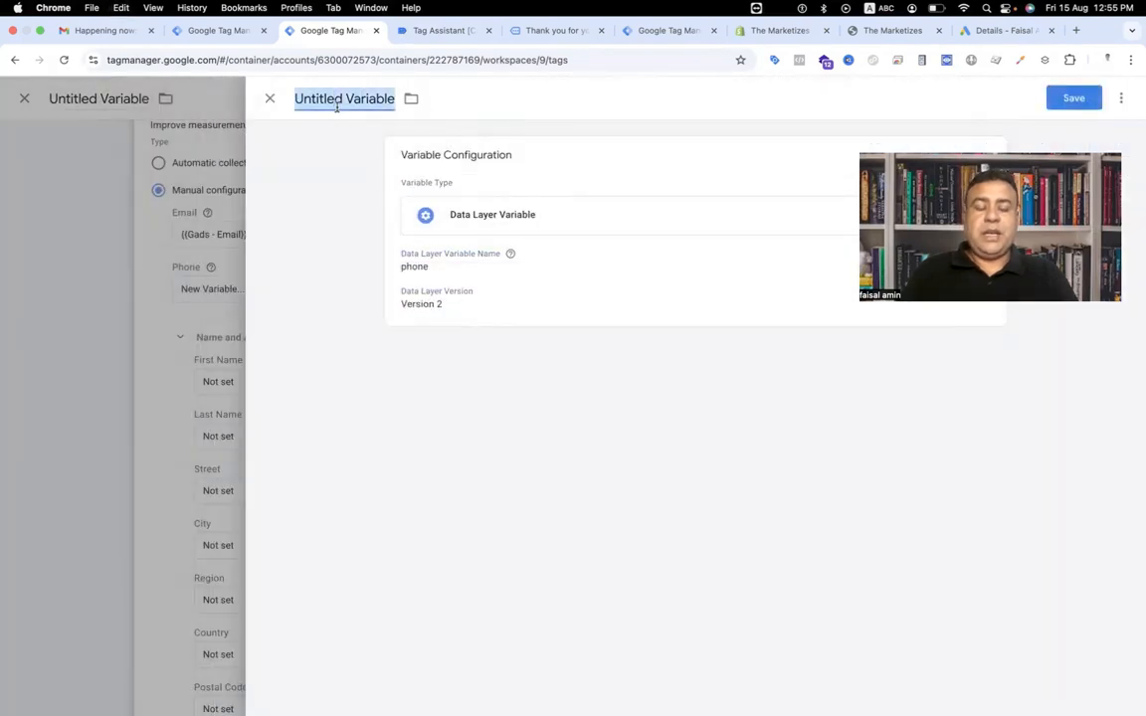
pyautogui.write('Gads')
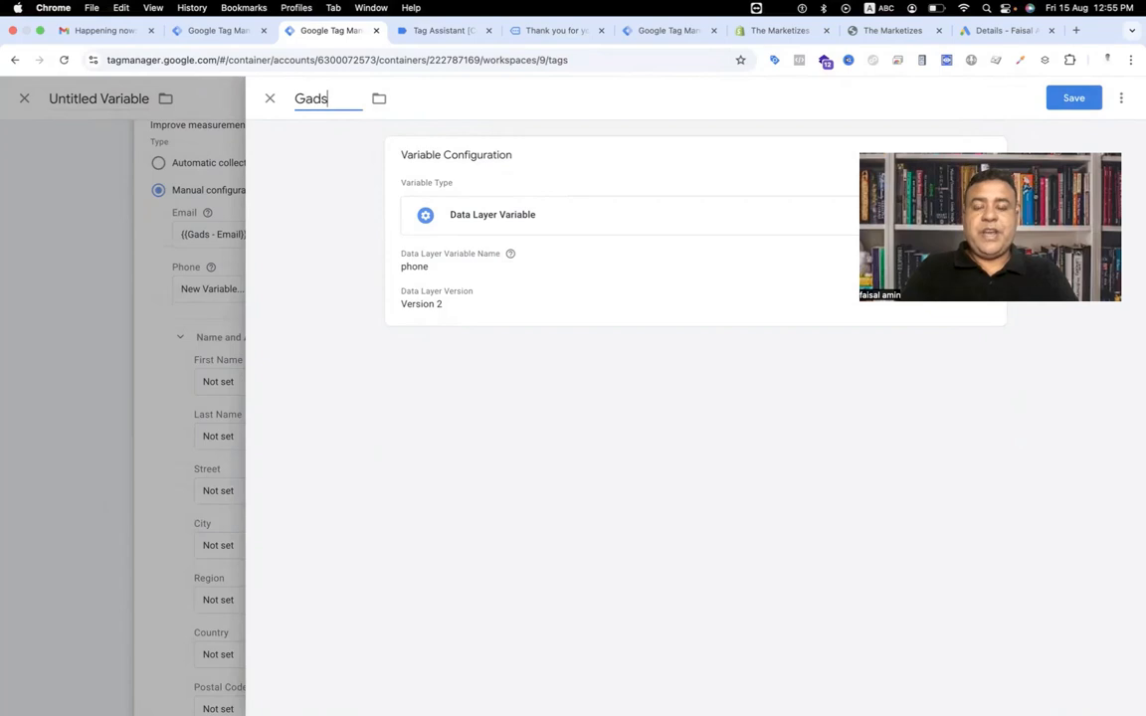
pyautogui.write(' - Phone')
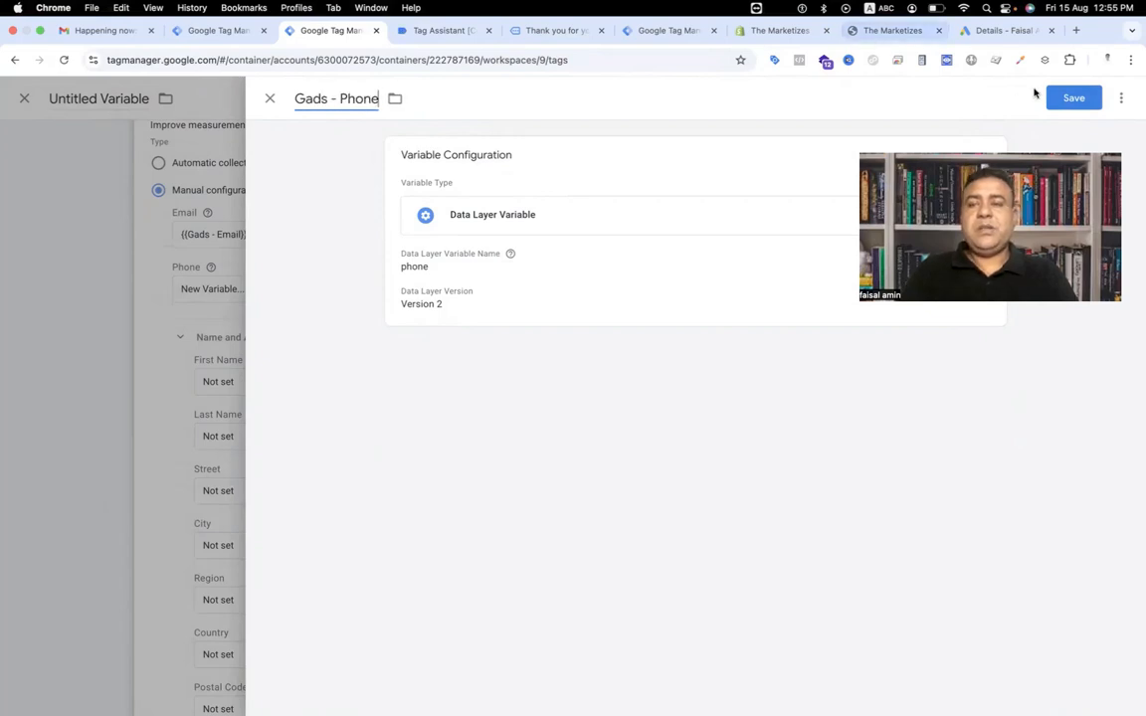
pyautogui.click(1062, 100)
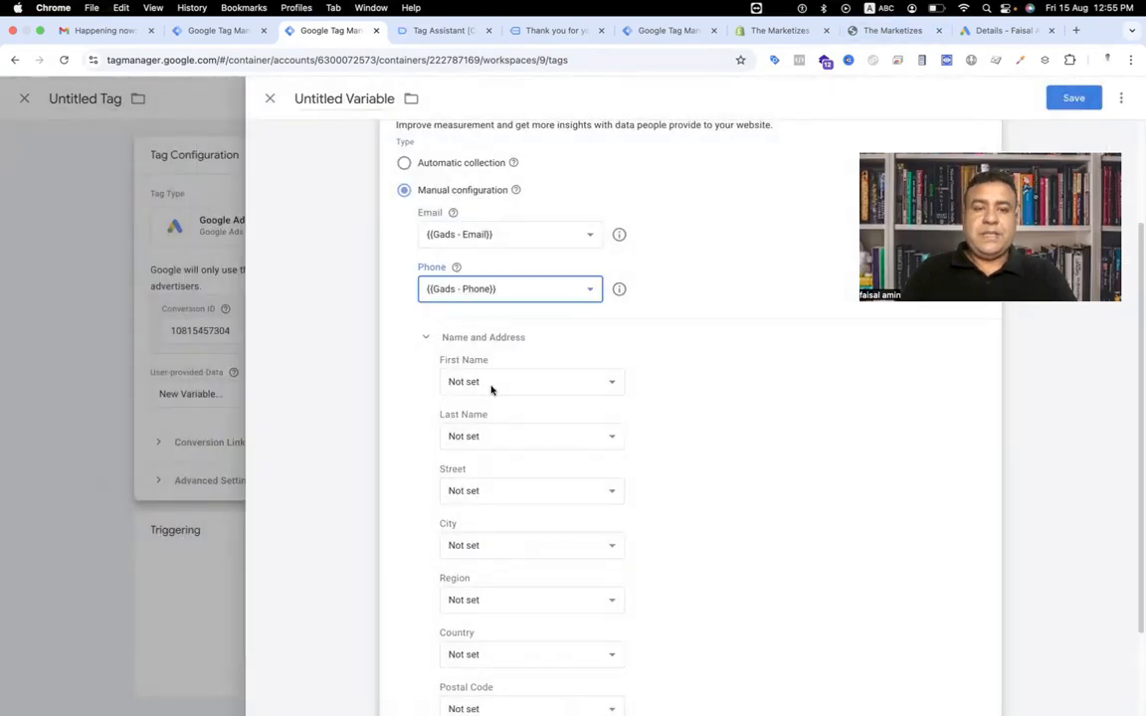
# Copy the customer_firstName key from Tag Assistant's purchase event and create a Data Layer Variable with that name for First Name.
pyautogui.click(430, 29)
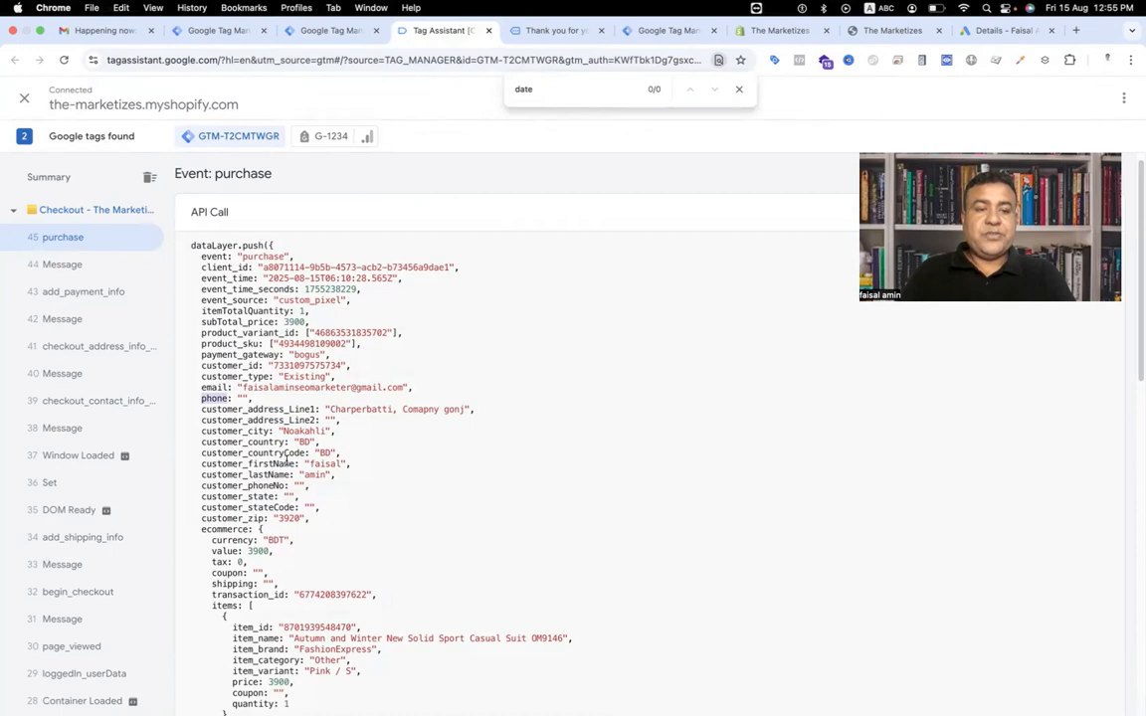
pyautogui.moveTo(201, 464); pyautogui.dragTo(298, 464)
pyautogui.press('super+c')
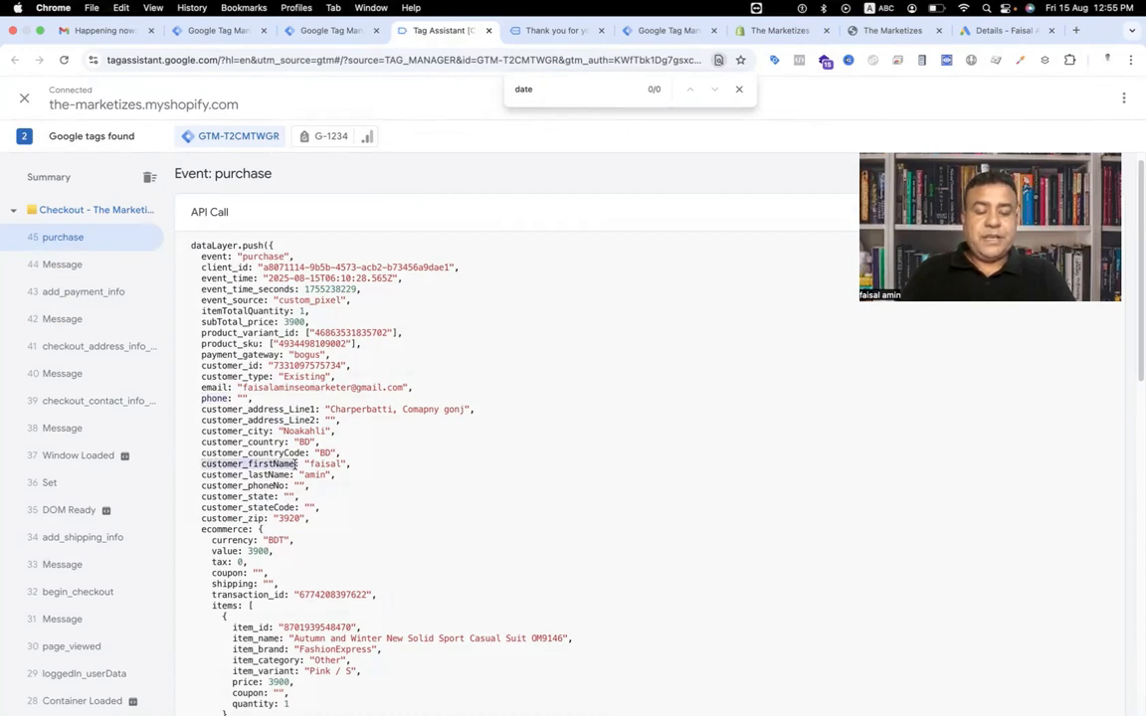
pyautogui.click(328, 29)
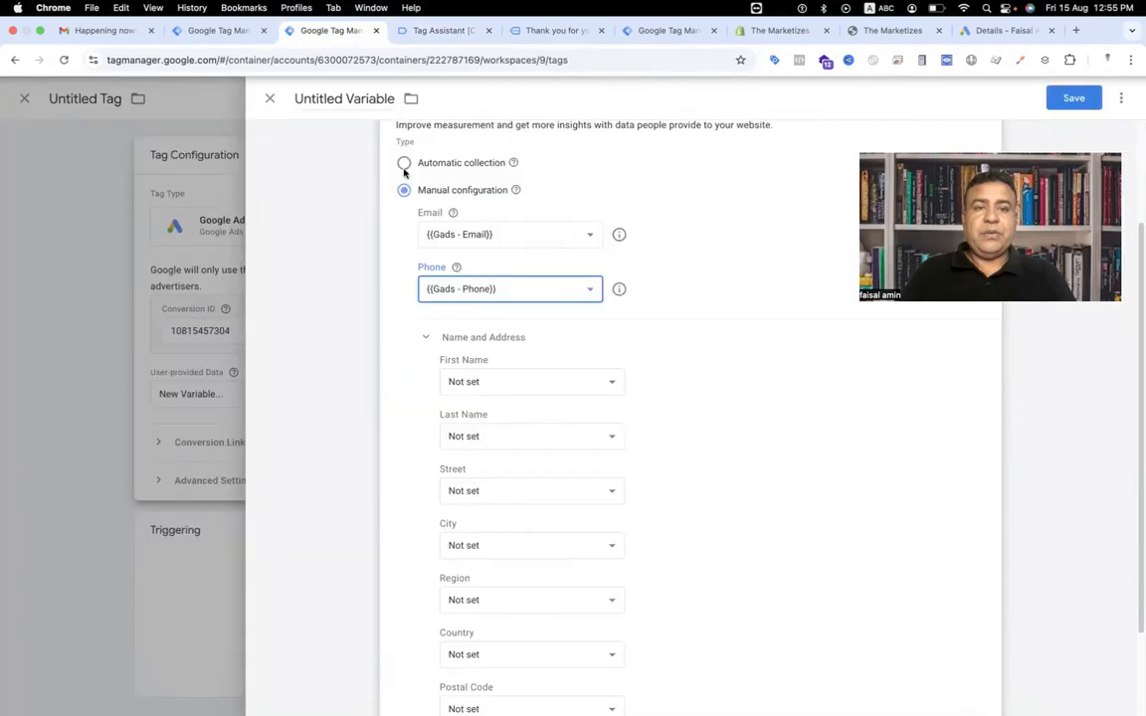
pyautogui.click(514, 376)
pyautogui.scroll(-5, 537, 527)
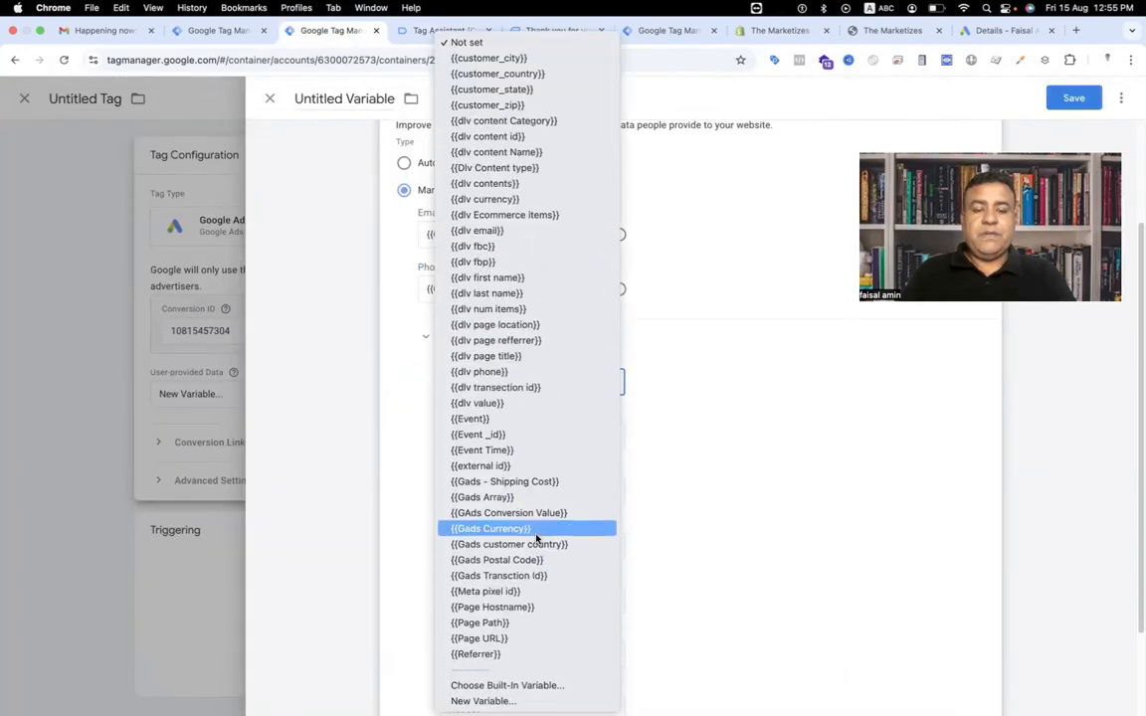
pyautogui.click(492, 700)
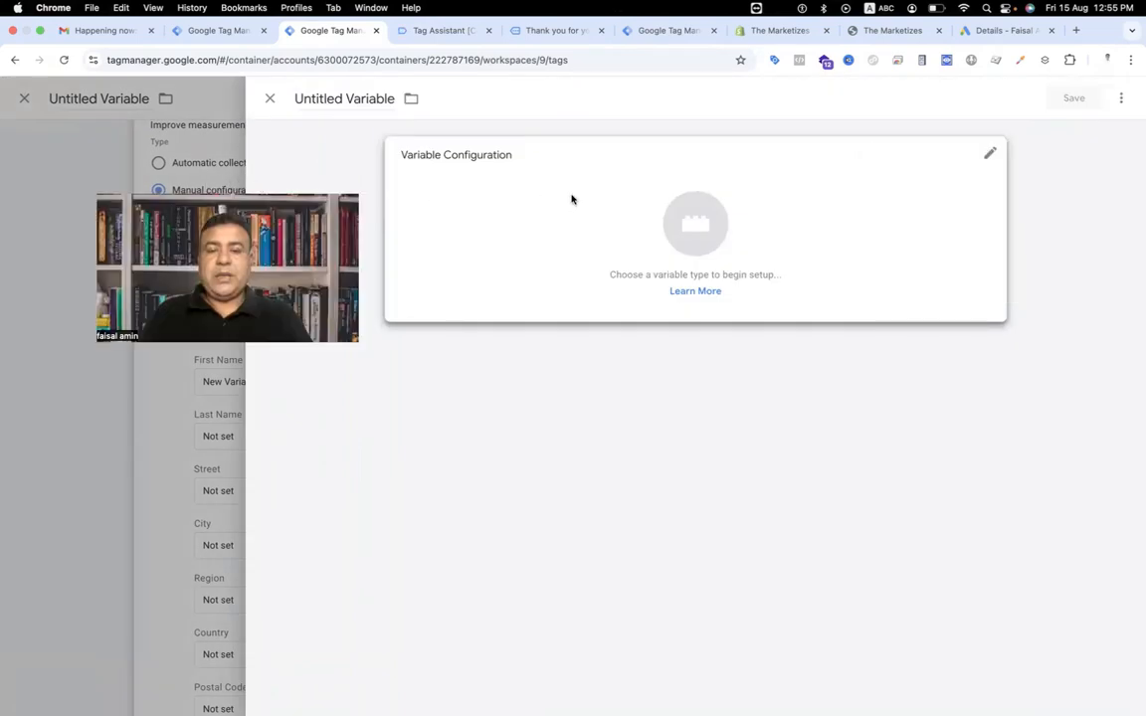
pyautogui.click(711, 239)
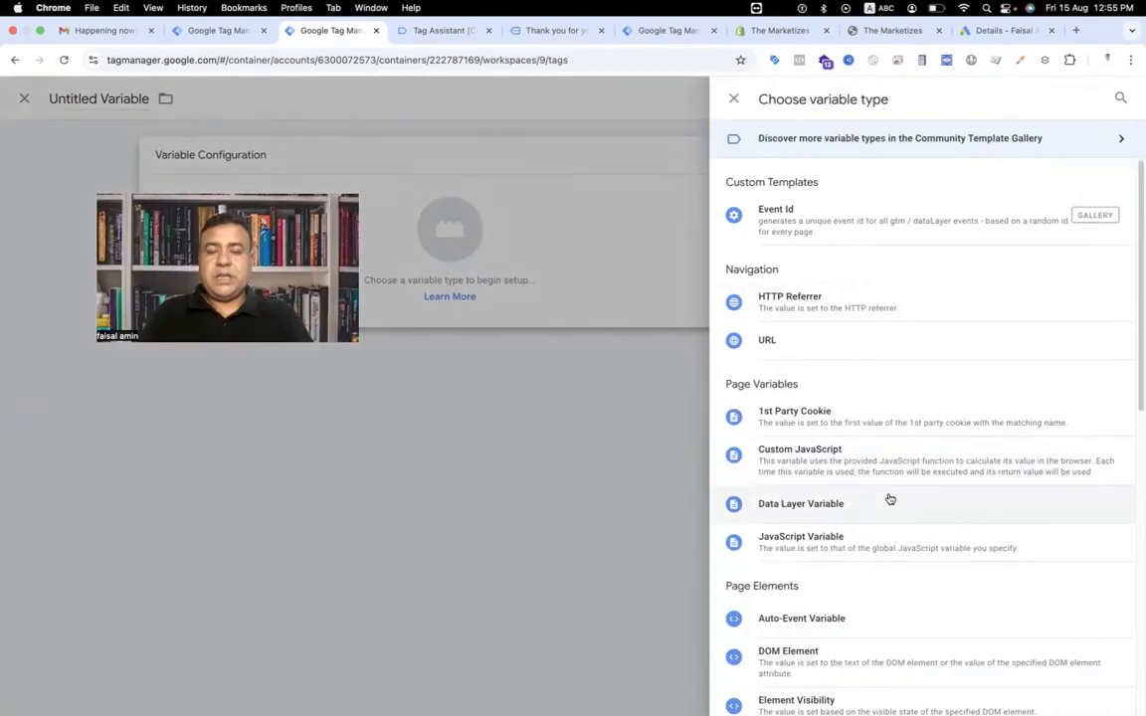
pyautogui.click(888, 501)
pyautogui.click(474, 287)
pyautogui.press('super+v')
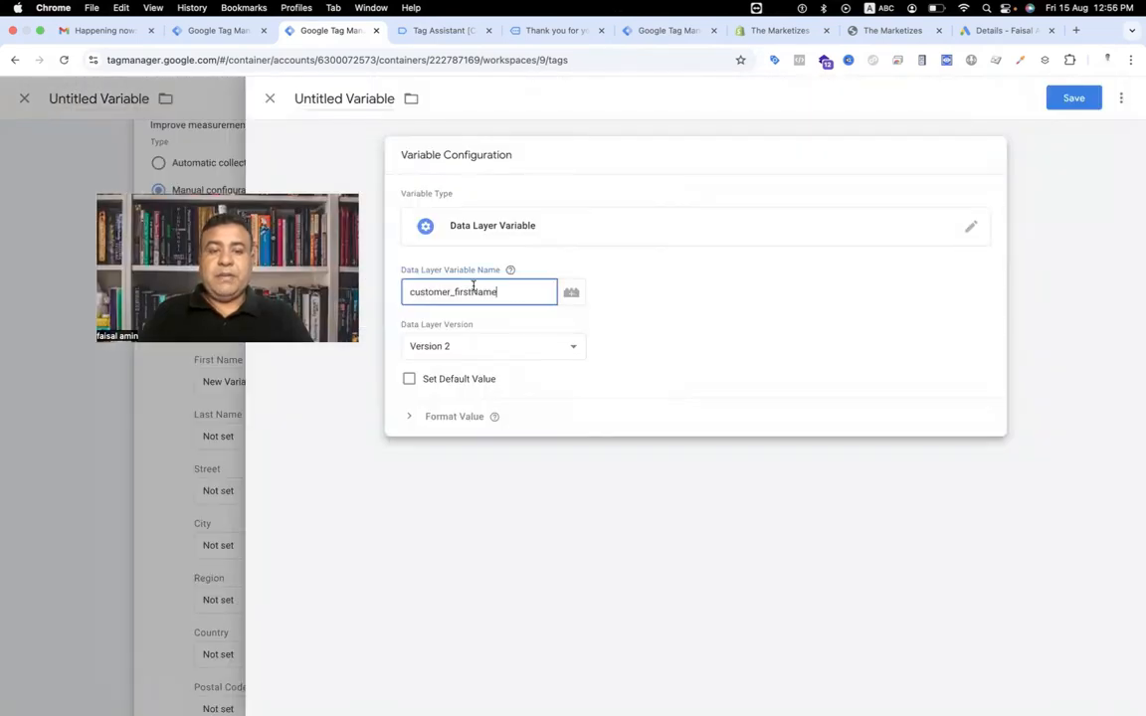
# Name the variable Gads - First Name and save it so it fills the First Name field.
pyautogui.click(357, 97)
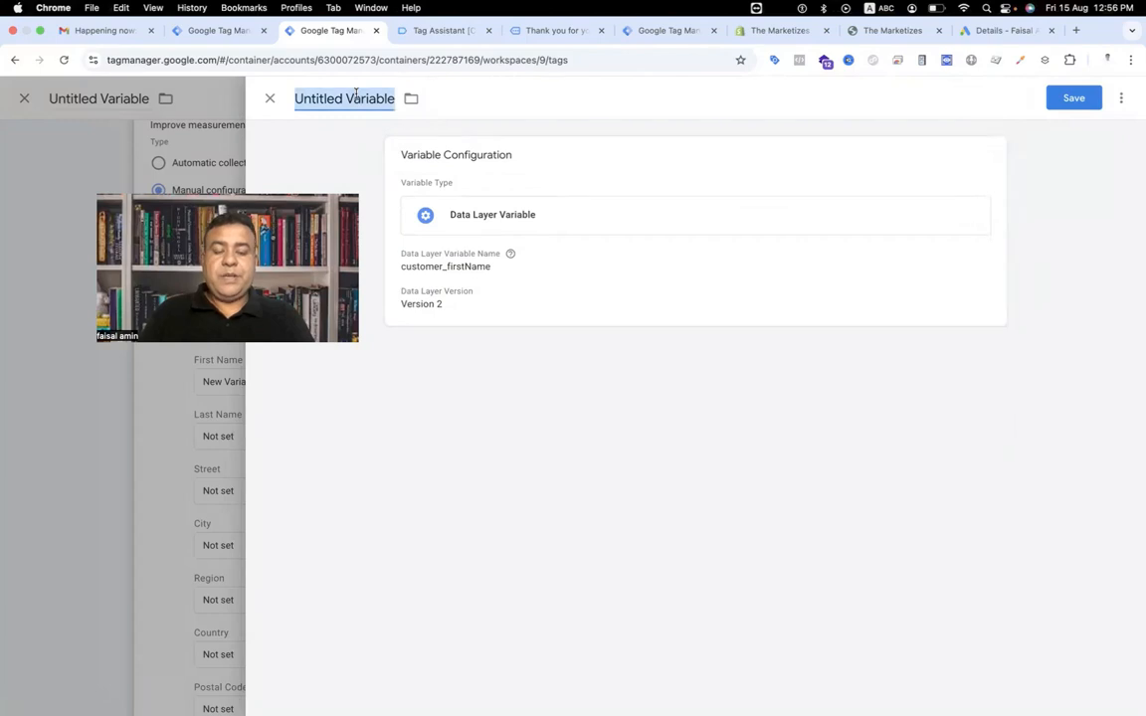
pyautogui.write('Gads - First')
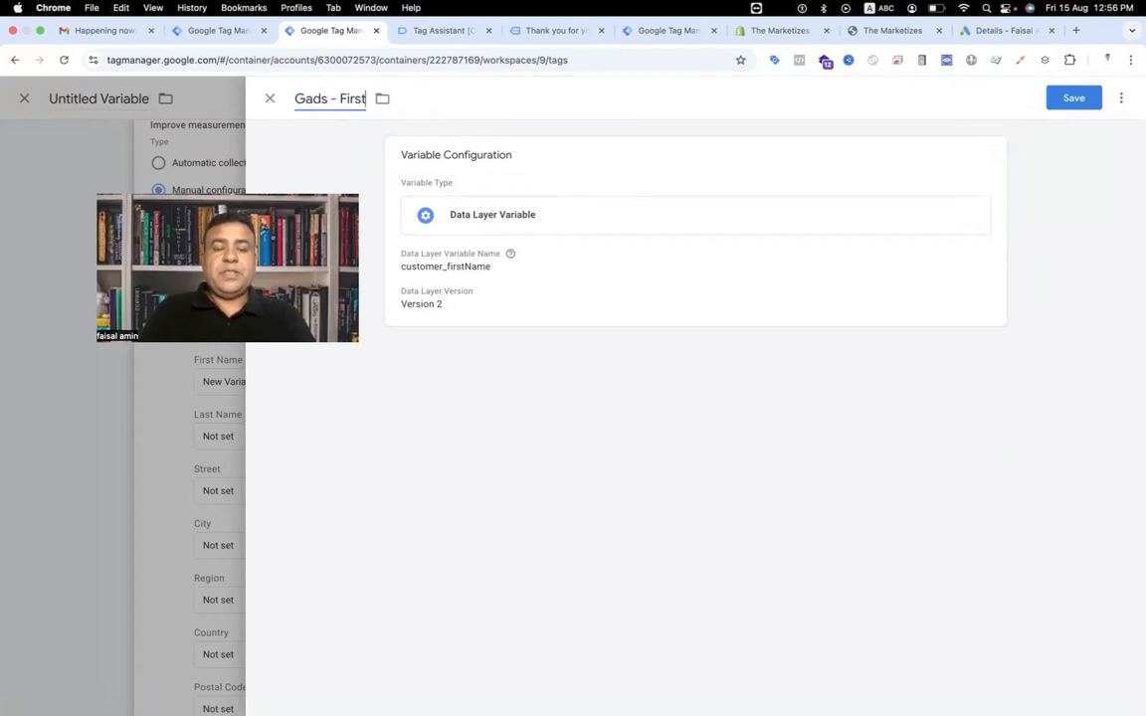
pyautogui.write(' Name')
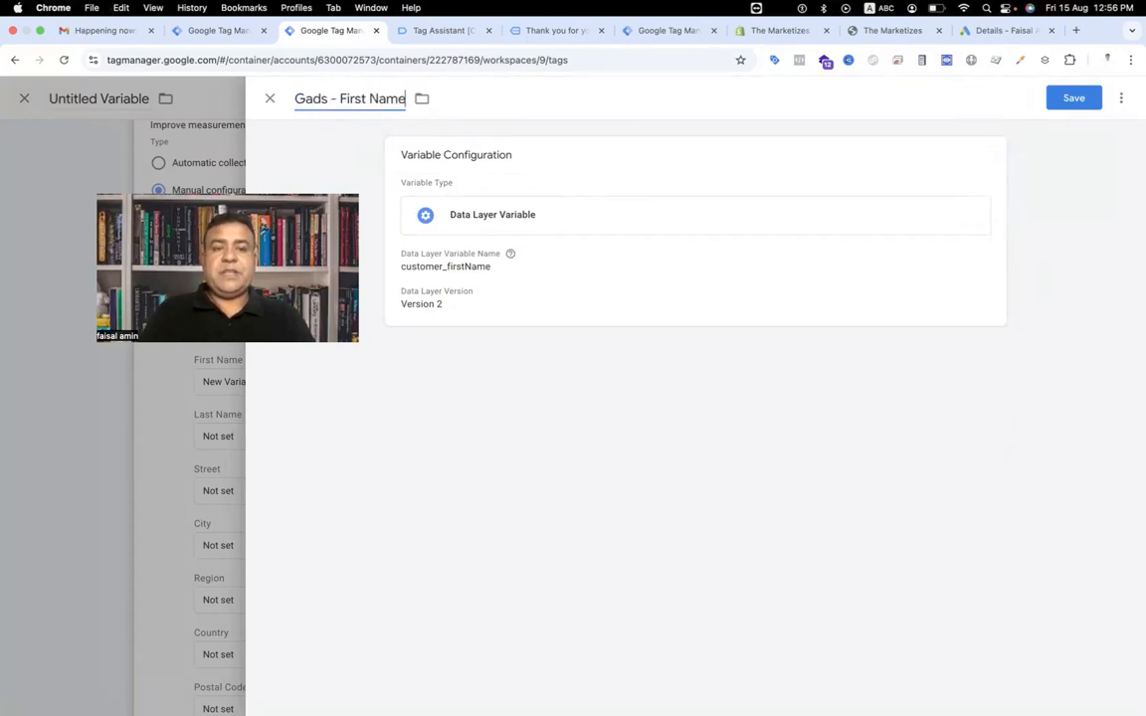
pyautogui.click(1074, 98)
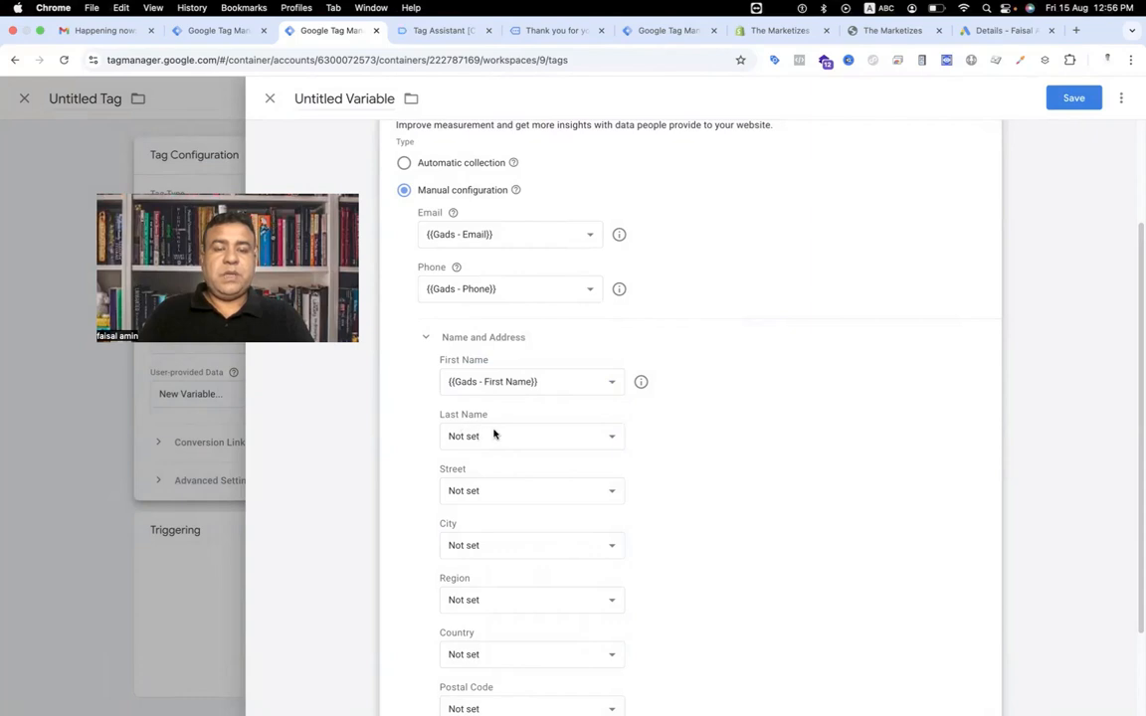
# Copy the customer_lastName key from the purchase event and create a Data Layer Variable with that name for Last Name.
pyautogui.click(437, 30)
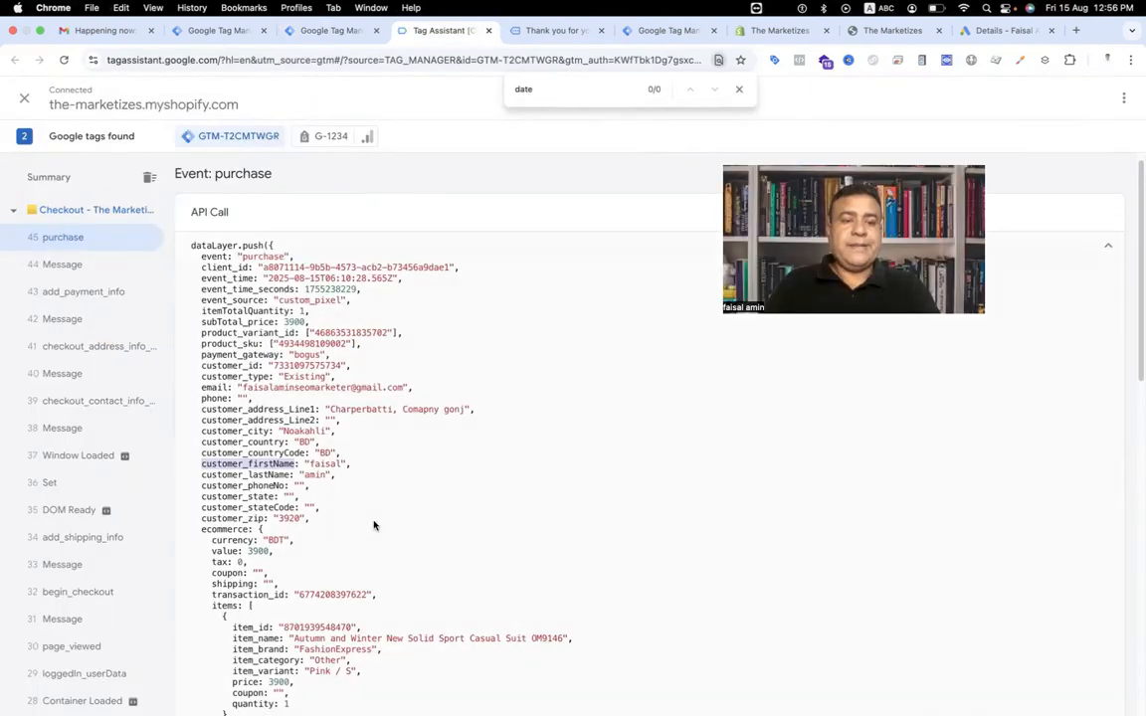
pyautogui.doubleClick(231, 474)
pyautogui.press('super+c')
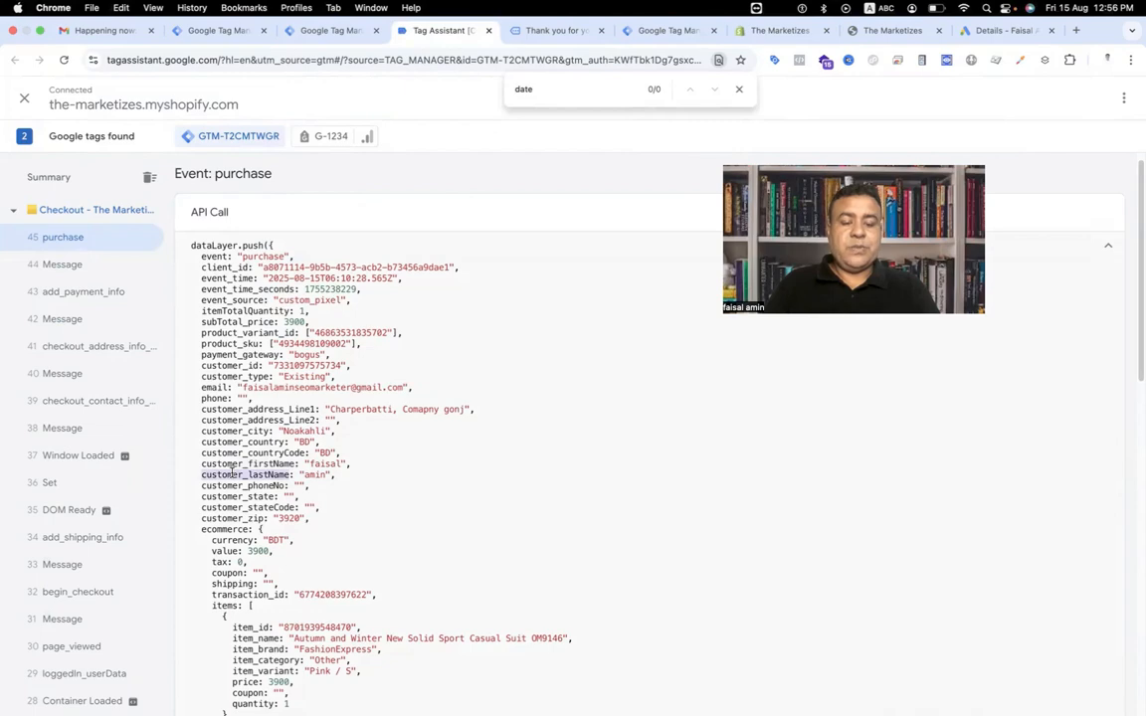
pyautogui.click(325, 32)
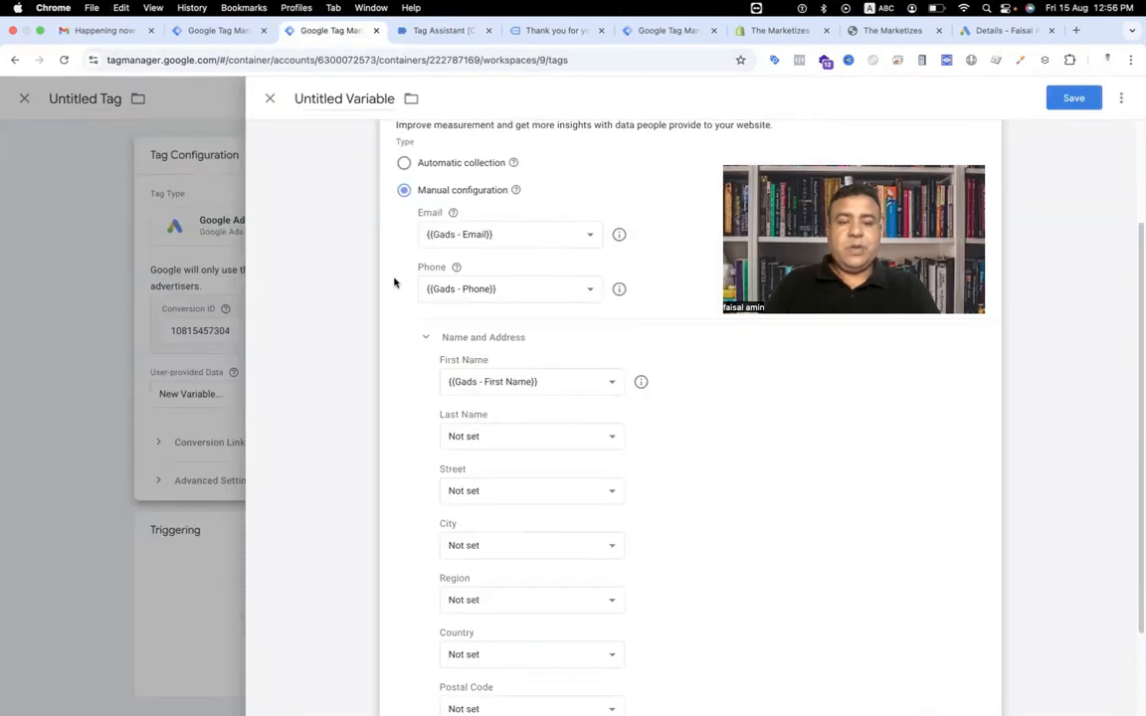
pyautogui.click(491, 435)
pyautogui.scroll(-5, 515, 624)
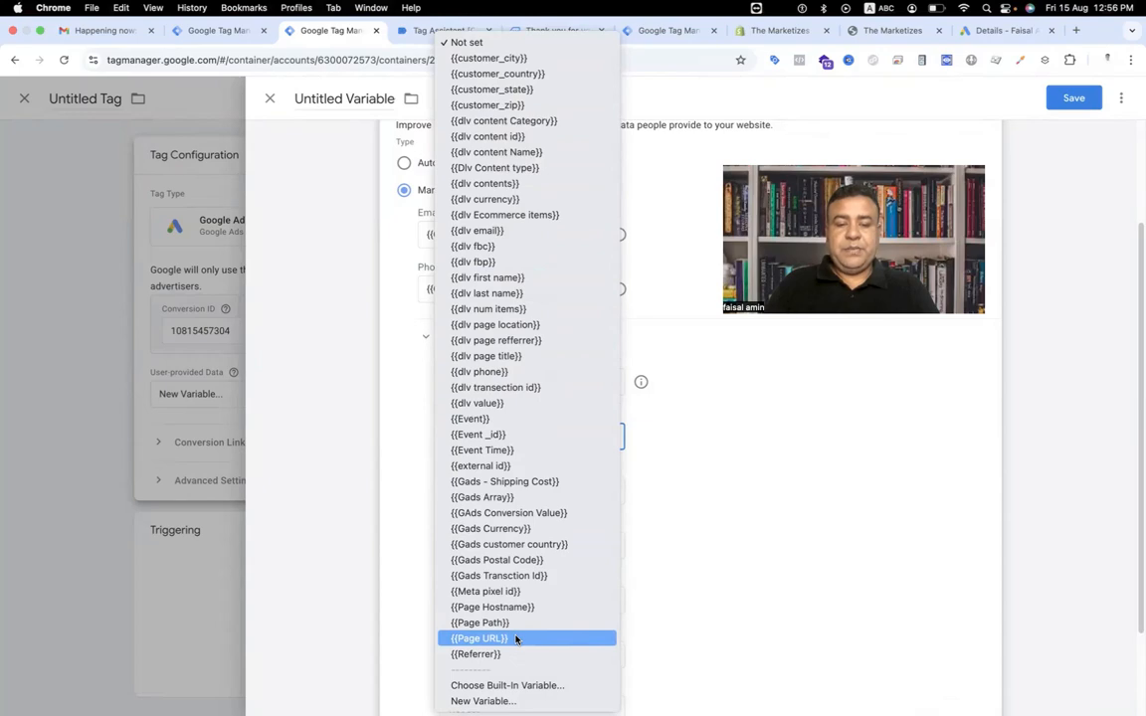
pyautogui.click(484, 702)
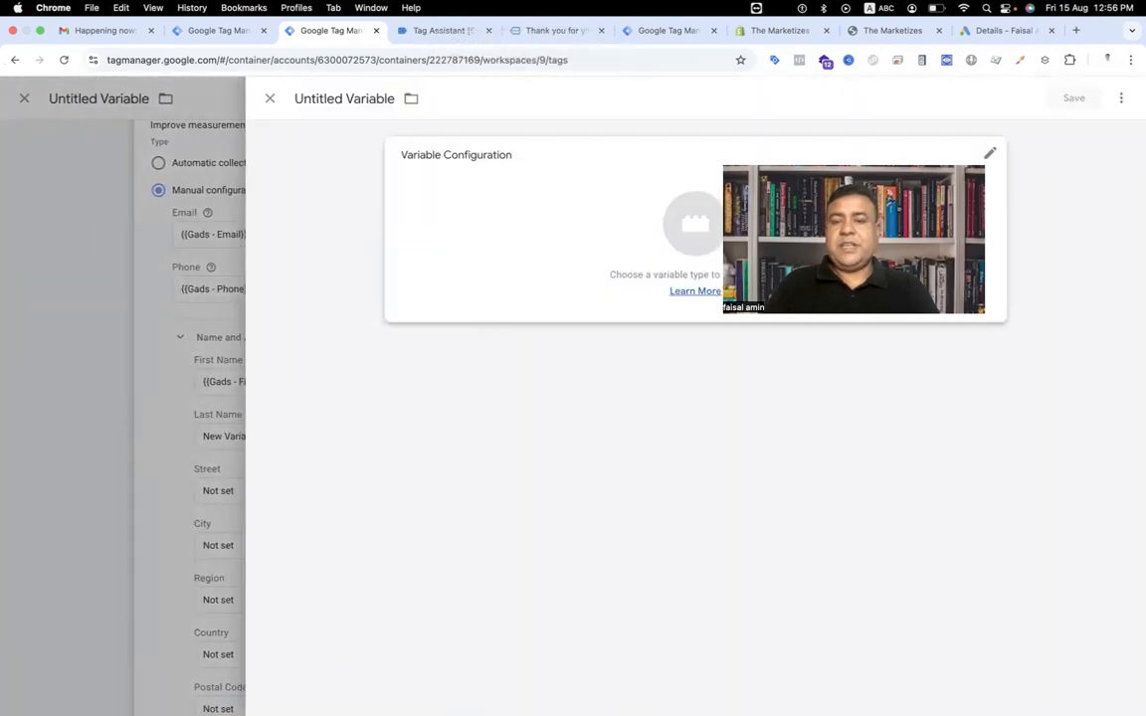
pyautogui.click(681, 225)
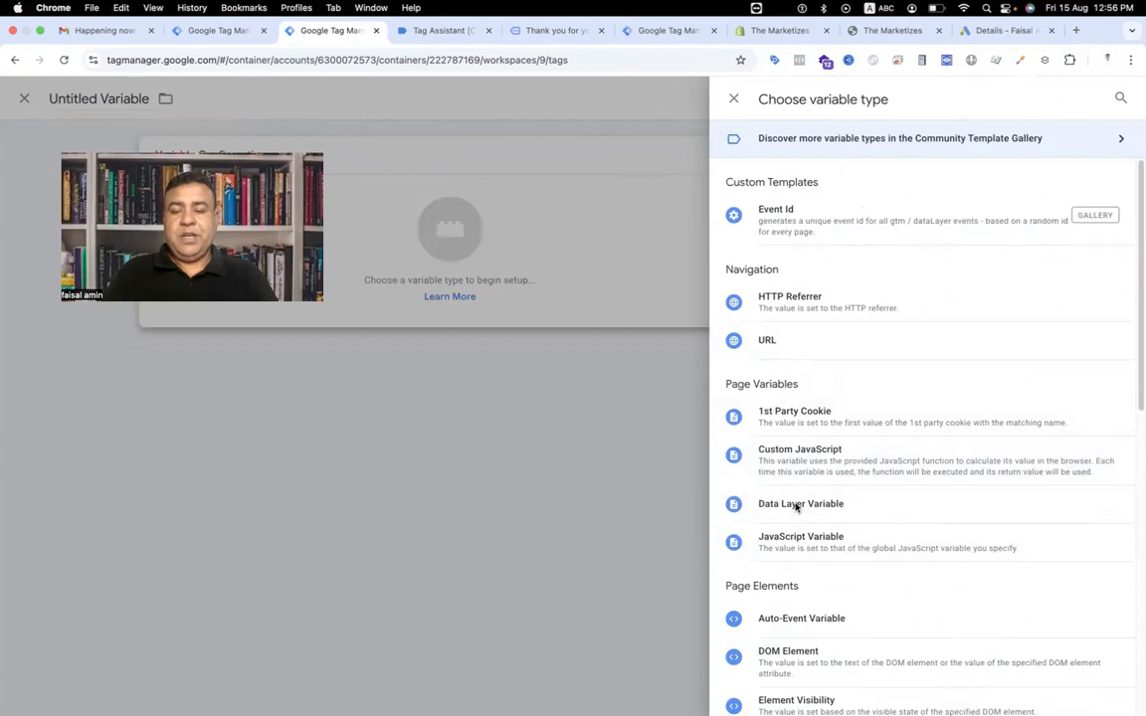
pyautogui.click(796, 506)
pyautogui.click(475, 294)
pyautogui.press('super+v')
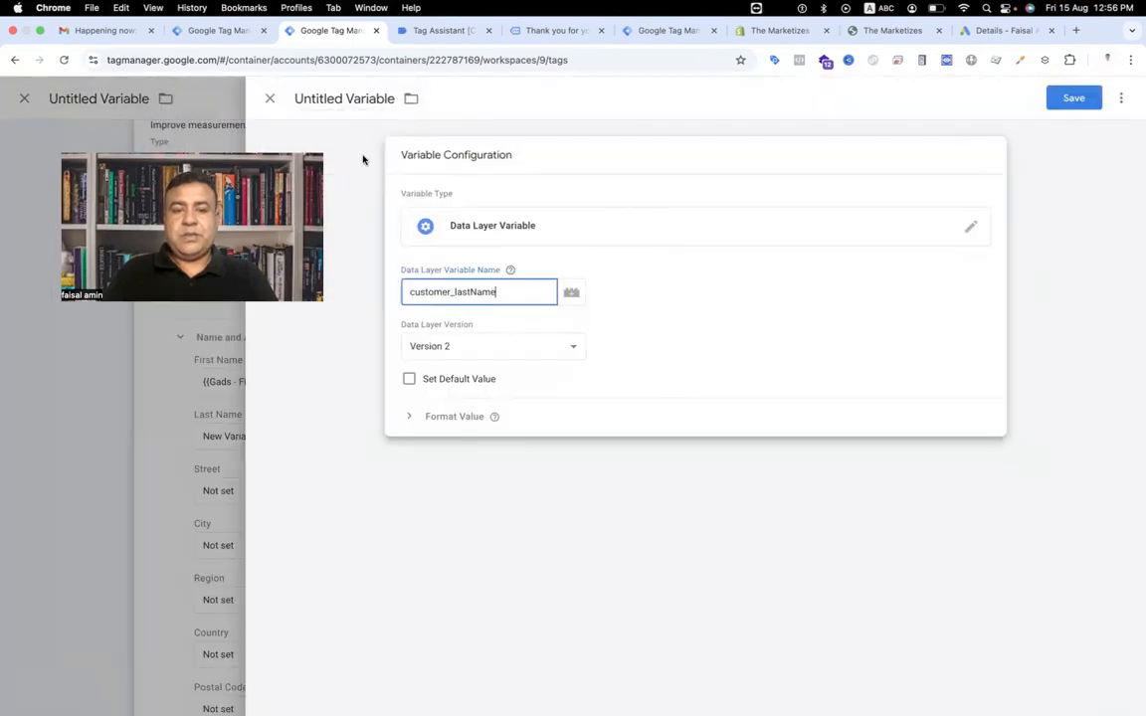
# Name the variable Gads - Last Name and save it so it fills the Last Name field.
pyautogui.click(355, 104)
pyautogui.write('ds')
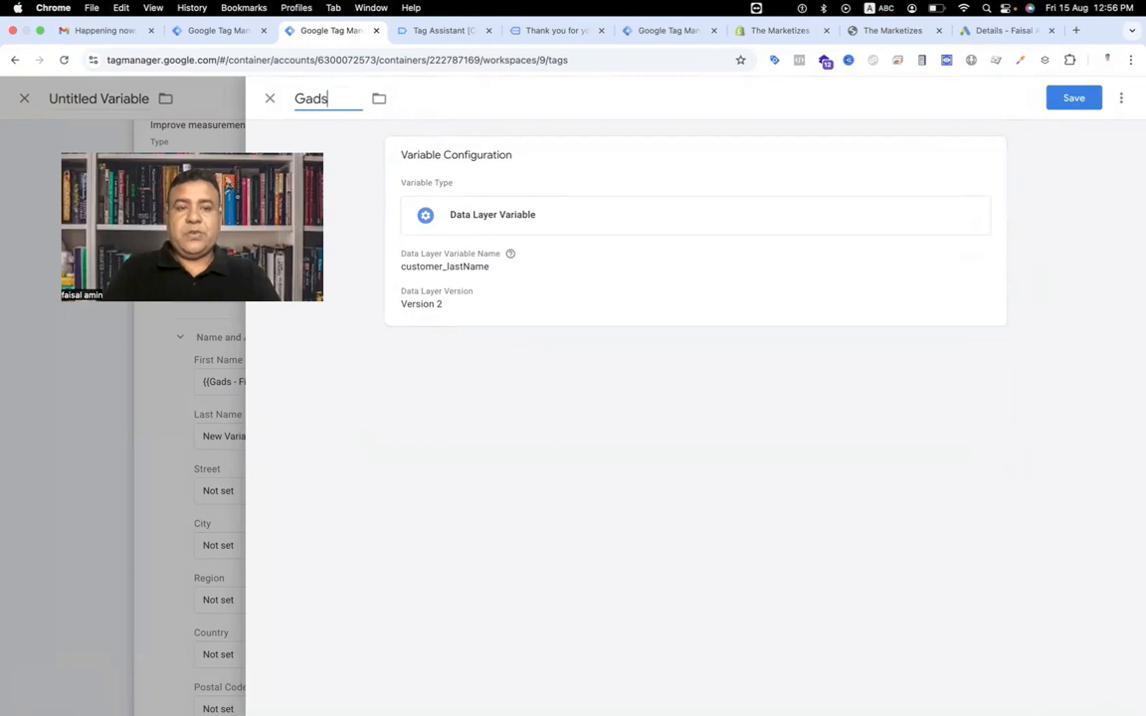
pyautogui.write(' - Last Name')
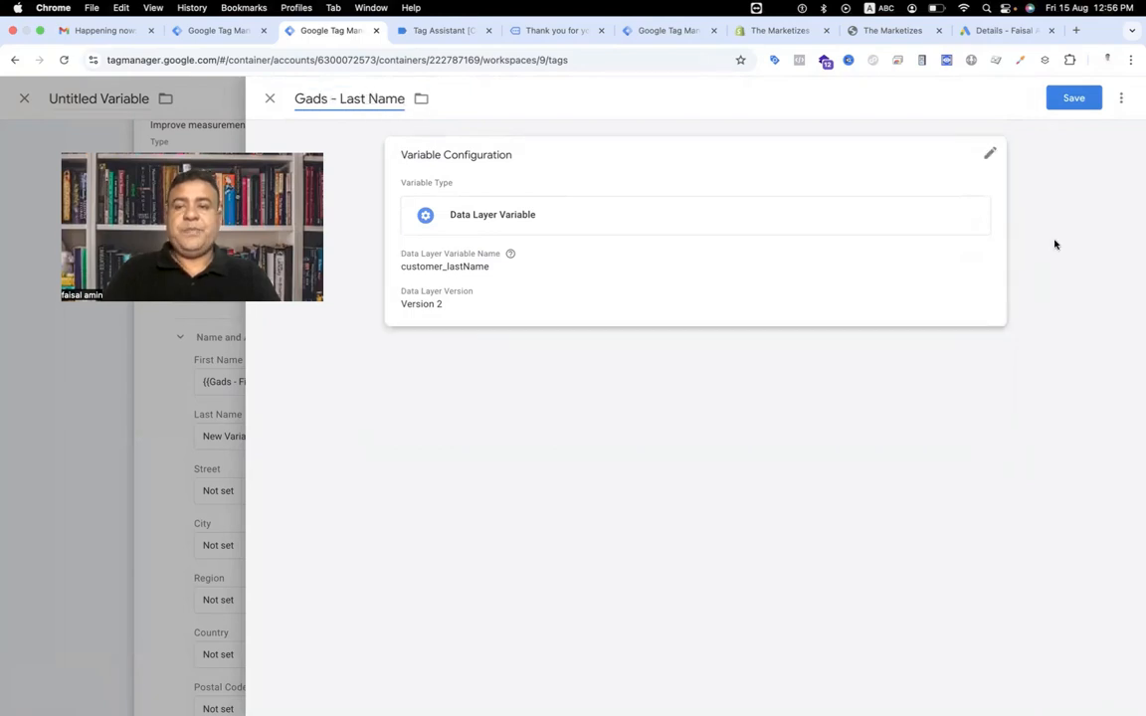
pyautogui.click(1073, 97)
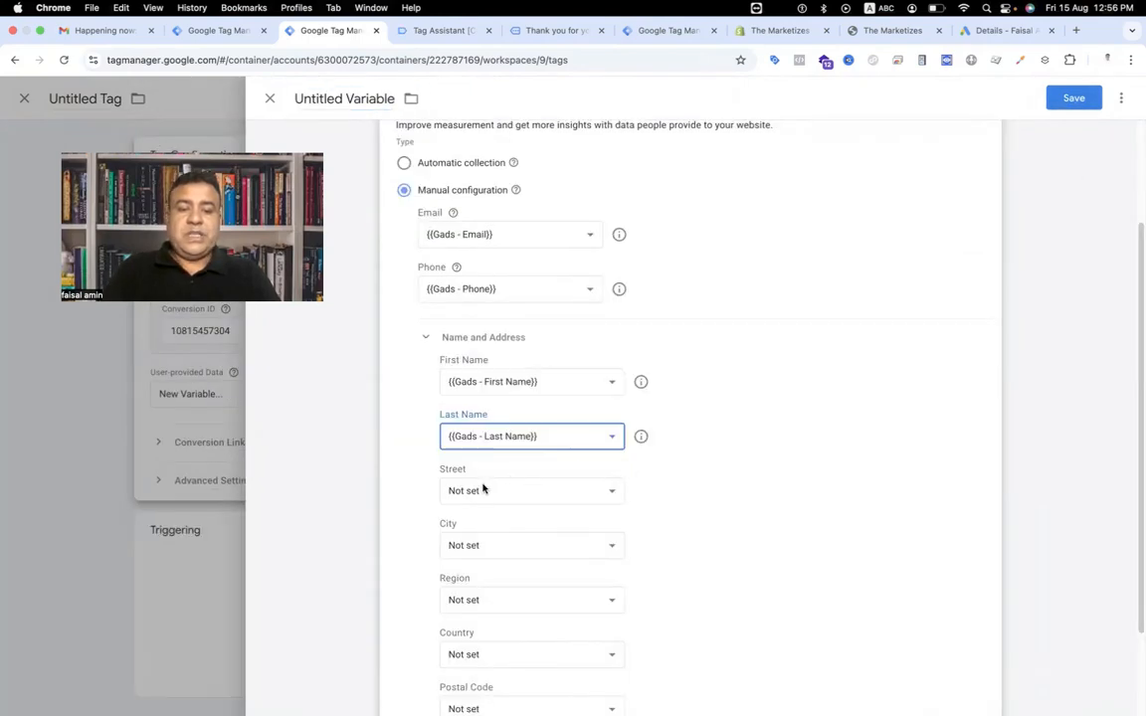
# Copy the customer_address_Line1 key from the purchase event and create a Data Layer Variable with that name for Street.
pyautogui.click(438, 30)
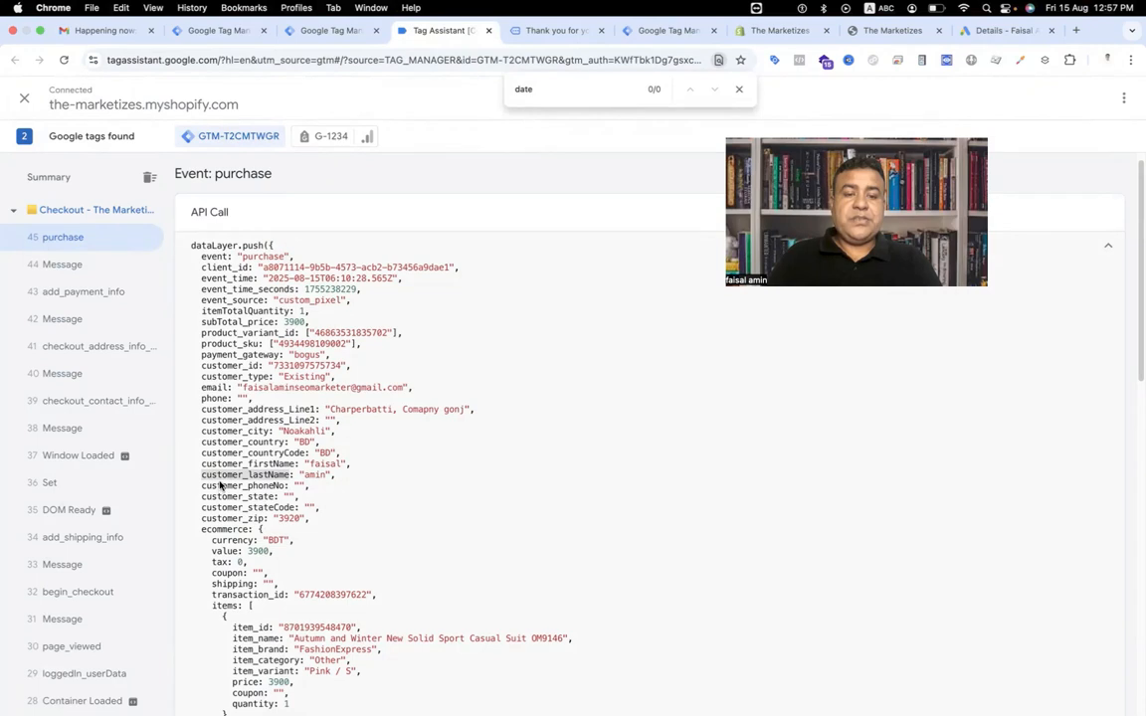
pyautogui.click(200, 411)
pyautogui.moveTo(271, 410); pyautogui.dragTo(296, 410)
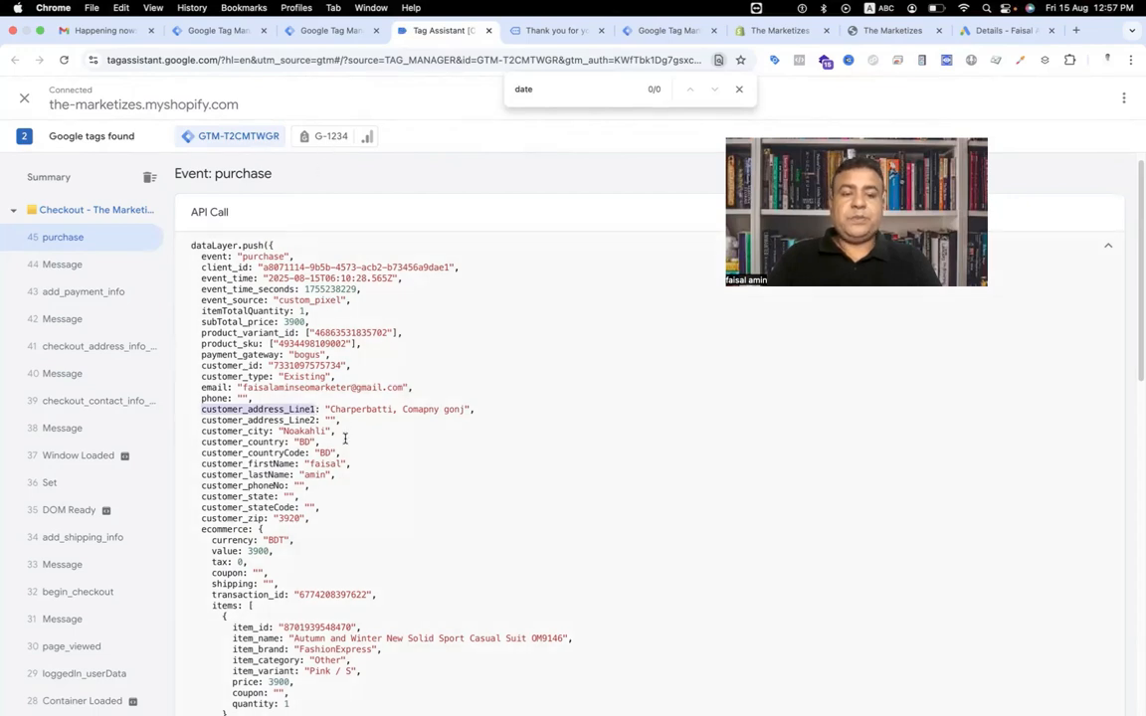
pyautogui.click(214, 30)
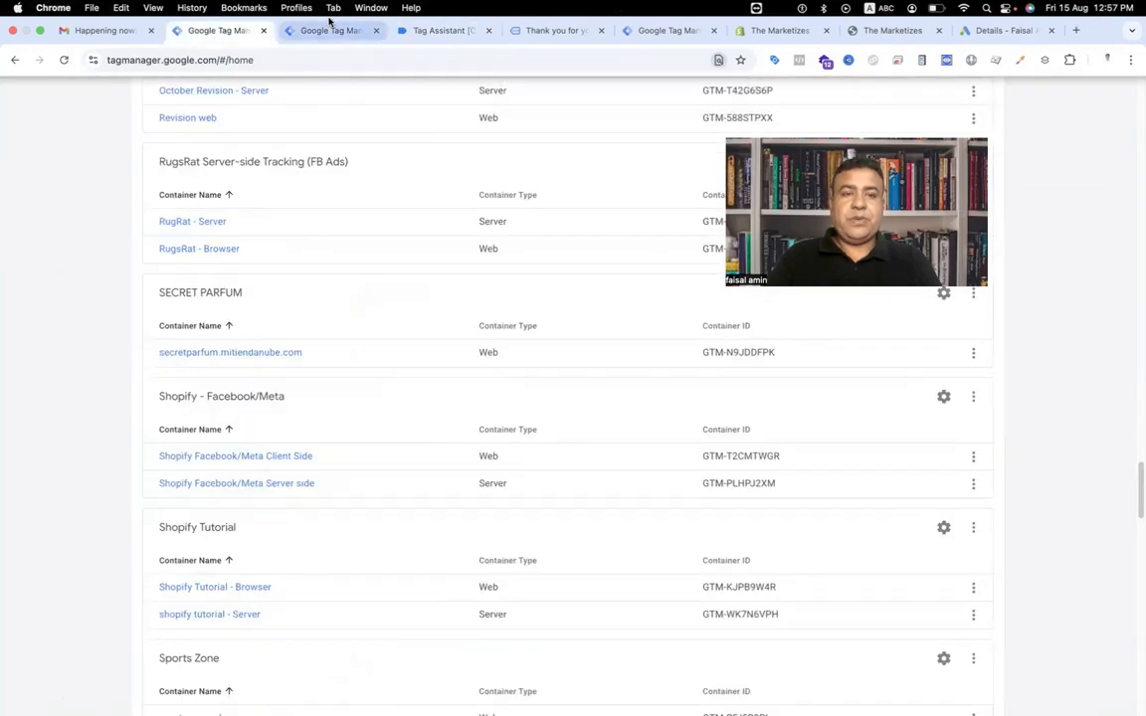
pyautogui.click(328, 30)
pyautogui.click(542, 492)
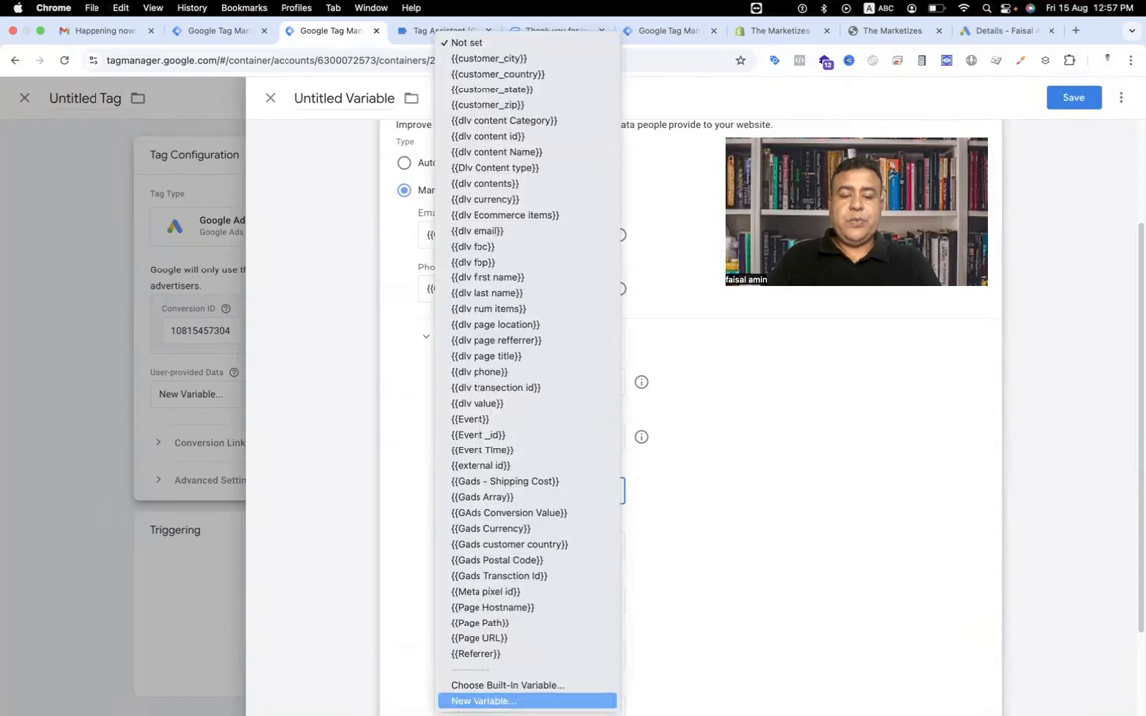
pyautogui.press('Return')
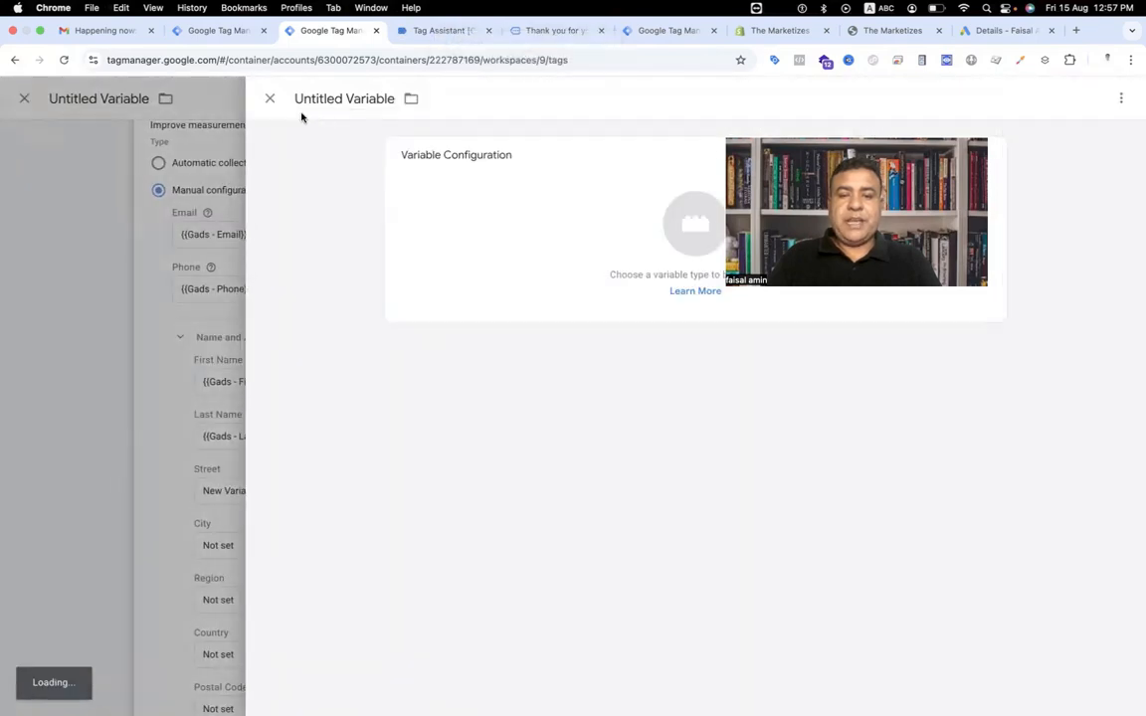
pyautogui.click(699, 224)
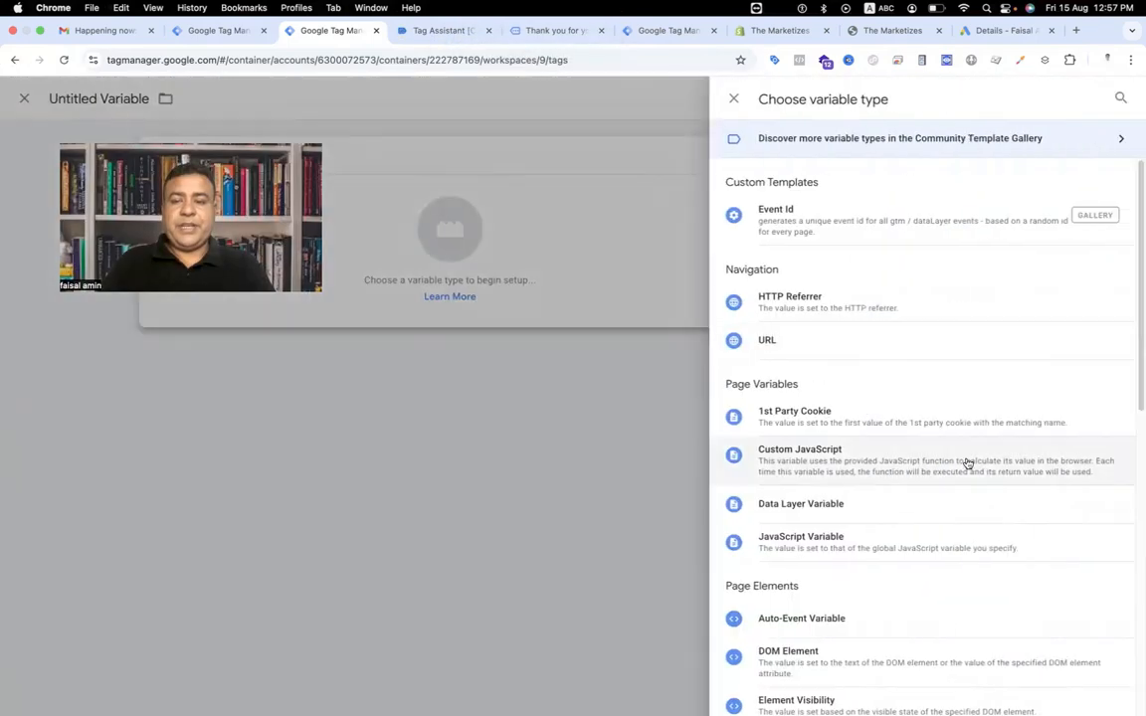
pyautogui.click(955, 502)
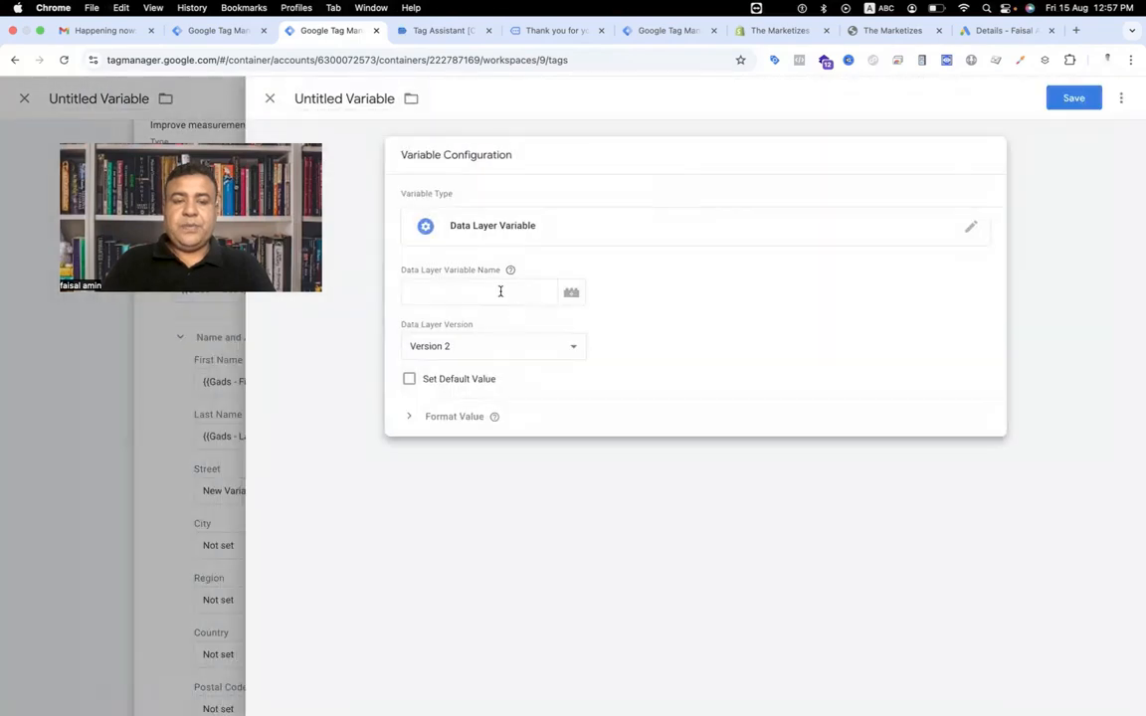
pyautogui.click(502, 292)
pyautogui.write('customer_address_Line1')
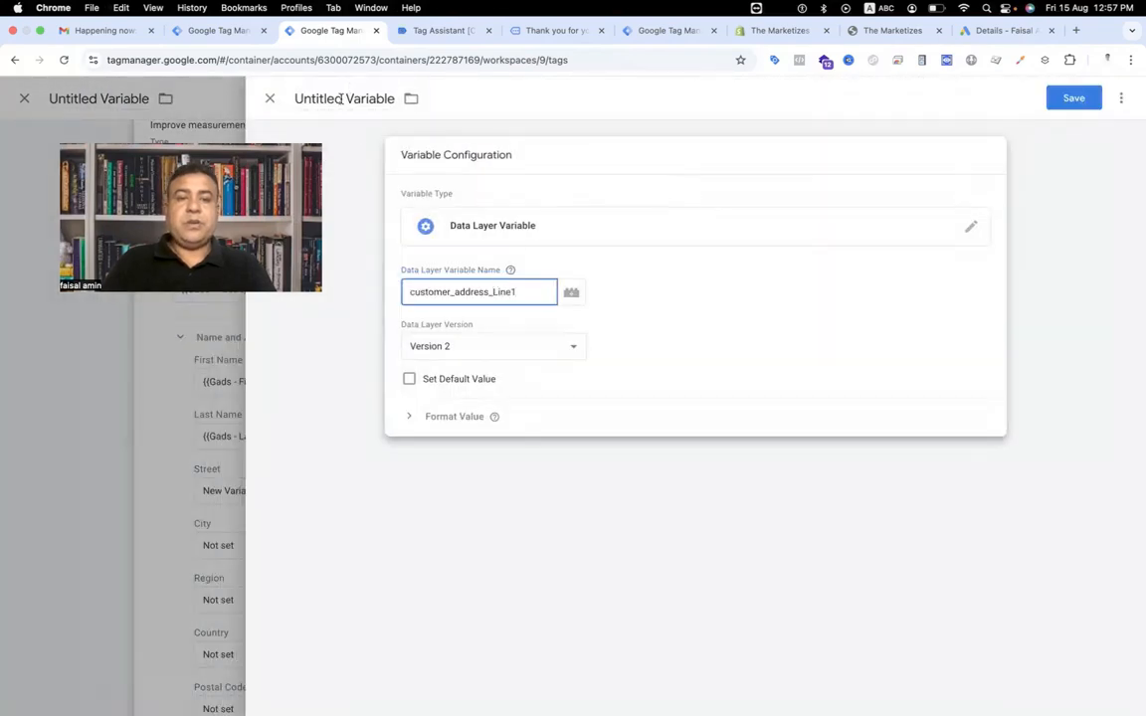
# Name the variable Gads - Street and save it so it fills the Street field.
pyautogui.click(340, 99)
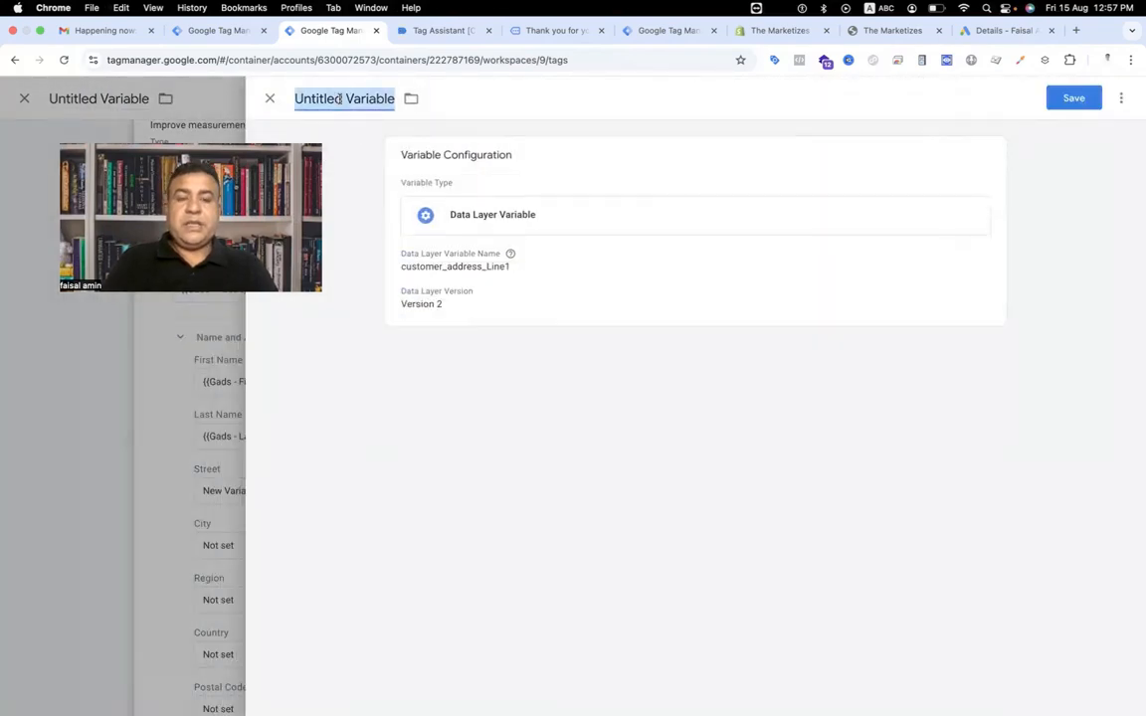
pyautogui.write('Gads -')
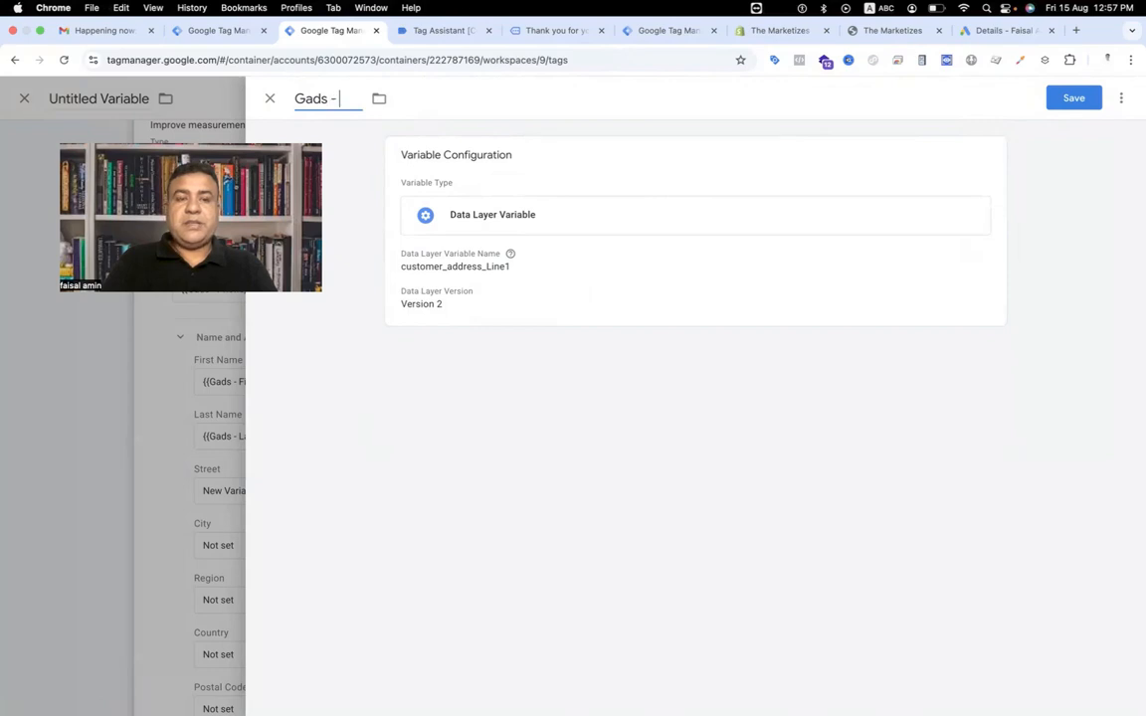
pyautogui.write(' Street')
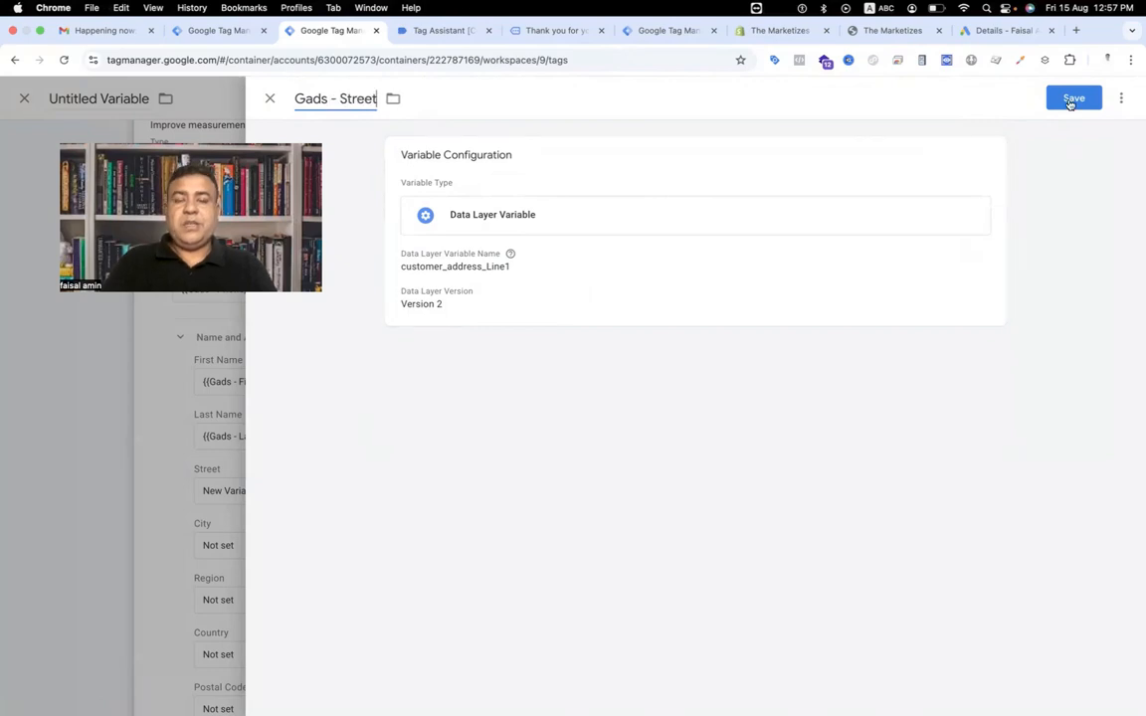
pyautogui.click(1070, 100)
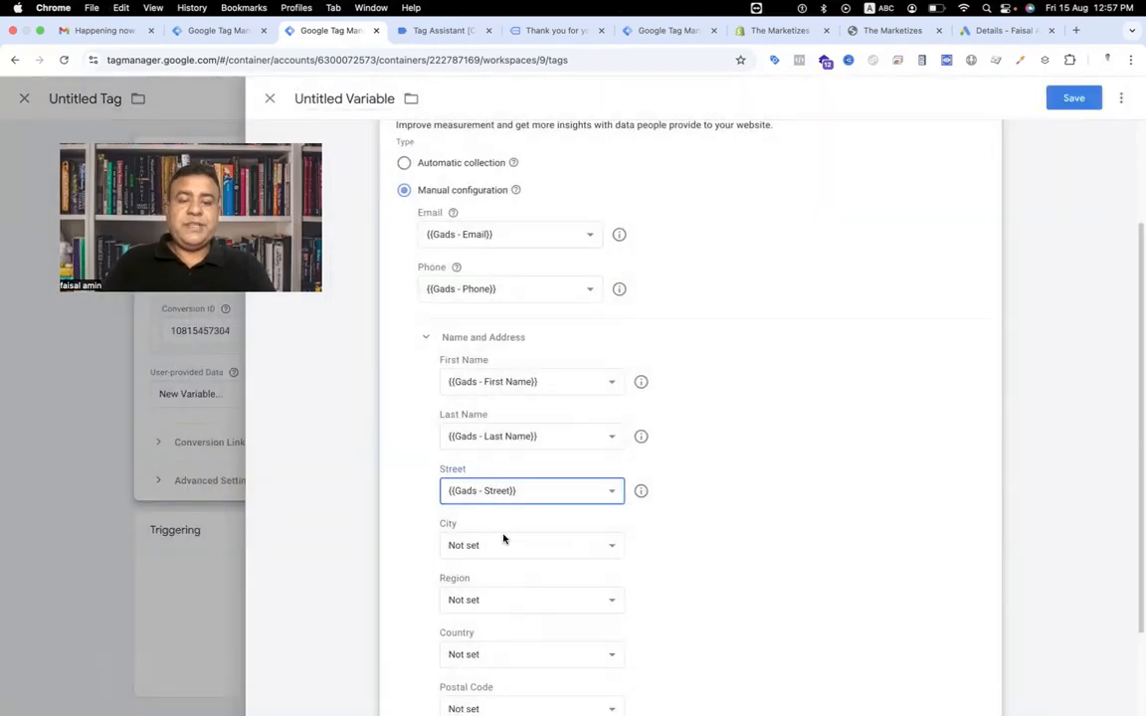
# Copy the customer_city key from the purchase event and create a Data Layer Variable with that name for City.
pyautogui.click(443, 30)
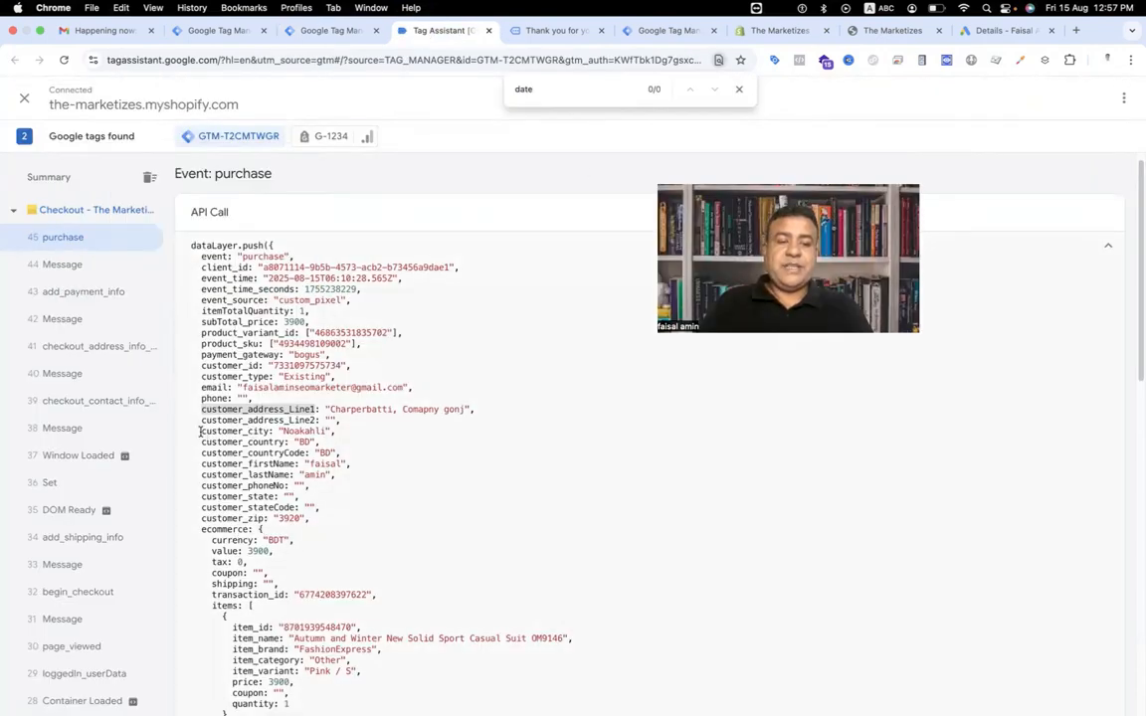
pyautogui.moveTo(271, 432); pyautogui.dragTo(201, 432)
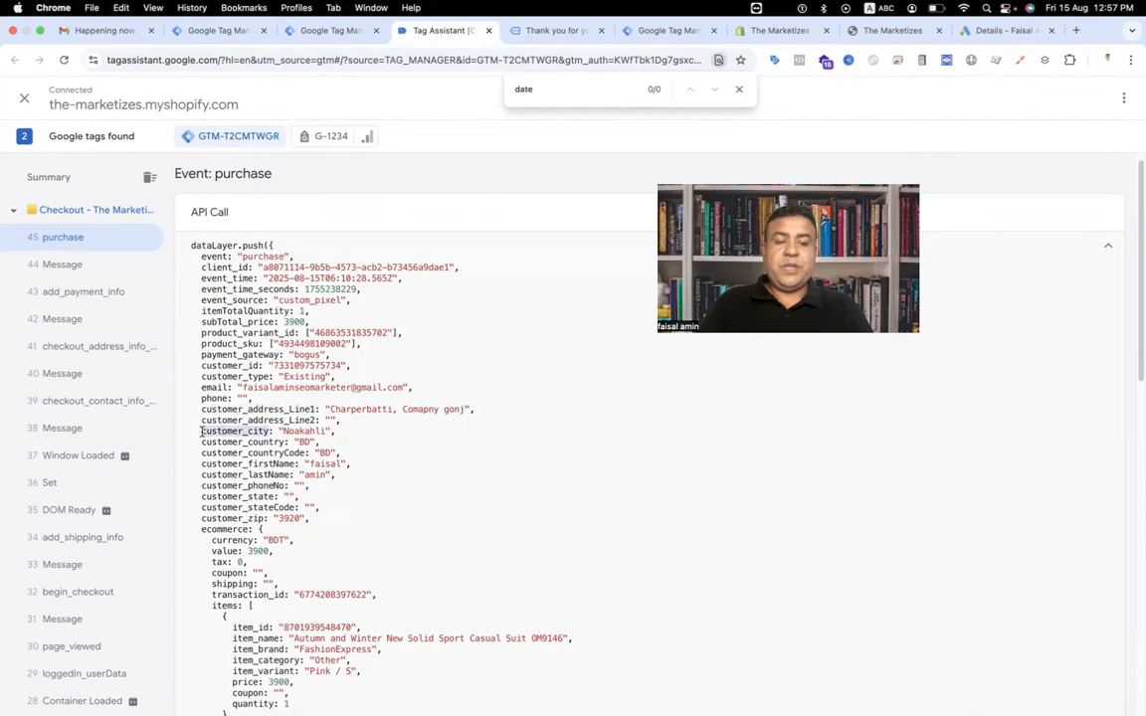
pyautogui.click(333, 31)
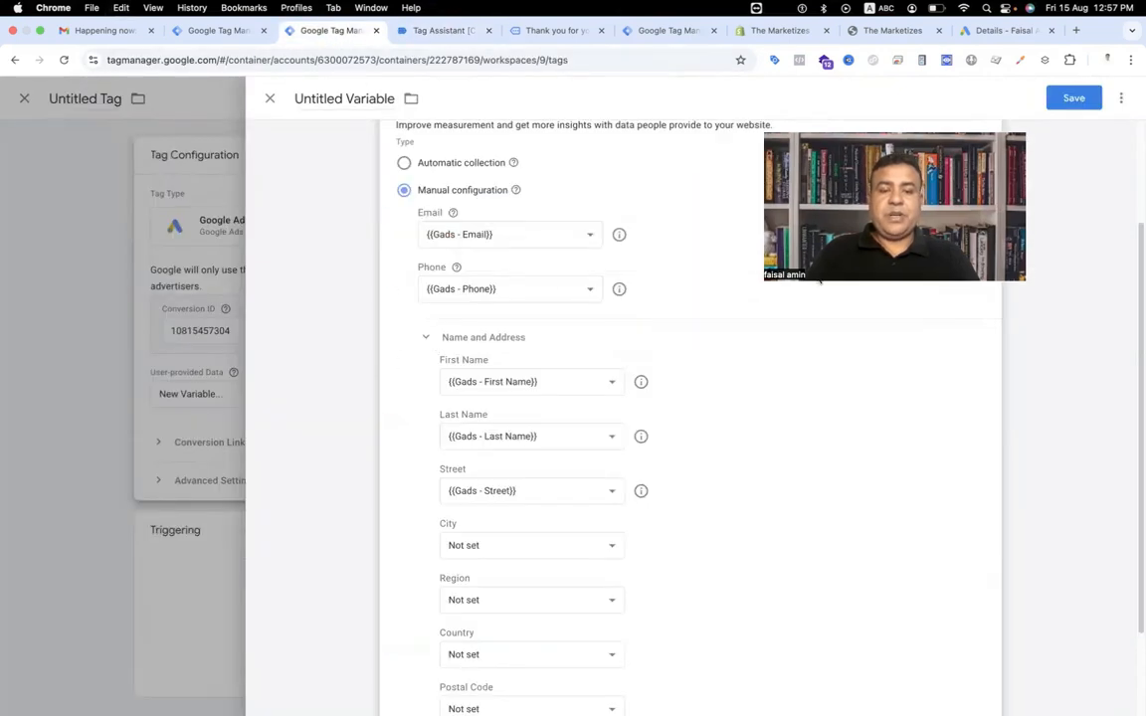
pyautogui.click(585, 545)
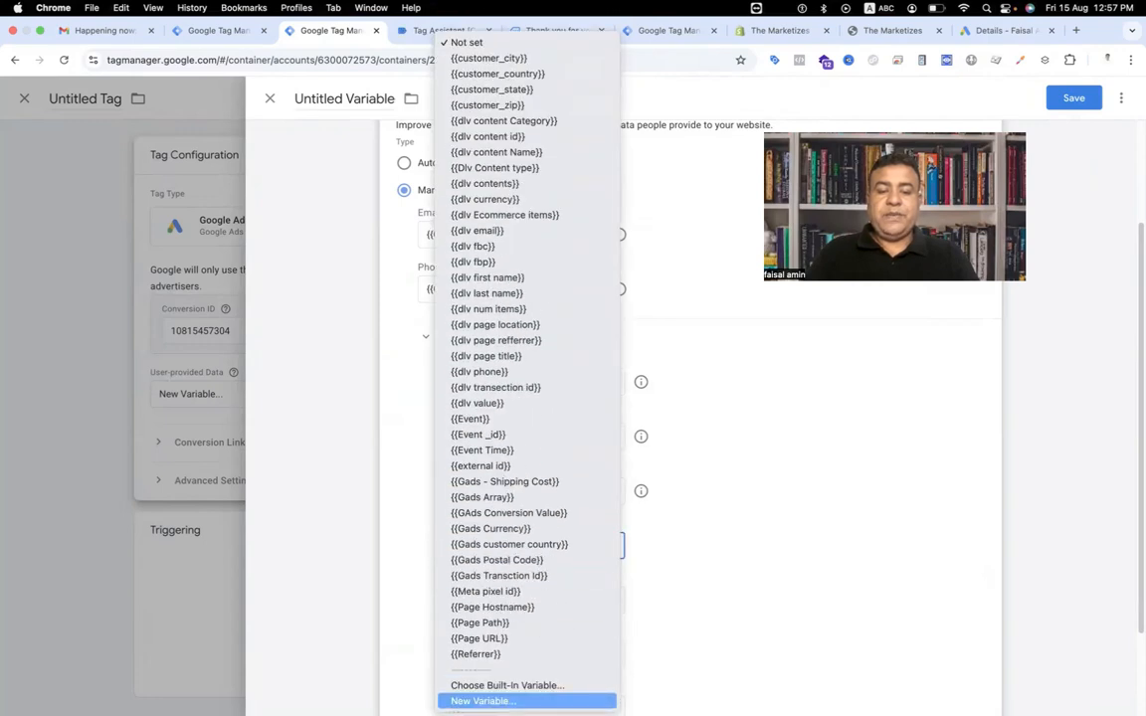
pyautogui.click(484, 702)
pyautogui.click(690, 217)
pyautogui.click(846, 510)
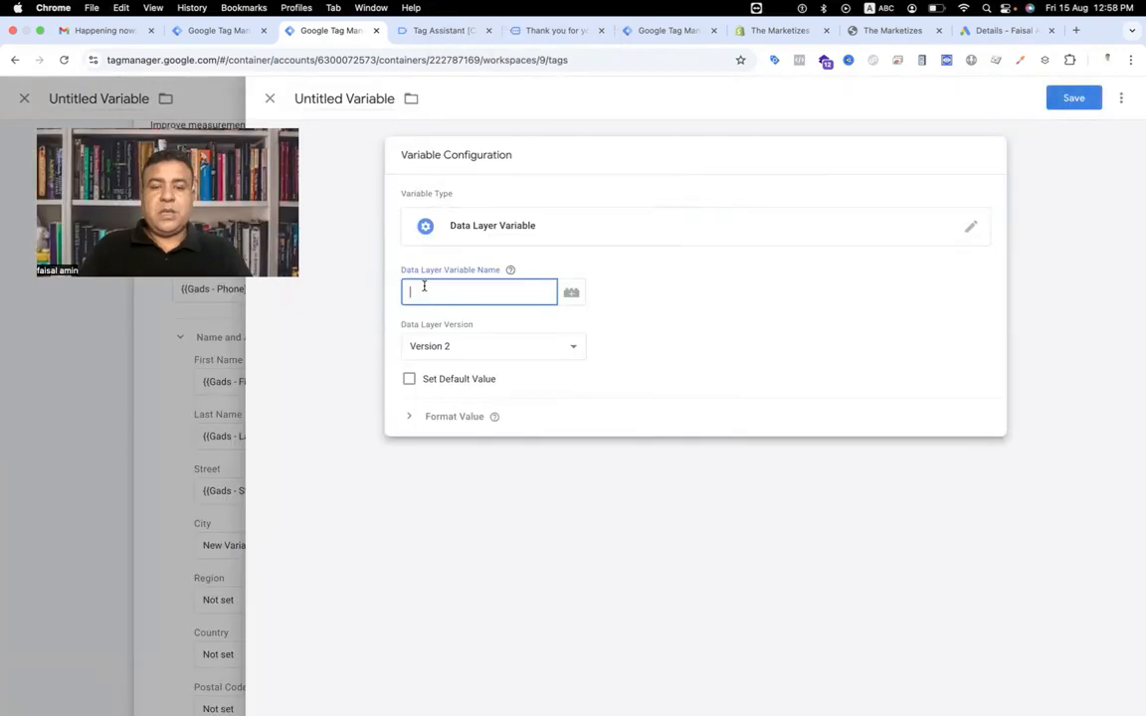
pyautogui.write('customer_city')
# Name the variable Gads City and save it so it fills the City field.
pyautogui.click(355, 99)
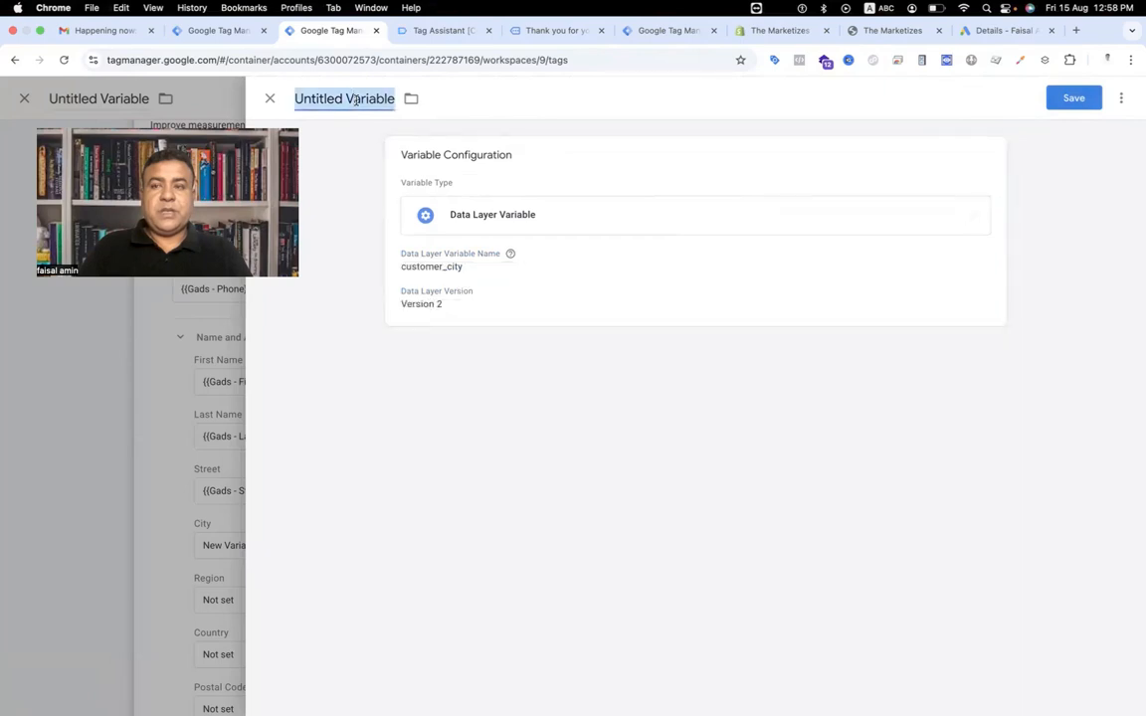
pyautogui.write('Gads City')
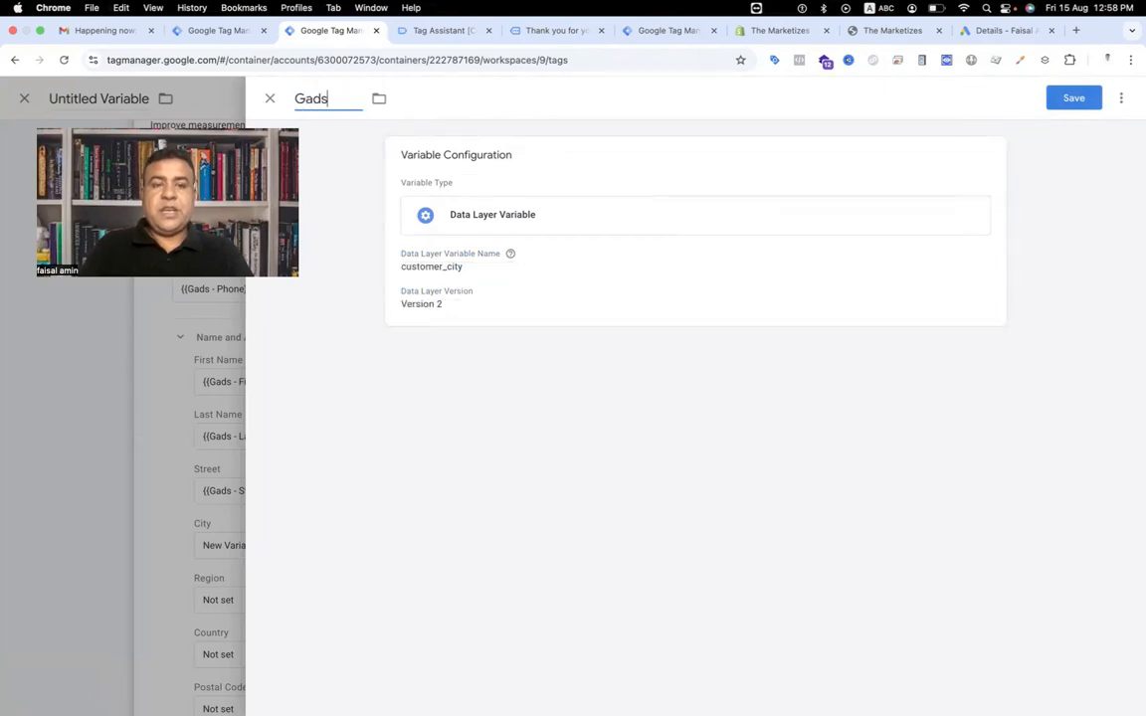
pyautogui.click(1073, 98)
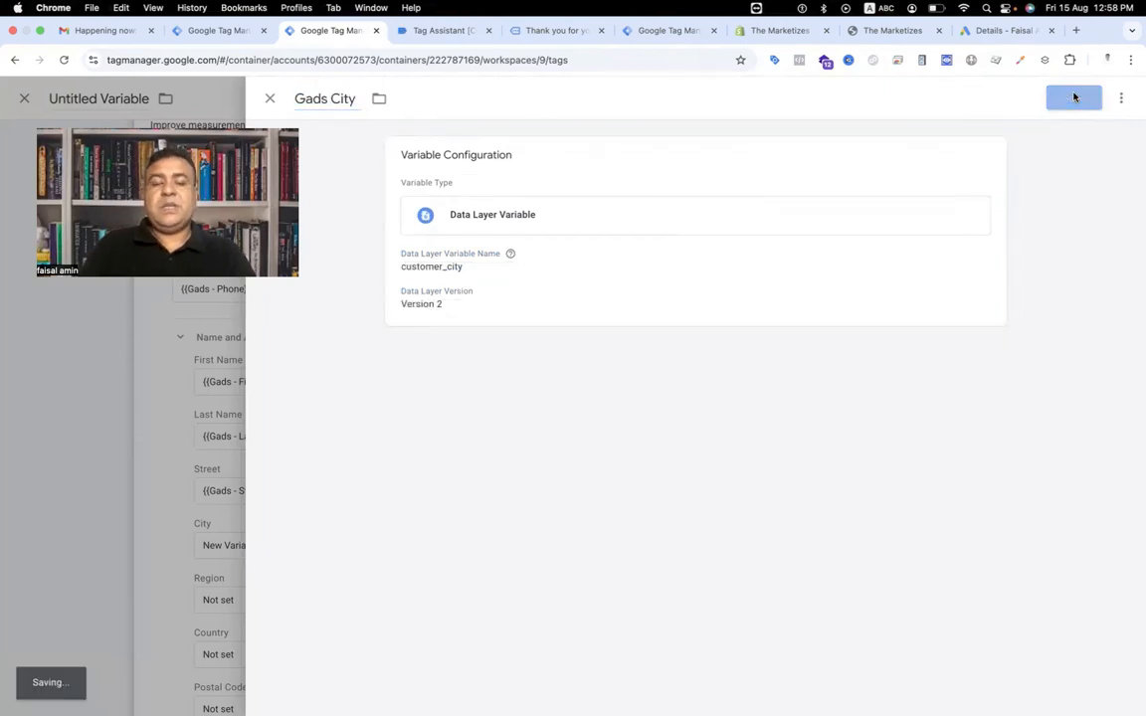
# Copy the customer_state key from the purchase event and create a Data Layer Variable with that name for Region.
pyautogui.click(408, 30)
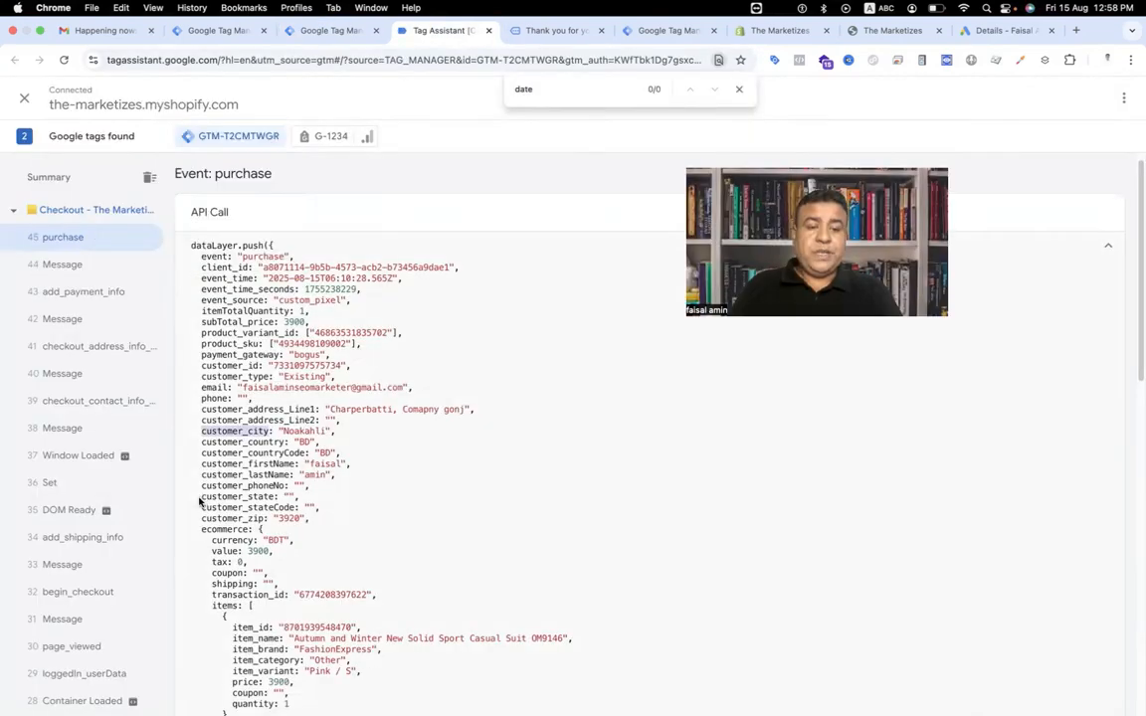
pyautogui.moveTo(202, 497); pyautogui.dragTo(278, 497)
pyautogui.press('super+c')
pyautogui.hotkey('ctrl', 'shift', 'Tab')
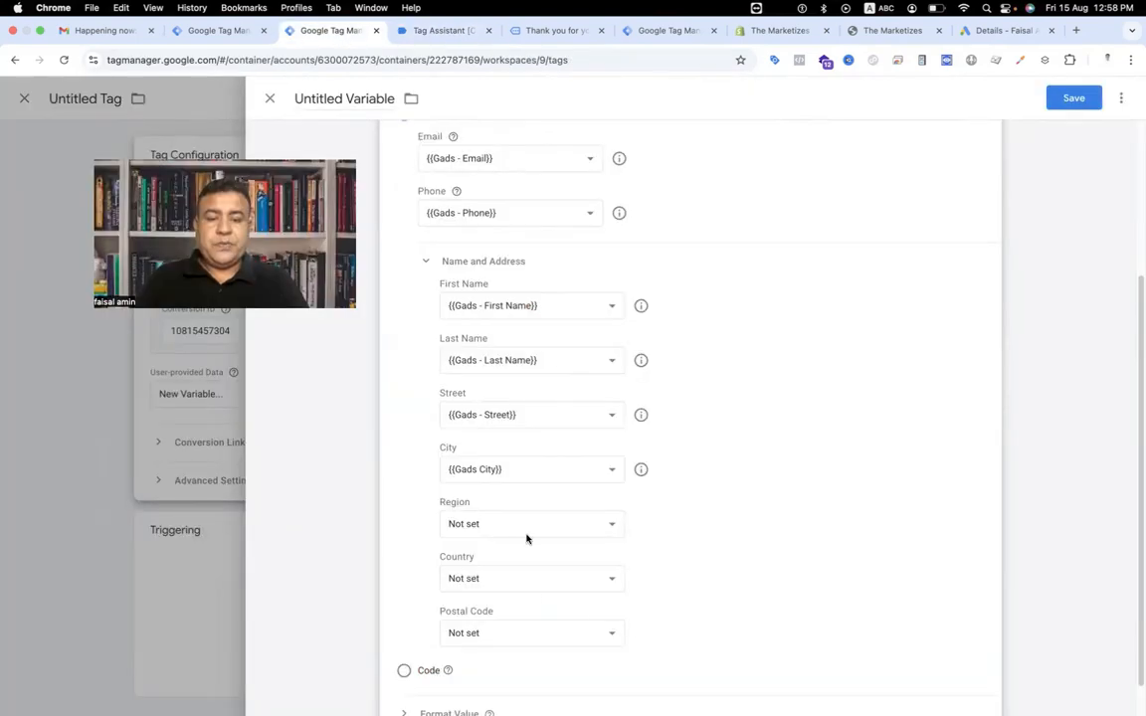
pyautogui.click(527, 528)
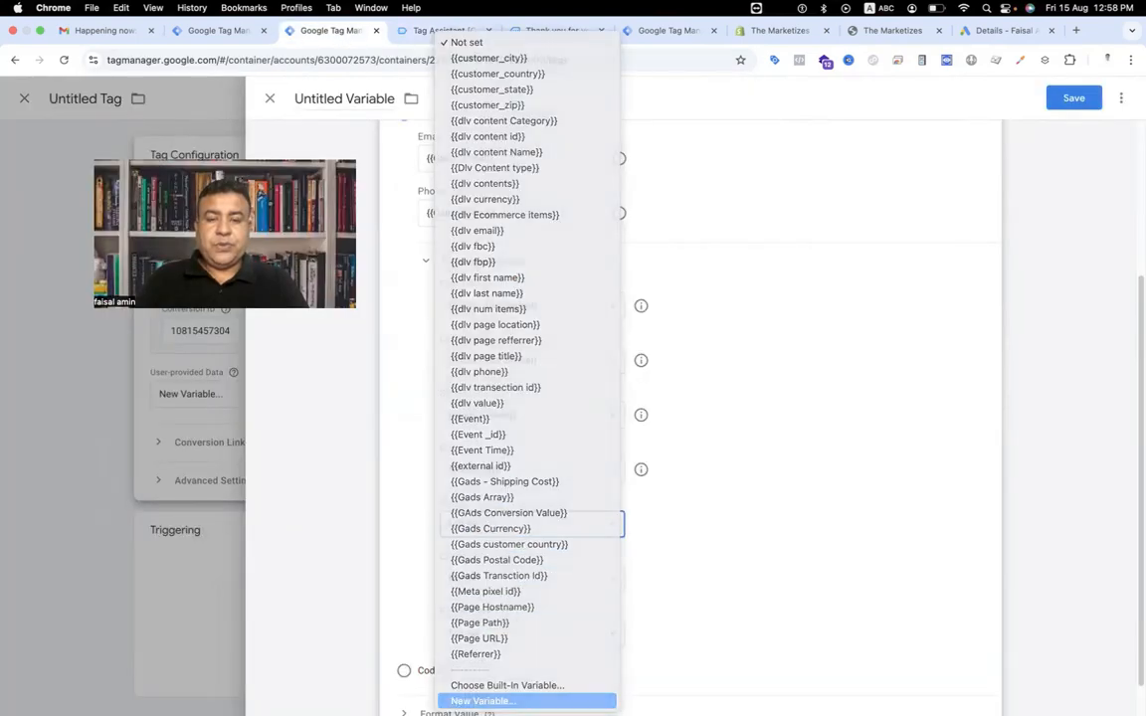
pyautogui.click(482, 701)
pyautogui.click(721, 236)
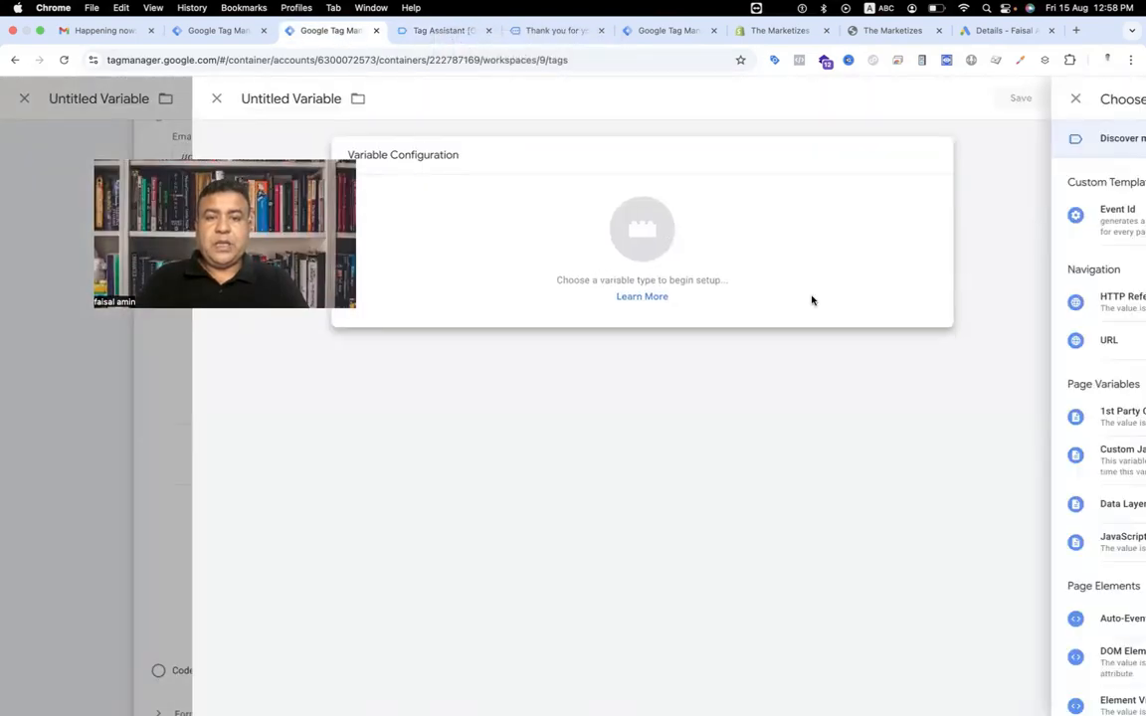
pyautogui.click(842, 515)
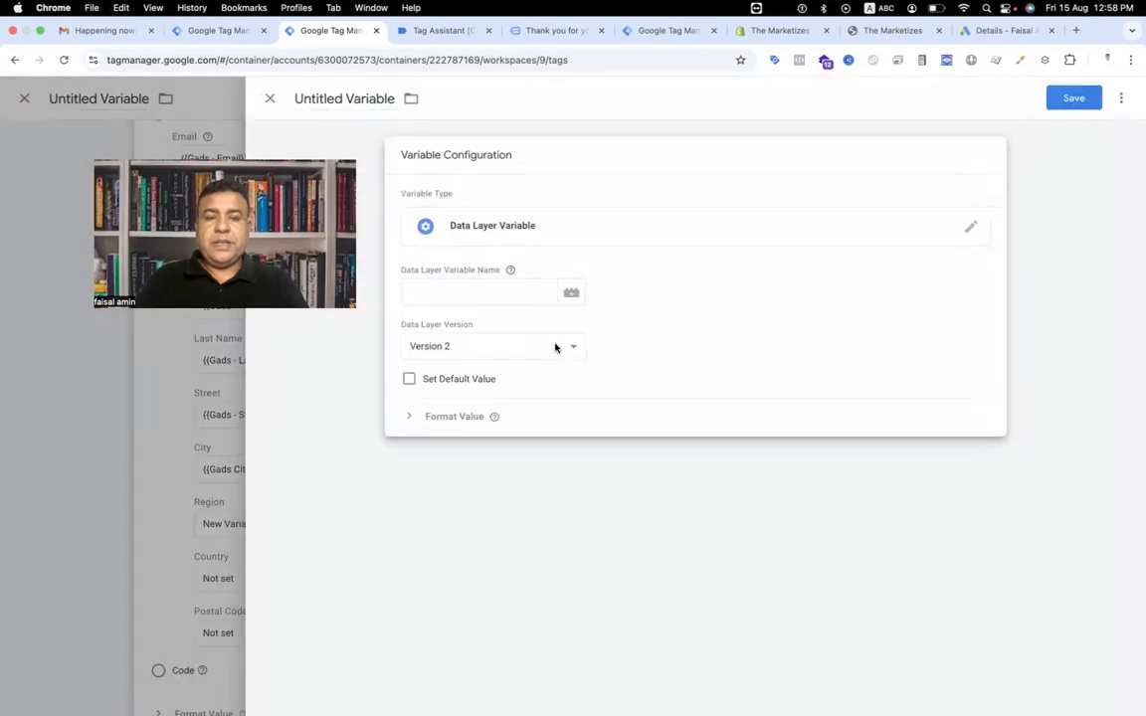
pyautogui.click(491, 294)
pyautogui.press('super+v')
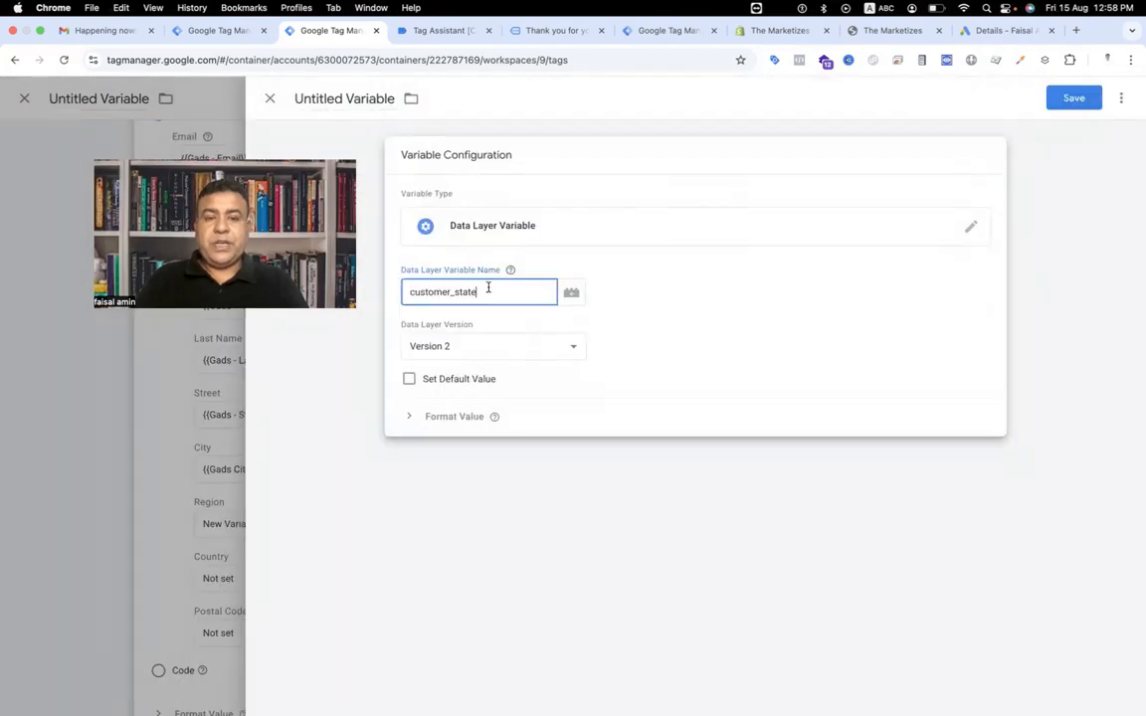
# Name the variable Gads - Region and save it so it fills the Region field.
pyautogui.tripleClick(348, 98)
pyautogui.write('Ga')
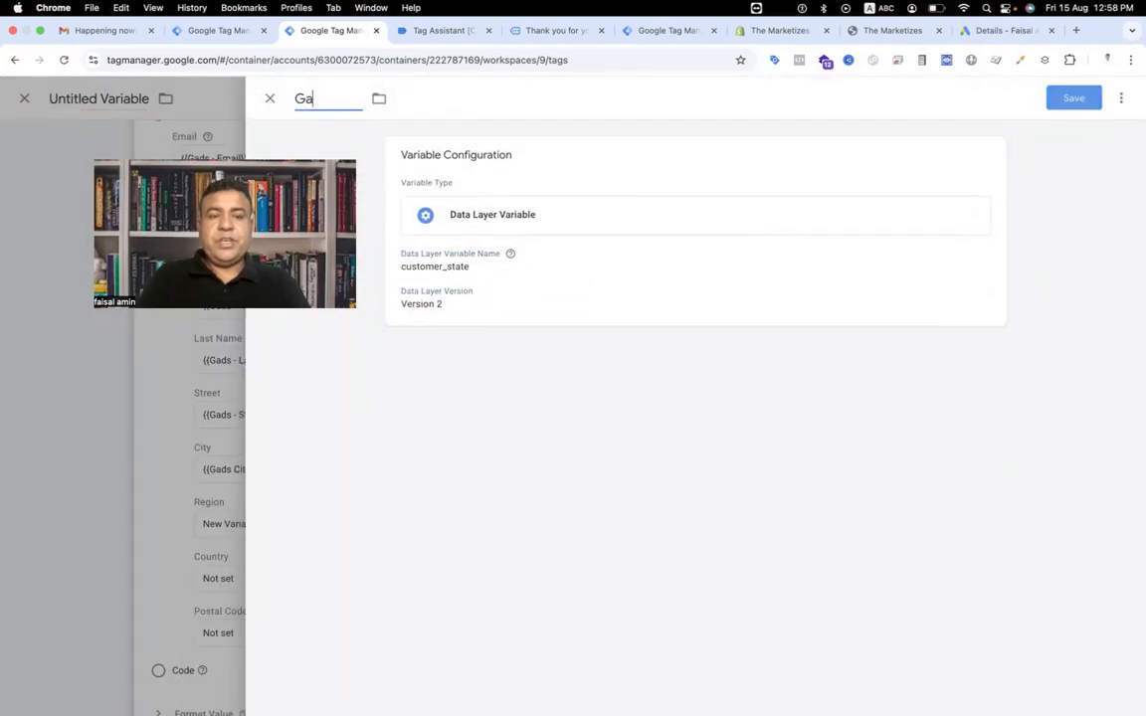
pyautogui.write('ds - Region')
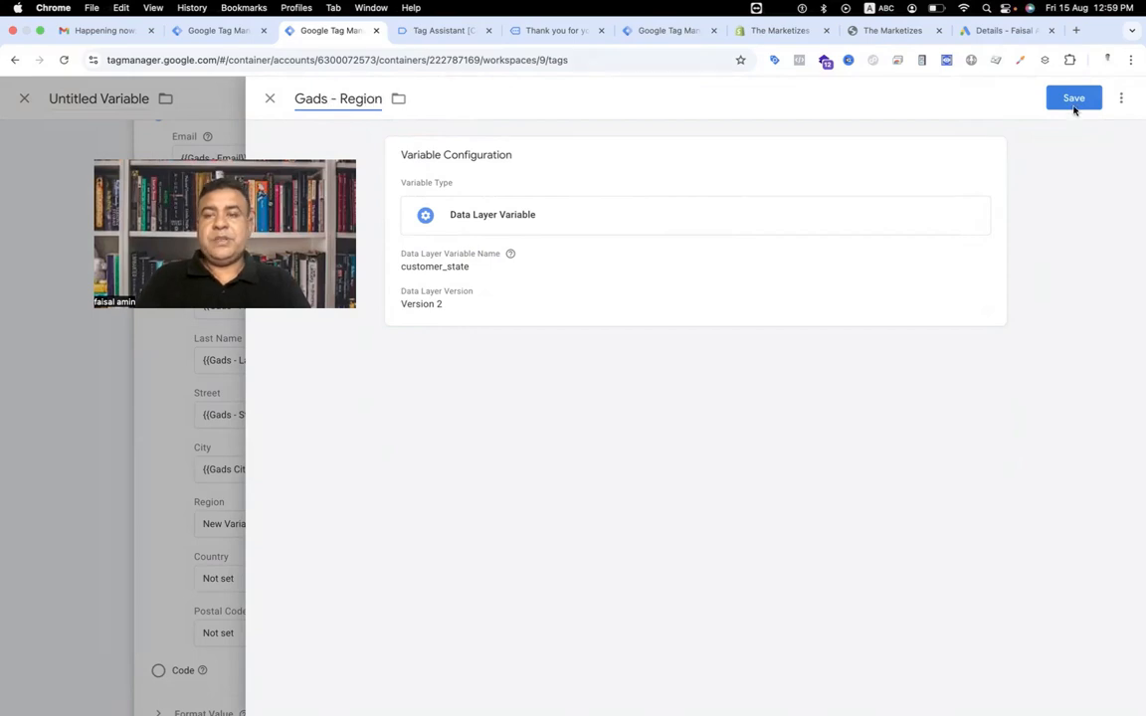
pyautogui.click(1073, 98)
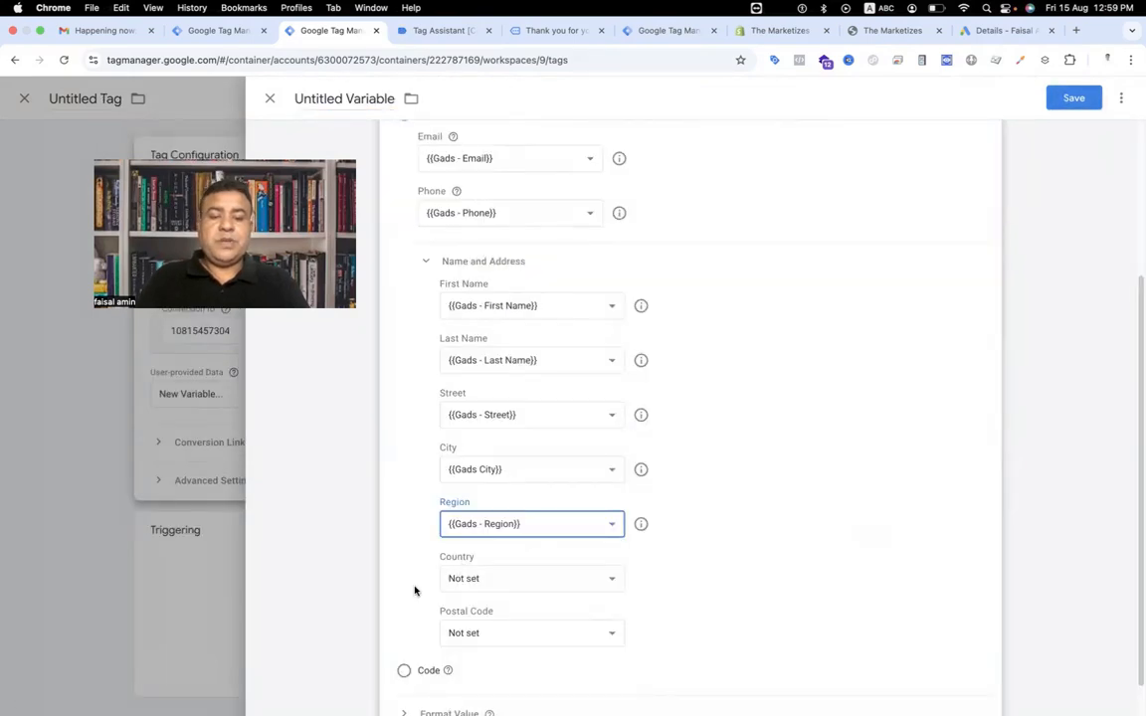
# Copy the customer_country key from the purchase event and create a Data Layer Variable with that name for Country.
pyautogui.click(390, 31)
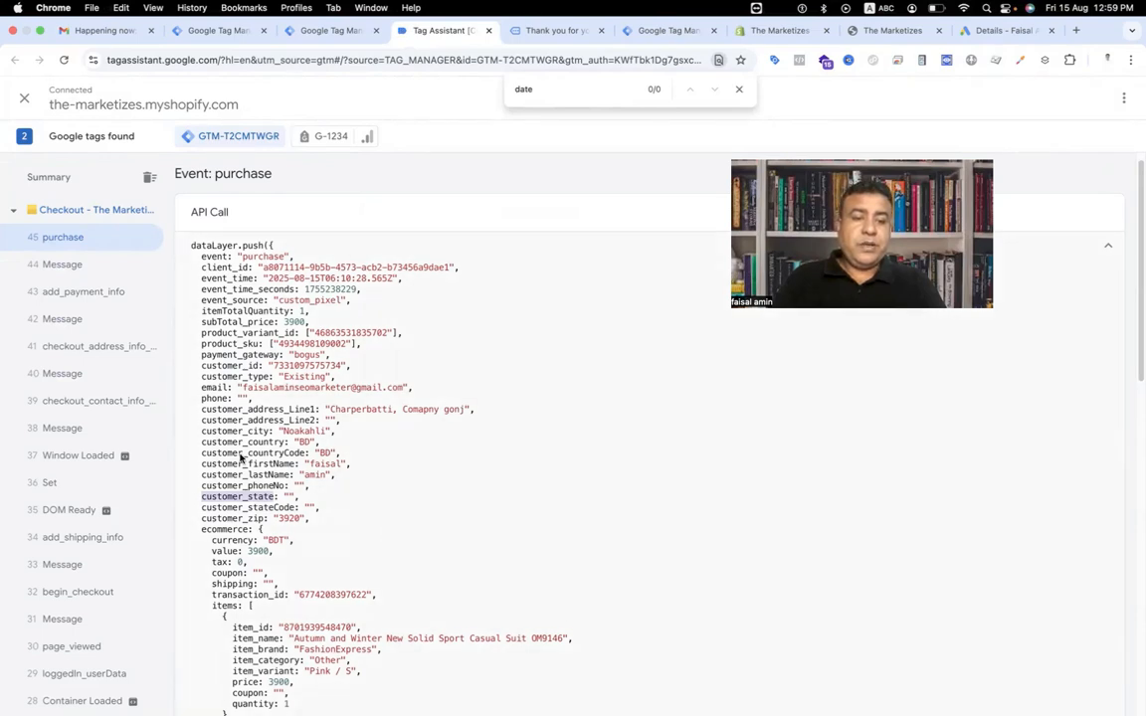
pyautogui.moveTo(199, 447); pyautogui.dragTo(271, 447)
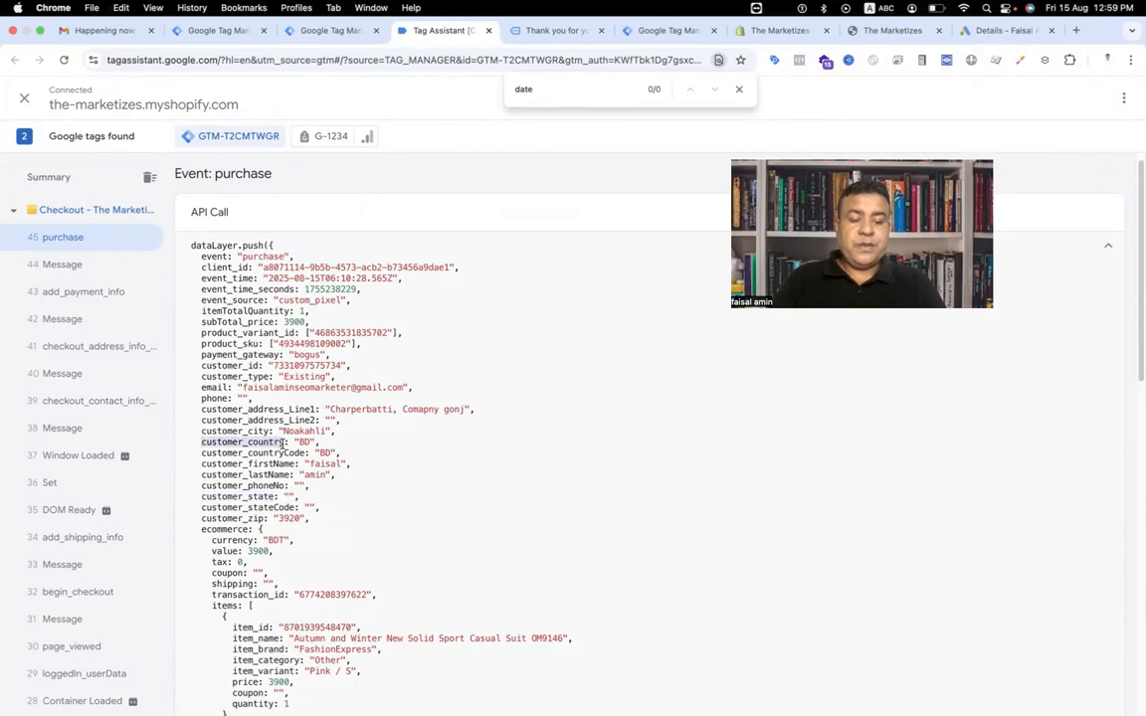
pyautogui.click(290, 37)
pyautogui.click(487, 585)
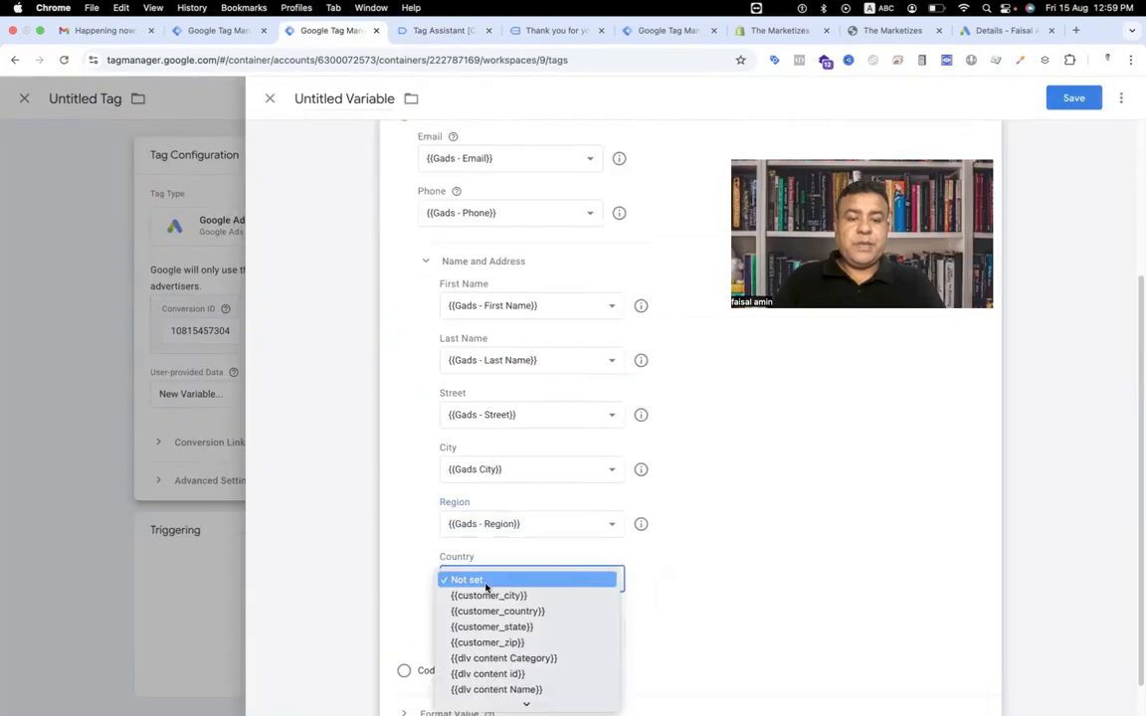
pyautogui.scroll(-10, 491, 664)
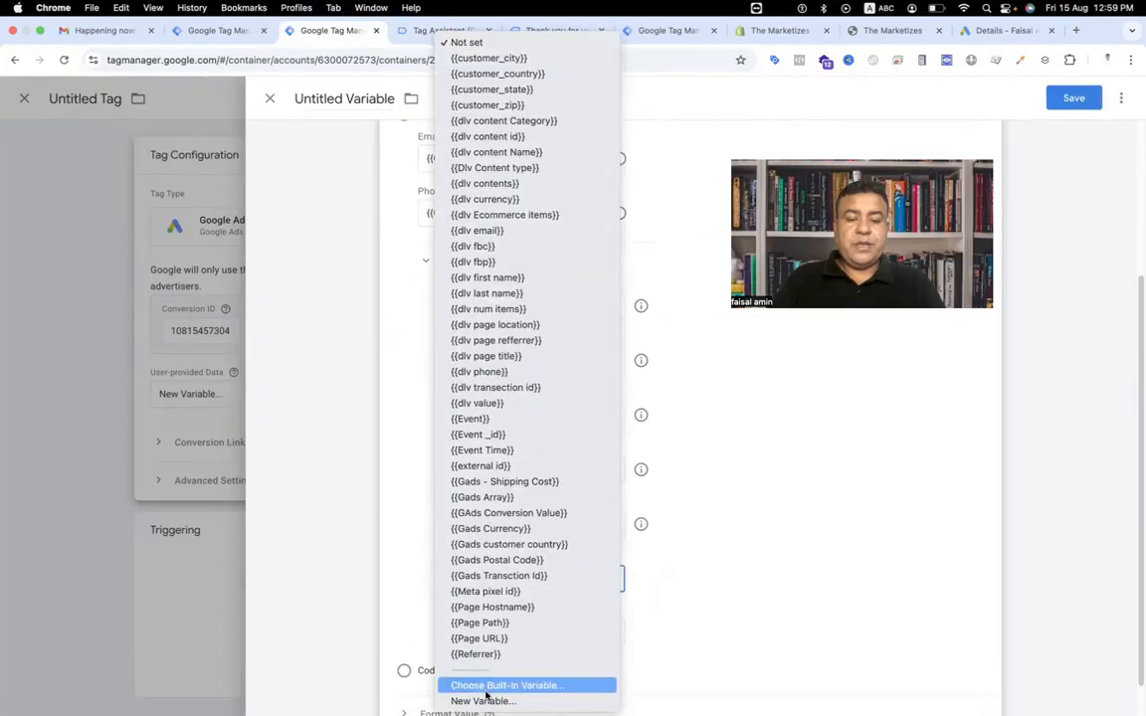
pyautogui.click(484, 700)
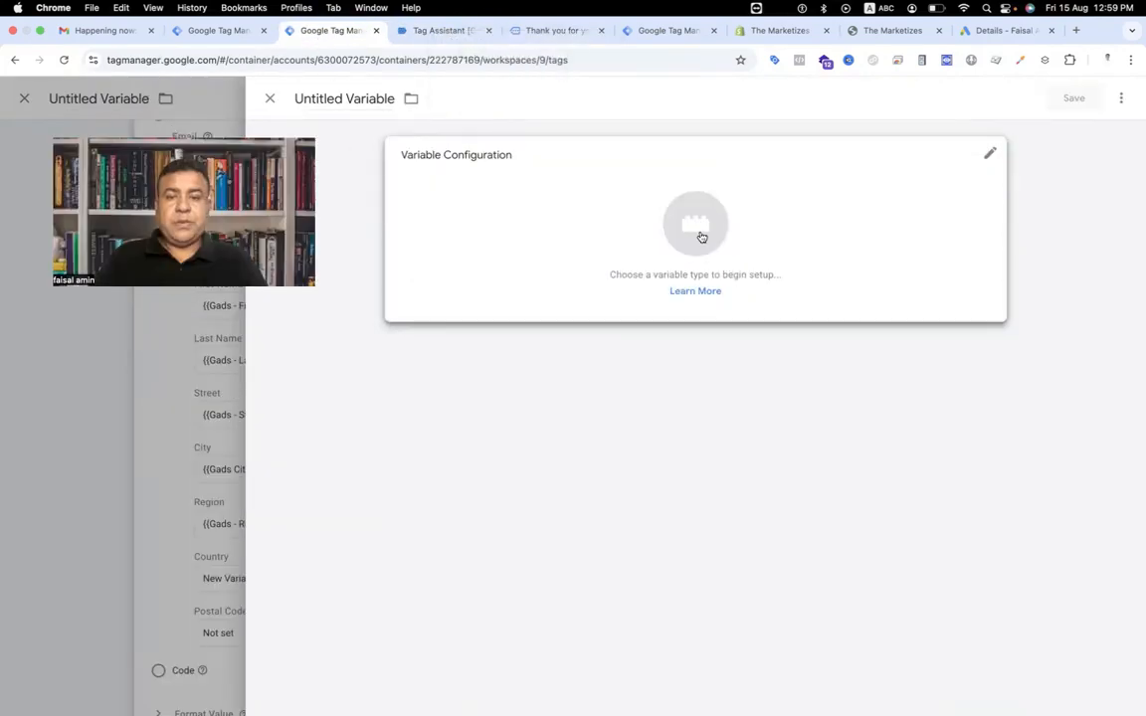
pyautogui.click(701, 236)
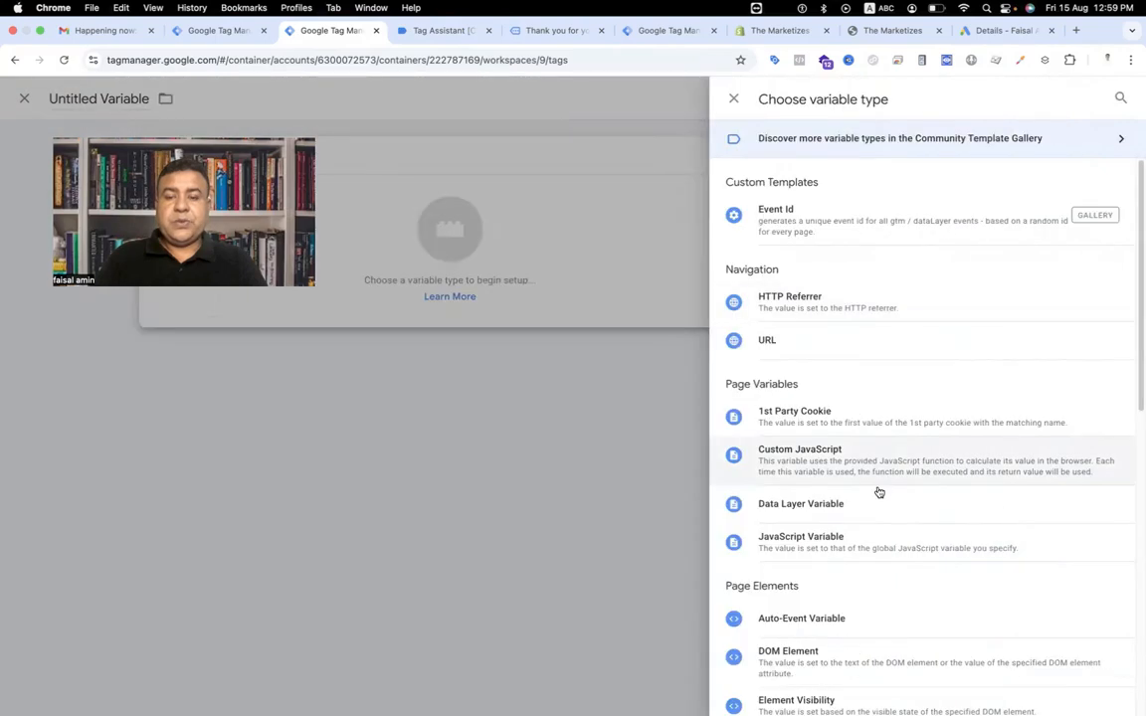
pyautogui.click(875, 502)
pyautogui.click(484, 297)
pyautogui.write('customer_country')
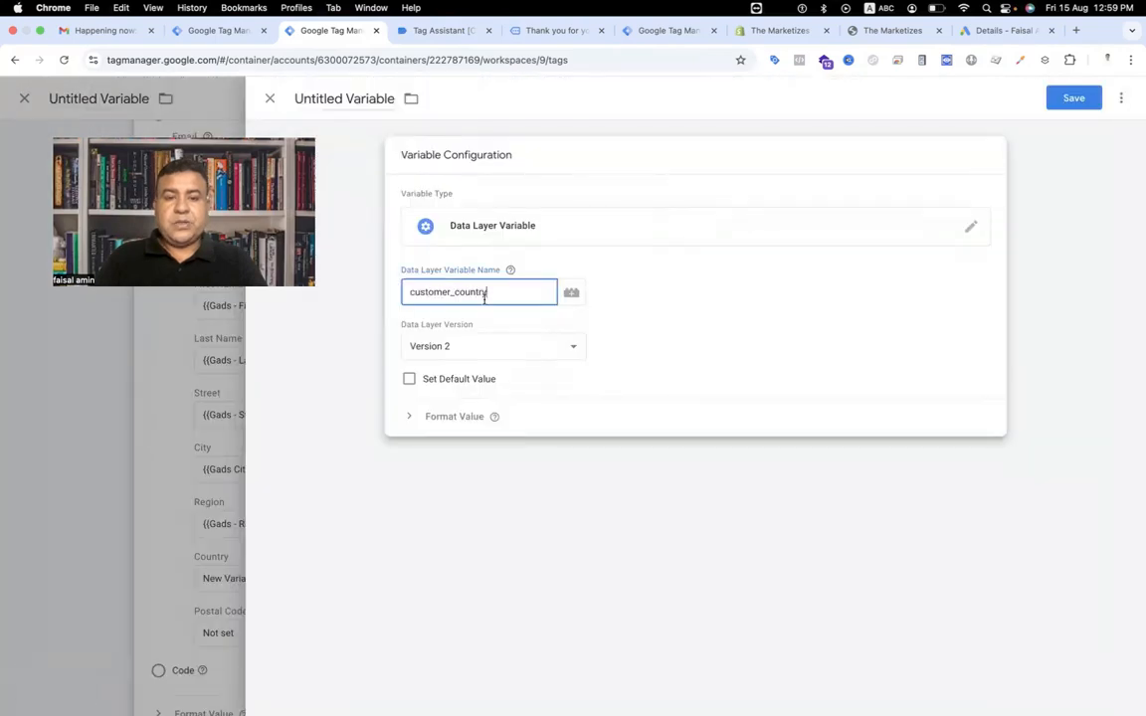
# Name the variable Gads Country and save it so it fills the Country field.
pyautogui.click(345, 97)
pyautogui.write('Ga')
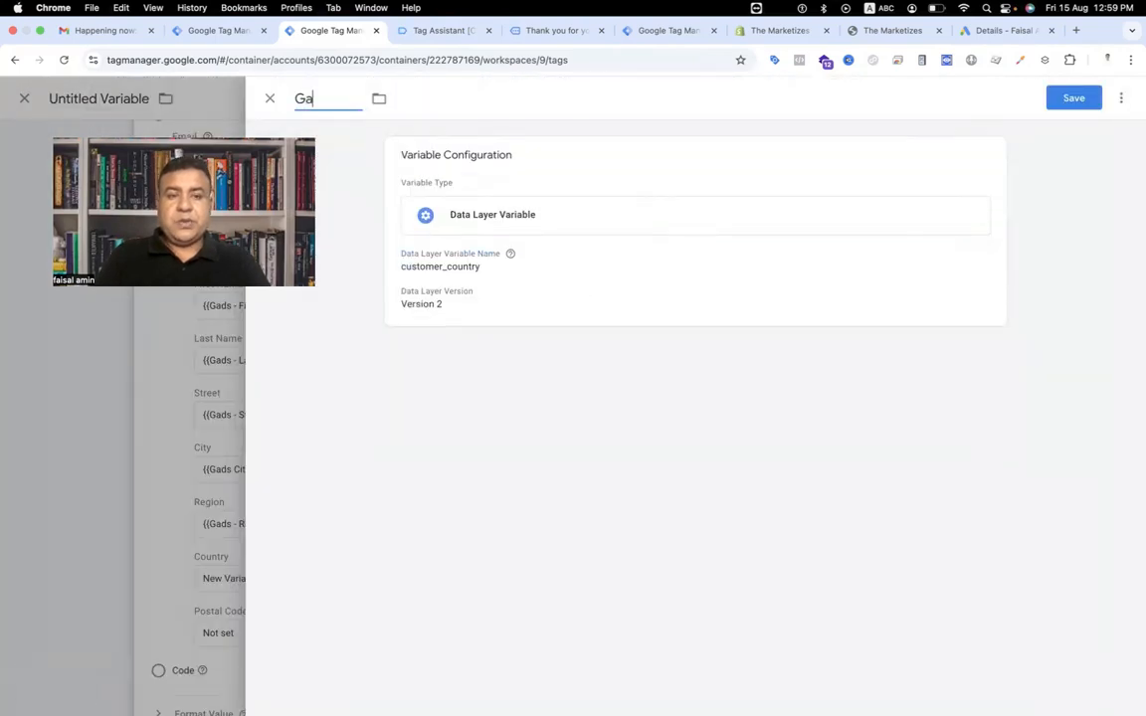
pyautogui.write('ds Country')
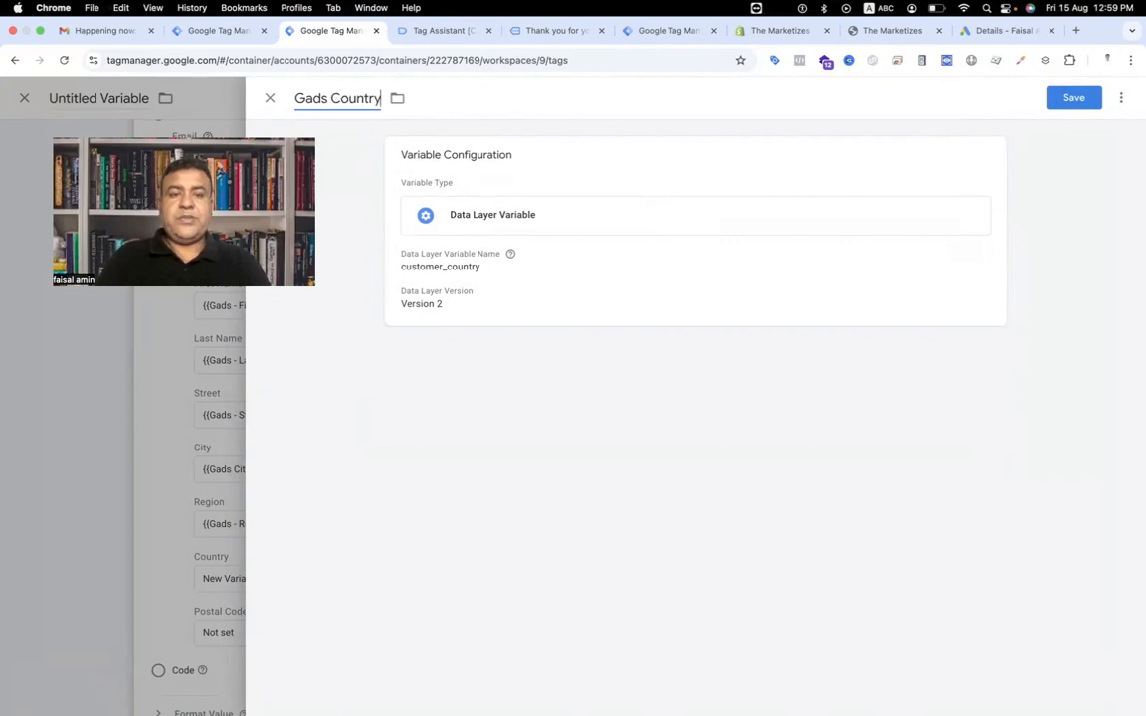
pyautogui.click(1074, 98)
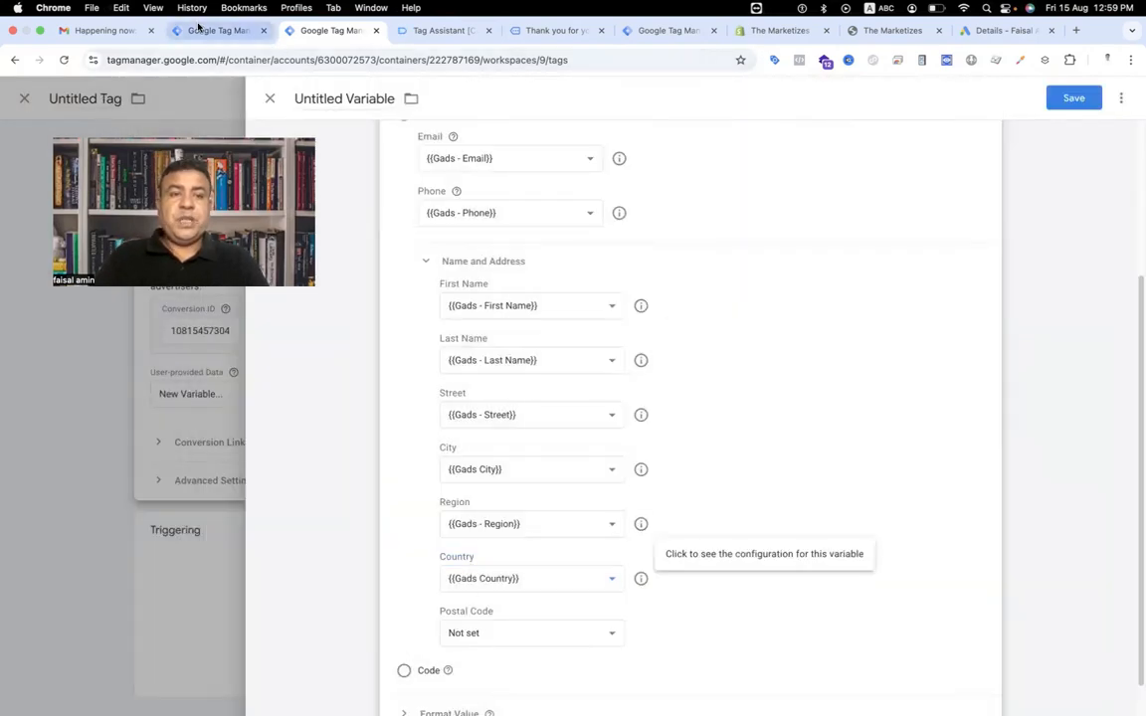
# Copy the customer_zip key from the purchase event and create a Data Layer Variable with that name for Postal Code.
pyautogui.click(443, 30)
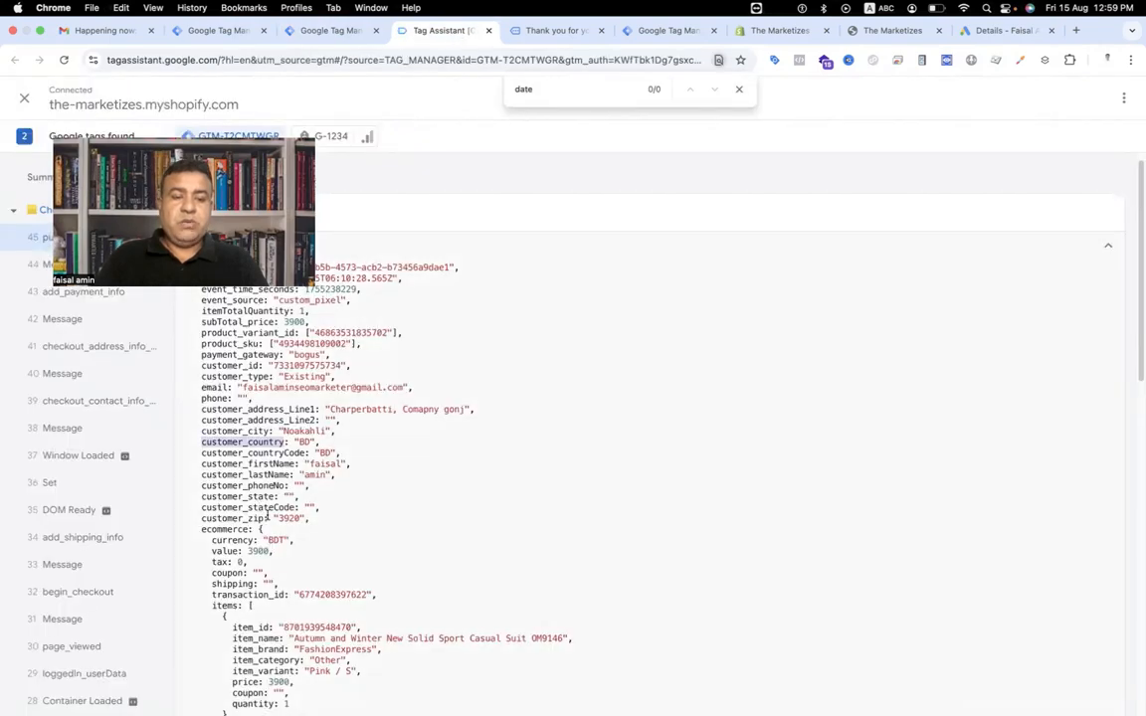
pyautogui.moveTo(201, 519); pyautogui.dragTo(262, 520)
pyautogui.press('super+c')
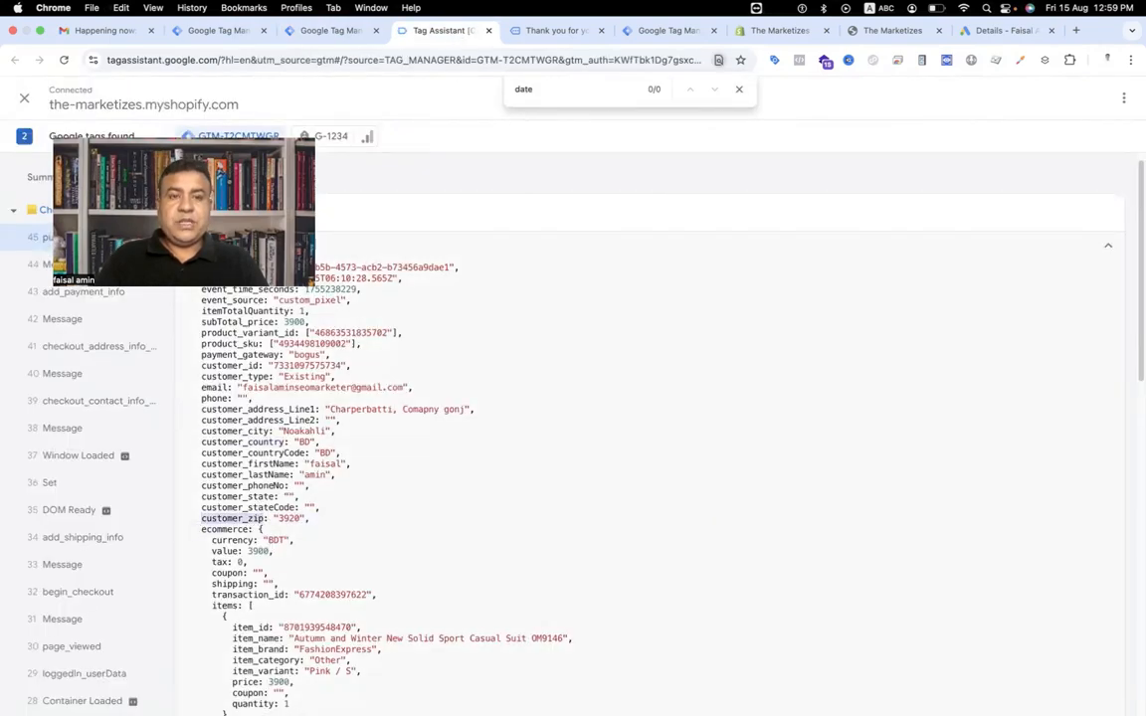
pyautogui.click(329, 31)
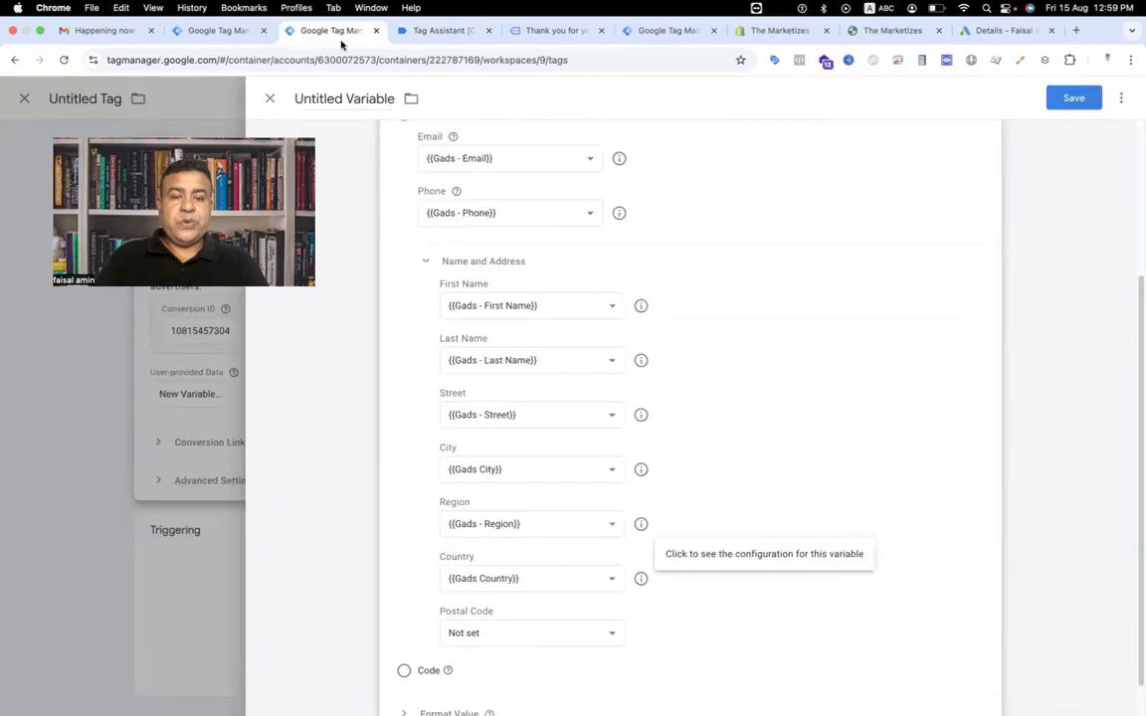
pyautogui.click(484, 633)
pyautogui.click(500, 701)
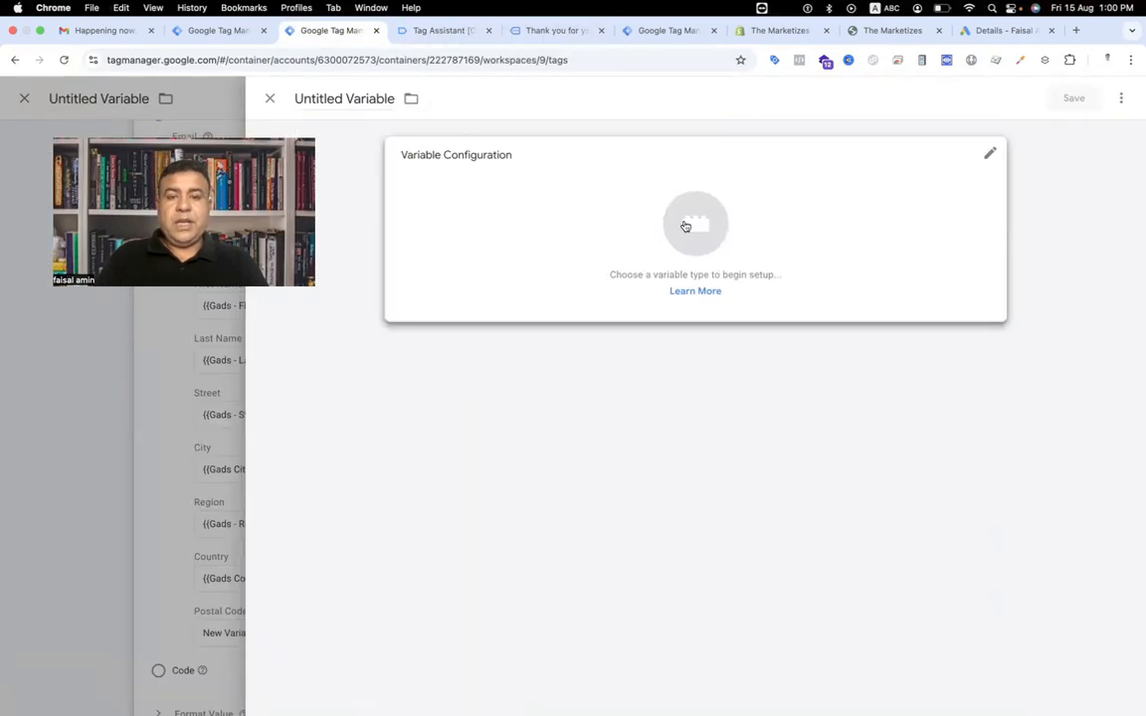
pyautogui.click(687, 227)
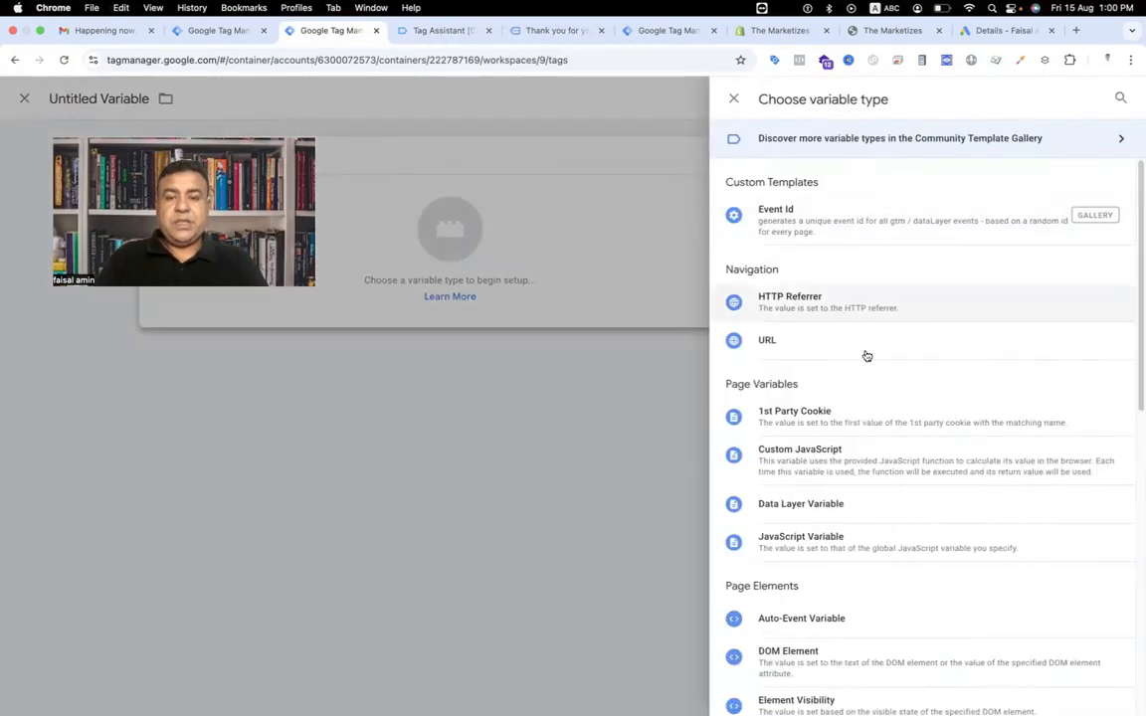
pyautogui.click(854, 503)
pyautogui.click(479, 295)
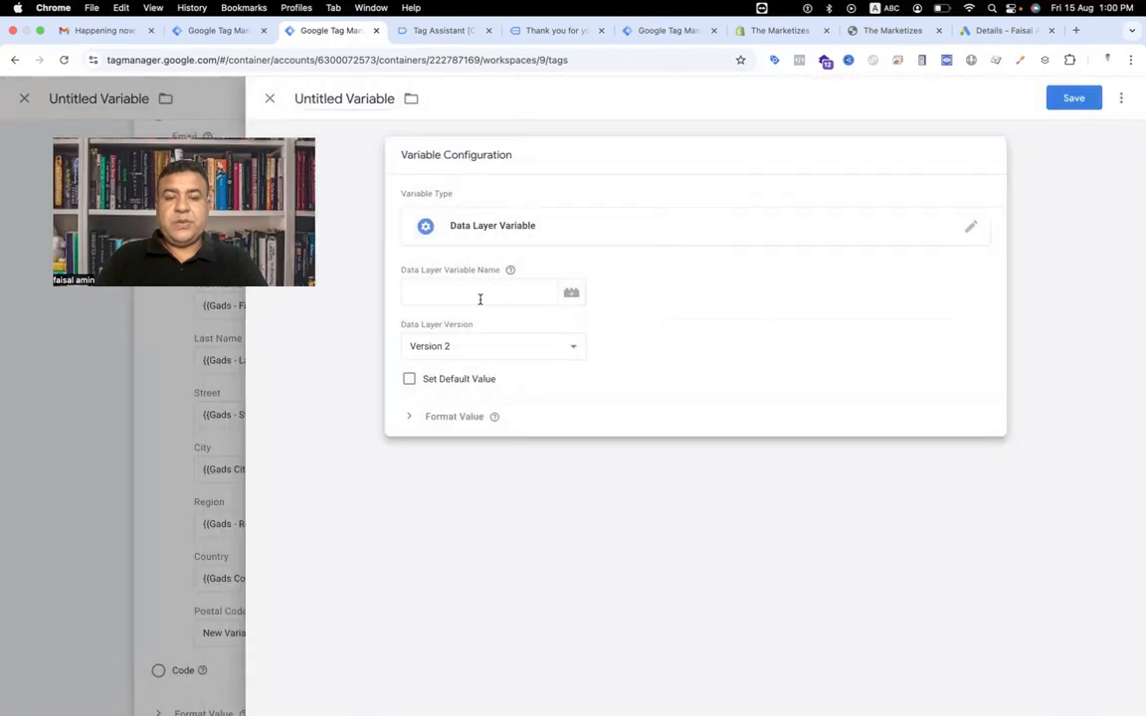
pyautogui.write('customer_zip')
# Name the variable Gads - Customer Zip / Postal code and save it so it fills the Postal Code field.
pyautogui.click(323, 99)
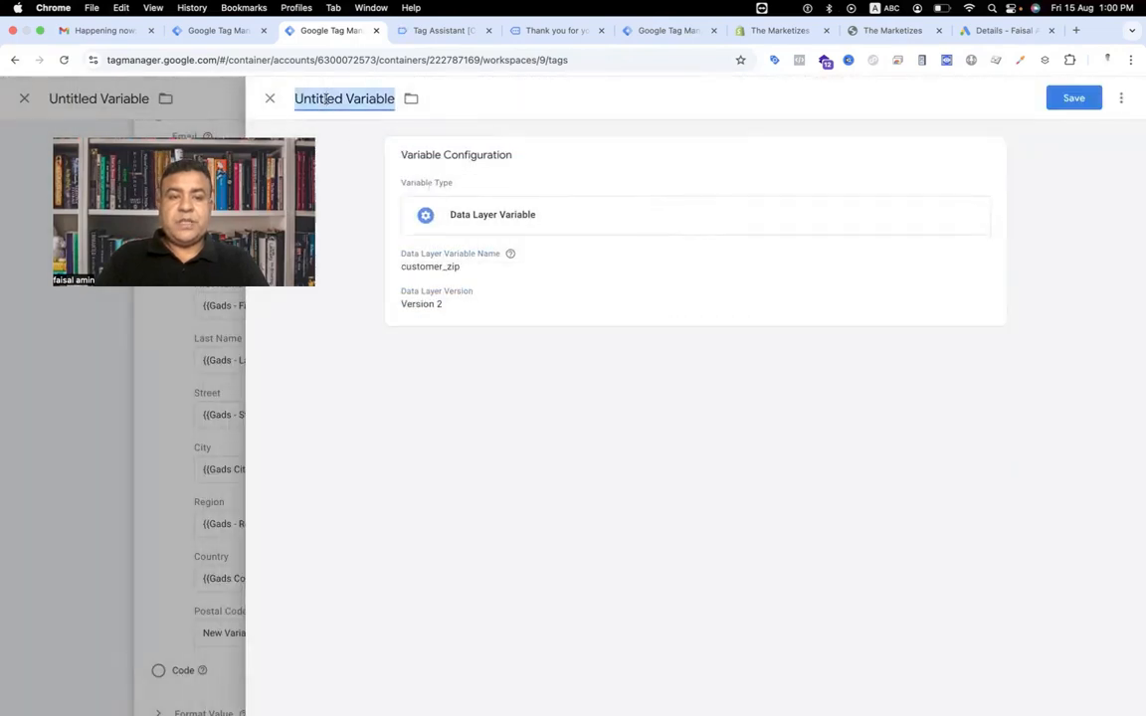
pyautogui.write('Gad')
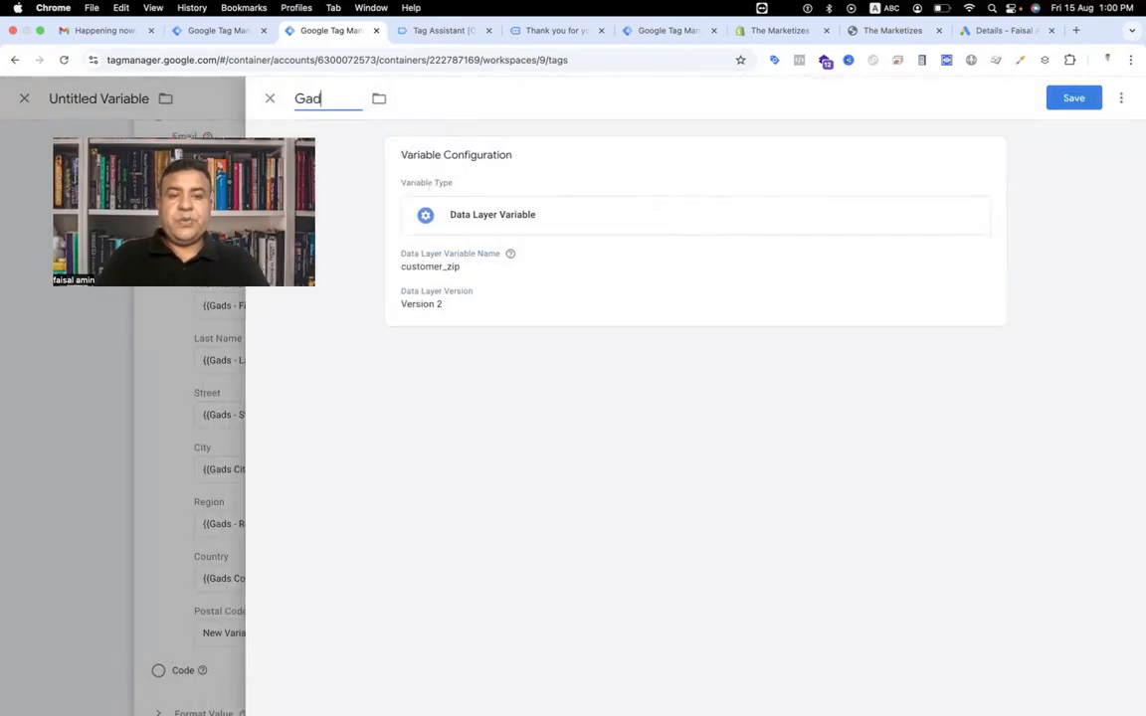
pyautogui.write('s - Custom')
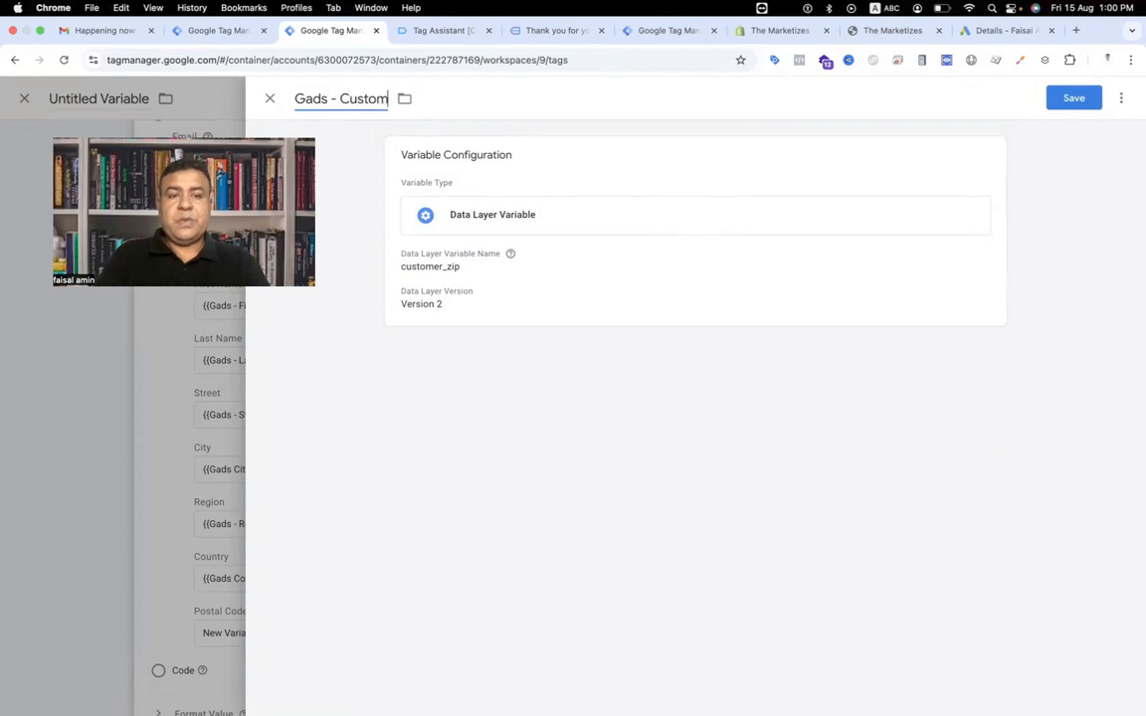
pyautogui.write('er Zip/post')
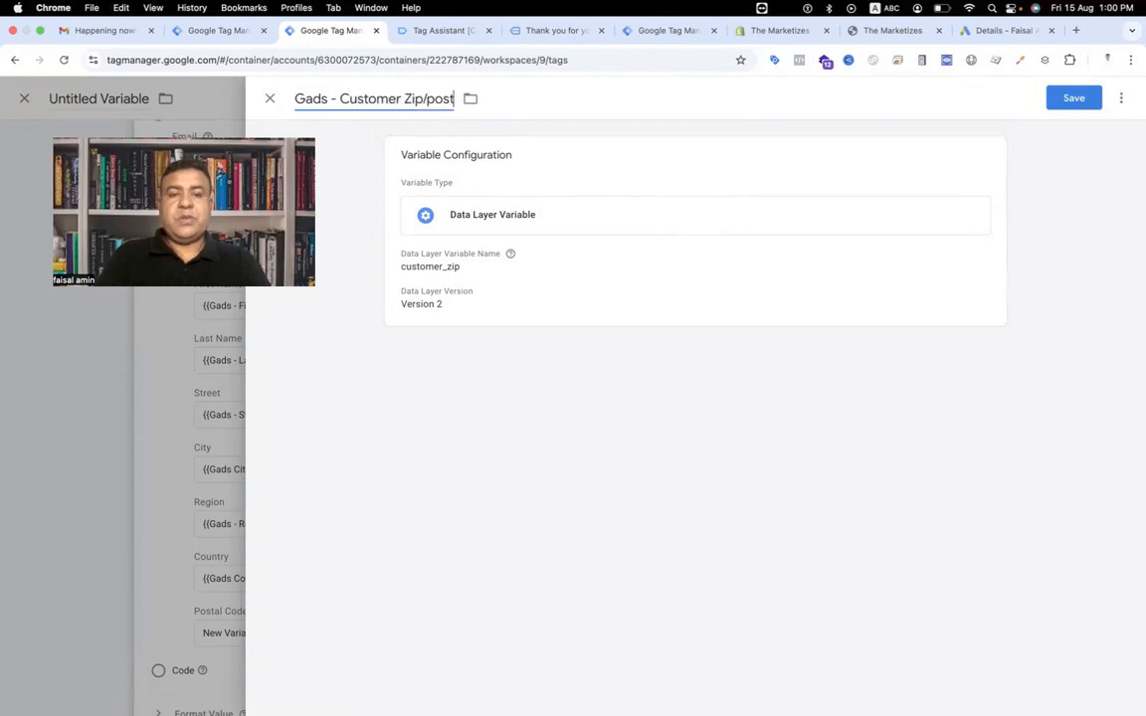
pyautogui.press('BackSpace')
pyautogui.press('BackSpace')
pyautogui.press('BackSpace')
pyautogui.press('BackSpace')
pyautogui.write('Posting')
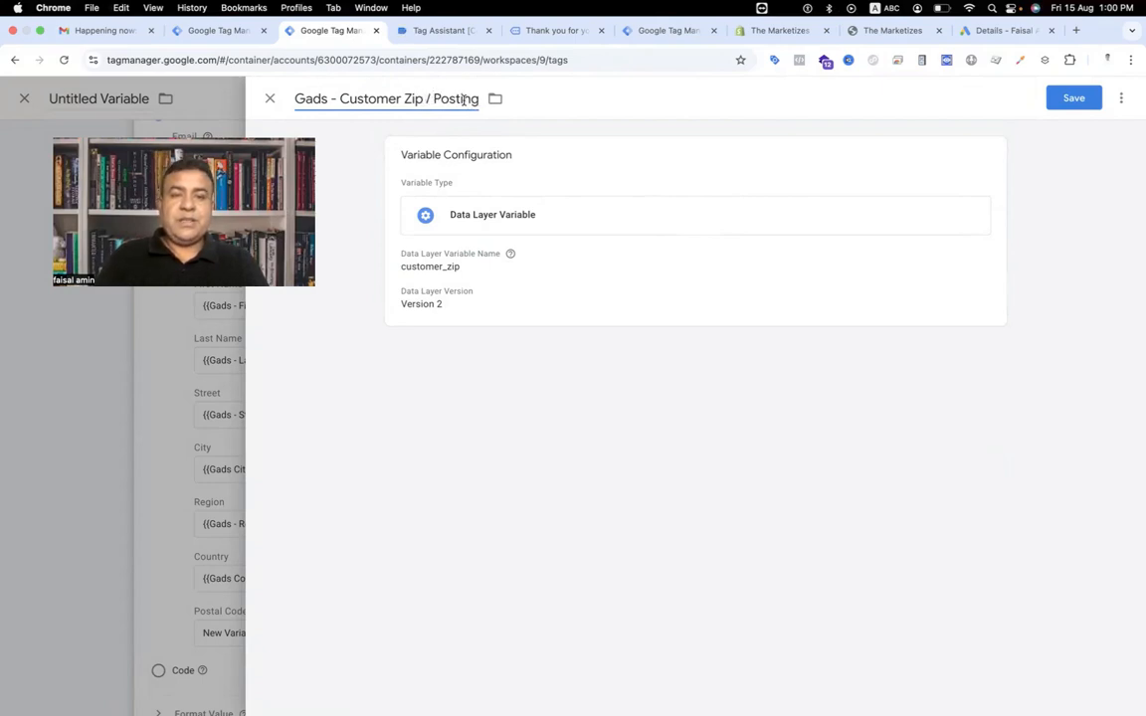
pyautogui.doubleClick(455, 101)
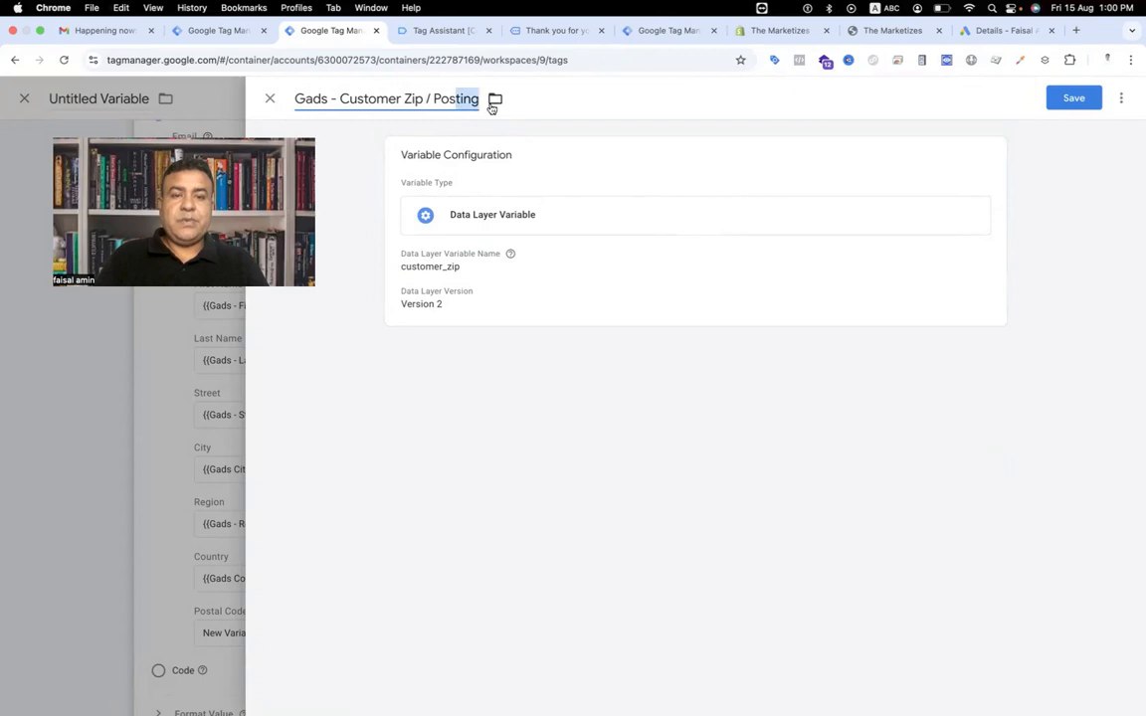
pyautogui.write('Postal code')
pyautogui.click(1077, 106)
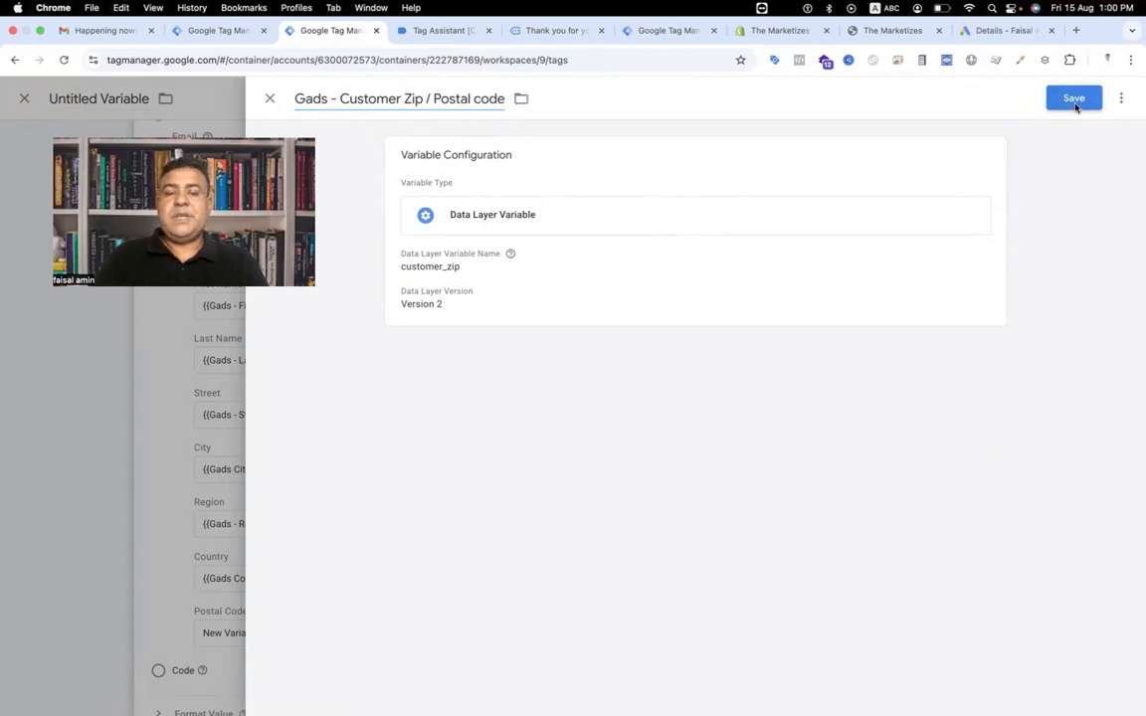
# Name the User-Provided Data variable Gads User Provided Data and save it.
pyautogui.scroll(5, 524, 301)
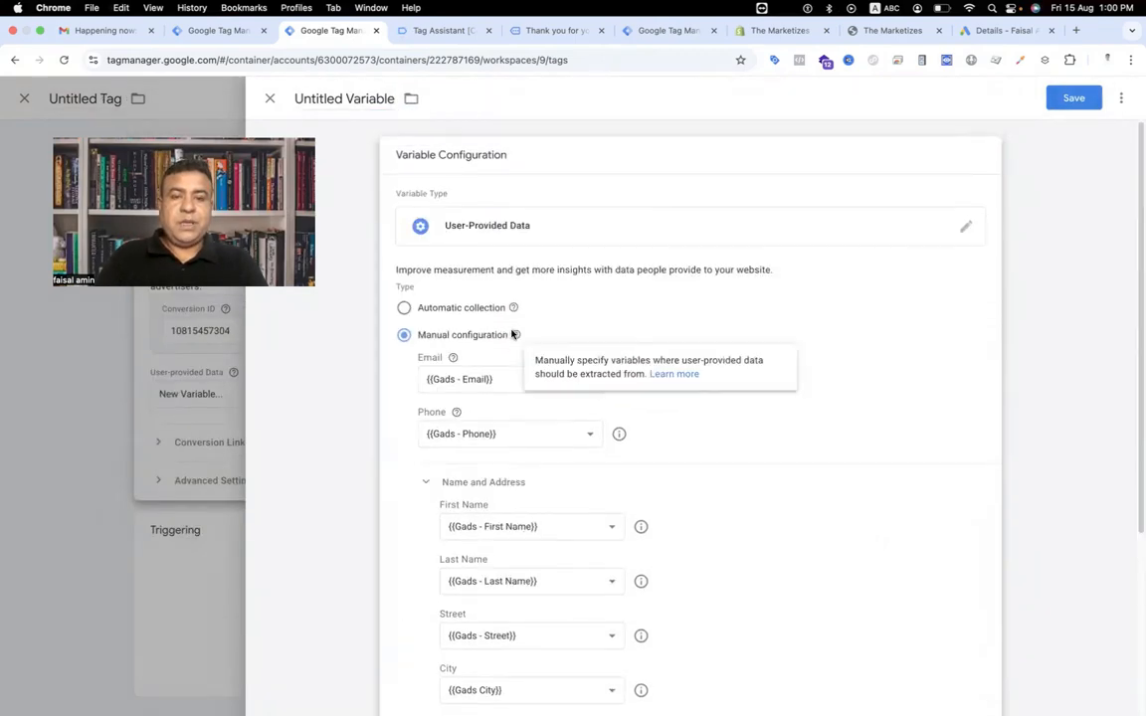
pyautogui.tripleClick(363, 100)
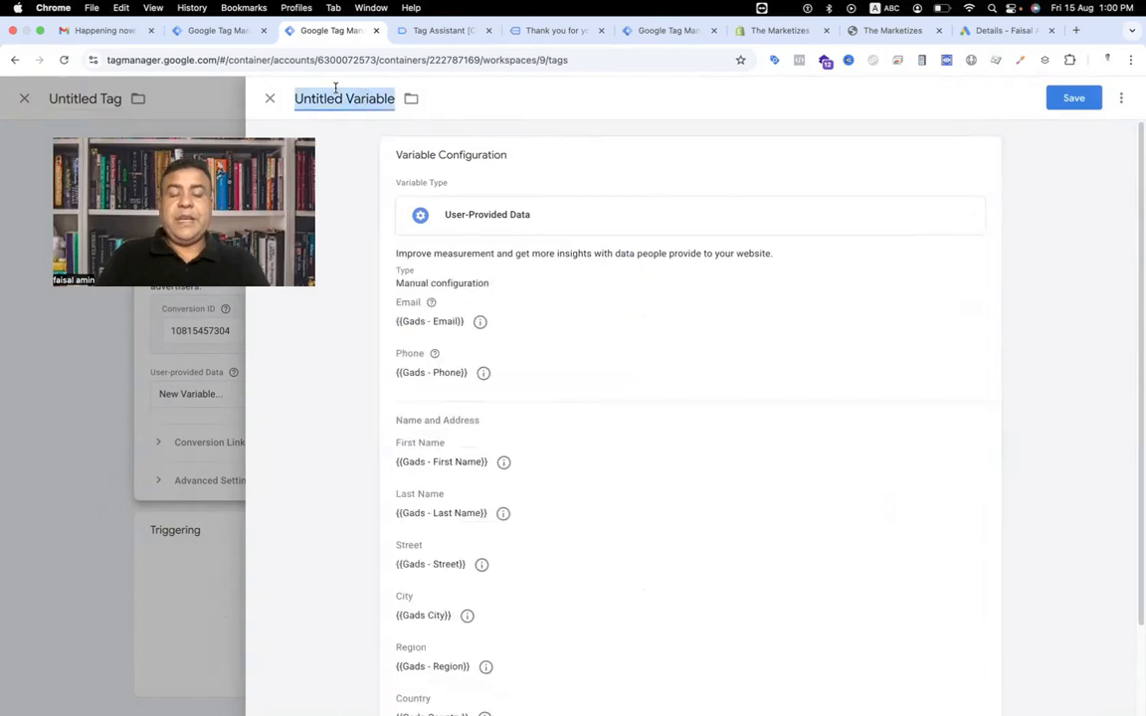
pyautogui.write('Gads U')
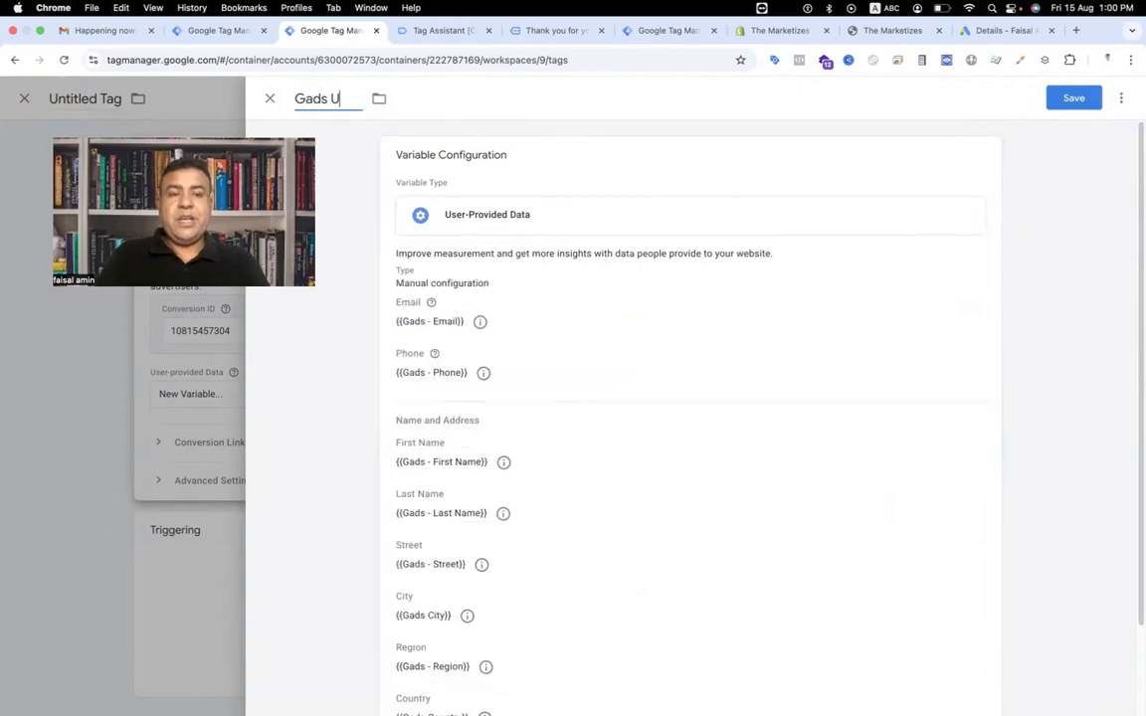
pyautogui.write('ser Provide')
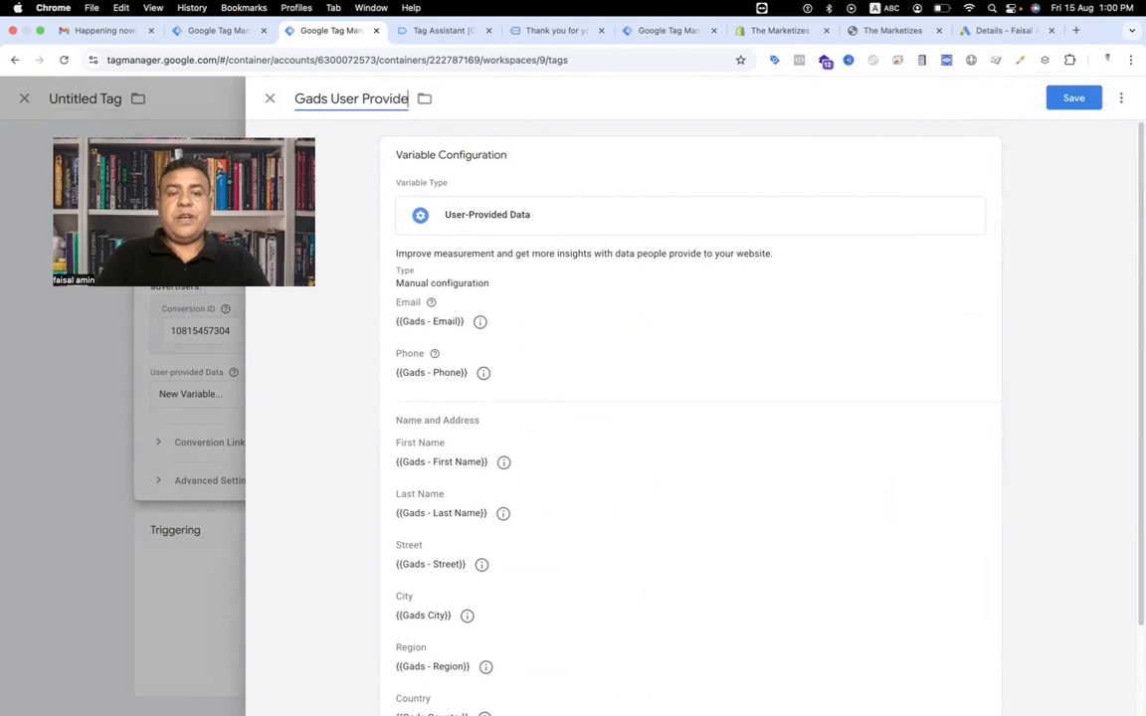
pyautogui.write('d Data')
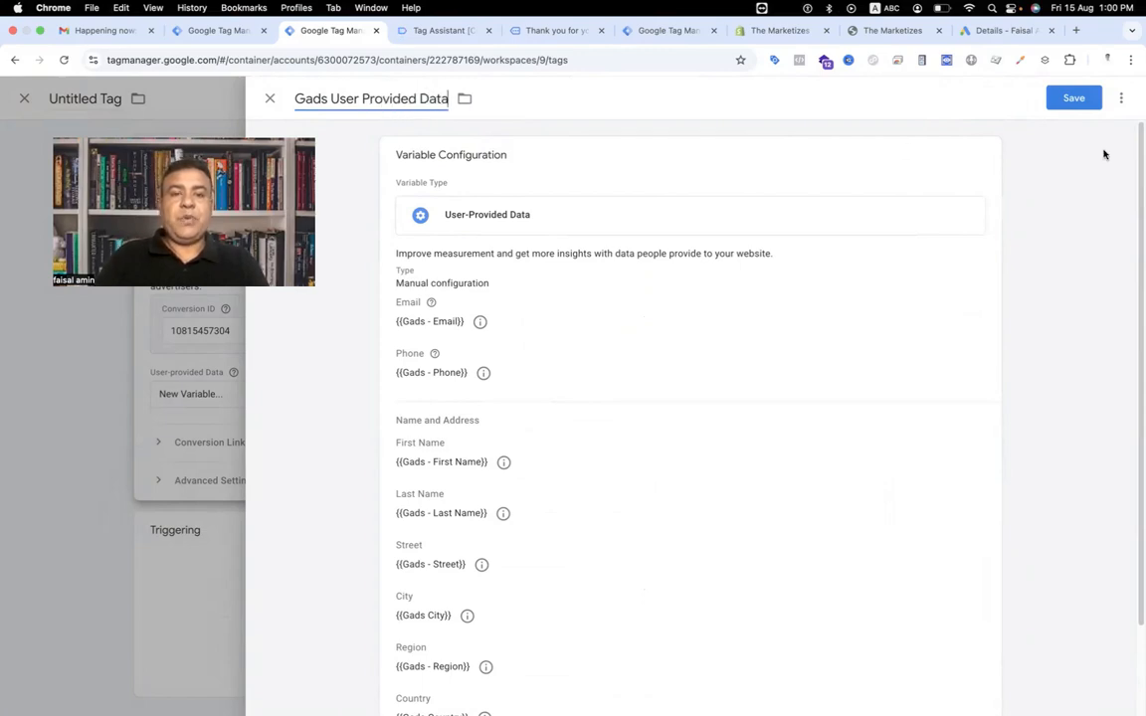
pyautogui.click(1093, 104)
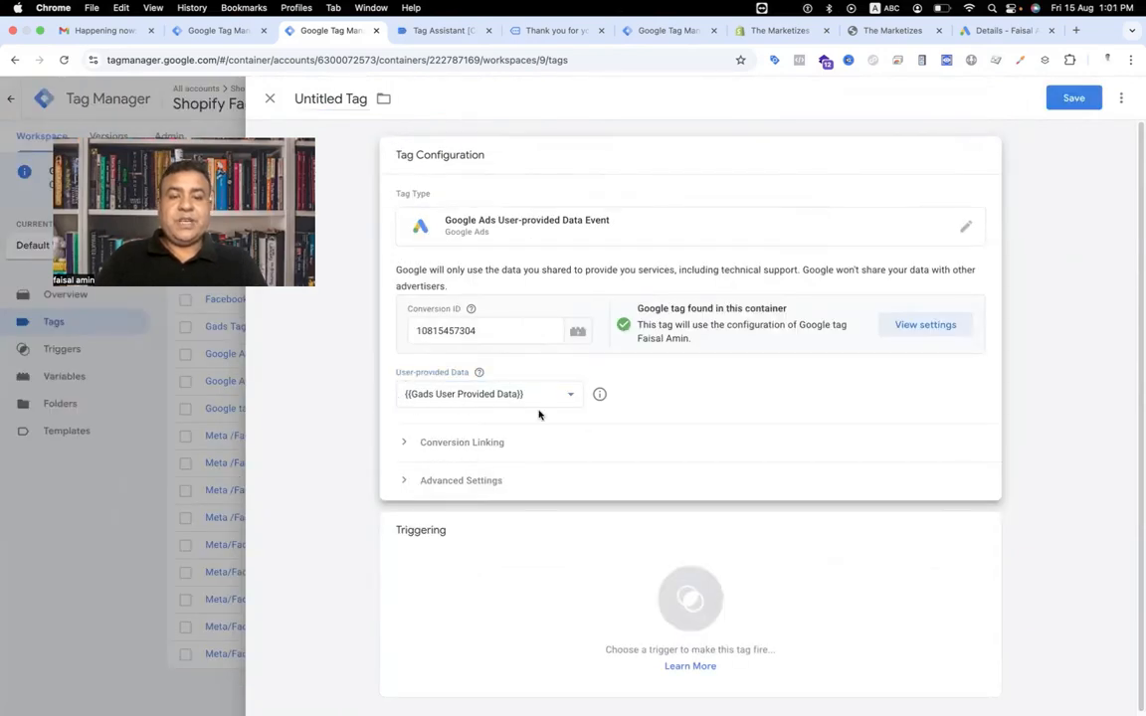
# Set the tag's trigger to evnet purchase, name the tag Googe Ads User Provided Data Event, and save it.
pyautogui.click(618, 533)
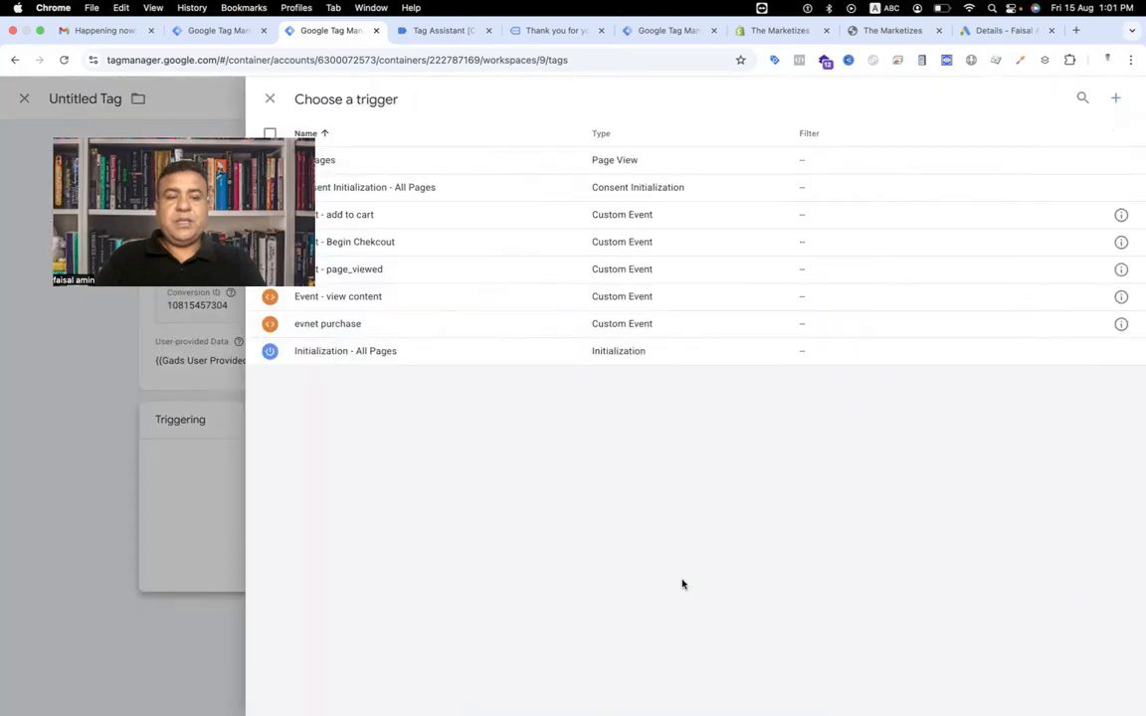
pyautogui.click(400, 325)
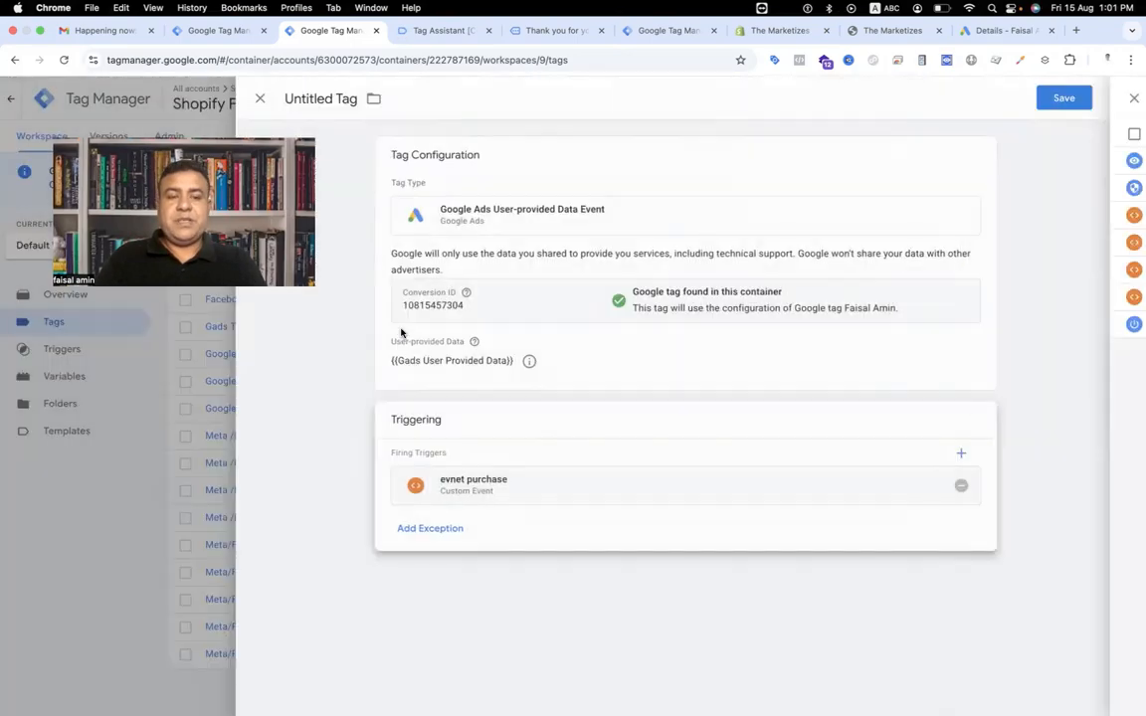
pyautogui.click(307, 97)
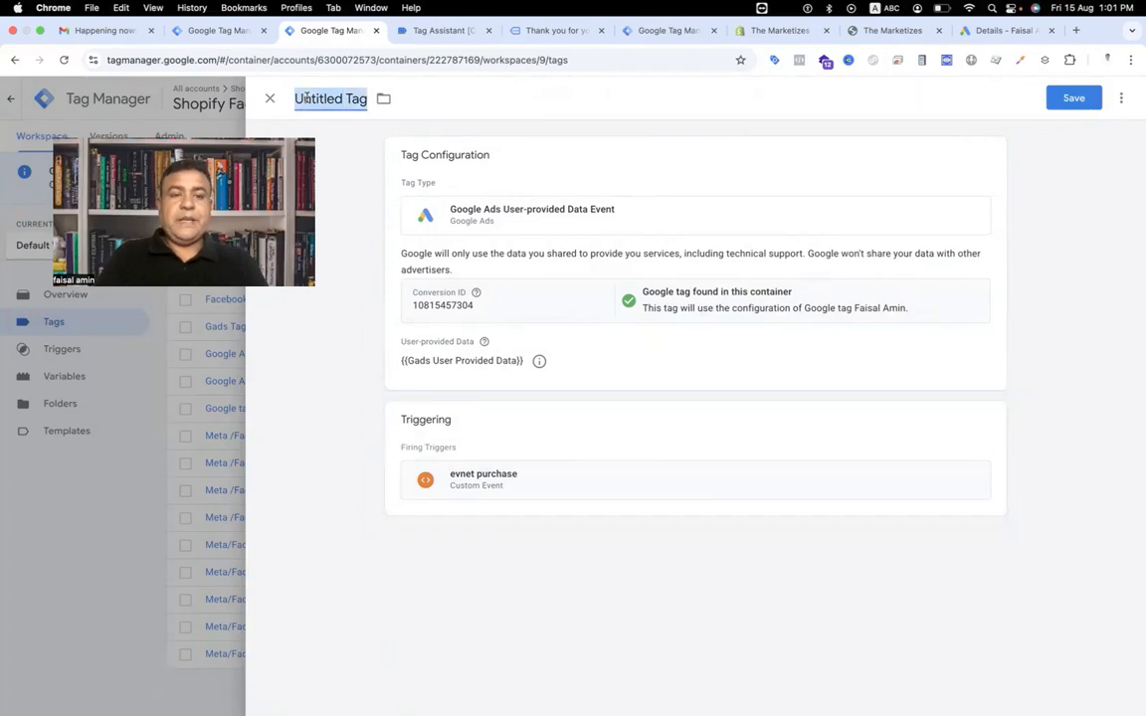
pyautogui.write('Googl')
pyautogui.press('BackSpace')
pyautogui.write('e Ad')
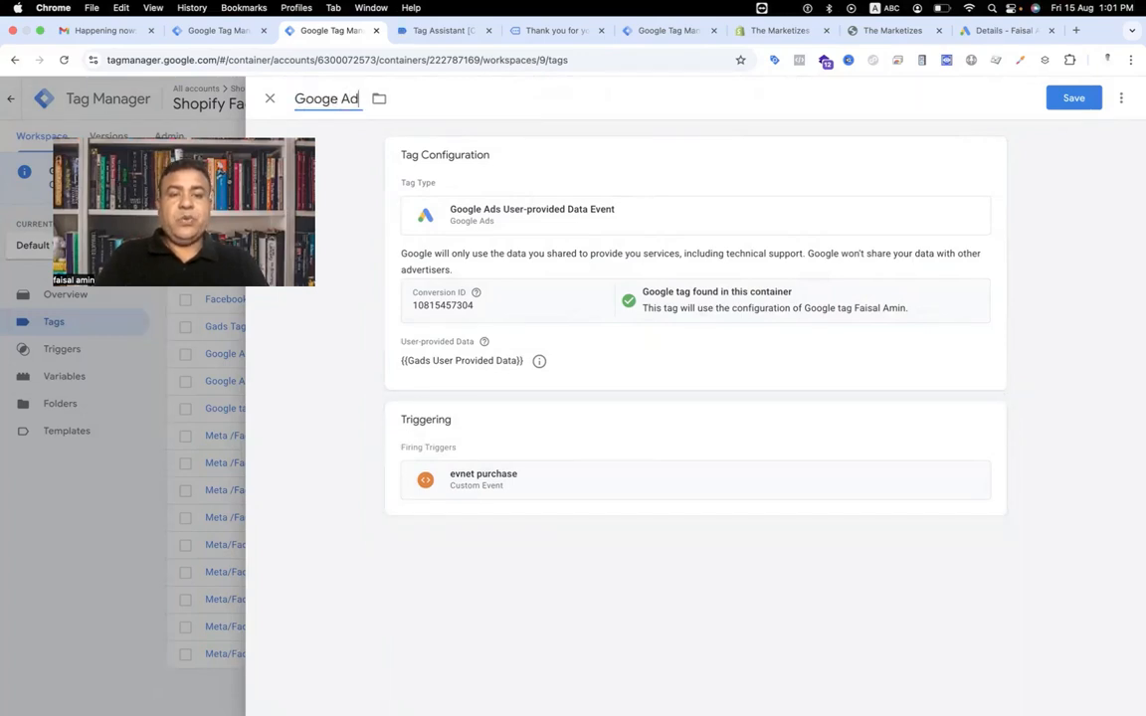
pyautogui.write('s User')
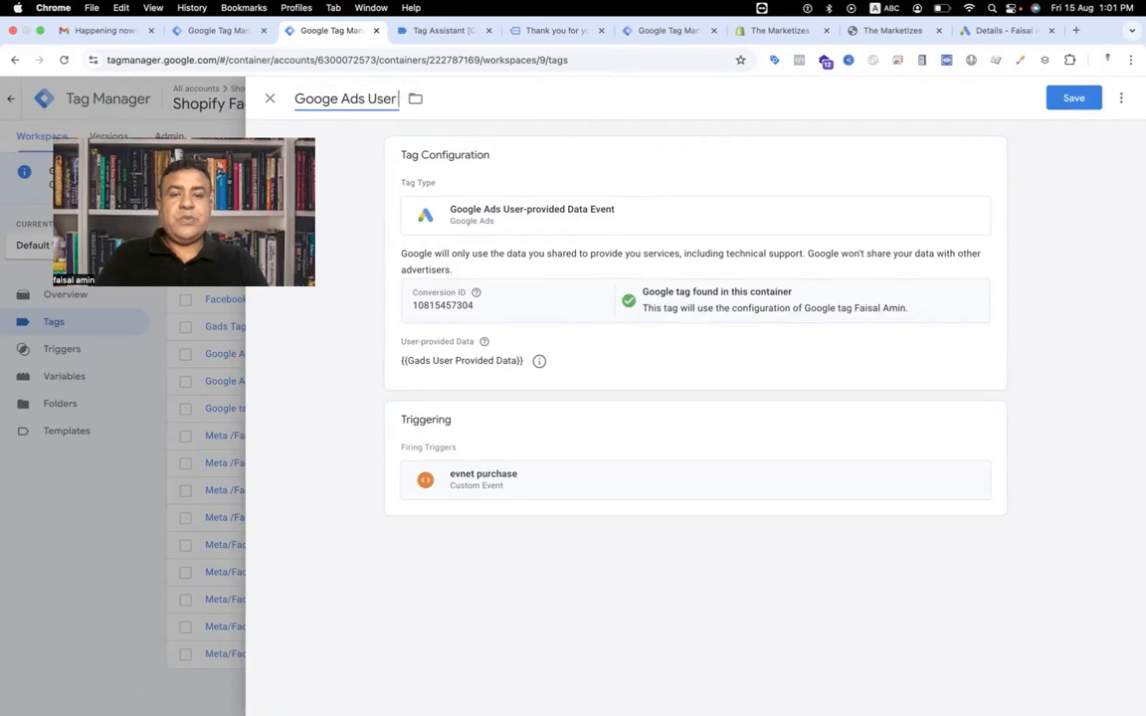
pyautogui.write(' Provided Data Event')
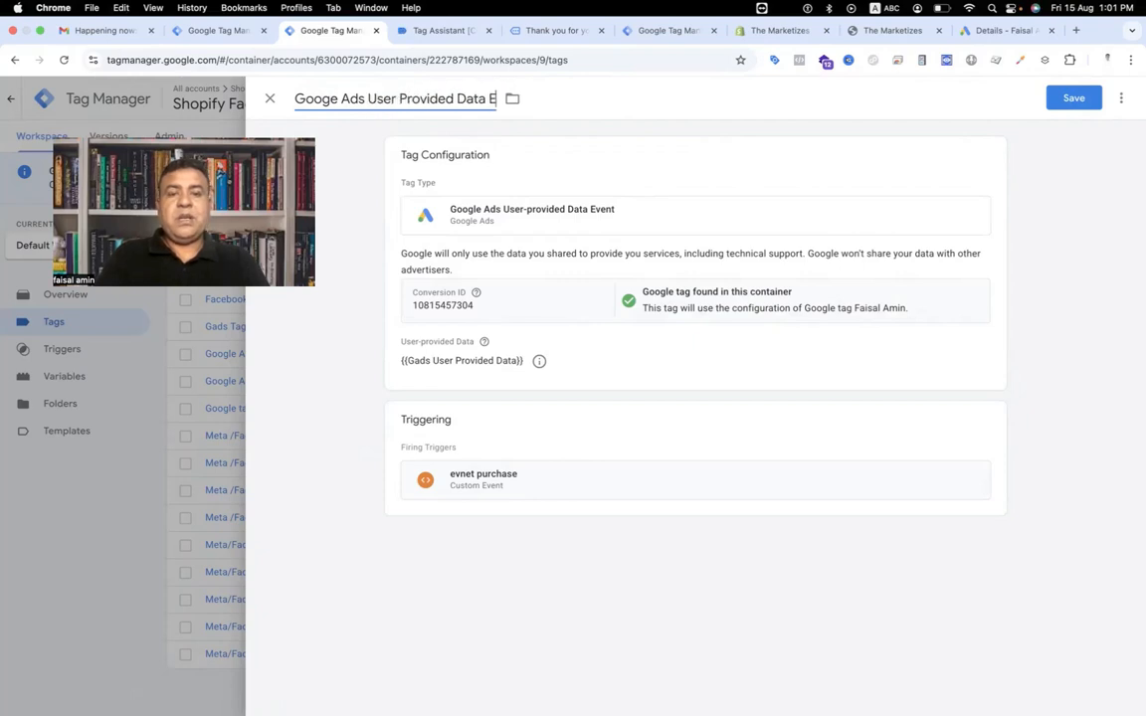
pyautogui.click(1075, 97)
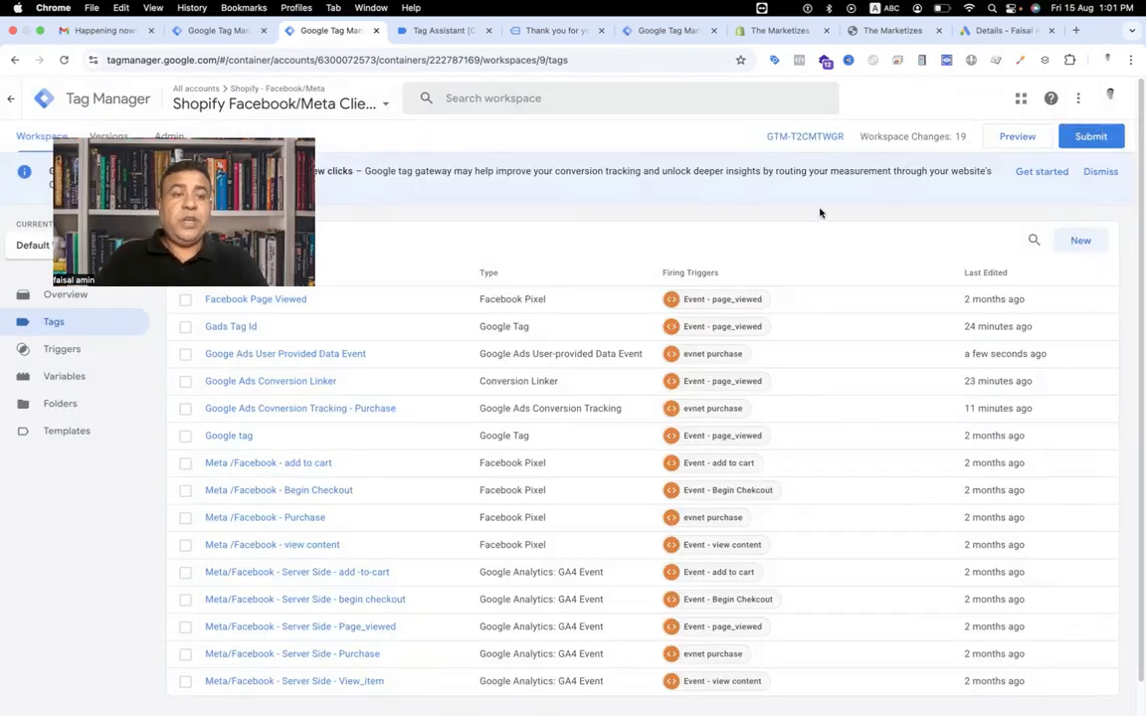
# Submit and publish the workspace changes as a new container version, then return to the workspace.
pyautogui.click(1094, 136)
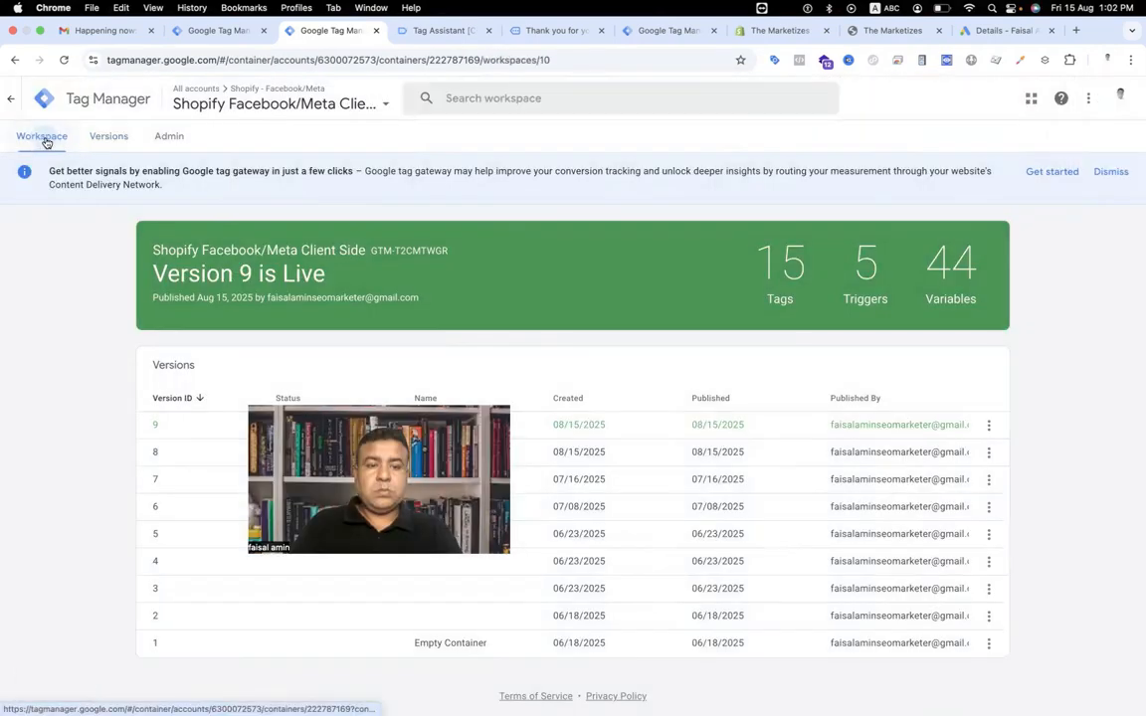
pyautogui.click(46, 143)
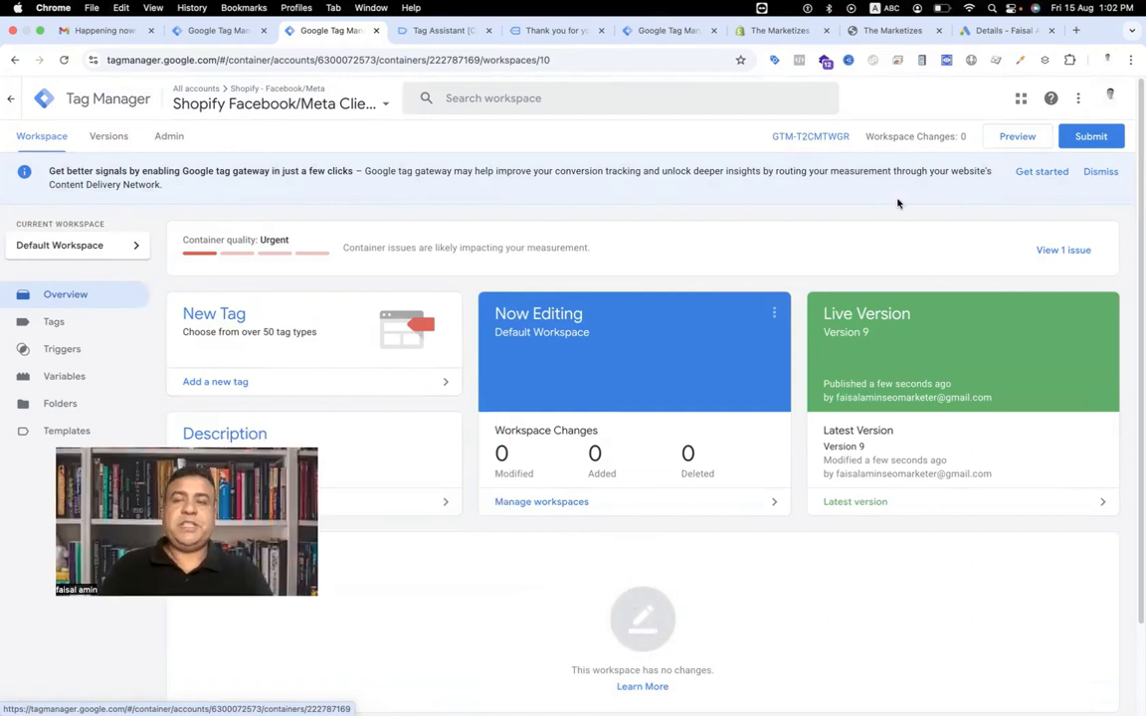
# Launch Preview mode for the store and switch to the debug-connected store tab.
pyautogui.click(1032, 146)
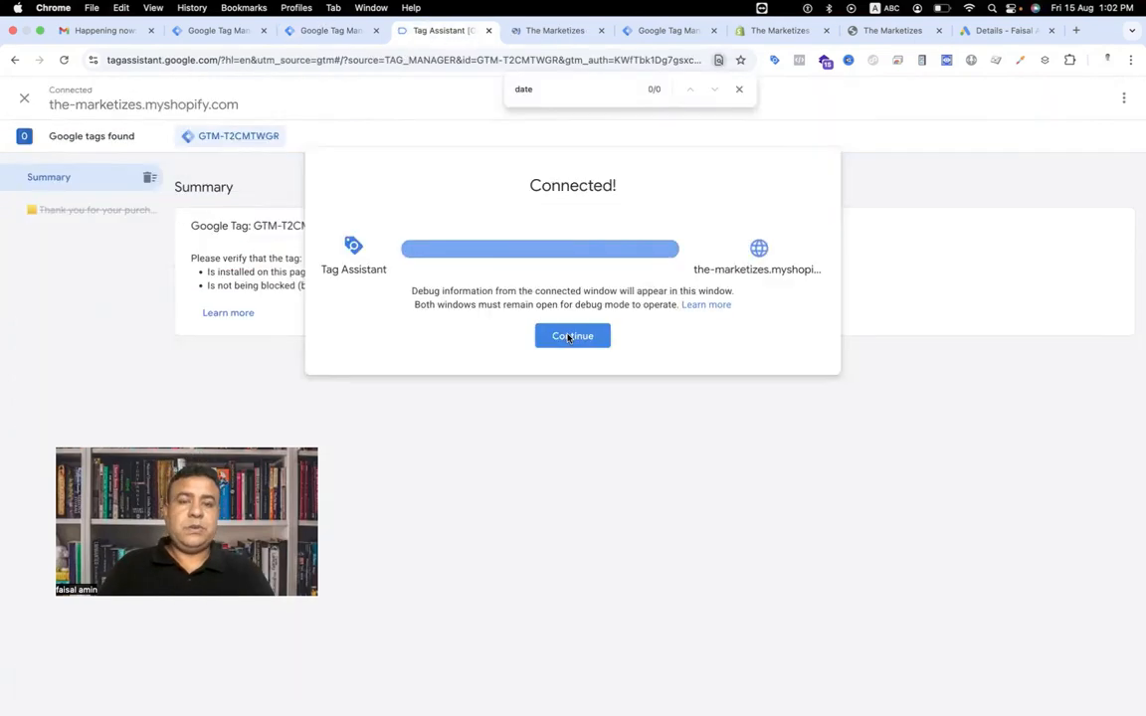
pyautogui.click(568, 335)
pyautogui.click(546, 31)
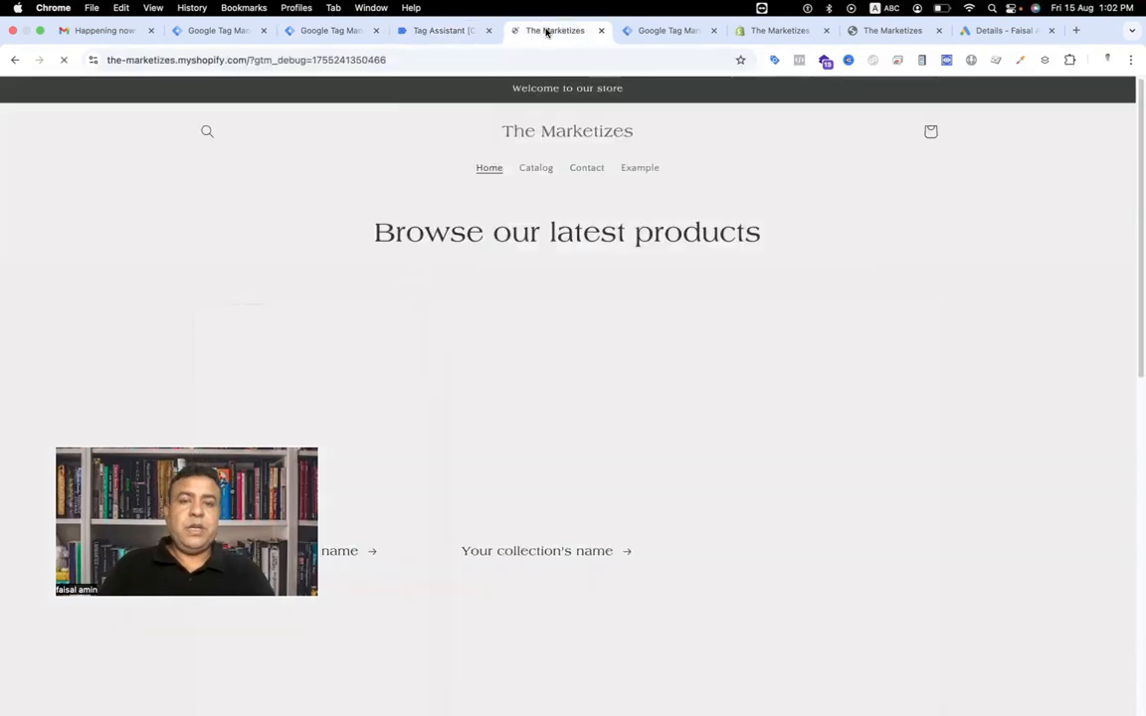
# Add the Autumn and Winter New Solid Sport Casual Suit to the cart and proceed to checkout.
pyautogui.scroll(-5, 537, 423)
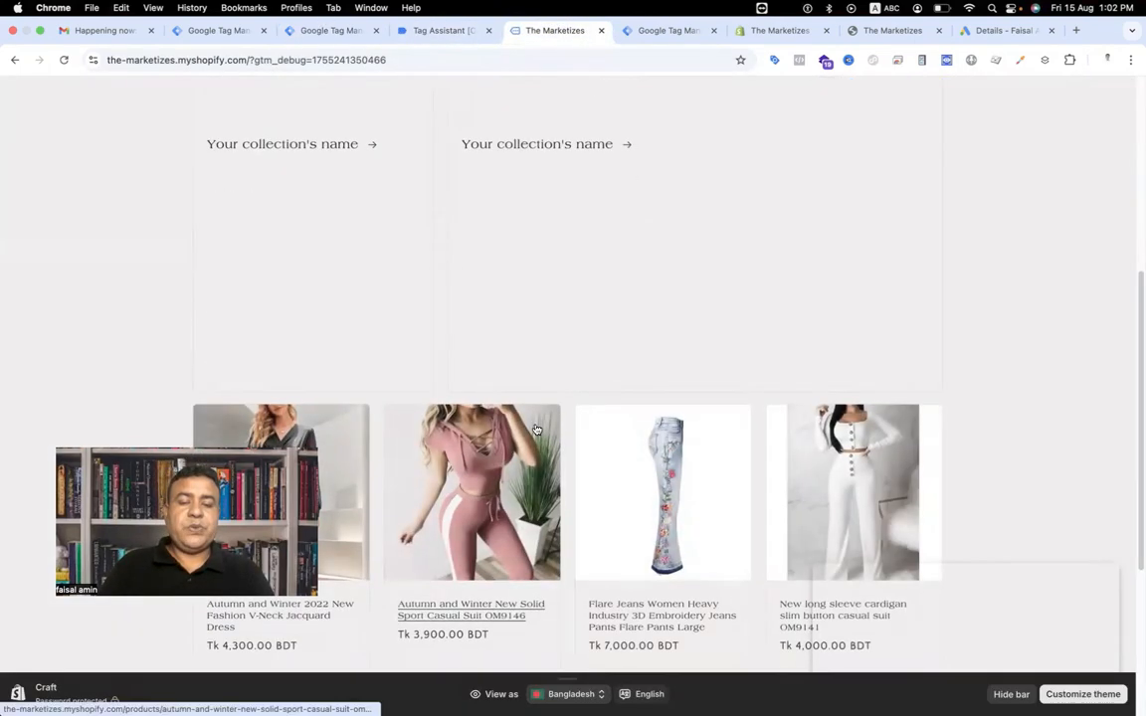
pyautogui.scroll(-2, 535, 430)
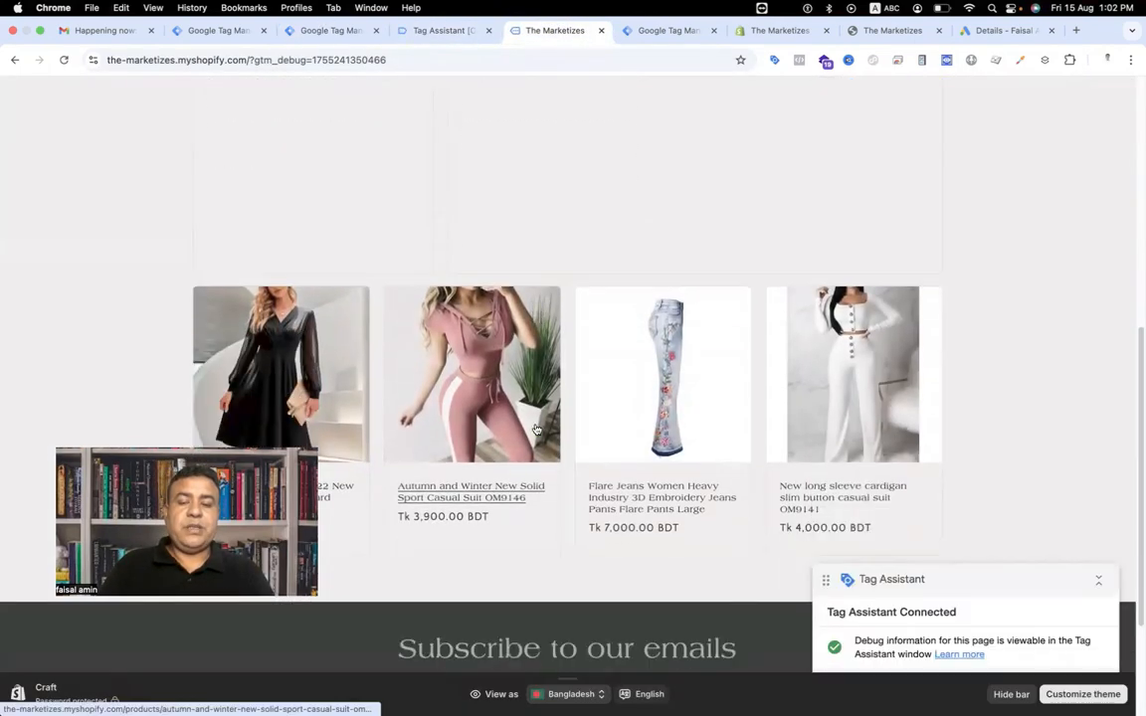
pyautogui.click(481, 505)
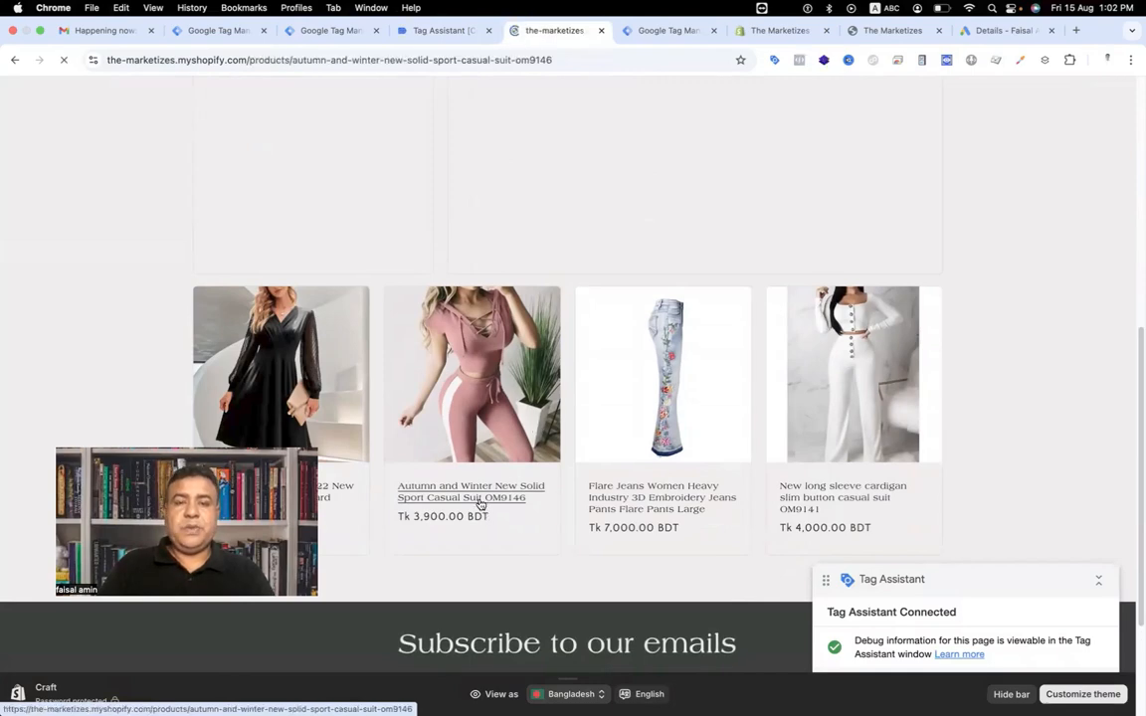
pyautogui.scroll(-4, 783, 499)
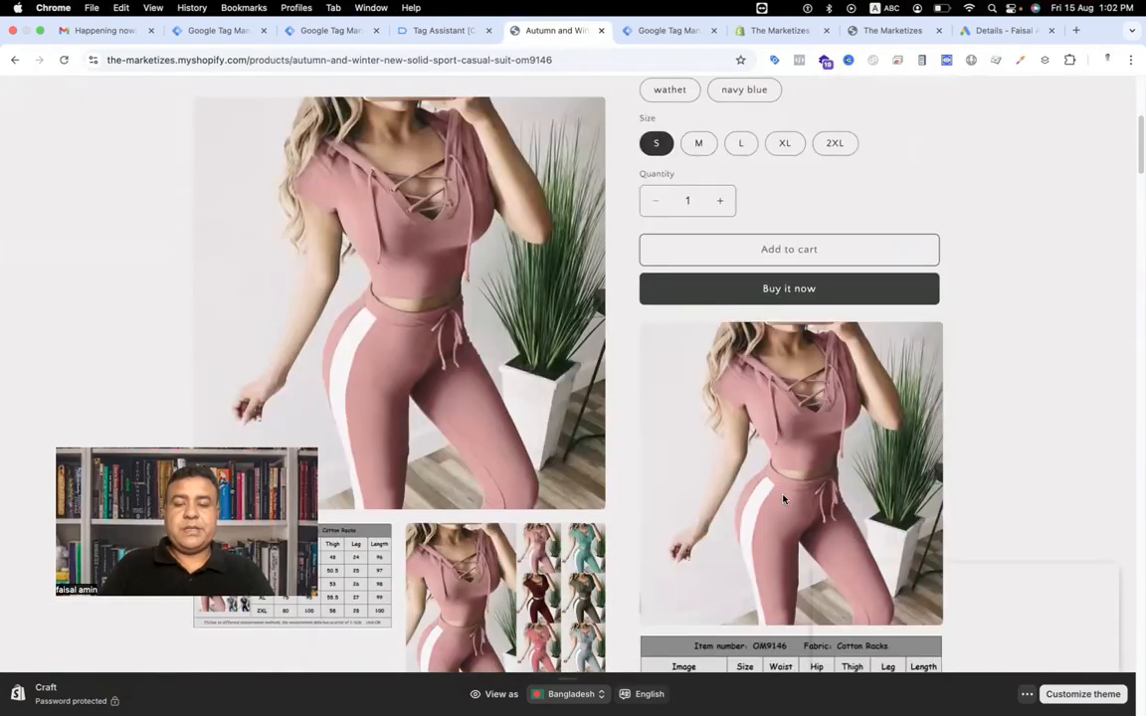
pyautogui.click(785, 249)
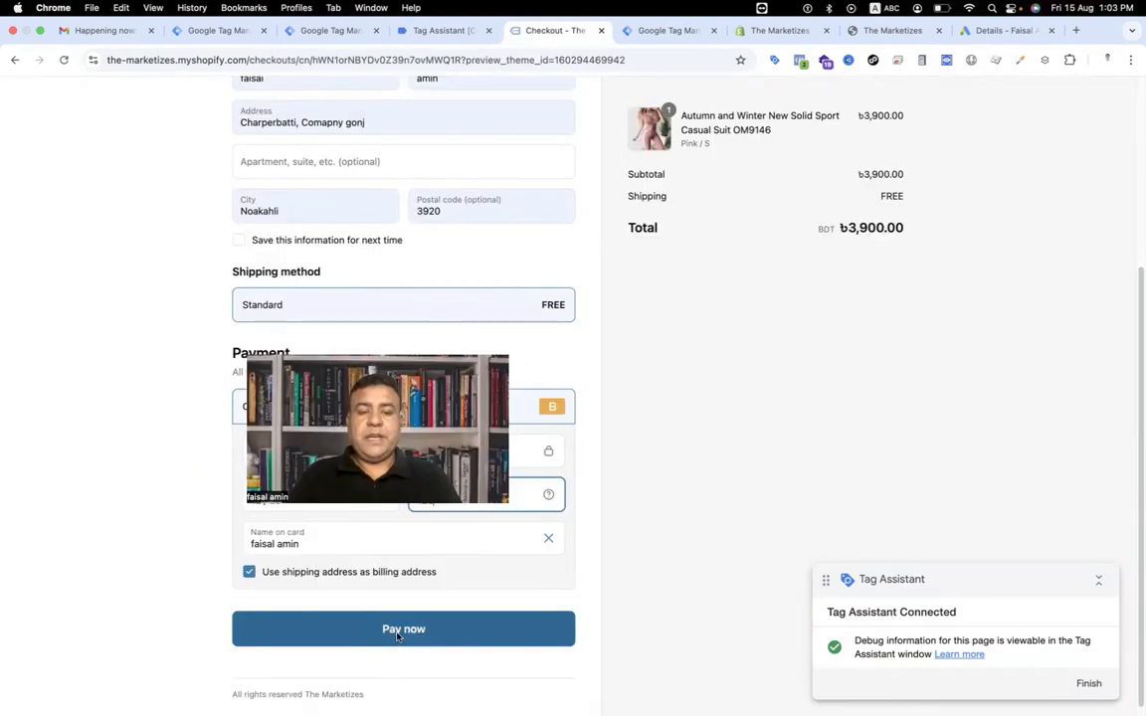
pyautogui.click(397, 632)
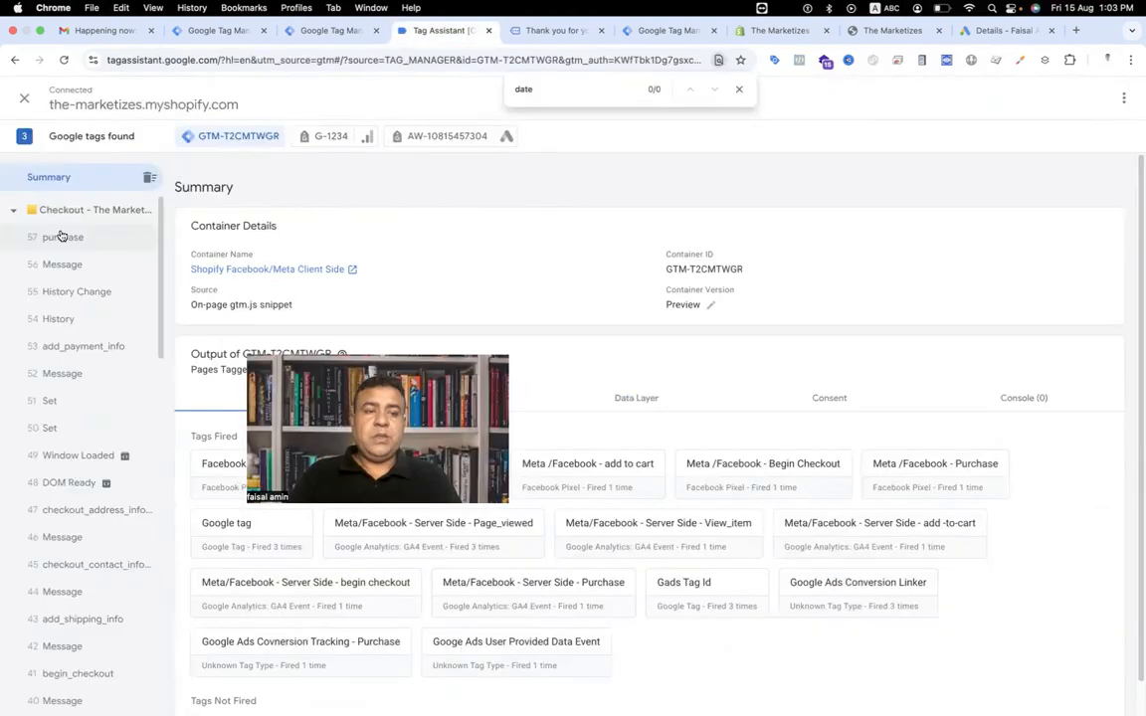
# Inspect the purchase event in Tag Assistant and the details of both fired Google Ads tags.
pyautogui.click(63, 237)
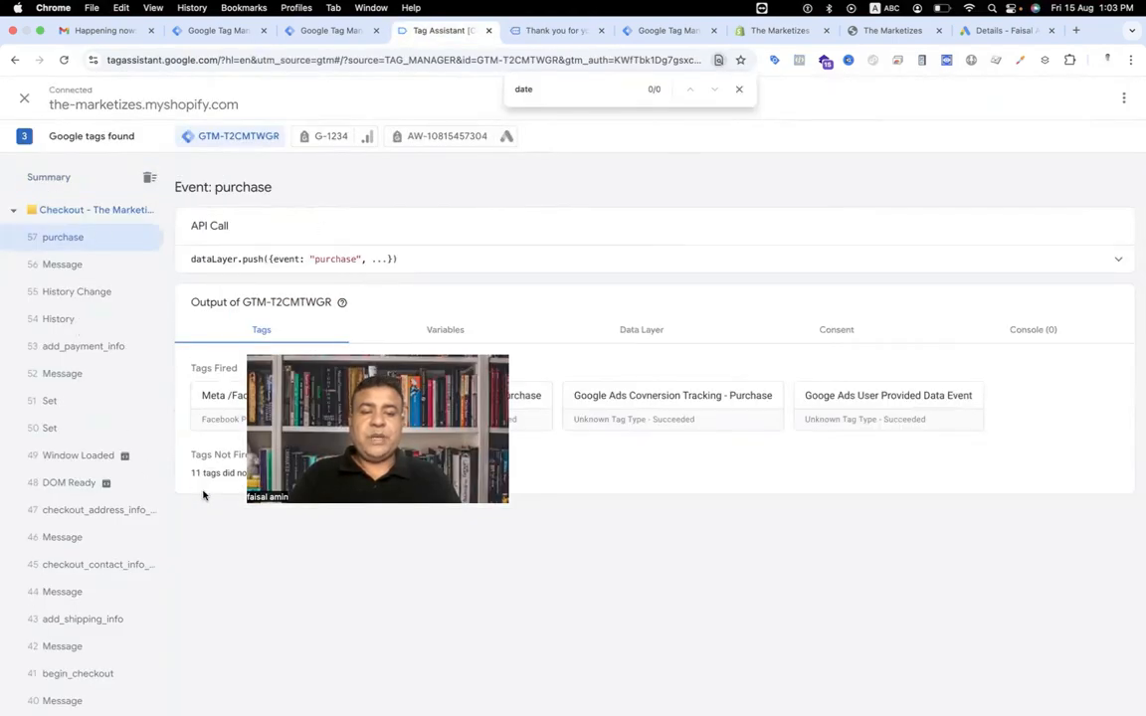
pyautogui.click(647, 410)
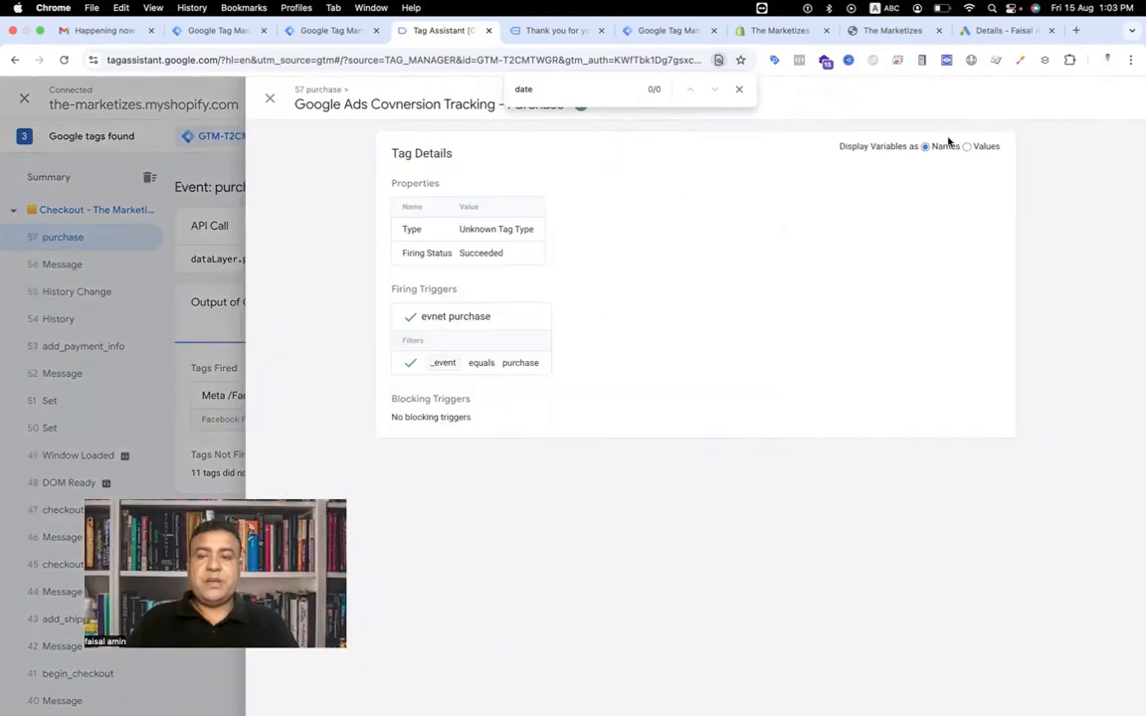
pyautogui.press('Escape')
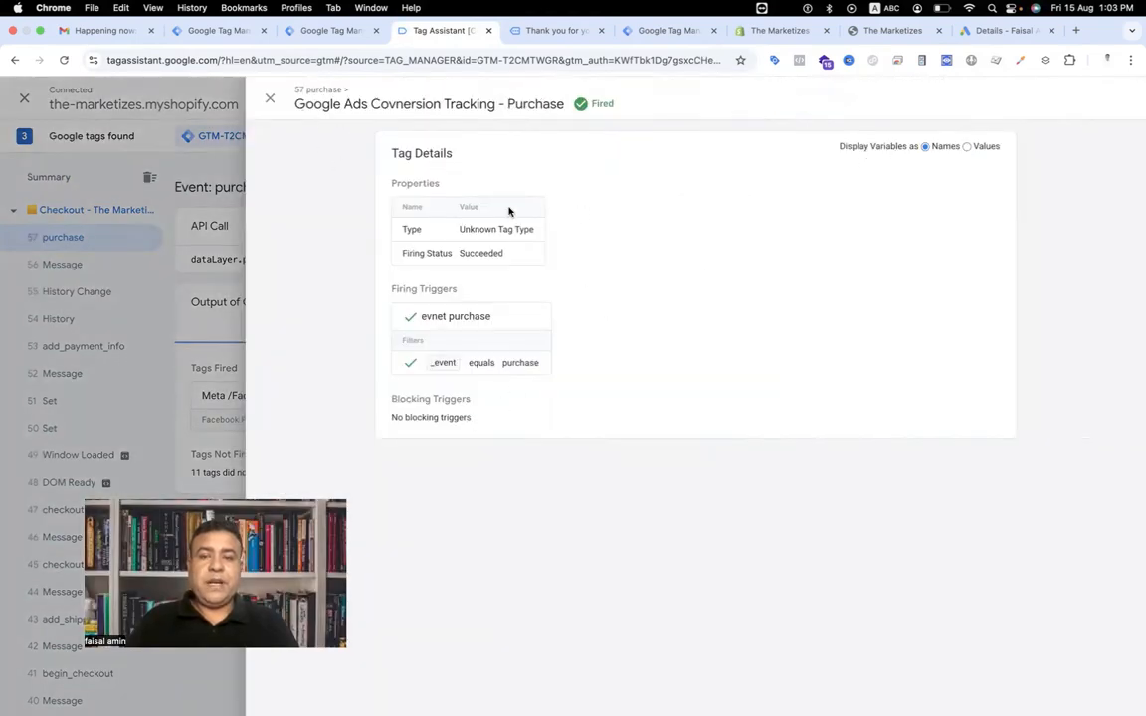
pyautogui.press('Escape')
pyautogui.click(843, 421)
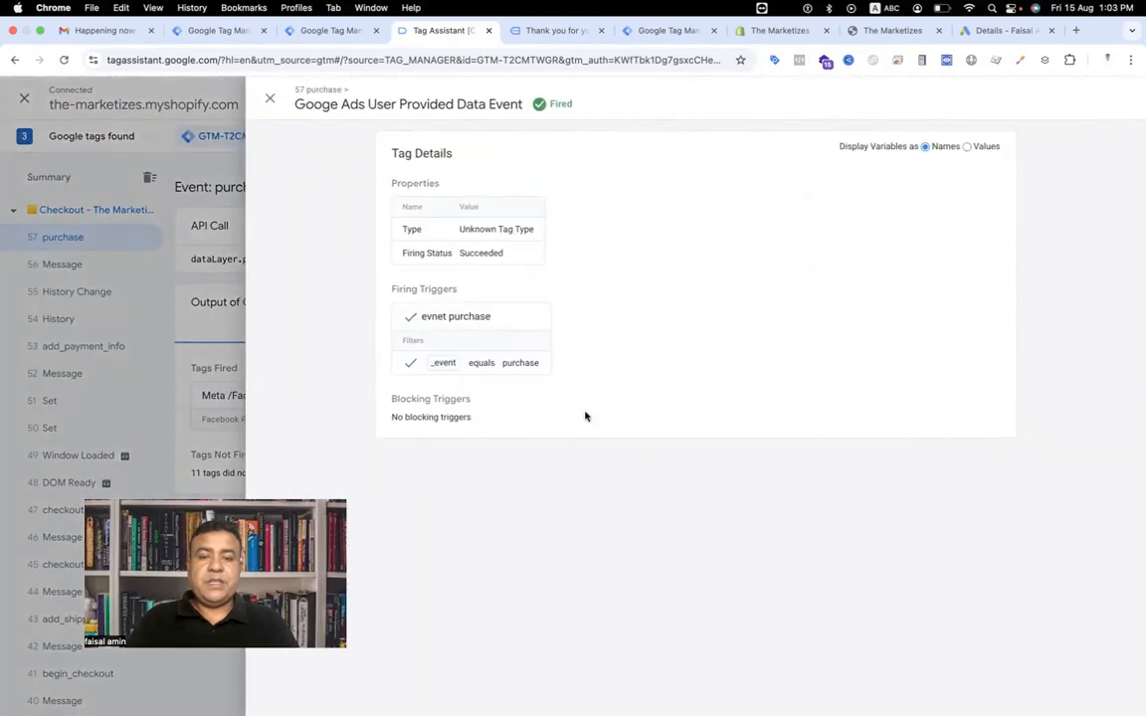
pyautogui.click(967, 146)
pyautogui.press('Escape')
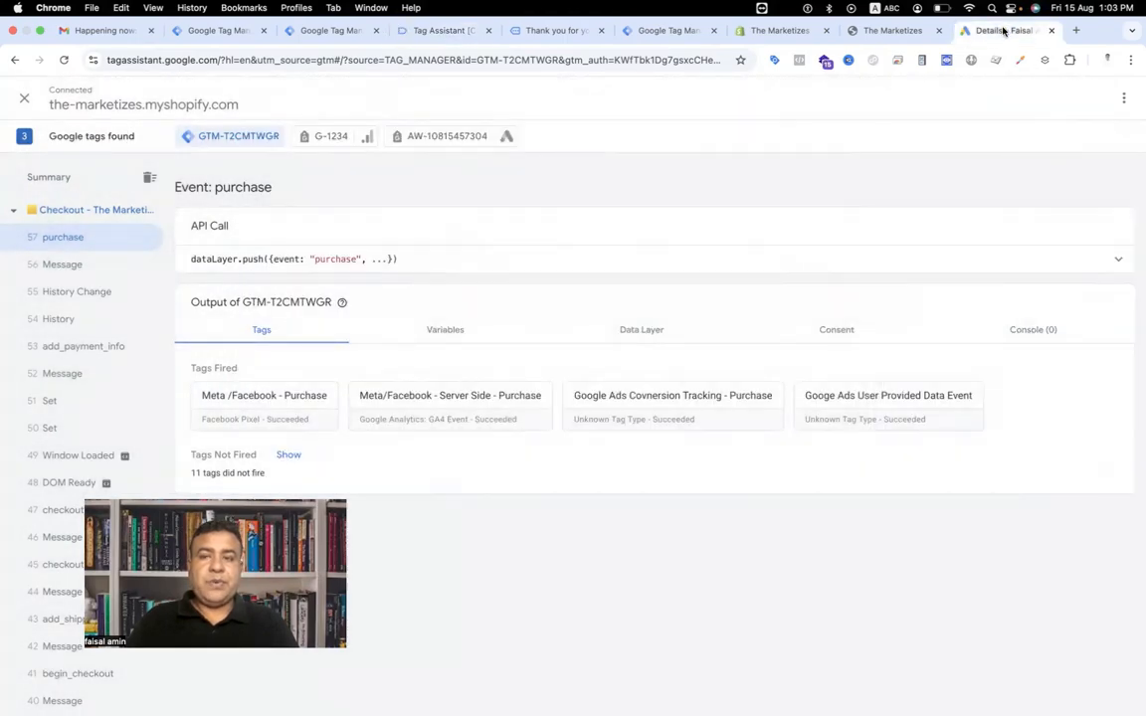
# Switch to Google Ads and review the Purchase - Website conversion action's settings.
pyautogui.click(1005, 30)
pyautogui.scroll(4, 504, 350)
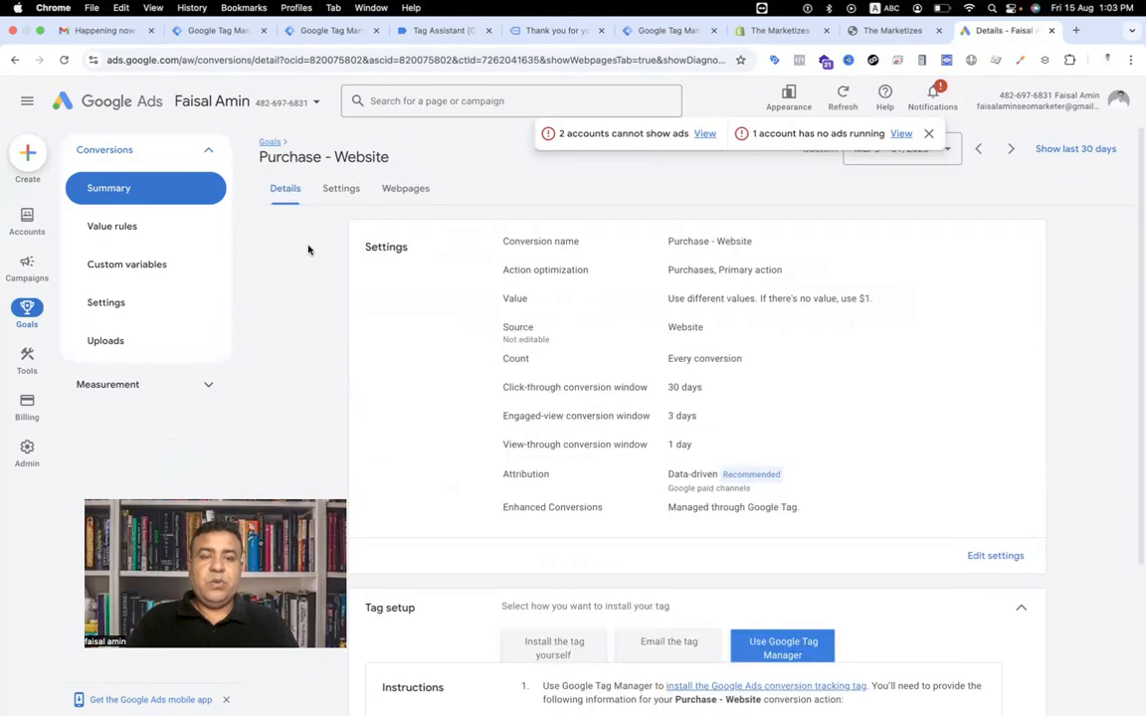
# Return to the conversions summary and check the status of the Purchase - Website conversion action.
pyautogui.click(154, 199)
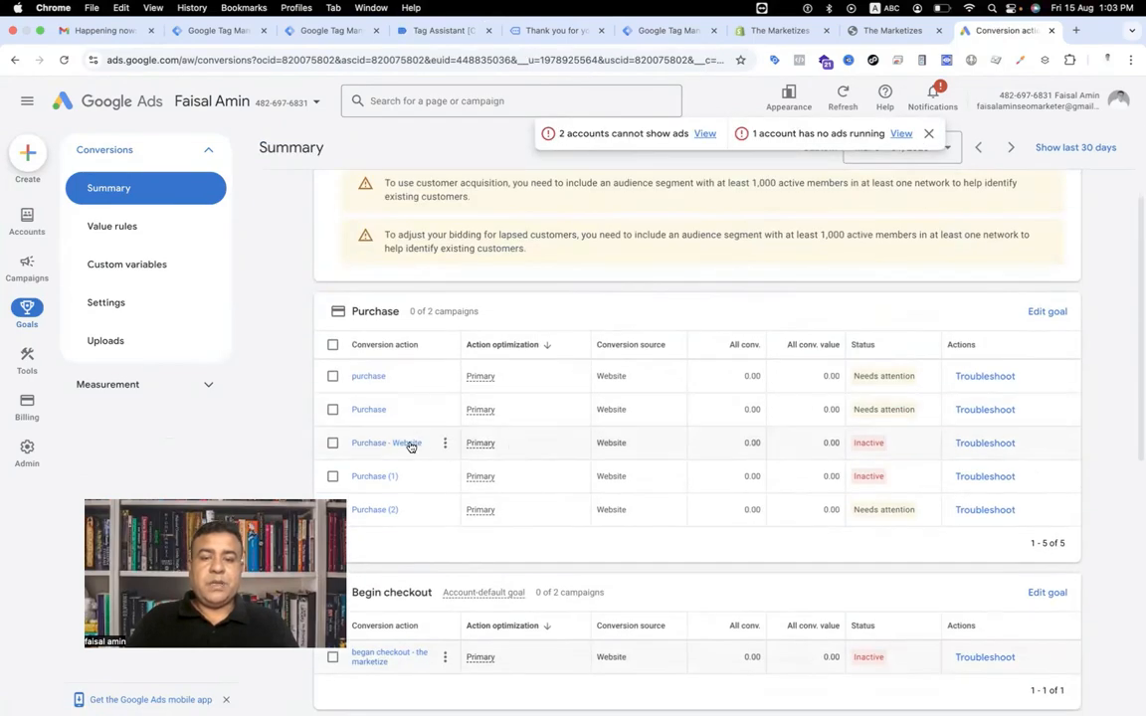
pyautogui.moveTo(857, 452)
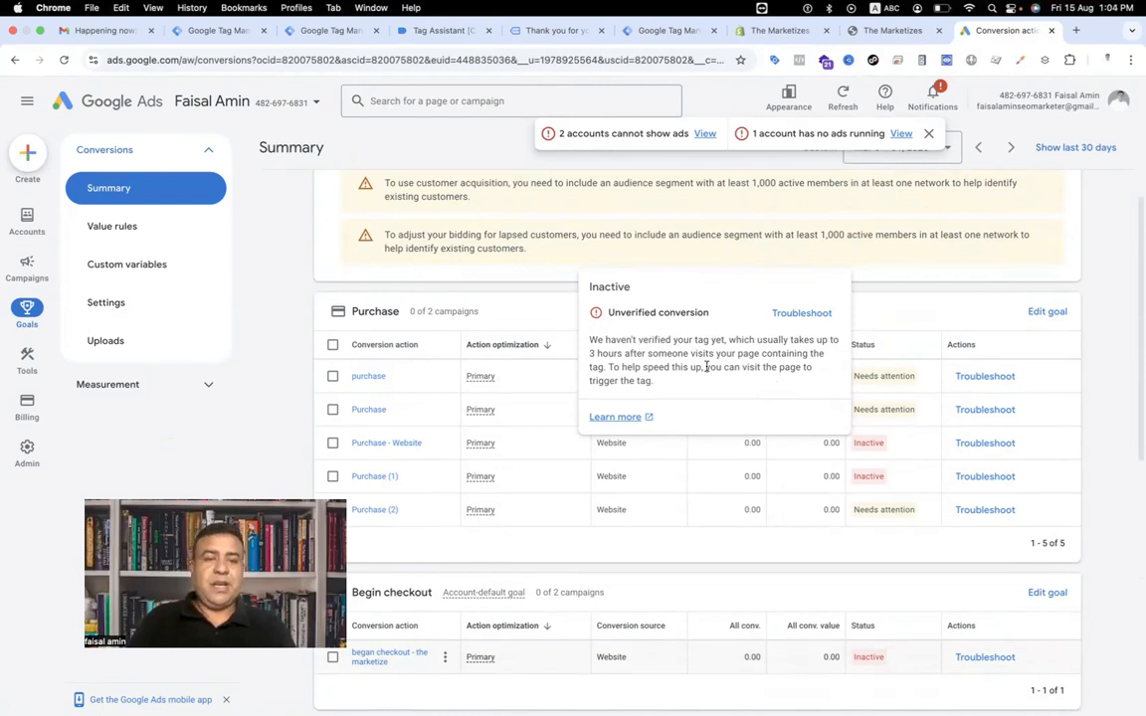
# Back in the Tag Manager workspace, start a new tag of type Google Ads Conversion Tracking.
pyautogui.click(323, 30)
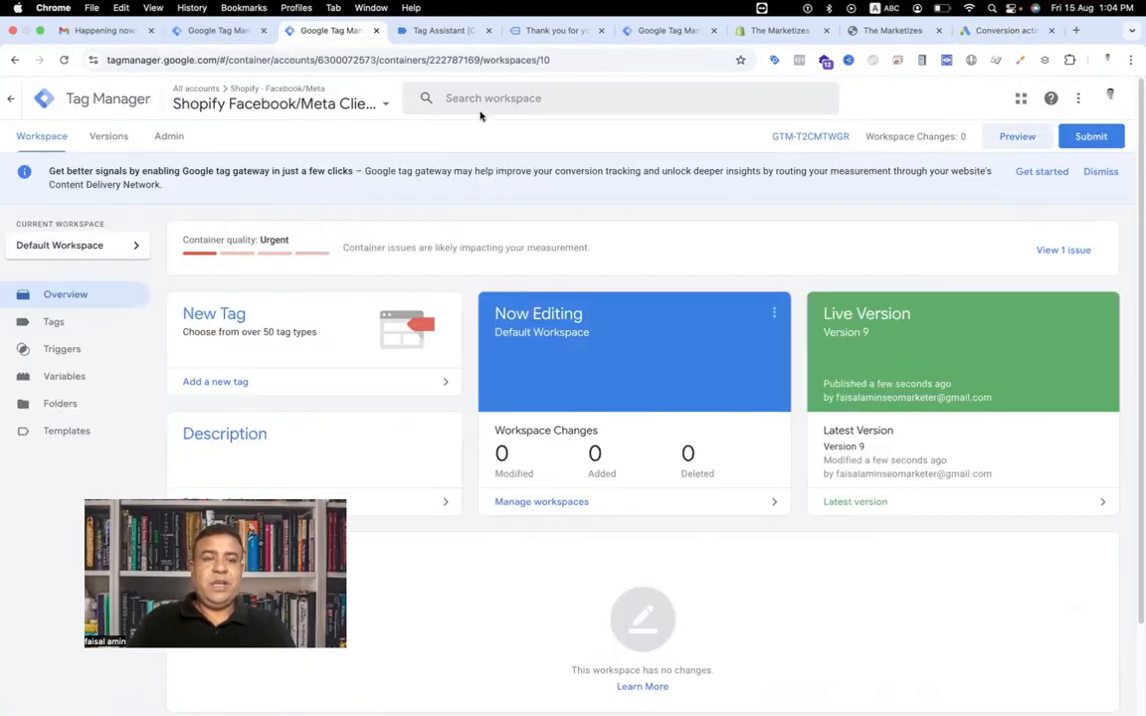
pyautogui.click(450, 30)
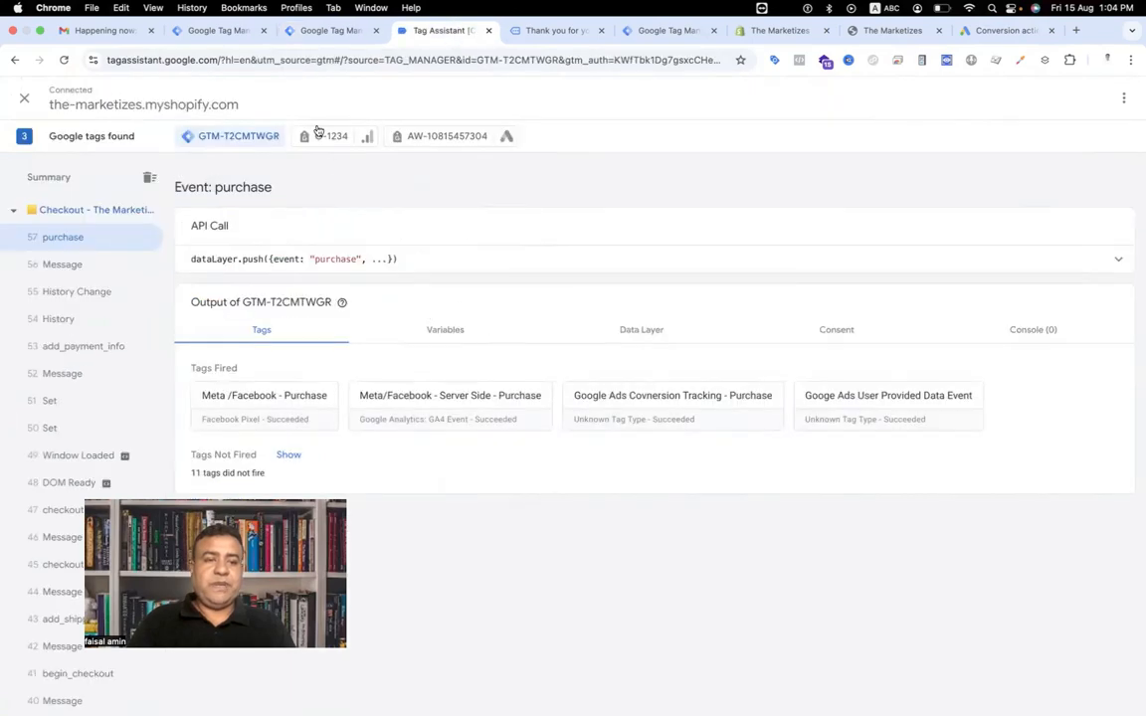
pyautogui.click(303, 31)
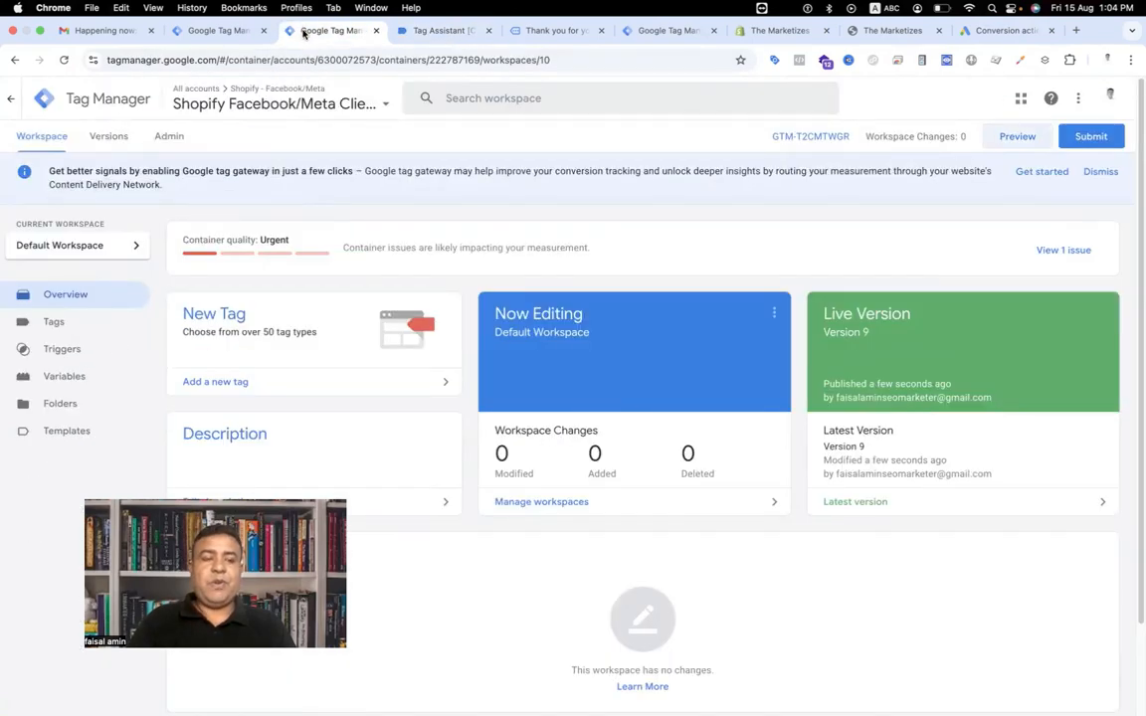
pyautogui.click(97, 322)
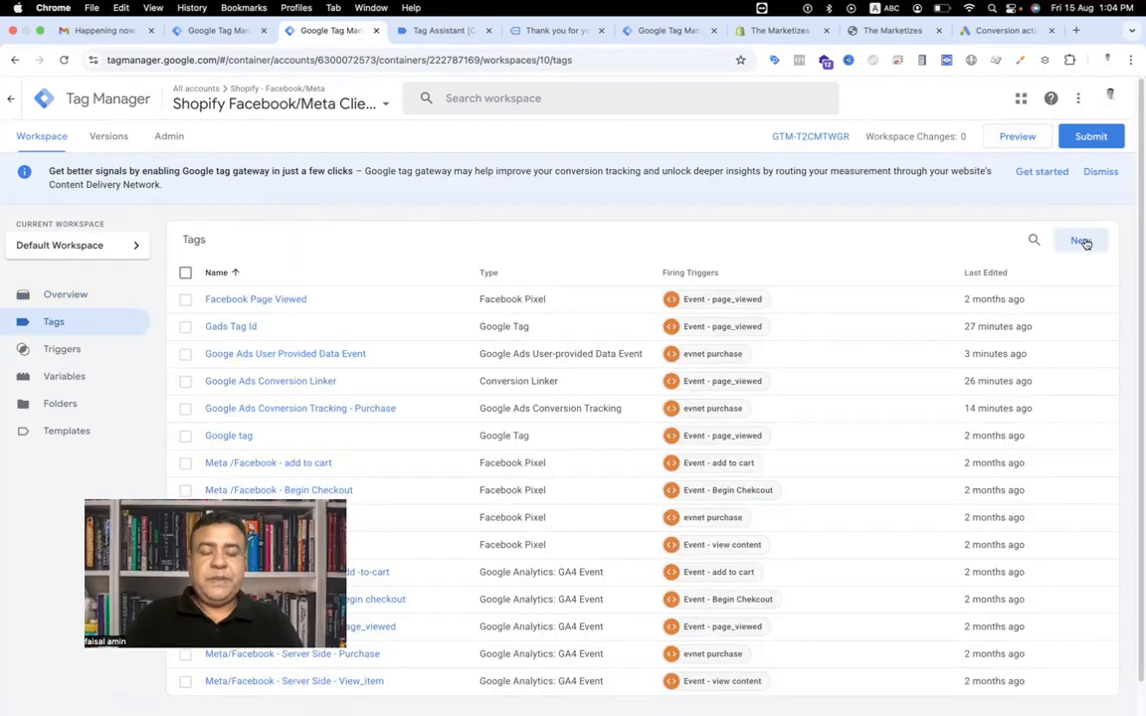
pyautogui.click(1081, 241)
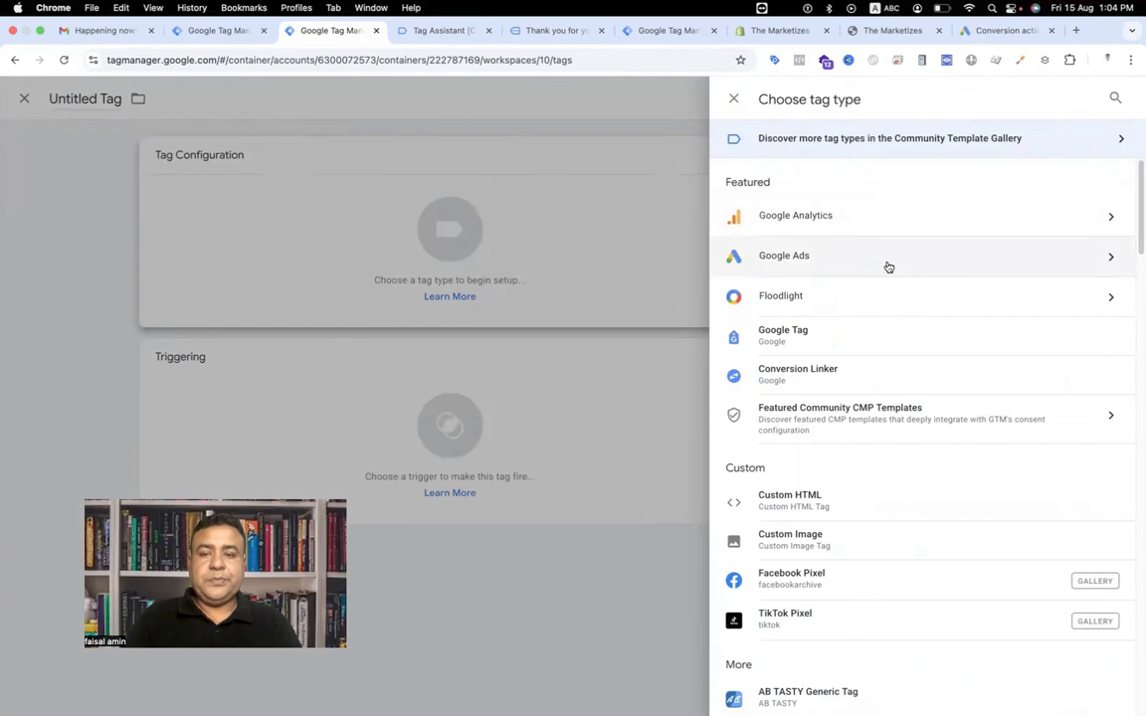
pyautogui.click(888, 262)
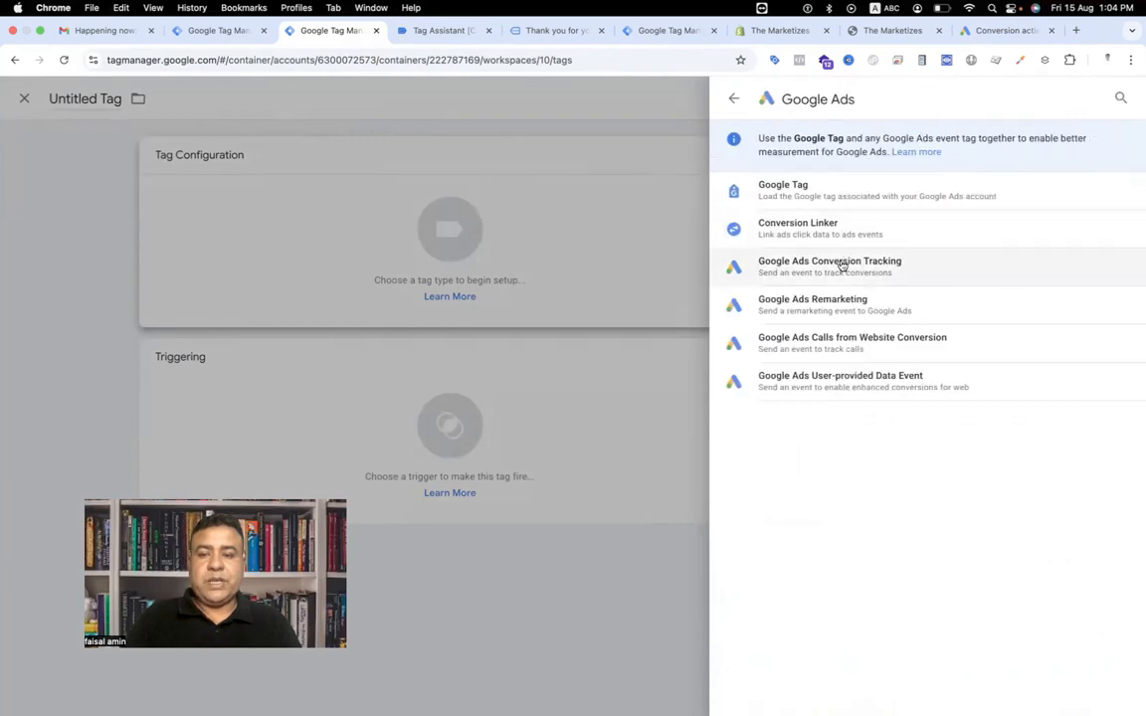
pyautogui.click(842, 264)
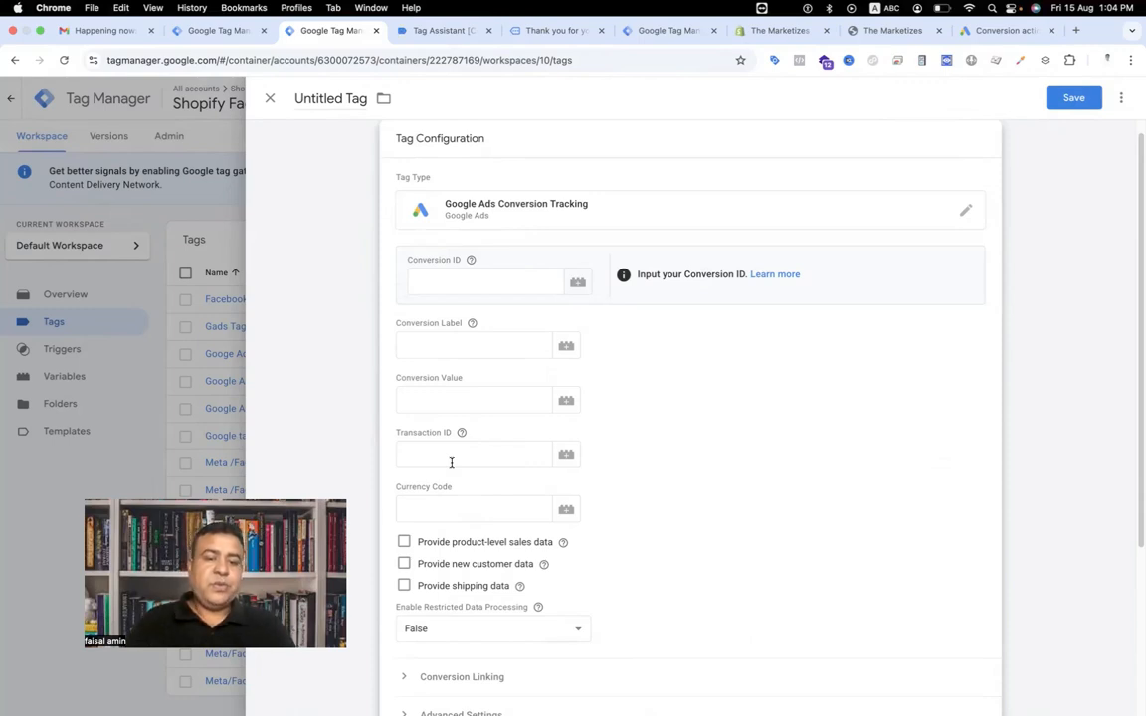
pyautogui.scroll(-3, 450, 463)
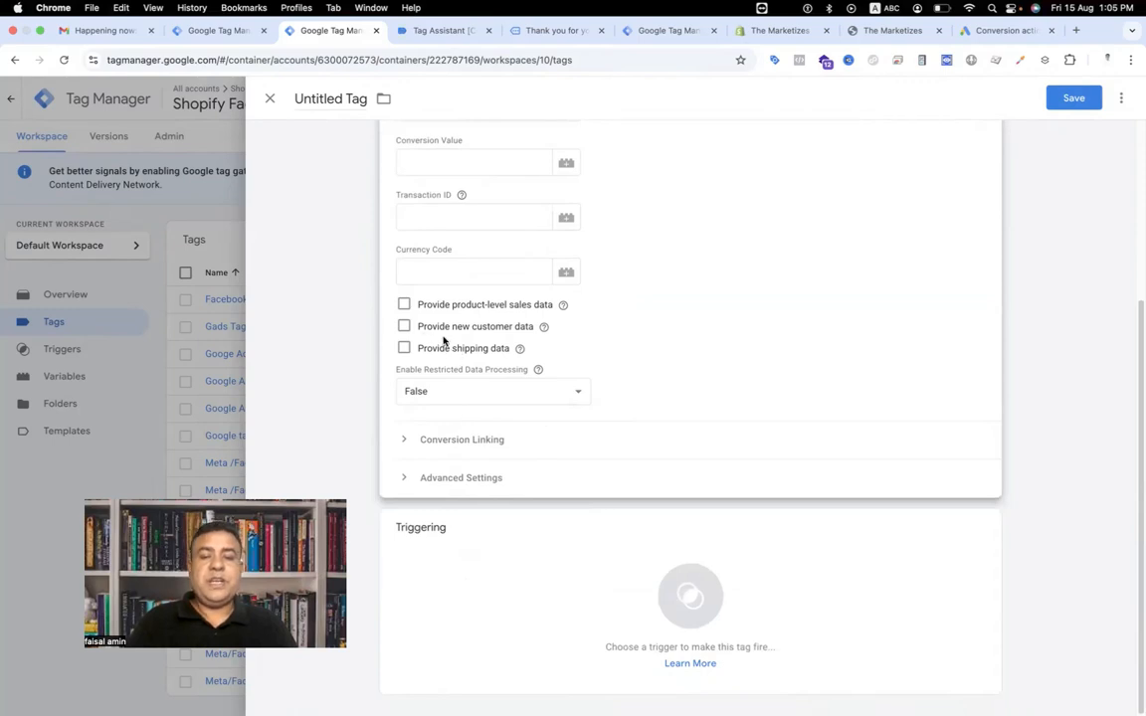
# Switch to Tag Assistant and inspect the add_to_cart event's data layer contents.
pyautogui.click(453, 32)
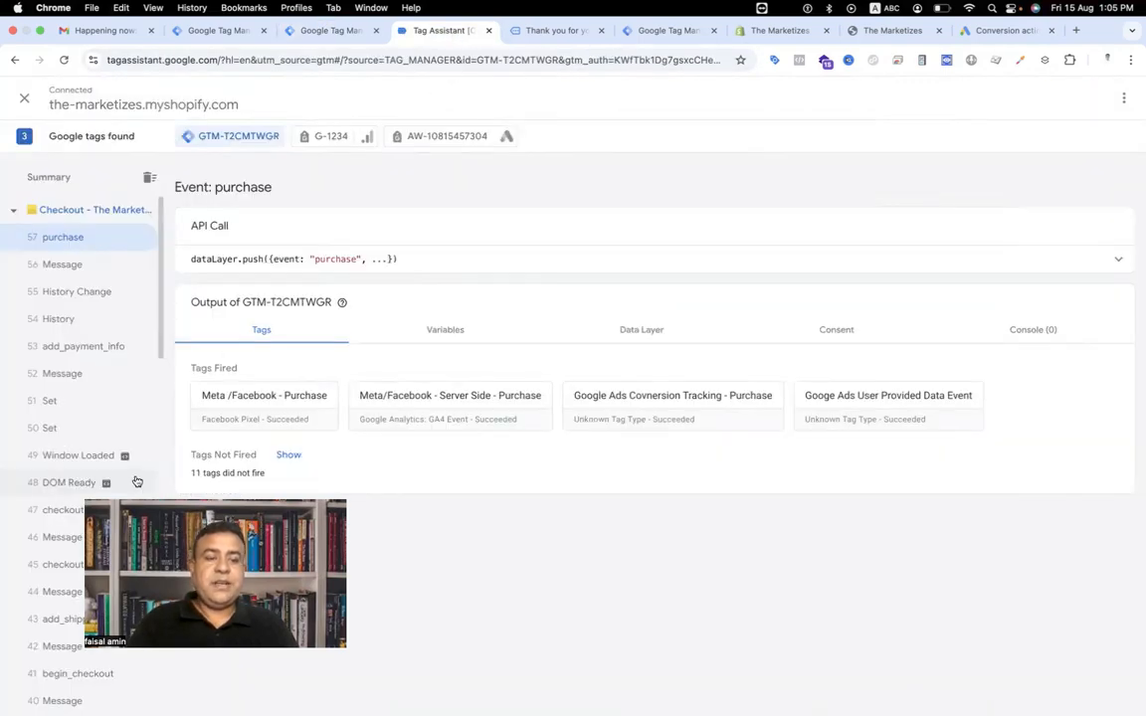
pyautogui.scroll(-5, 110, 616)
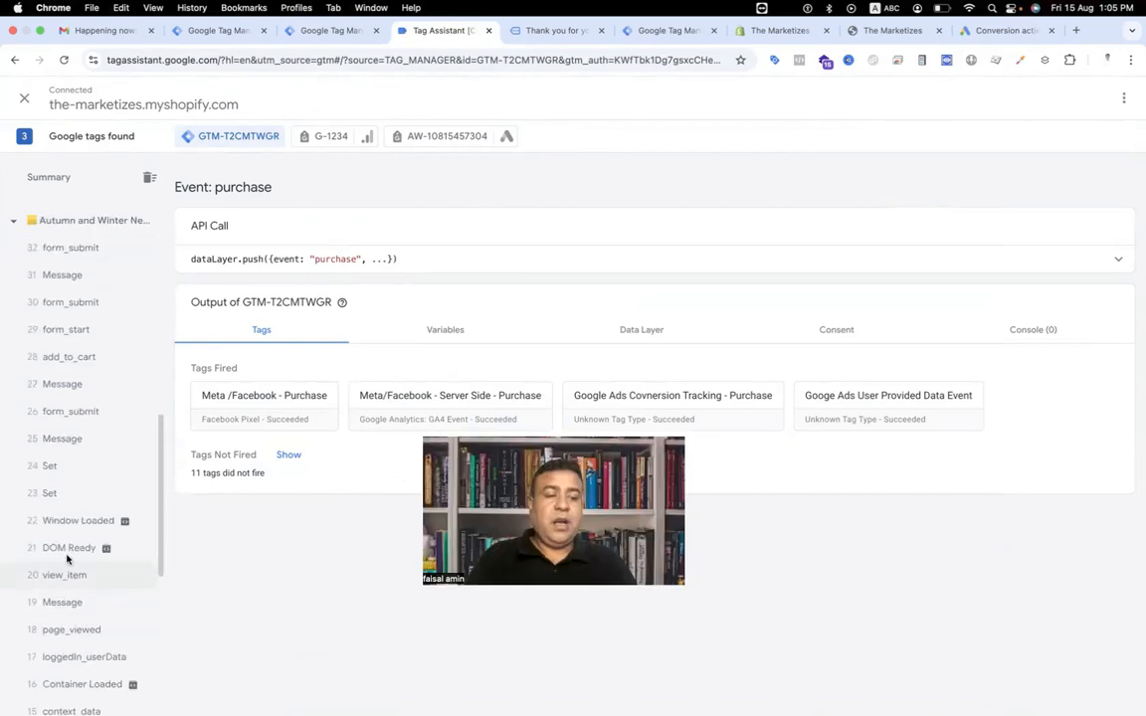
pyautogui.click(71, 356)
pyautogui.click(498, 264)
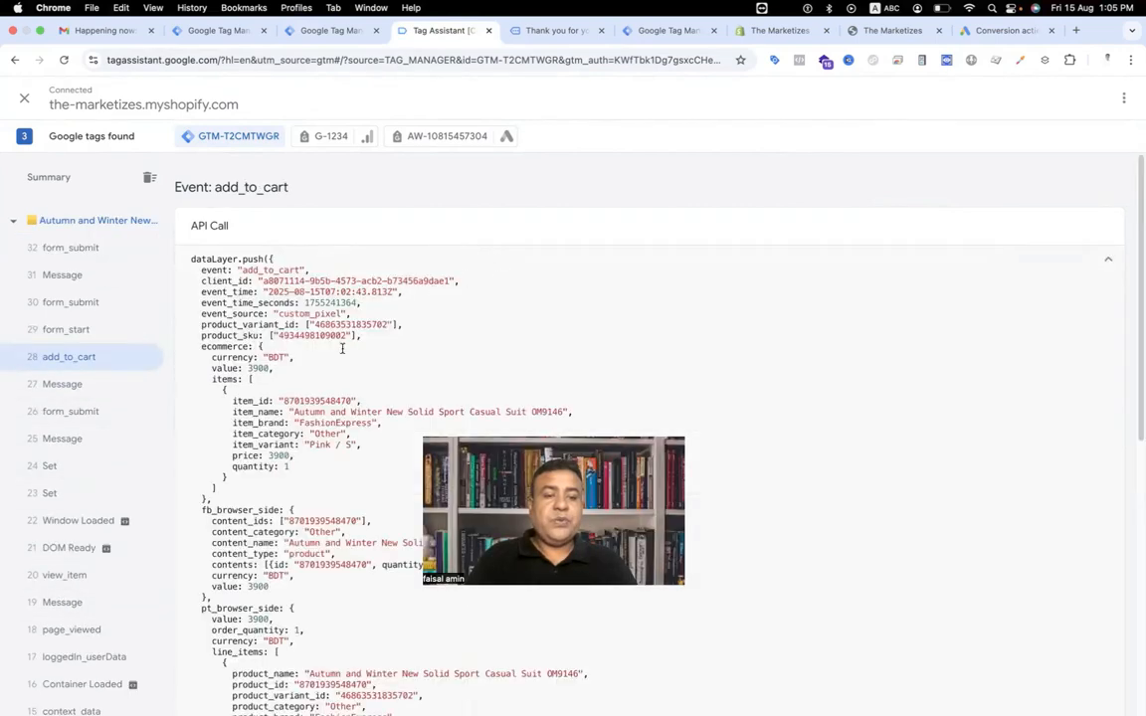
pyautogui.scroll(-5, 239, 520)
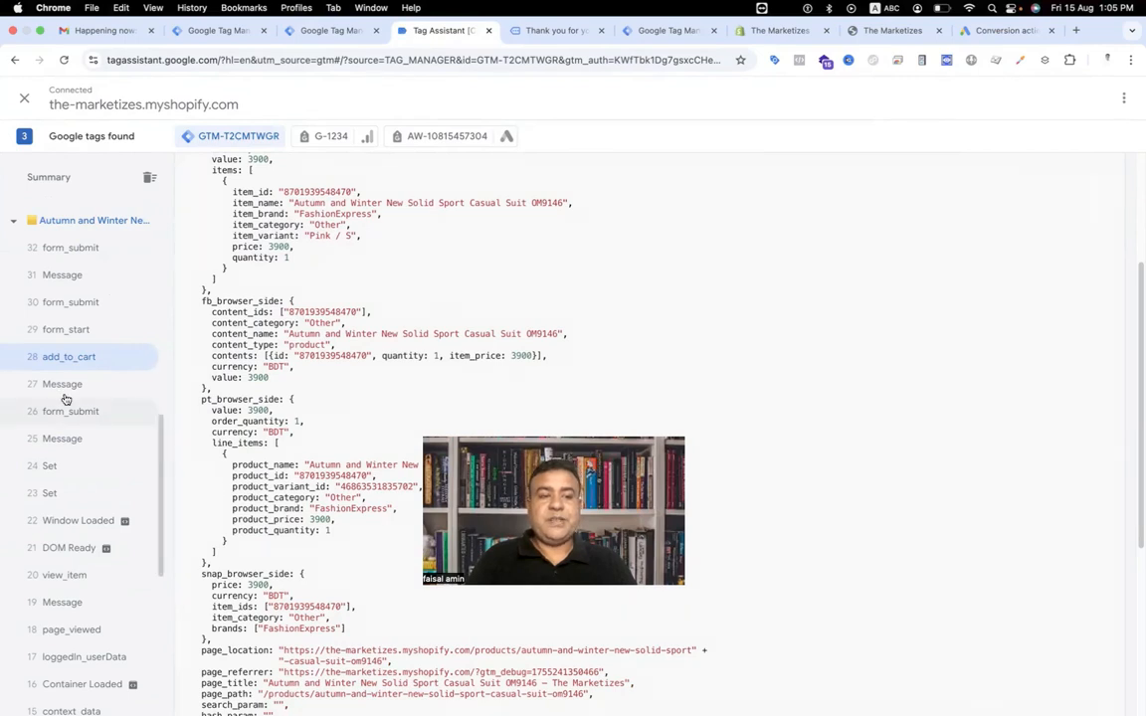
pyautogui.scroll(3, 66, 380)
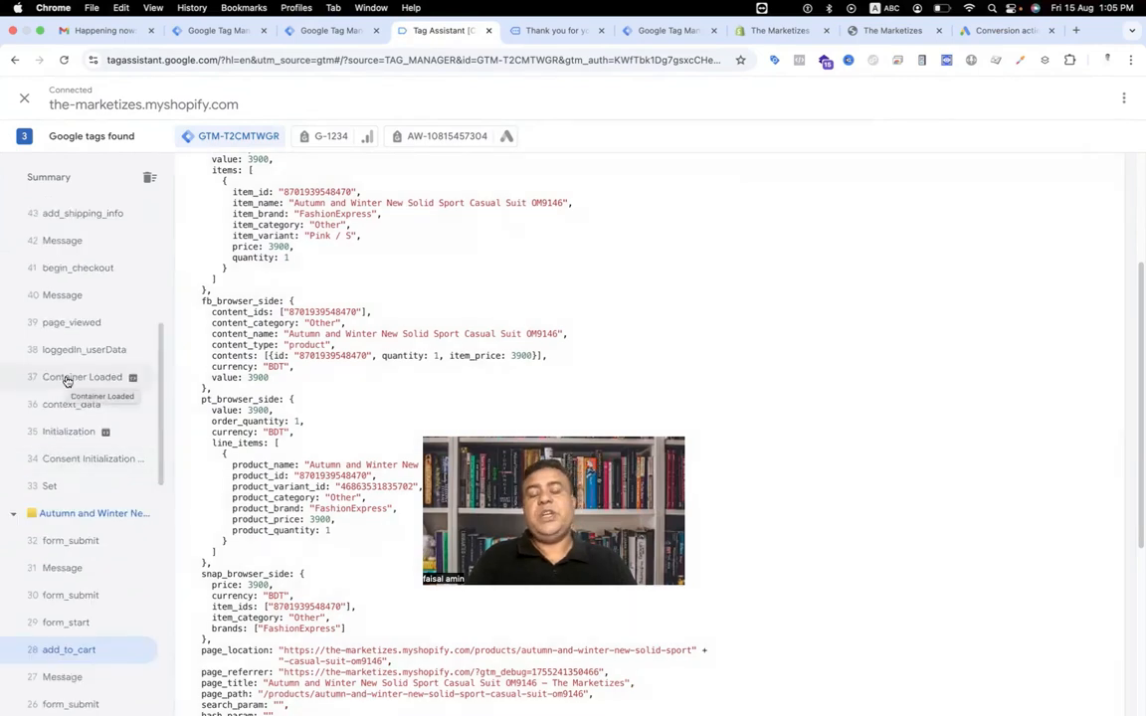